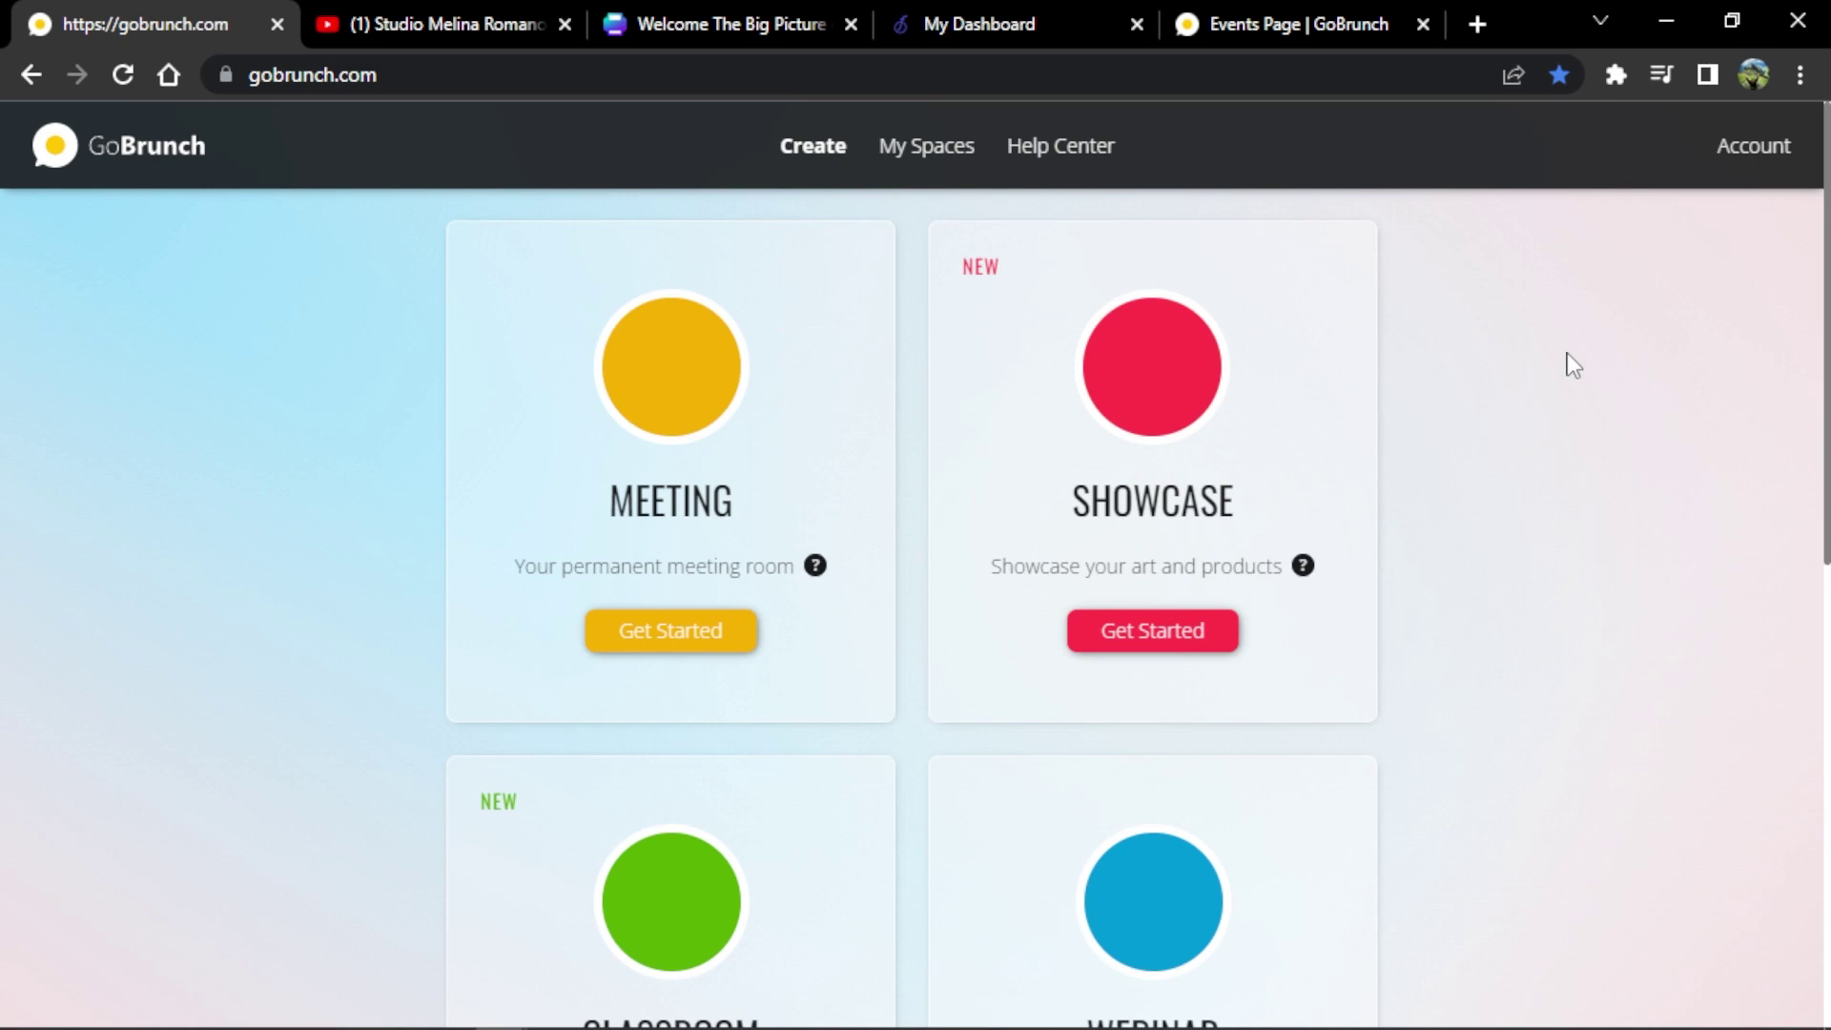
Step: Start a new Co-Working Space and enter the owner's name as the space name
{"action": "scroll", "coordinate": [1572, 365], "scroll_direction": "down", "scroll_amount": 6}
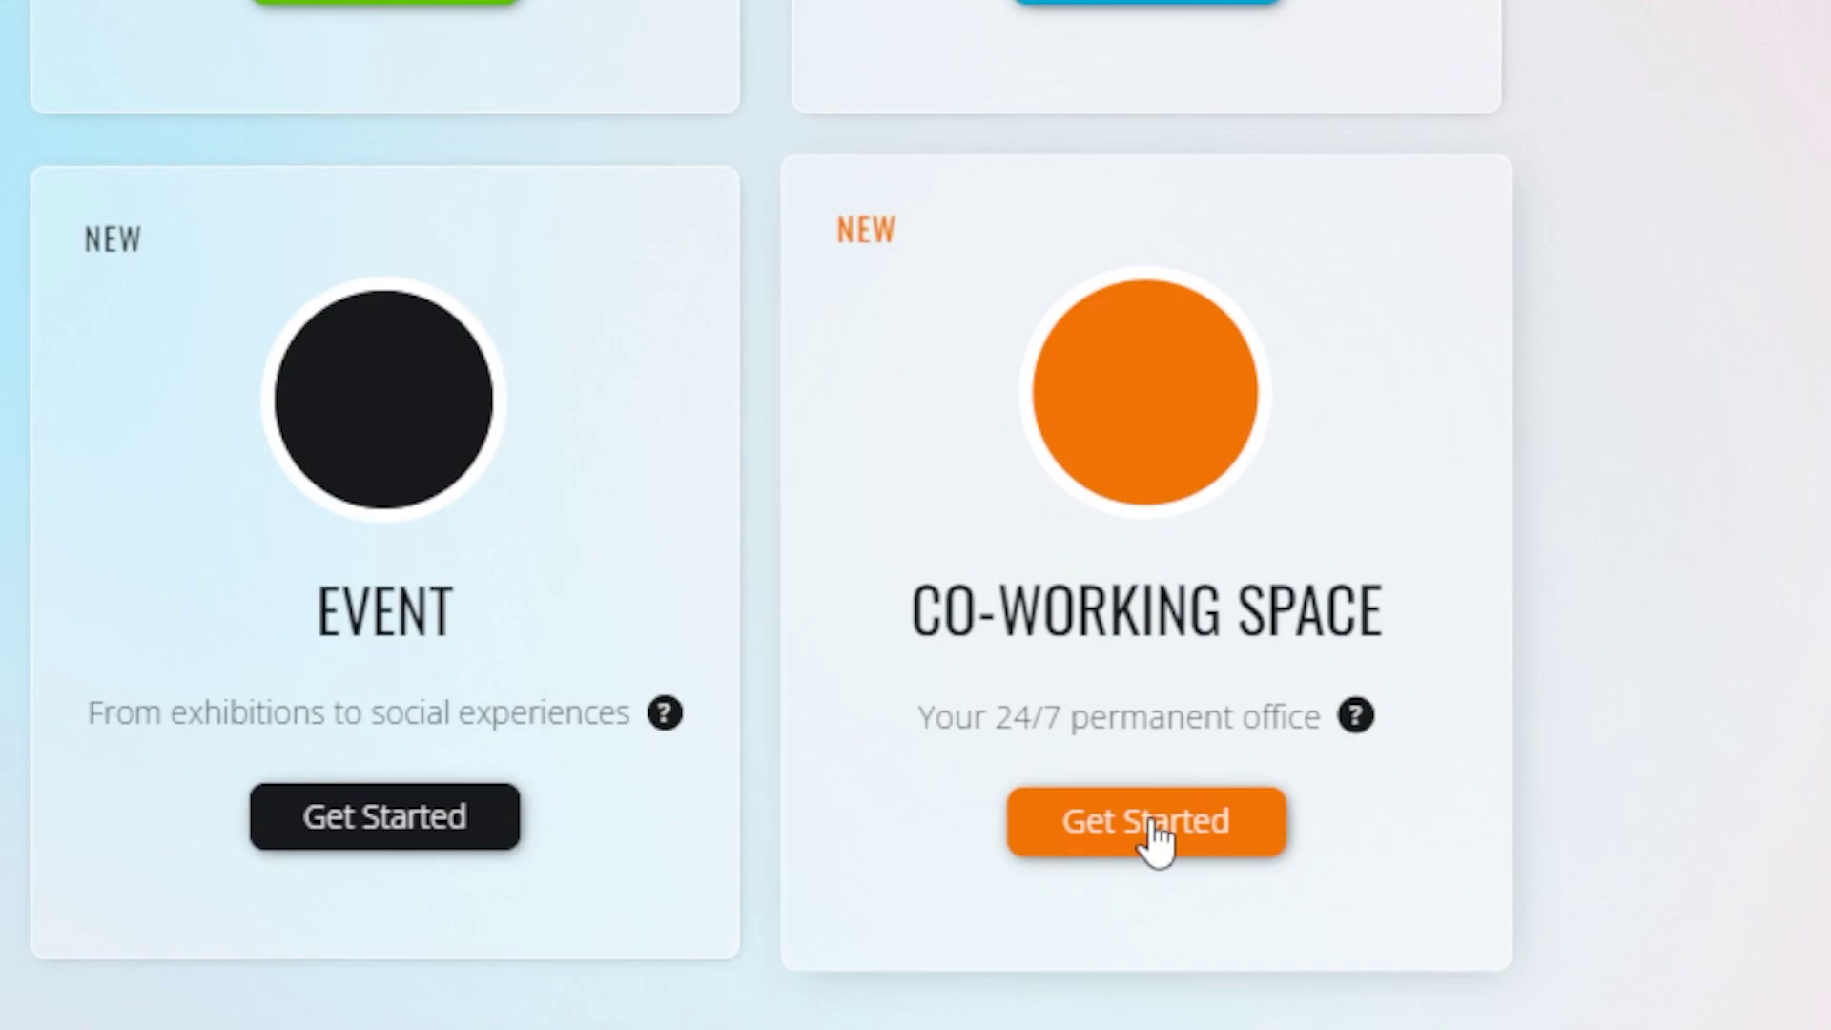
{"action": "left_click", "coordinate": [1156, 825]}
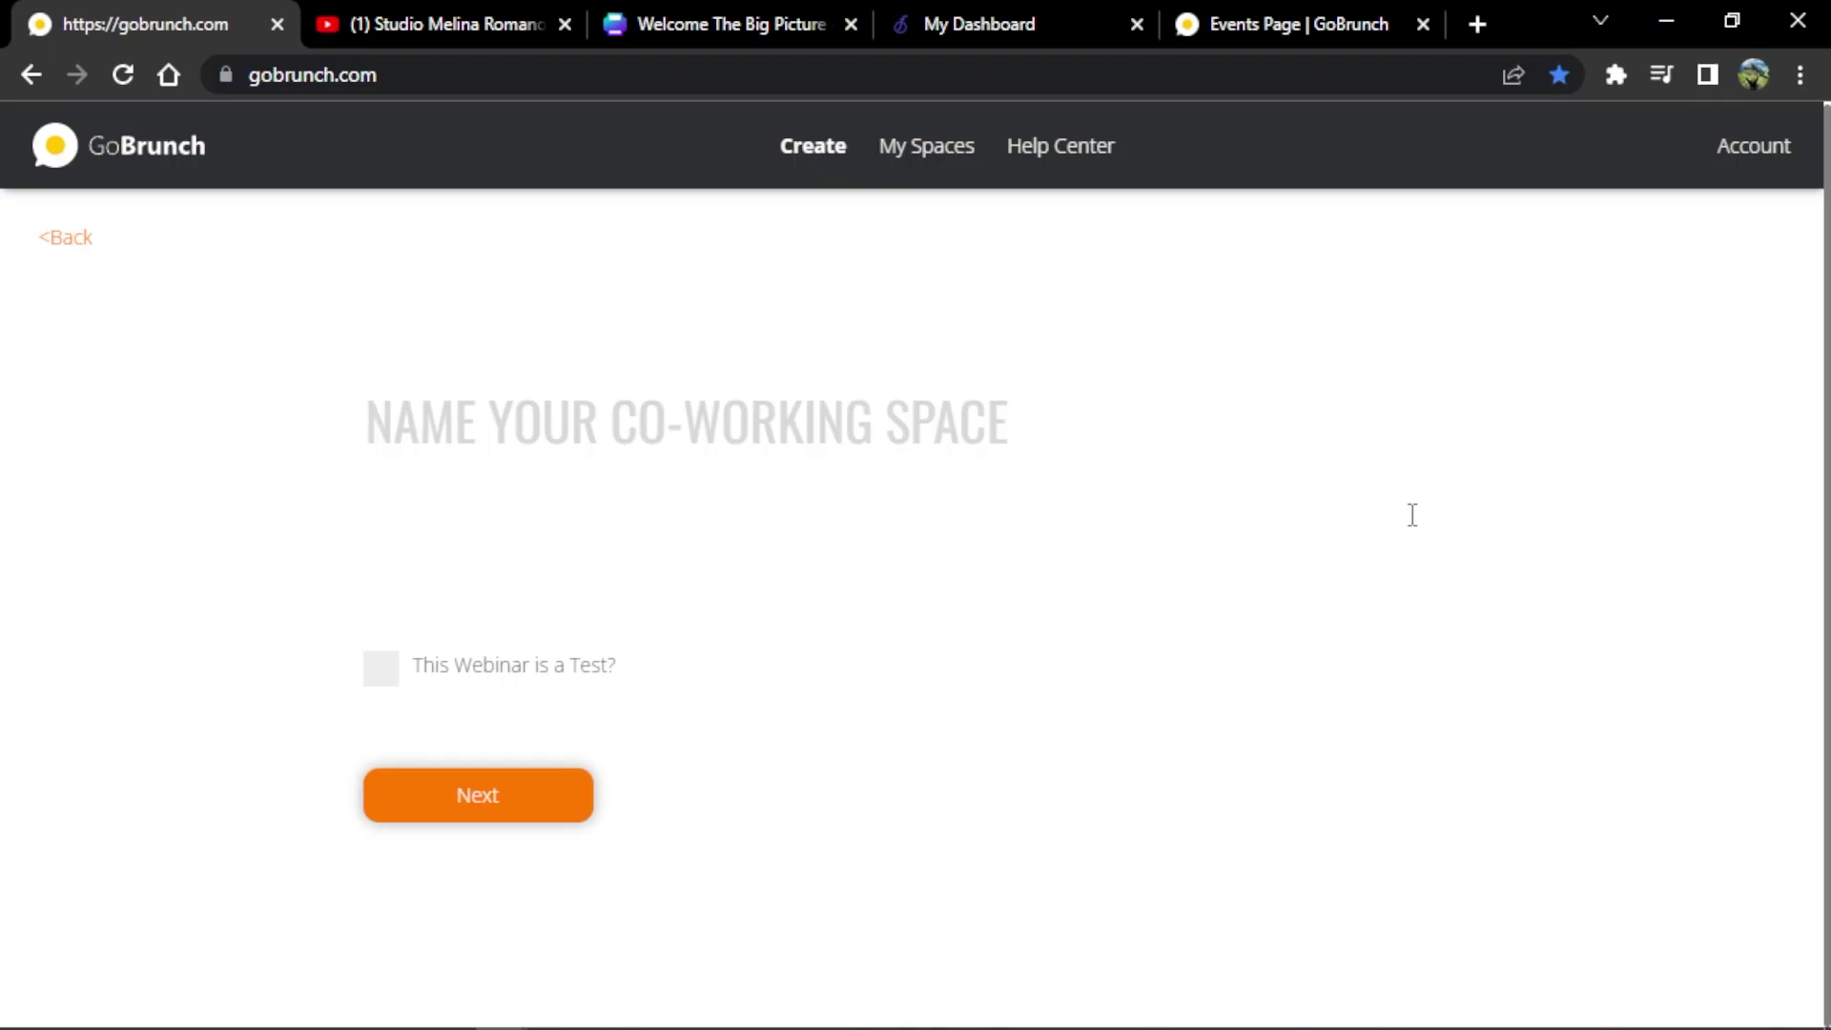
{"action": "left_click", "coordinate": [501, 799]}
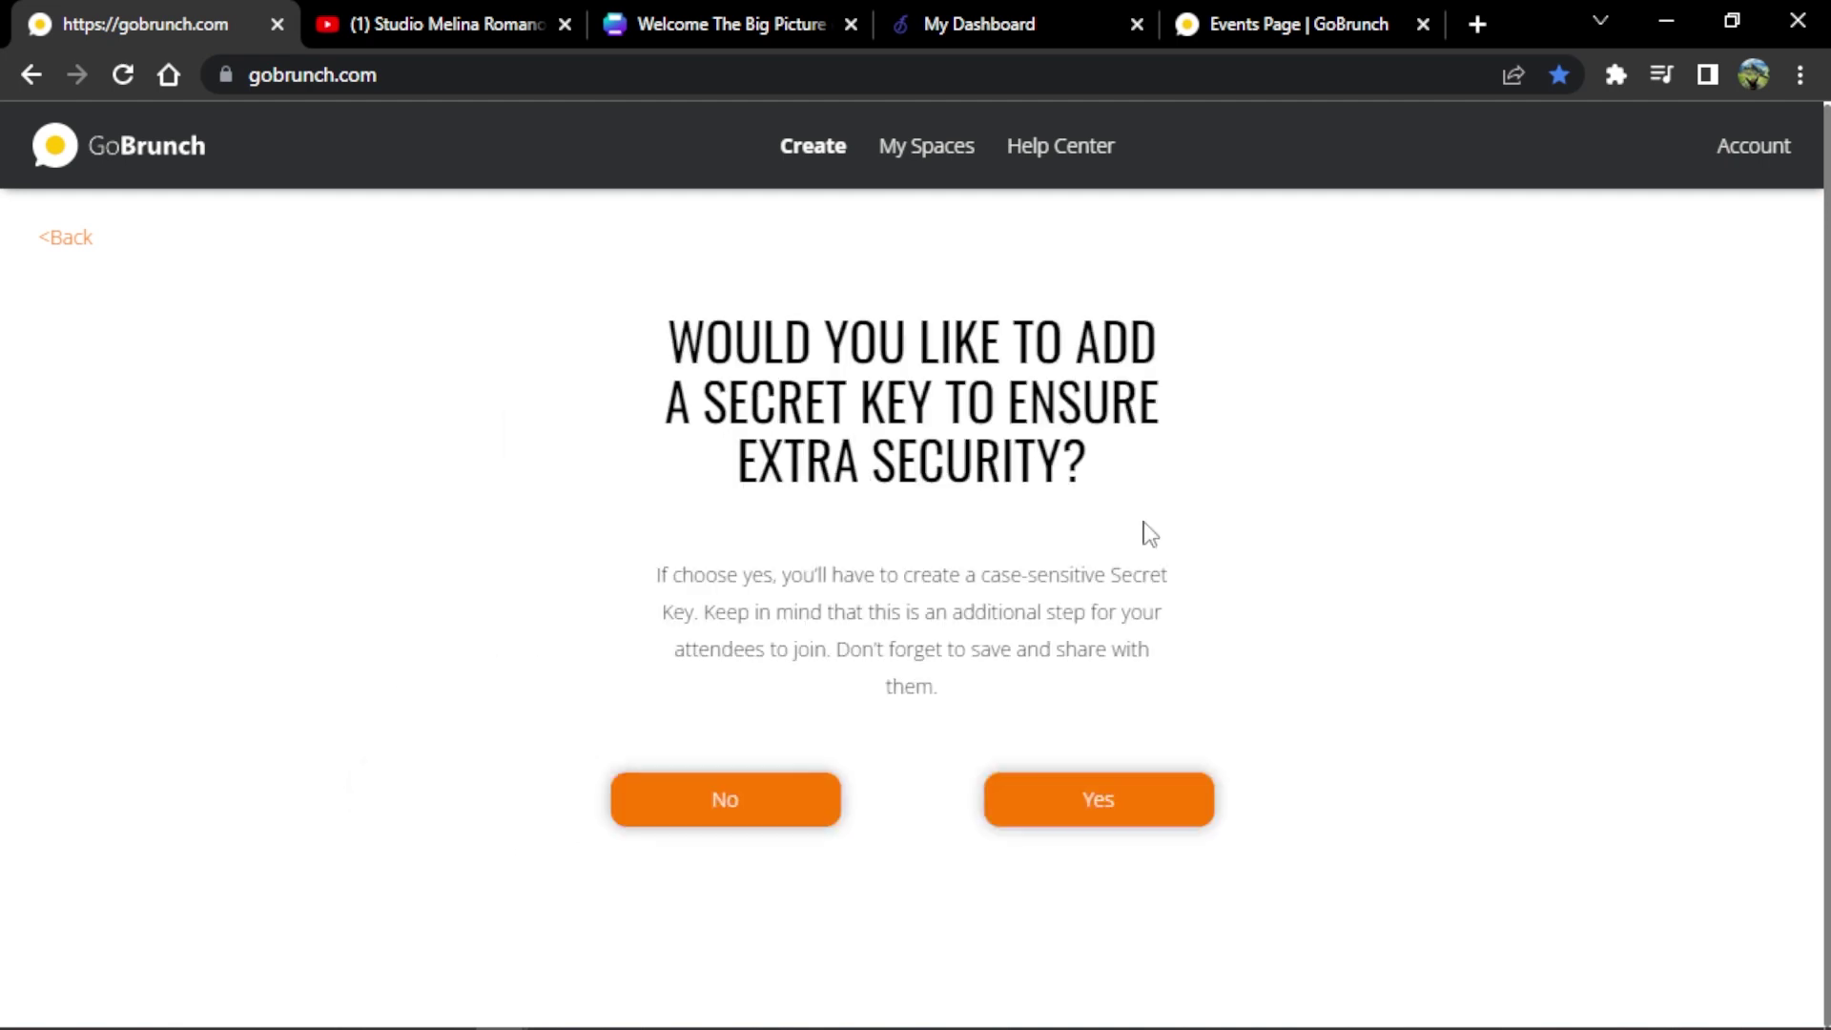
Step: Decline a secret key and registrations, and choose no preset rooms
{"action": "left_click", "coordinate": [797, 805]}
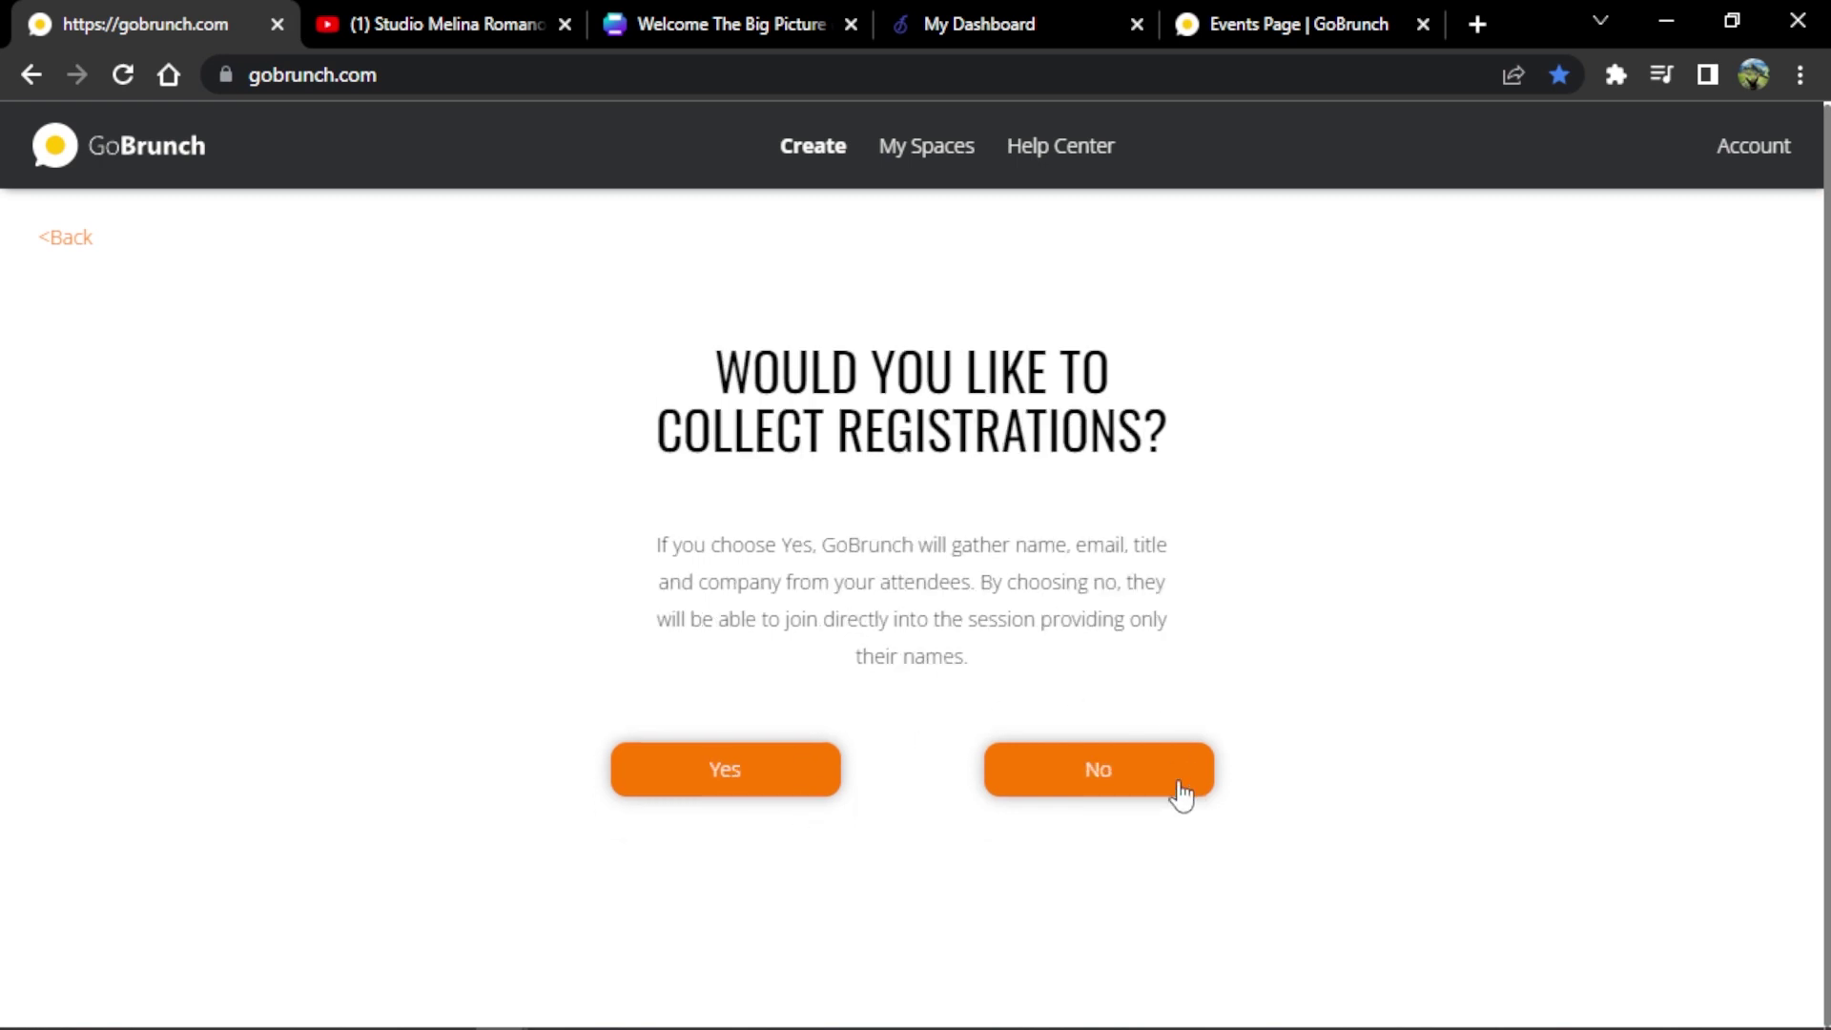
{"action": "left_click", "coordinate": [1181, 792]}
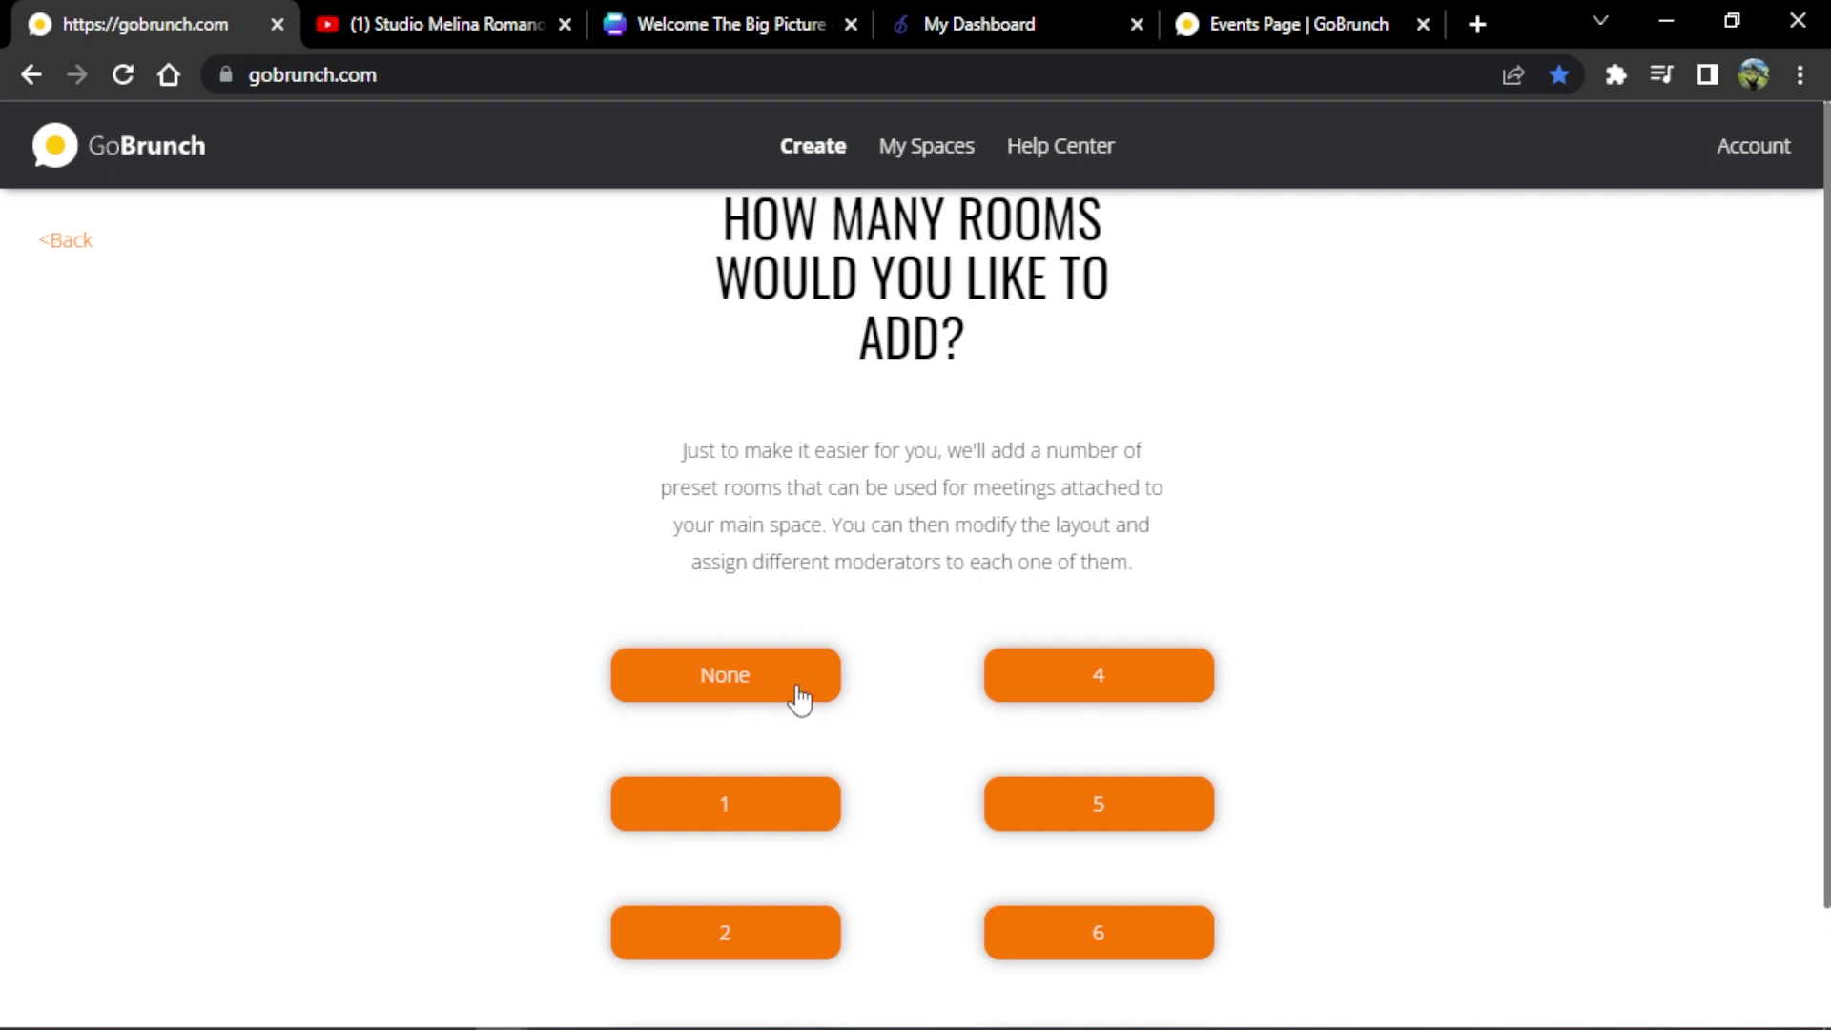
{"action": "left_click", "coordinate": [740, 703]}
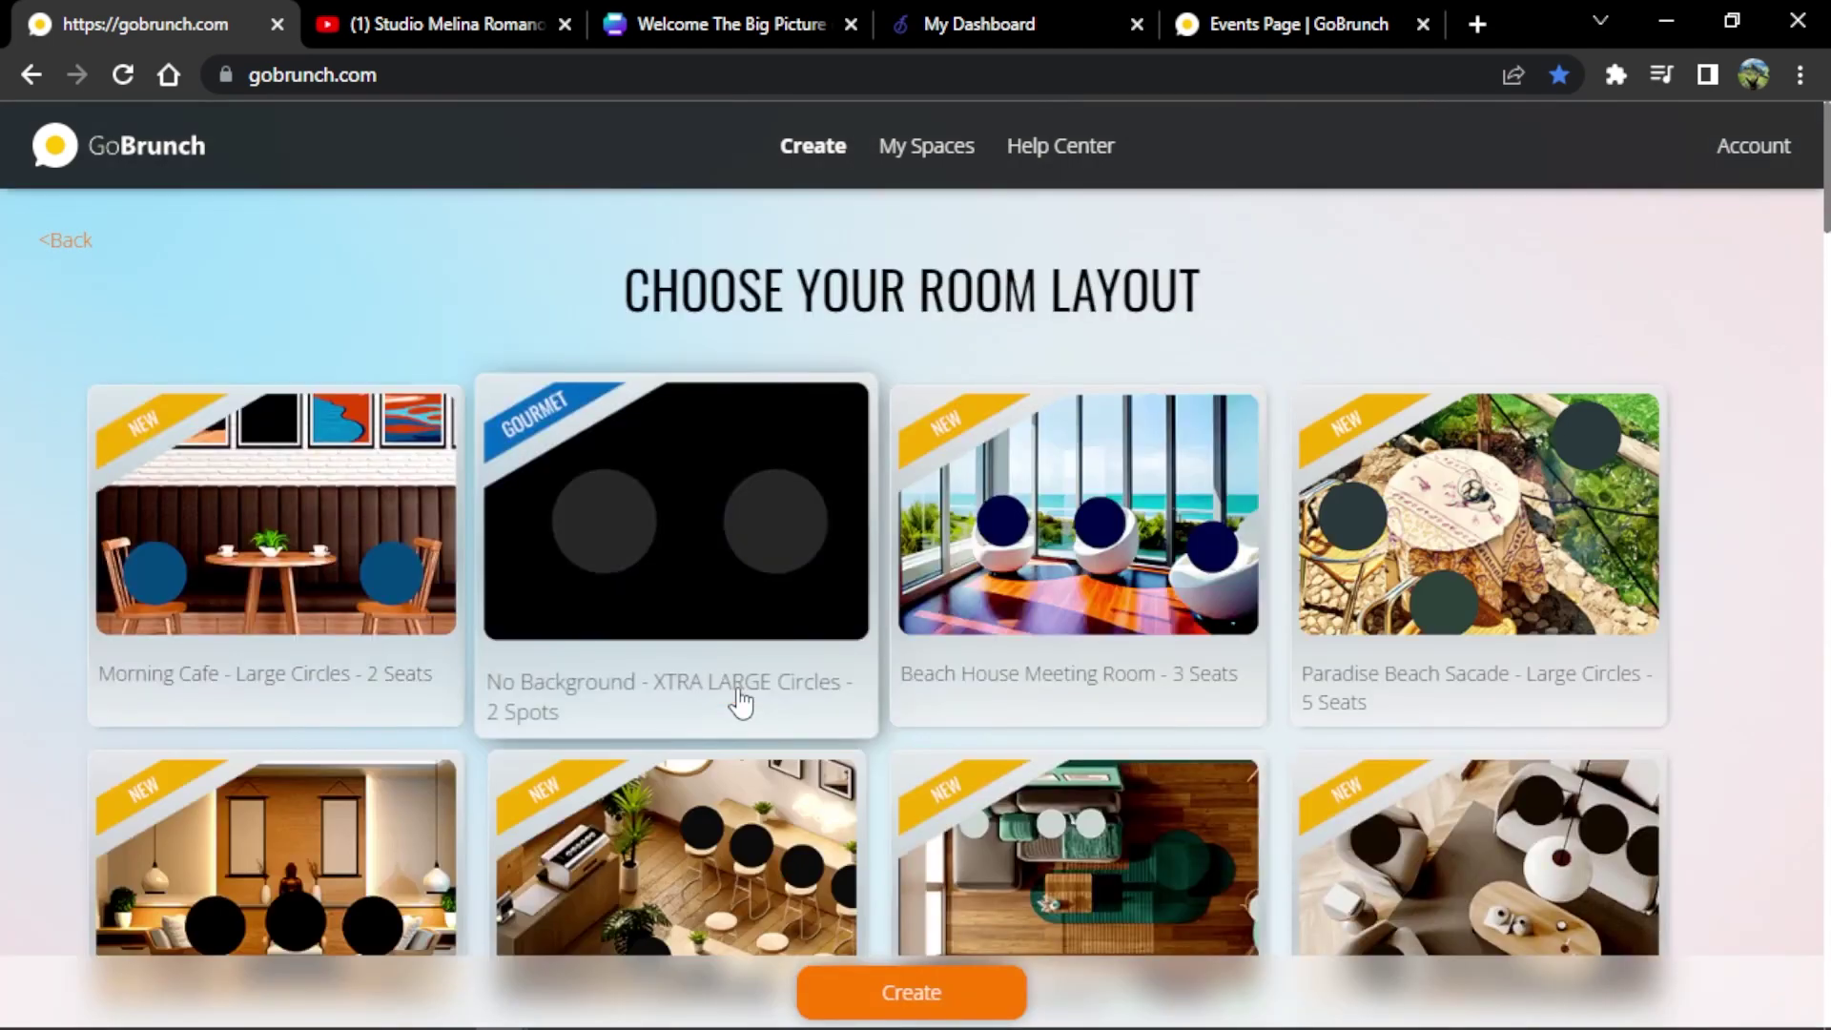
Step: Create the space with the Travel Lounge layout, enter it, and open This Room options
{"action": "scroll", "coordinate": [703, 642], "scroll_direction": "down", "scroll_amount": 10}
{"action": "left_click", "coordinate": [284, 656]}
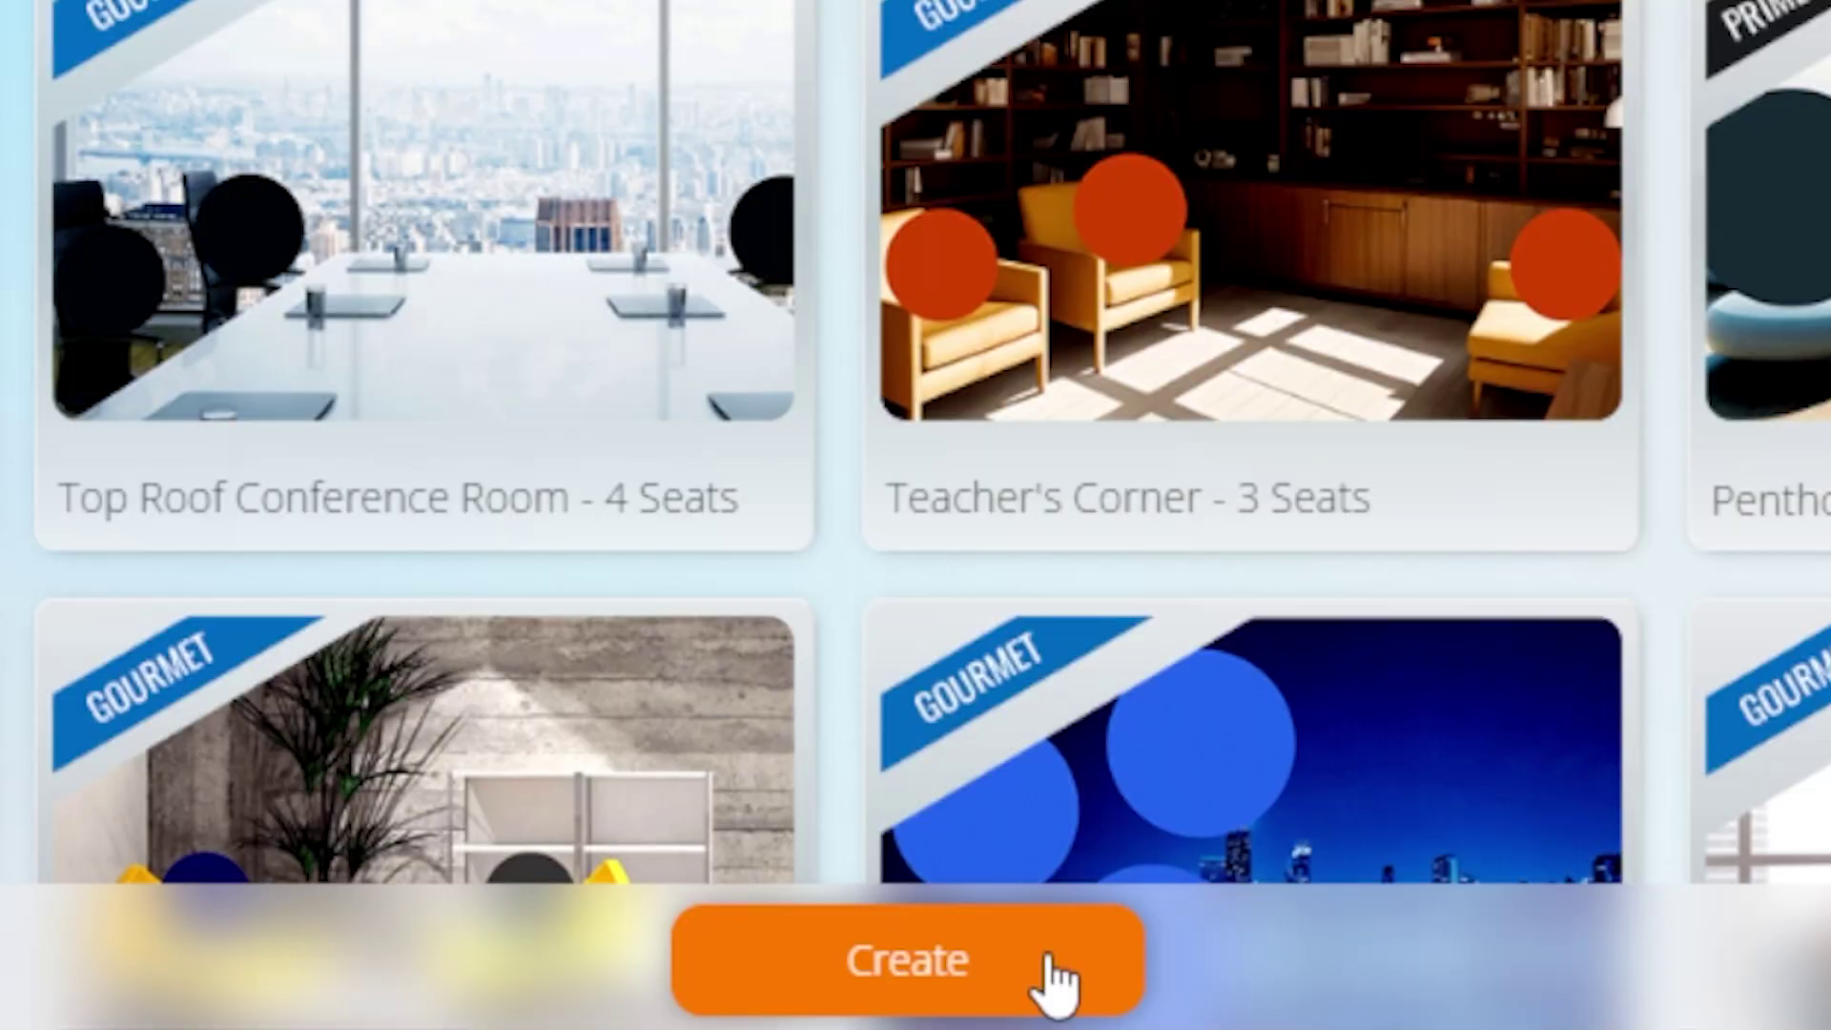
{"action": "left_click", "coordinate": [1051, 961]}
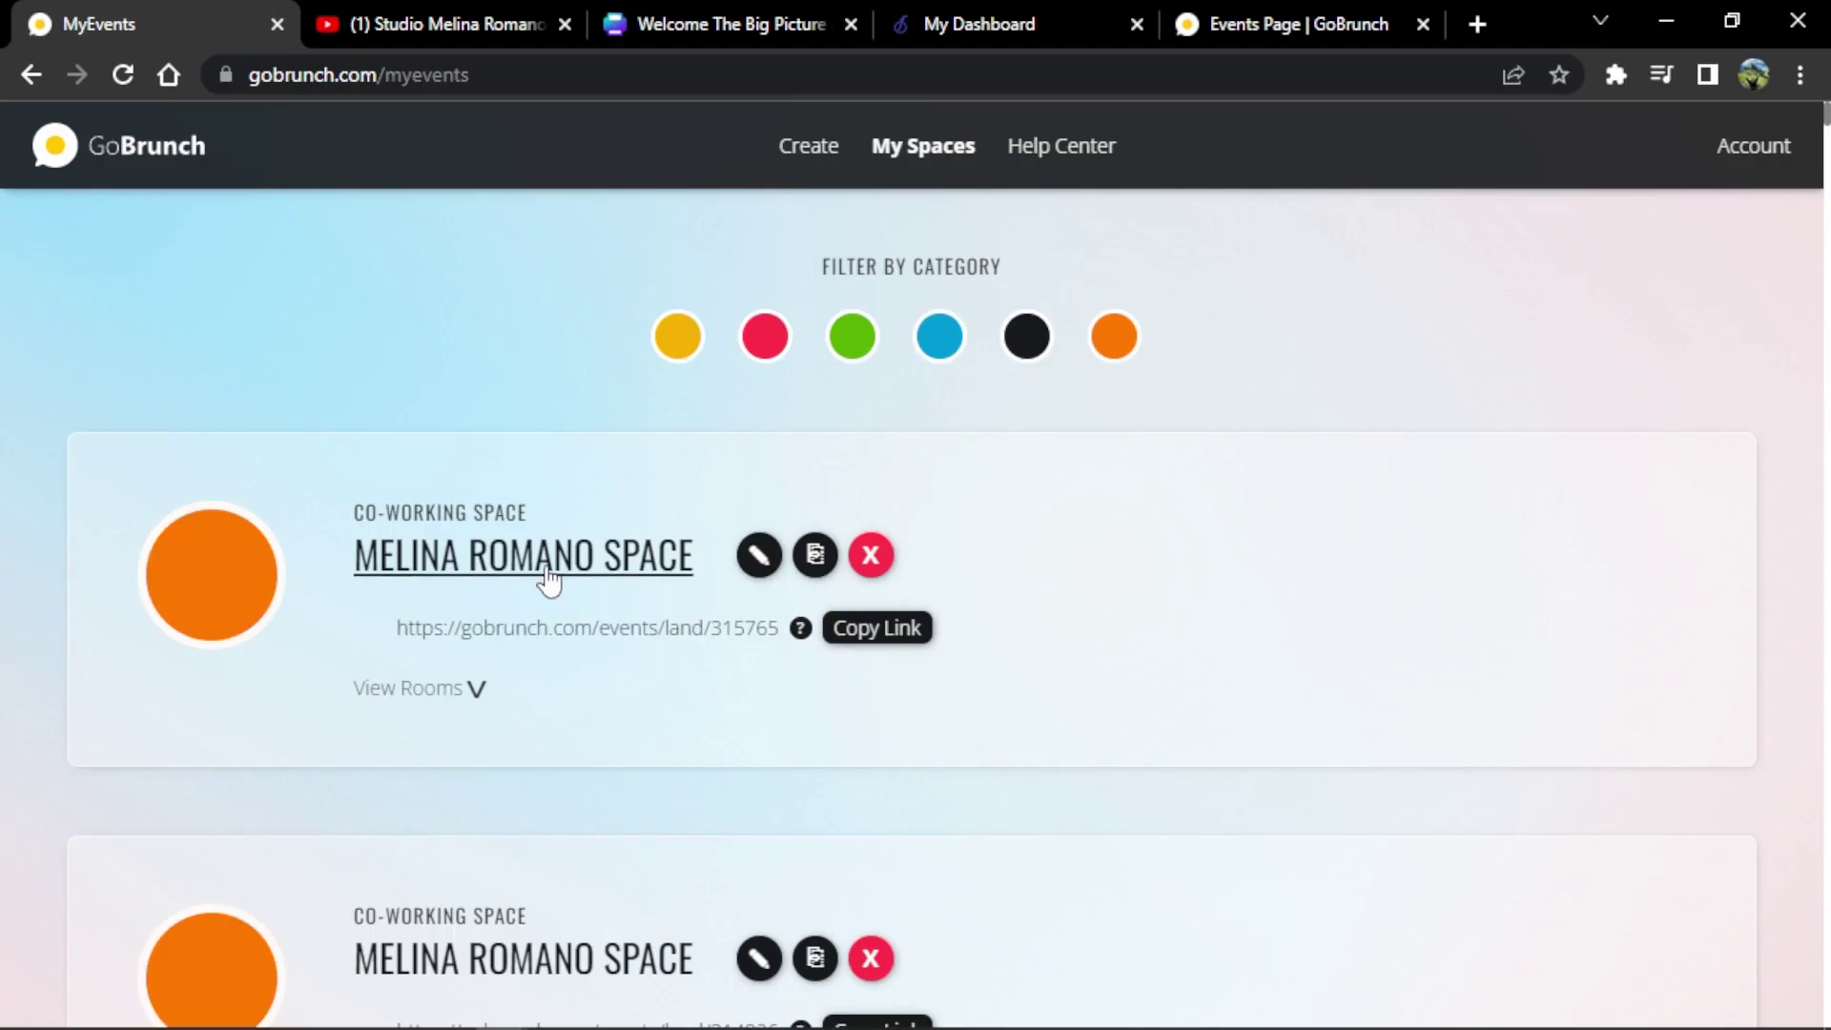
{"action": "left_click", "coordinate": [547, 570]}
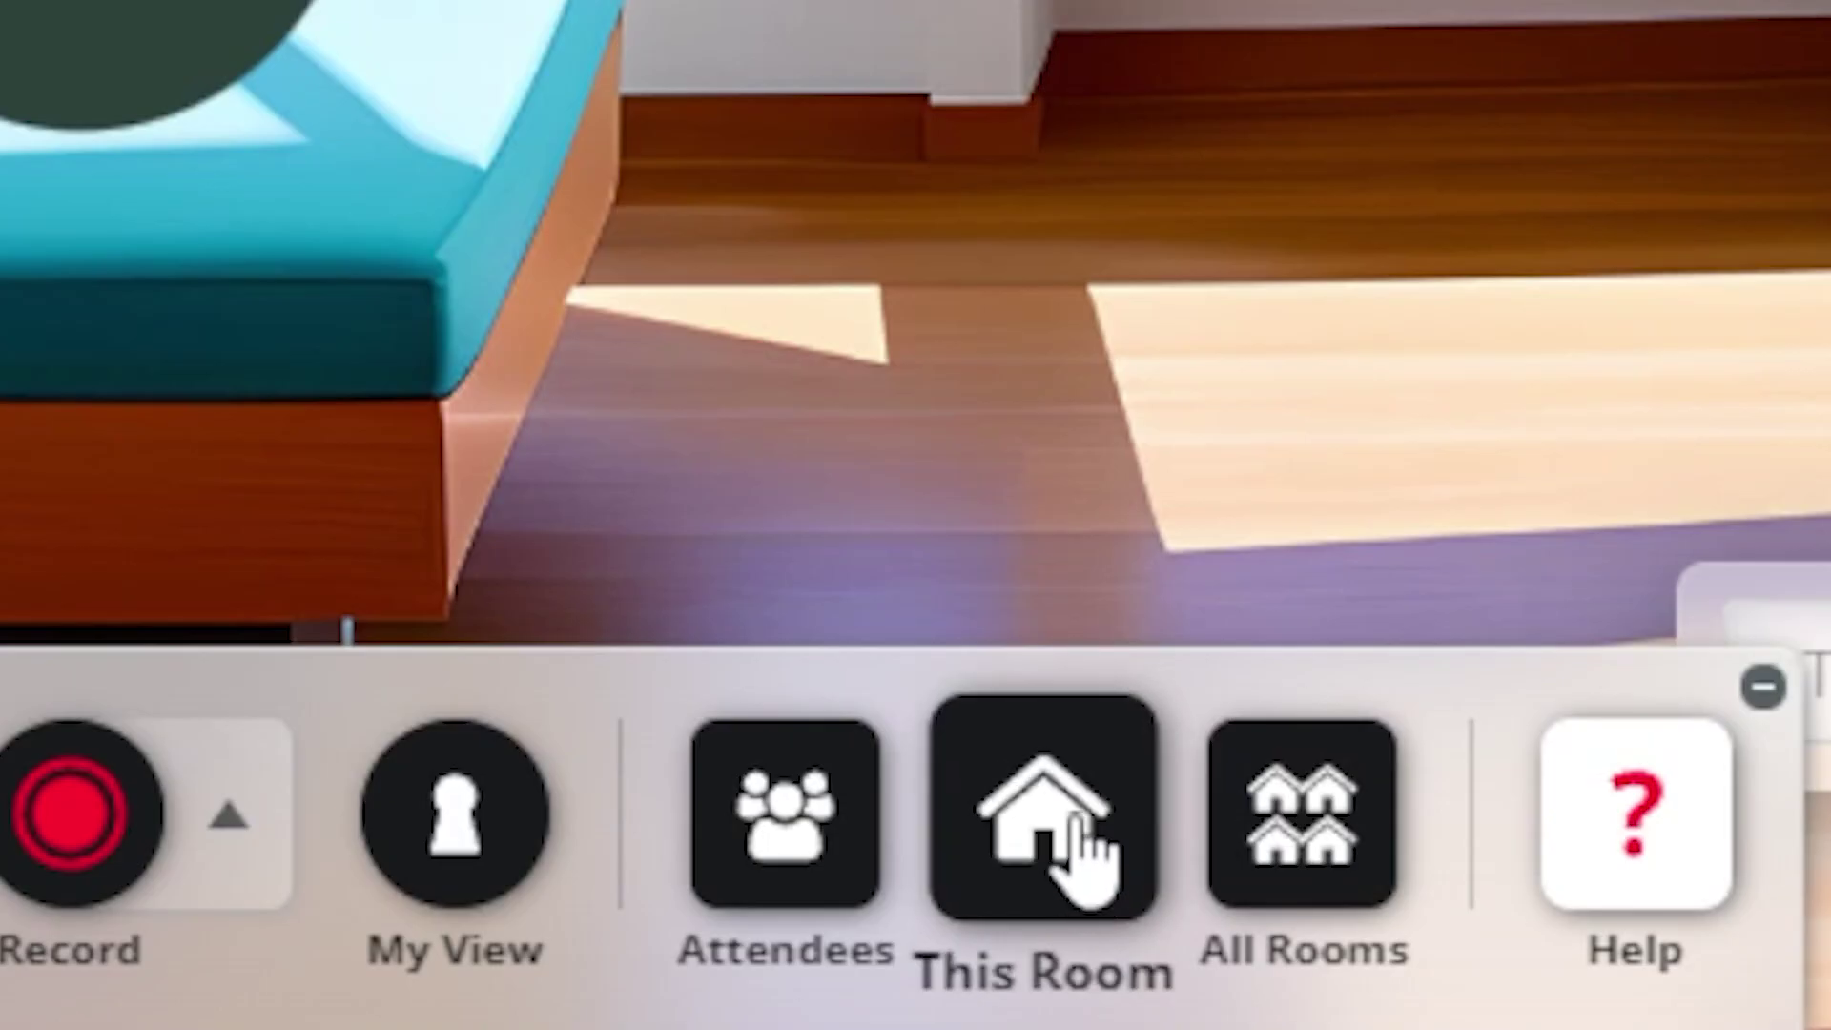
{"action": "left_click", "coordinate": [1077, 825]}
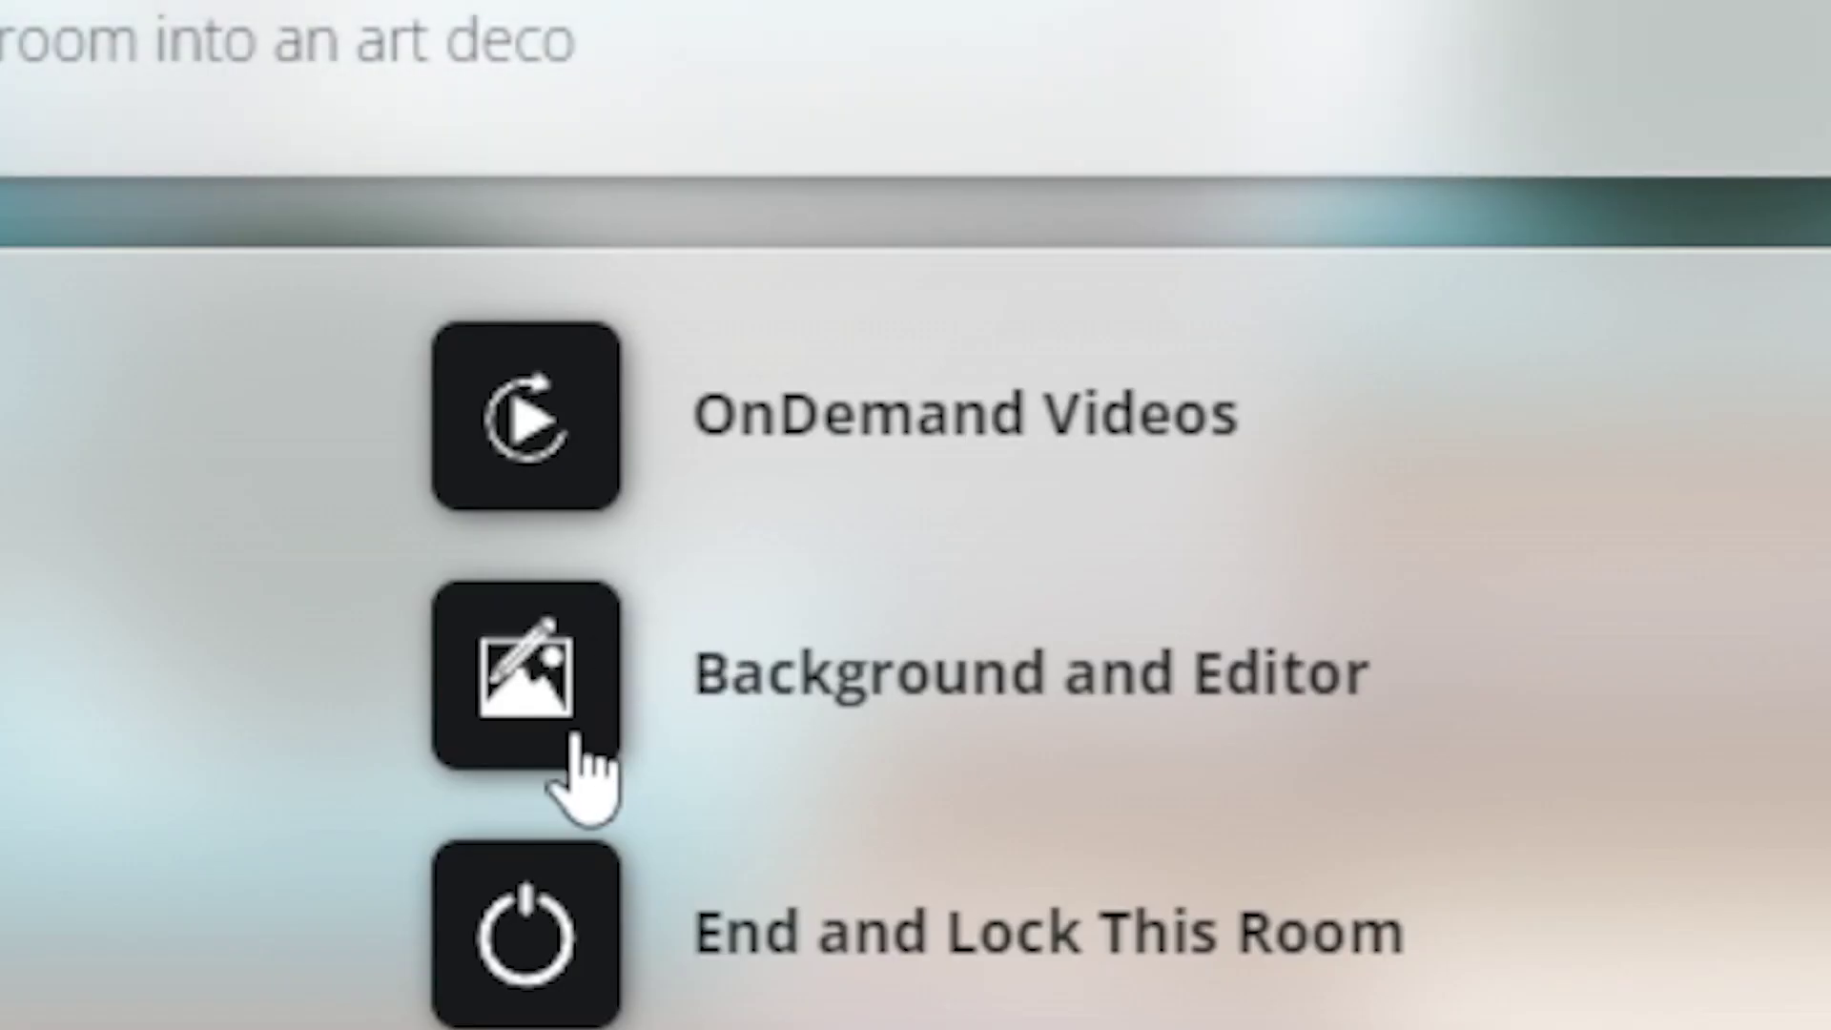
Step: Upload image 01, the yellow hanging-chair living room, as the room background
{"action": "left_click", "coordinate": [973, 713]}
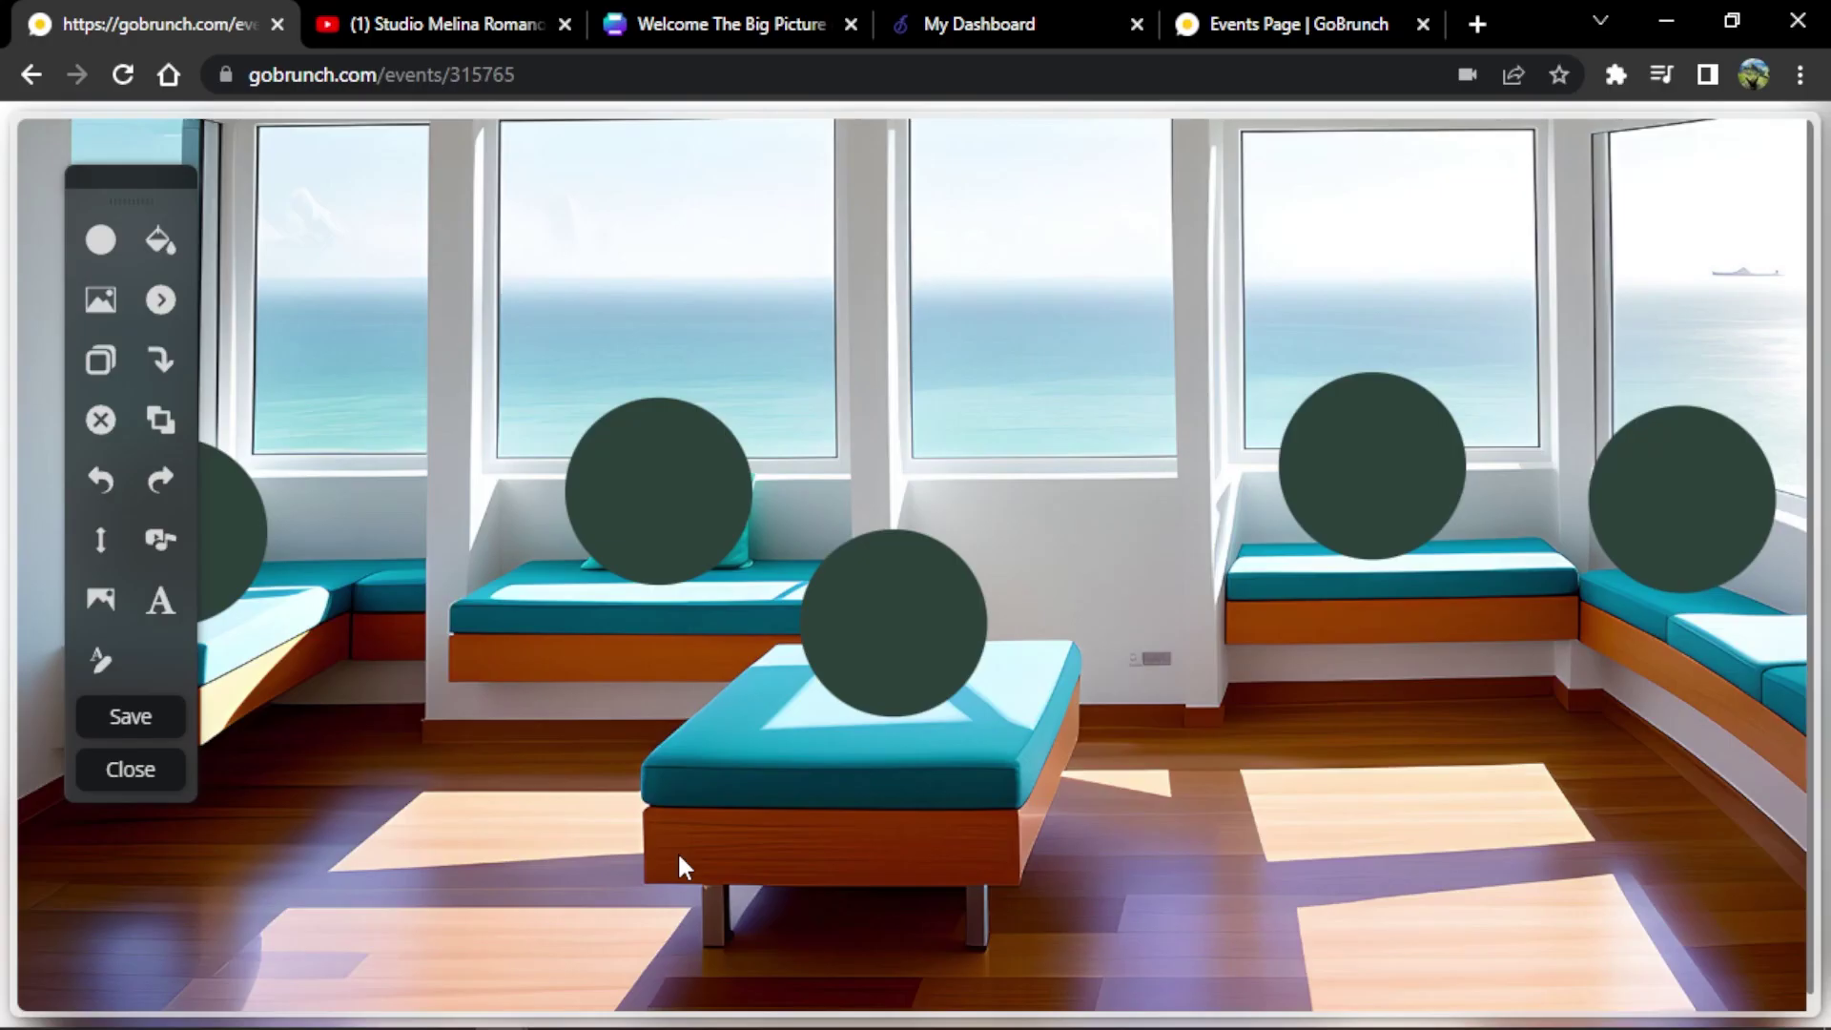
{"action": "left_click", "coordinate": [102, 603]}
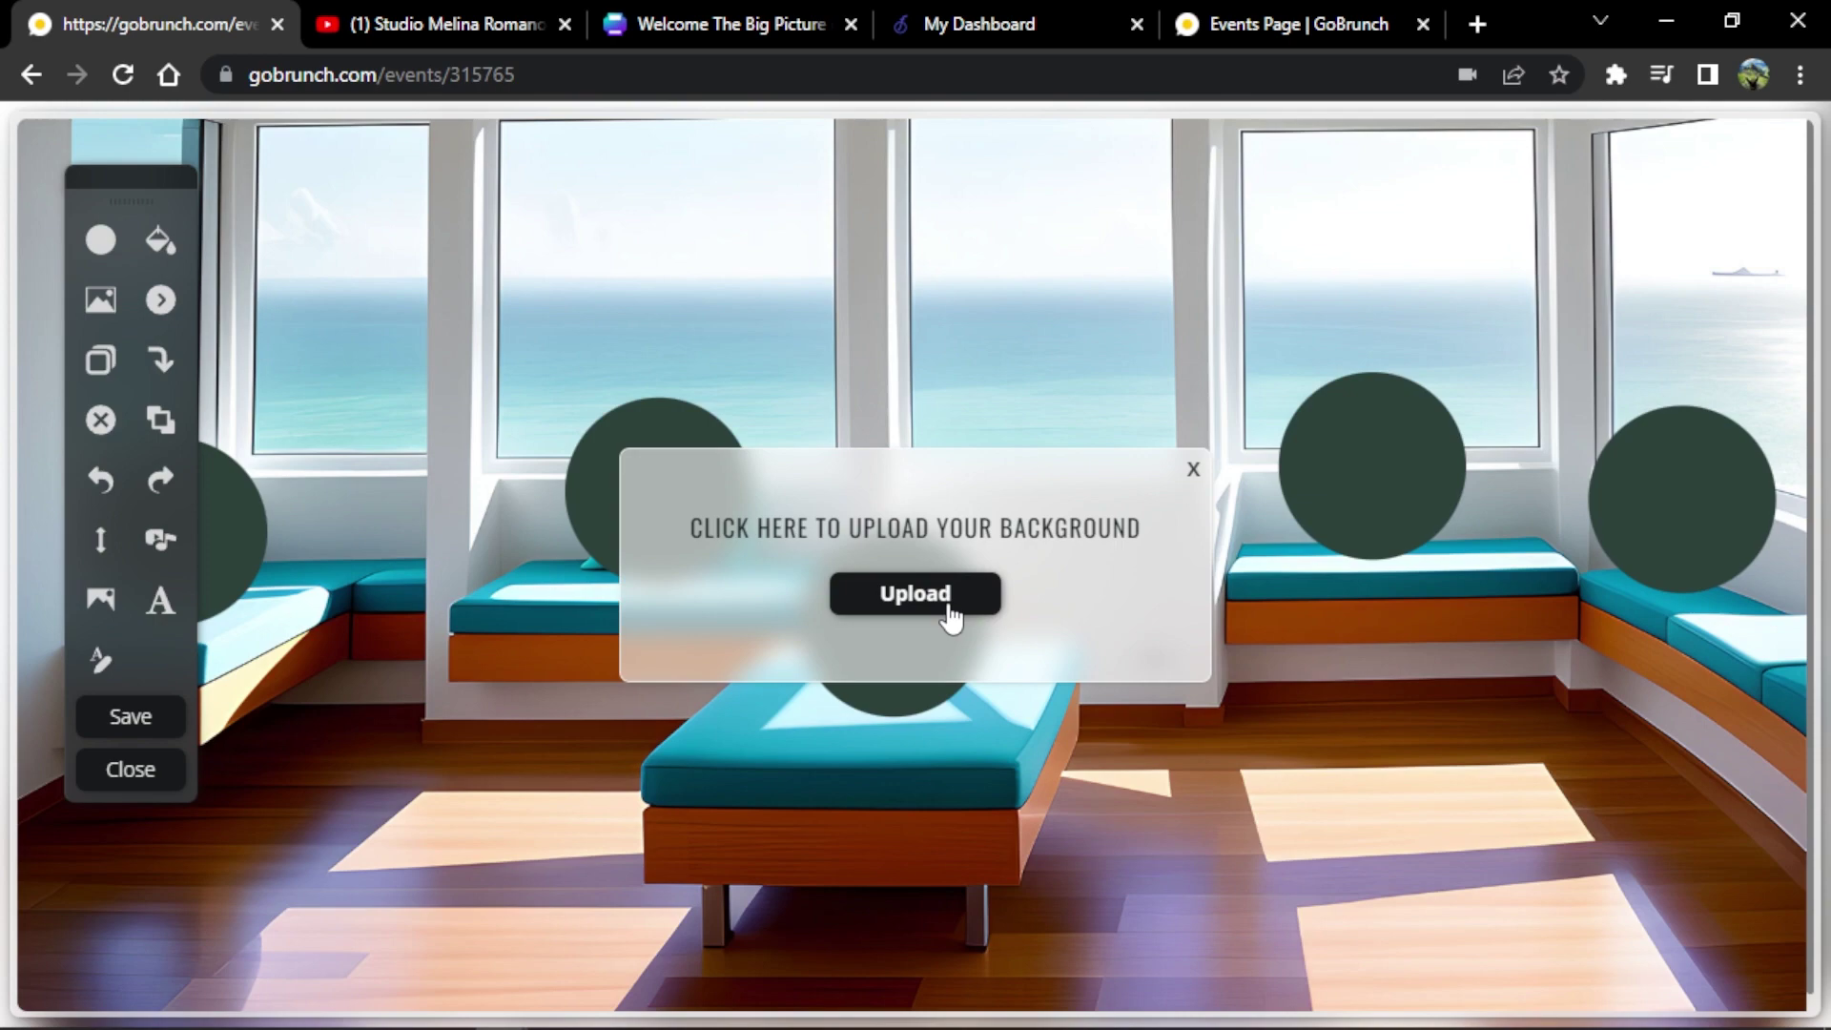
{"action": "left_click", "coordinate": [950, 618]}
{"action": "left_click", "coordinate": [327, 263]}
{"action": "double_click", "coordinate": [327, 263]}
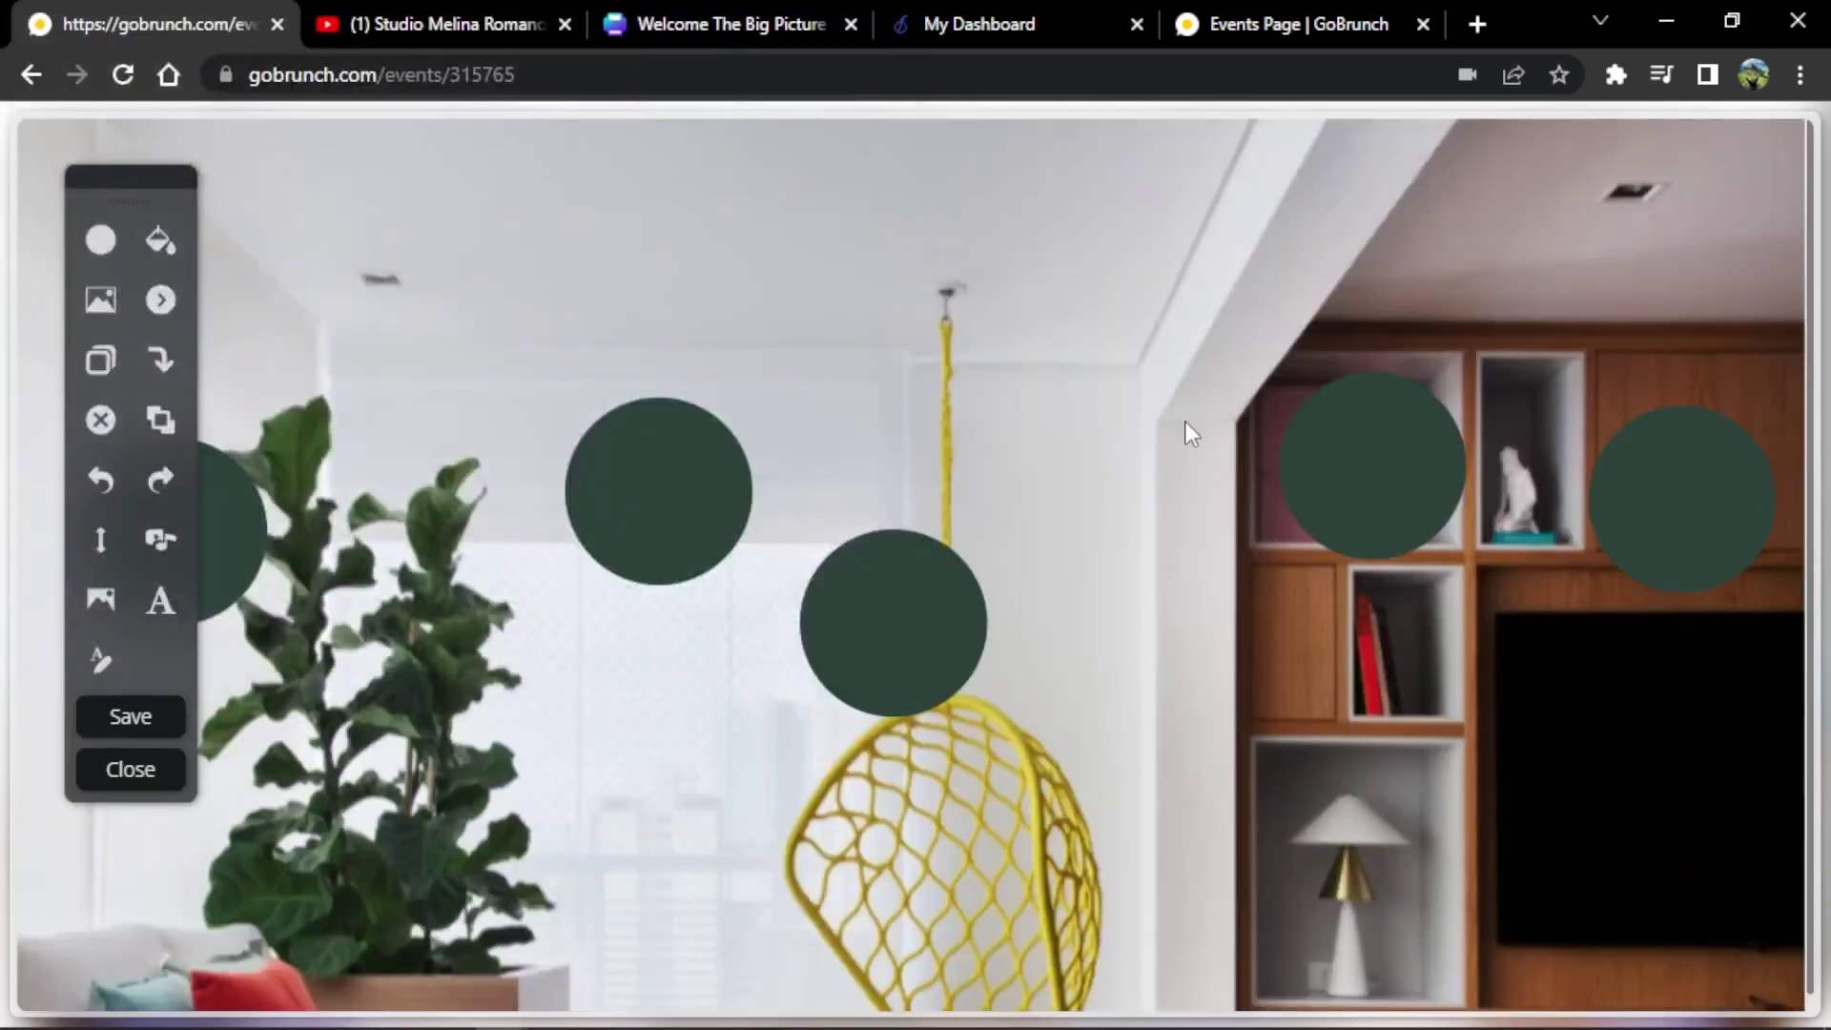
{"action": "scroll", "coordinate": [1181, 448], "scroll_direction": "down", "scroll_amount": 1}
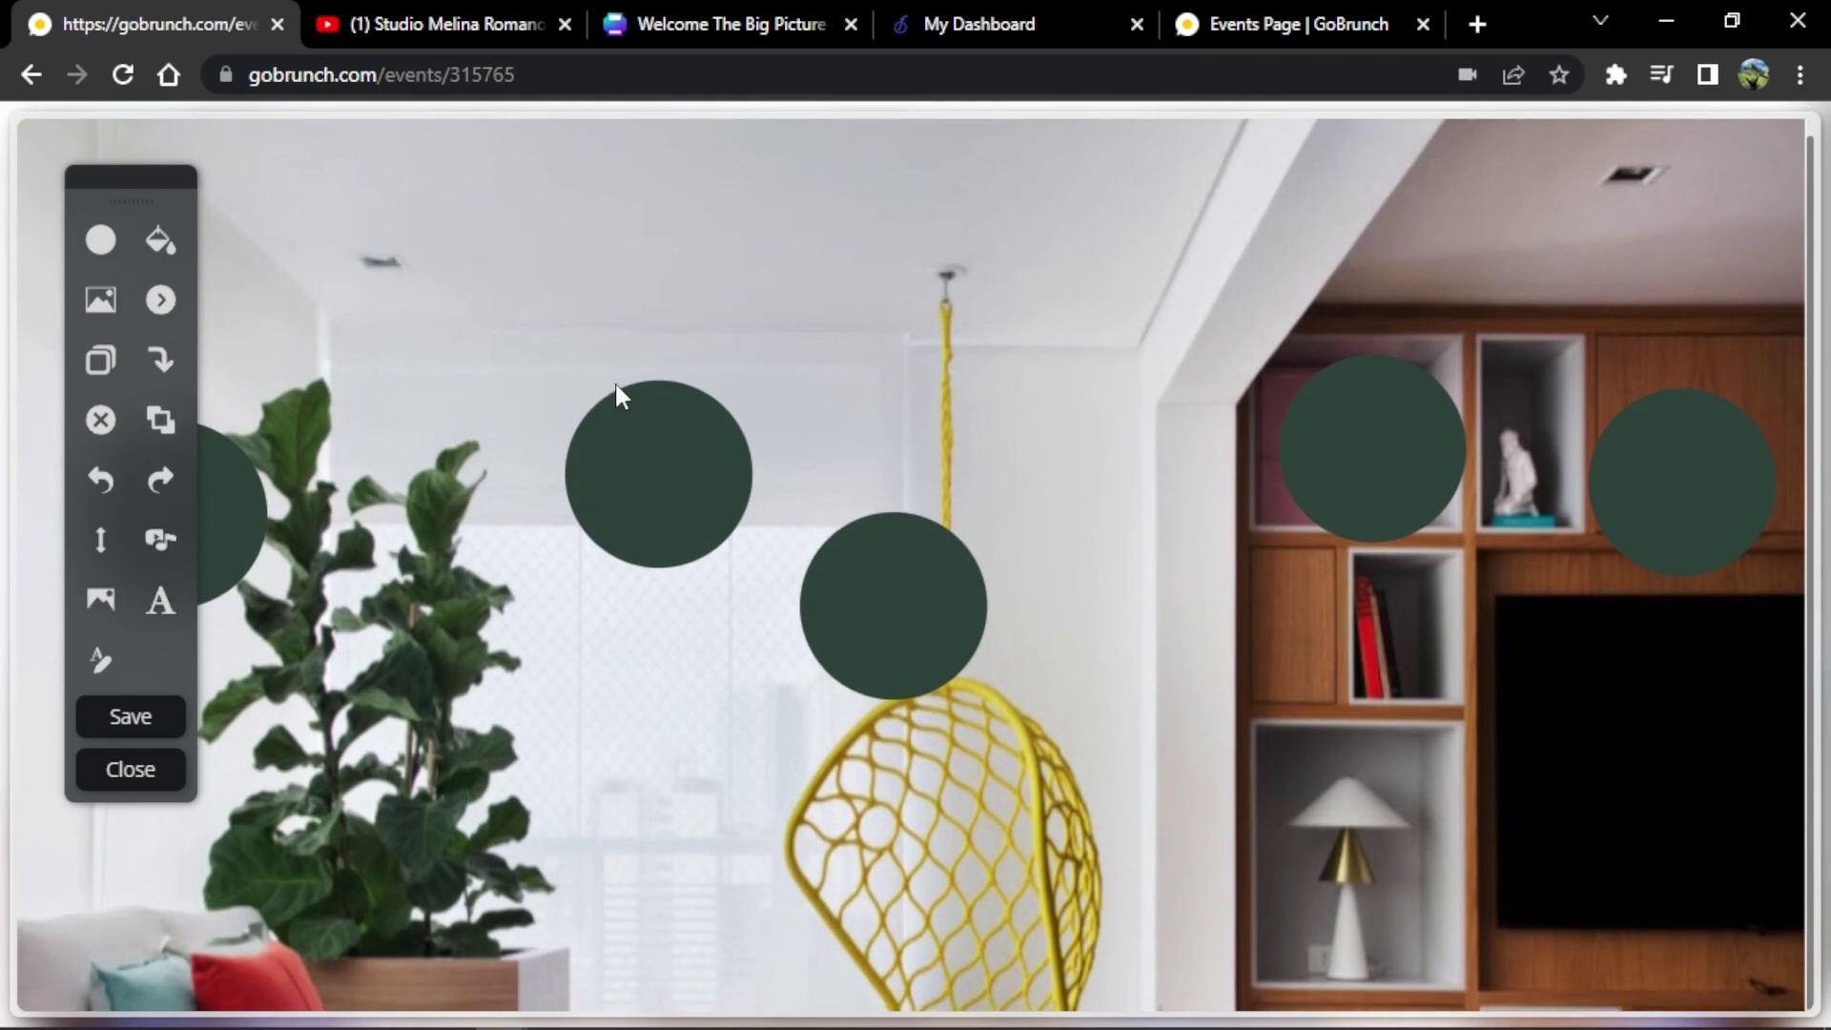
Step: Set the canvas height to 850
{"action": "left_click", "coordinate": [103, 545]}
{"action": "left_click", "coordinate": [894, 560]}
{"action": "type", "text": "850"}
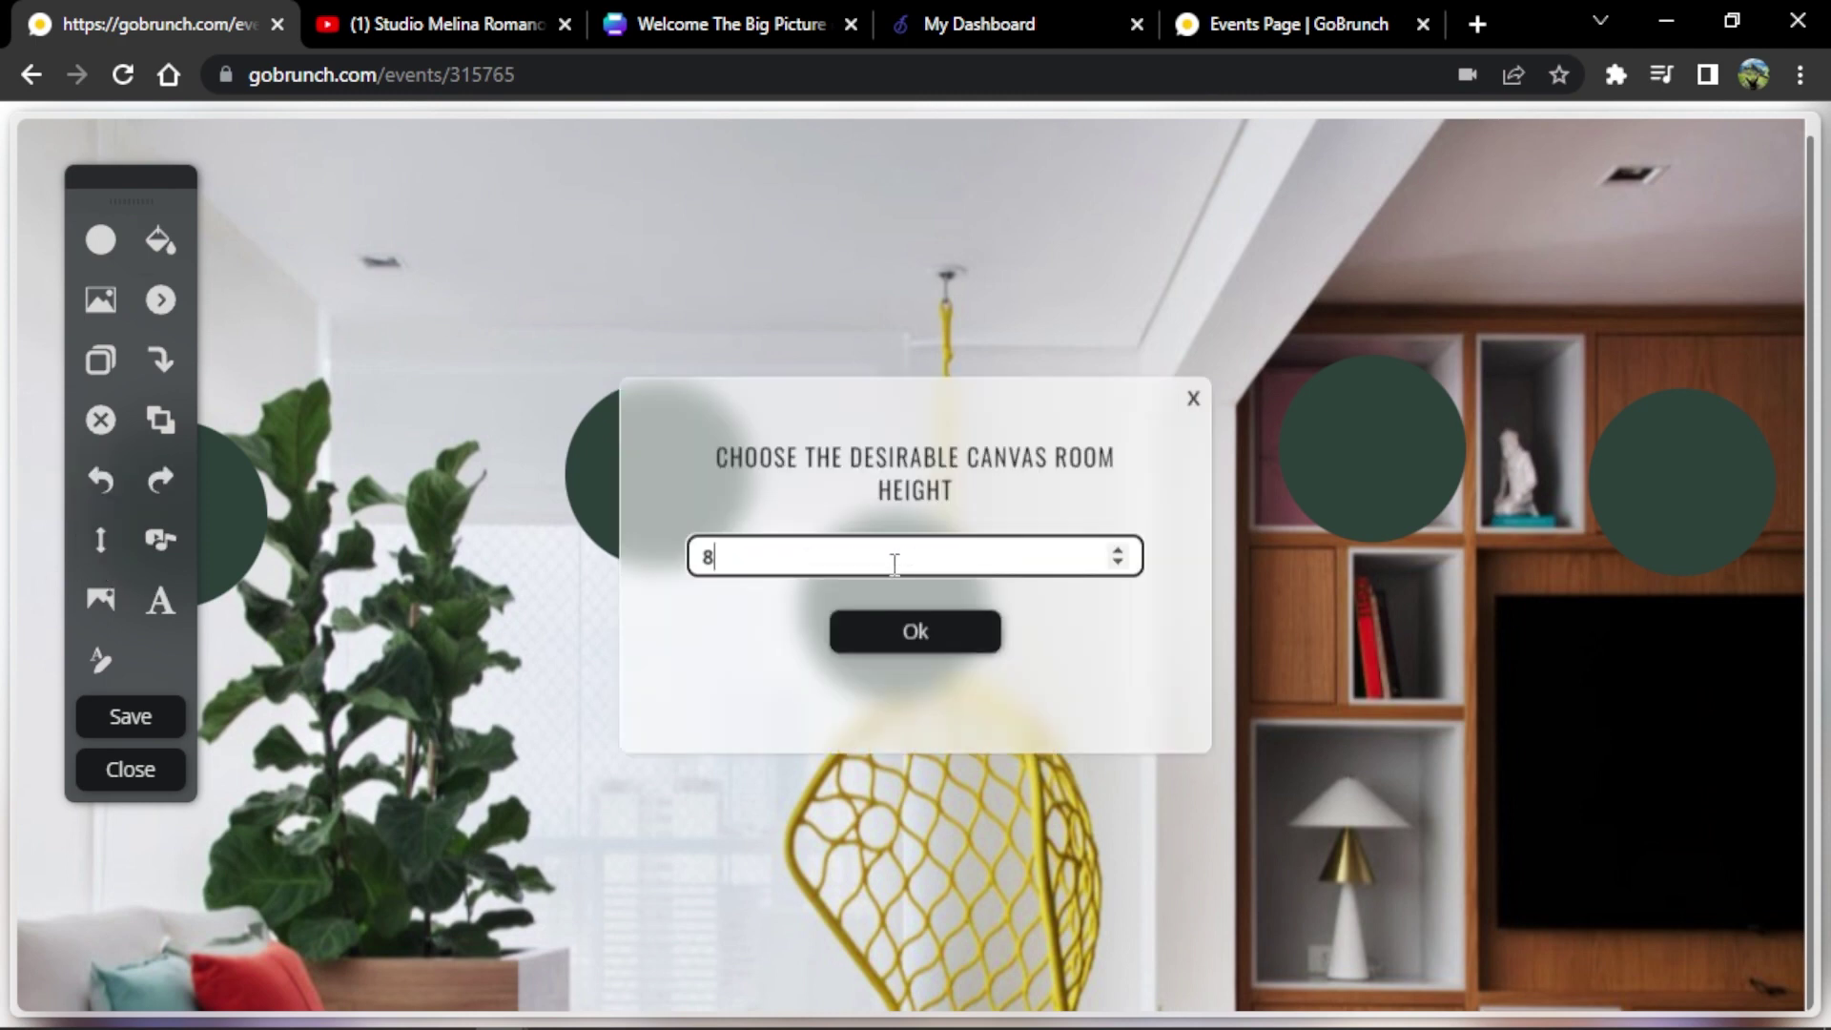
{"action": "left_click", "coordinate": [956, 639]}
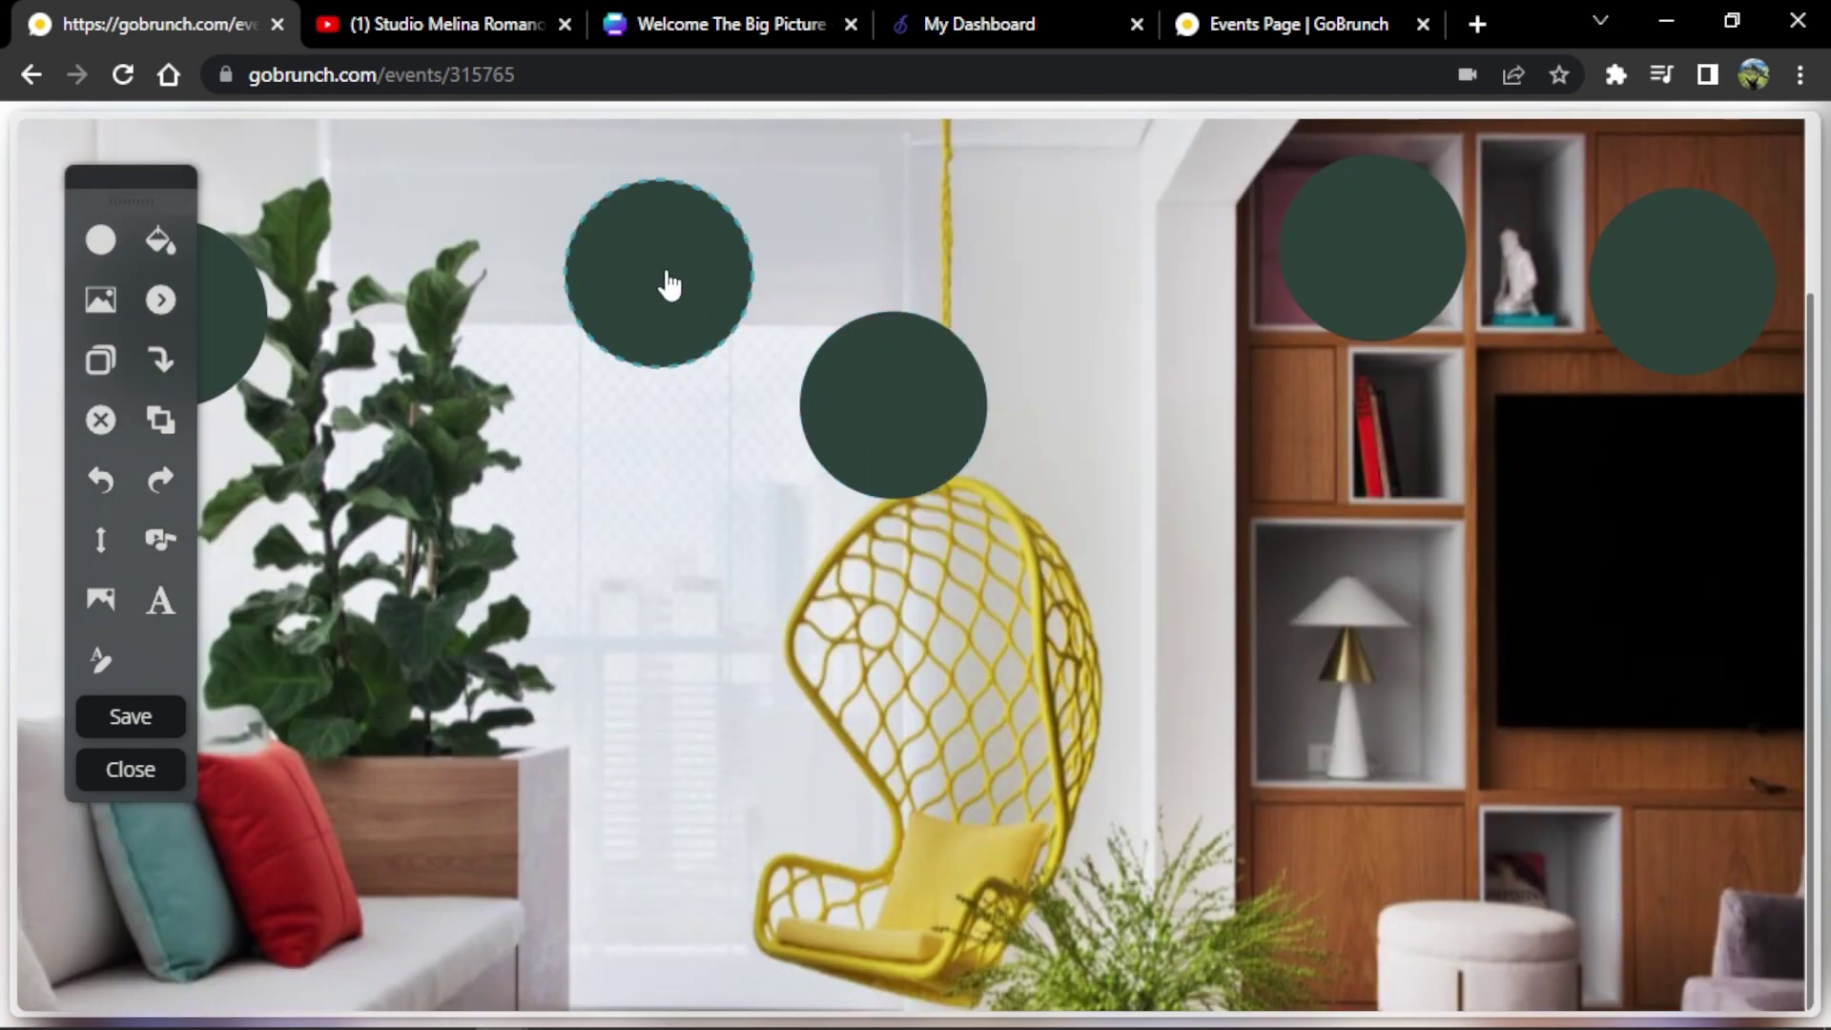
Step: Drag the four dark-green seat circles into a row across the sofa, swing and right-hand floor
{"action": "left_click_drag", "start_coordinate": [250, 303], "coordinate": [507, 805]}
{"action": "left_click_drag", "start_coordinate": [609, 327], "coordinate": [133, 932]}
{"action": "left_click_drag", "start_coordinate": [486, 832], "coordinate": [475, 794]}
{"action": "left_click_drag", "start_coordinate": [266, 864], "coordinate": [254, 867]}
{"action": "left_click_drag", "start_coordinate": [944, 419], "coordinate": [1507, 863]}
{"action": "left_click_drag", "start_coordinate": [1375, 234], "coordinate": [953, 897]}
{"action": "left_click_drag", "start_coordinate": [275, 884], "coordinate": [233, 907]}
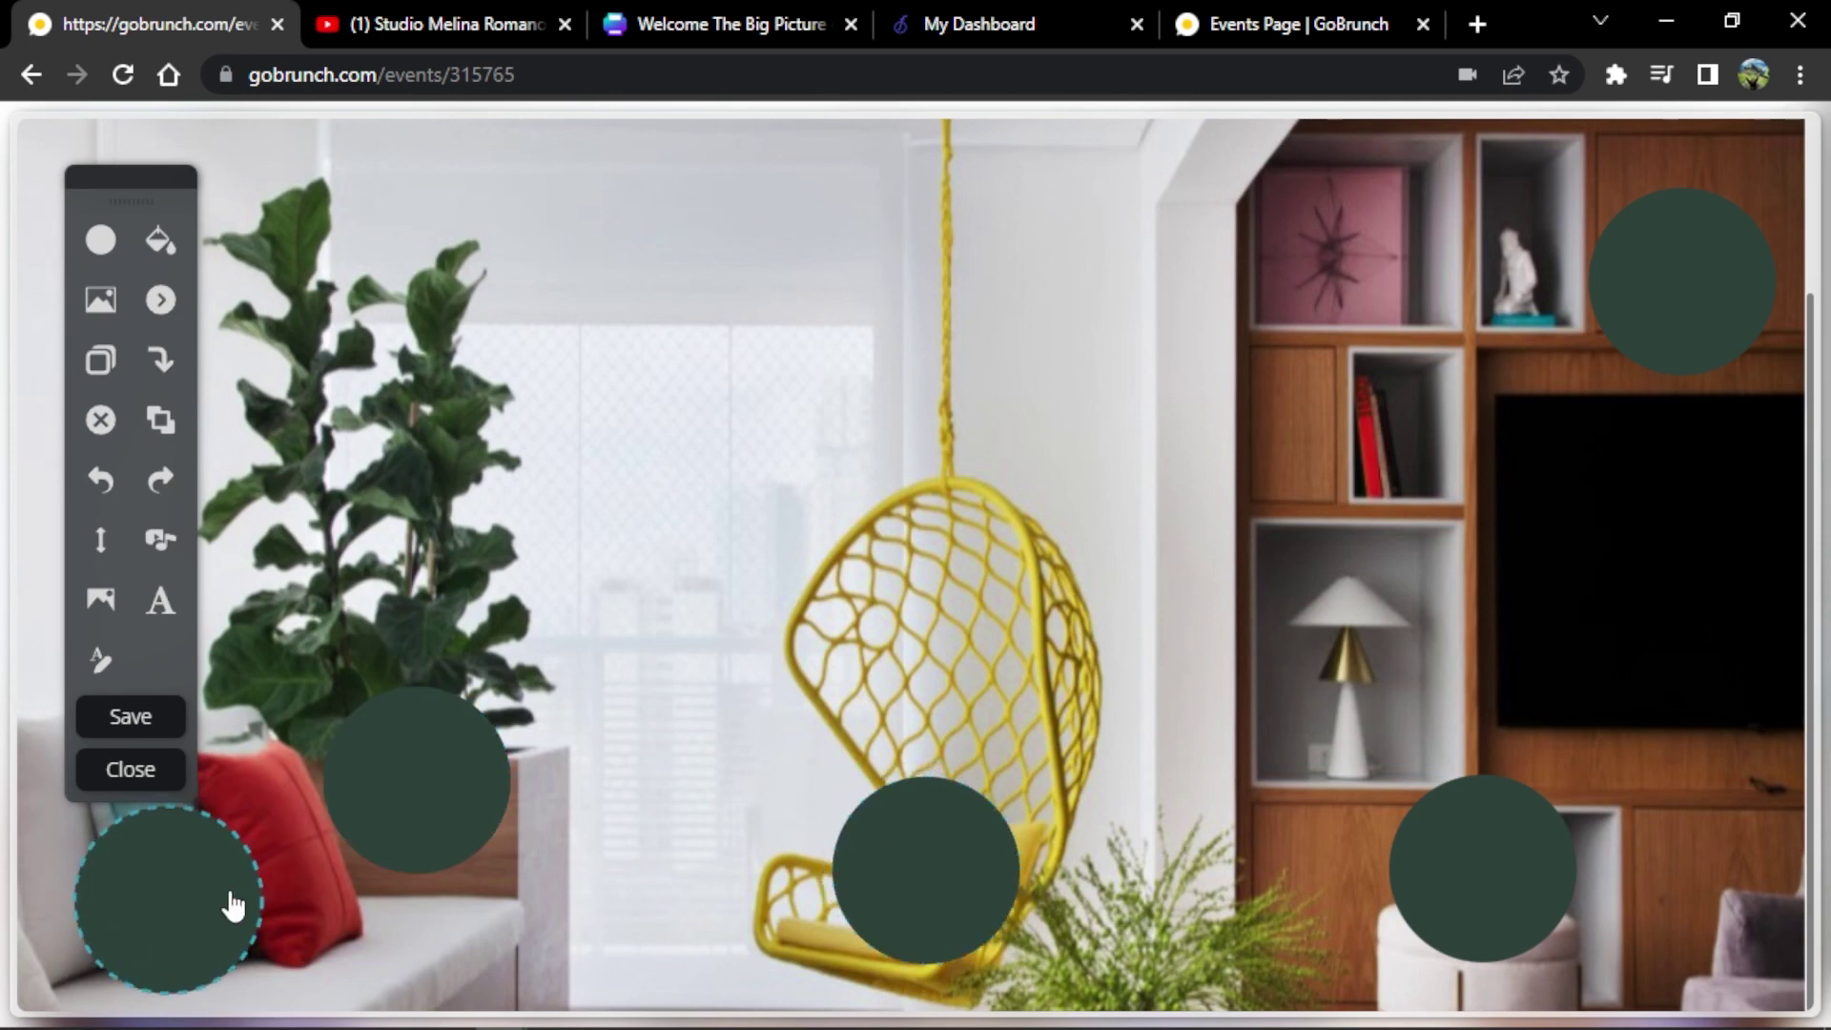
{"action": "left_click_drag", "start_coordinate": [429, 818], "coordinate": [388, 866]}
{"action": "left_click_drag", "start_coordinate": [206, 896], "coordinate": [188, 883]}
{"action": "left_click_drag", "start_coordinate": [427, 800], "coordinate": [410, 805]}
{"action": "left_click_drag", "start_coordinate": [931, 864], "coordinate": [925, 877]}
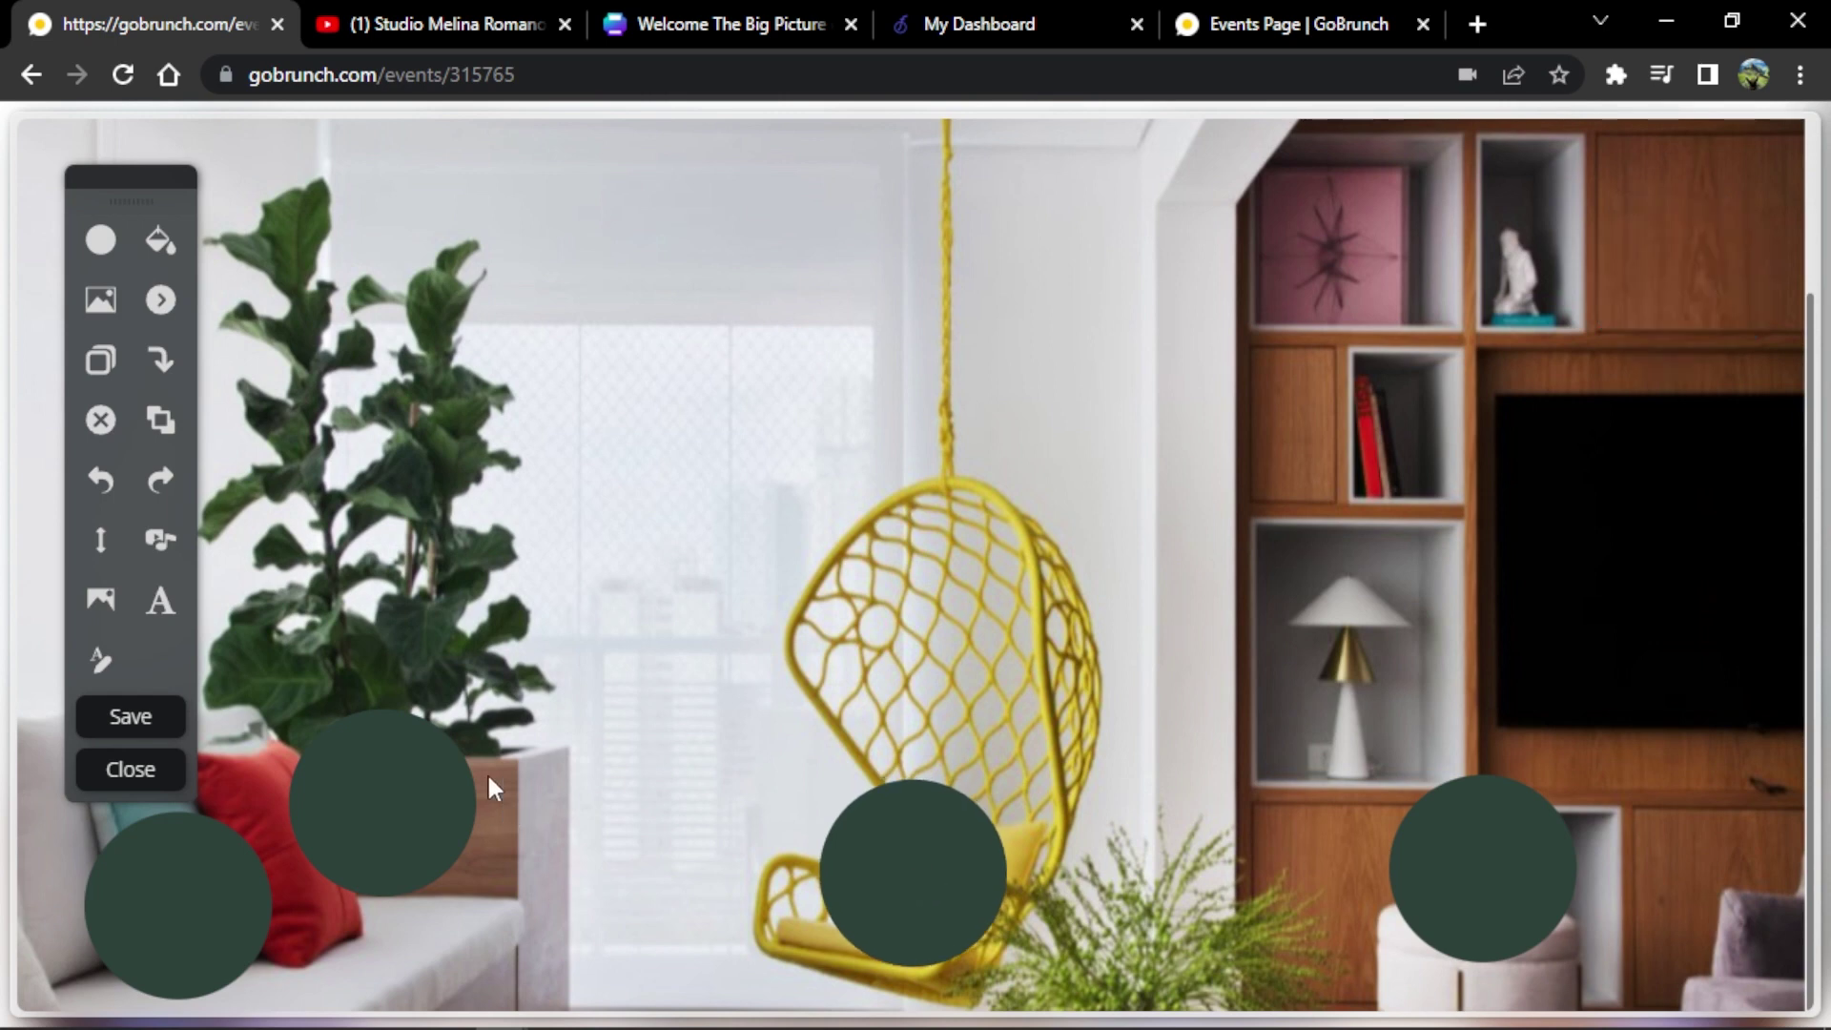
Step: Recolour the planter and bottom-left seats gold, sampled from the yellow swing
{"action": "left_click", "coordinate": [161, 241]}
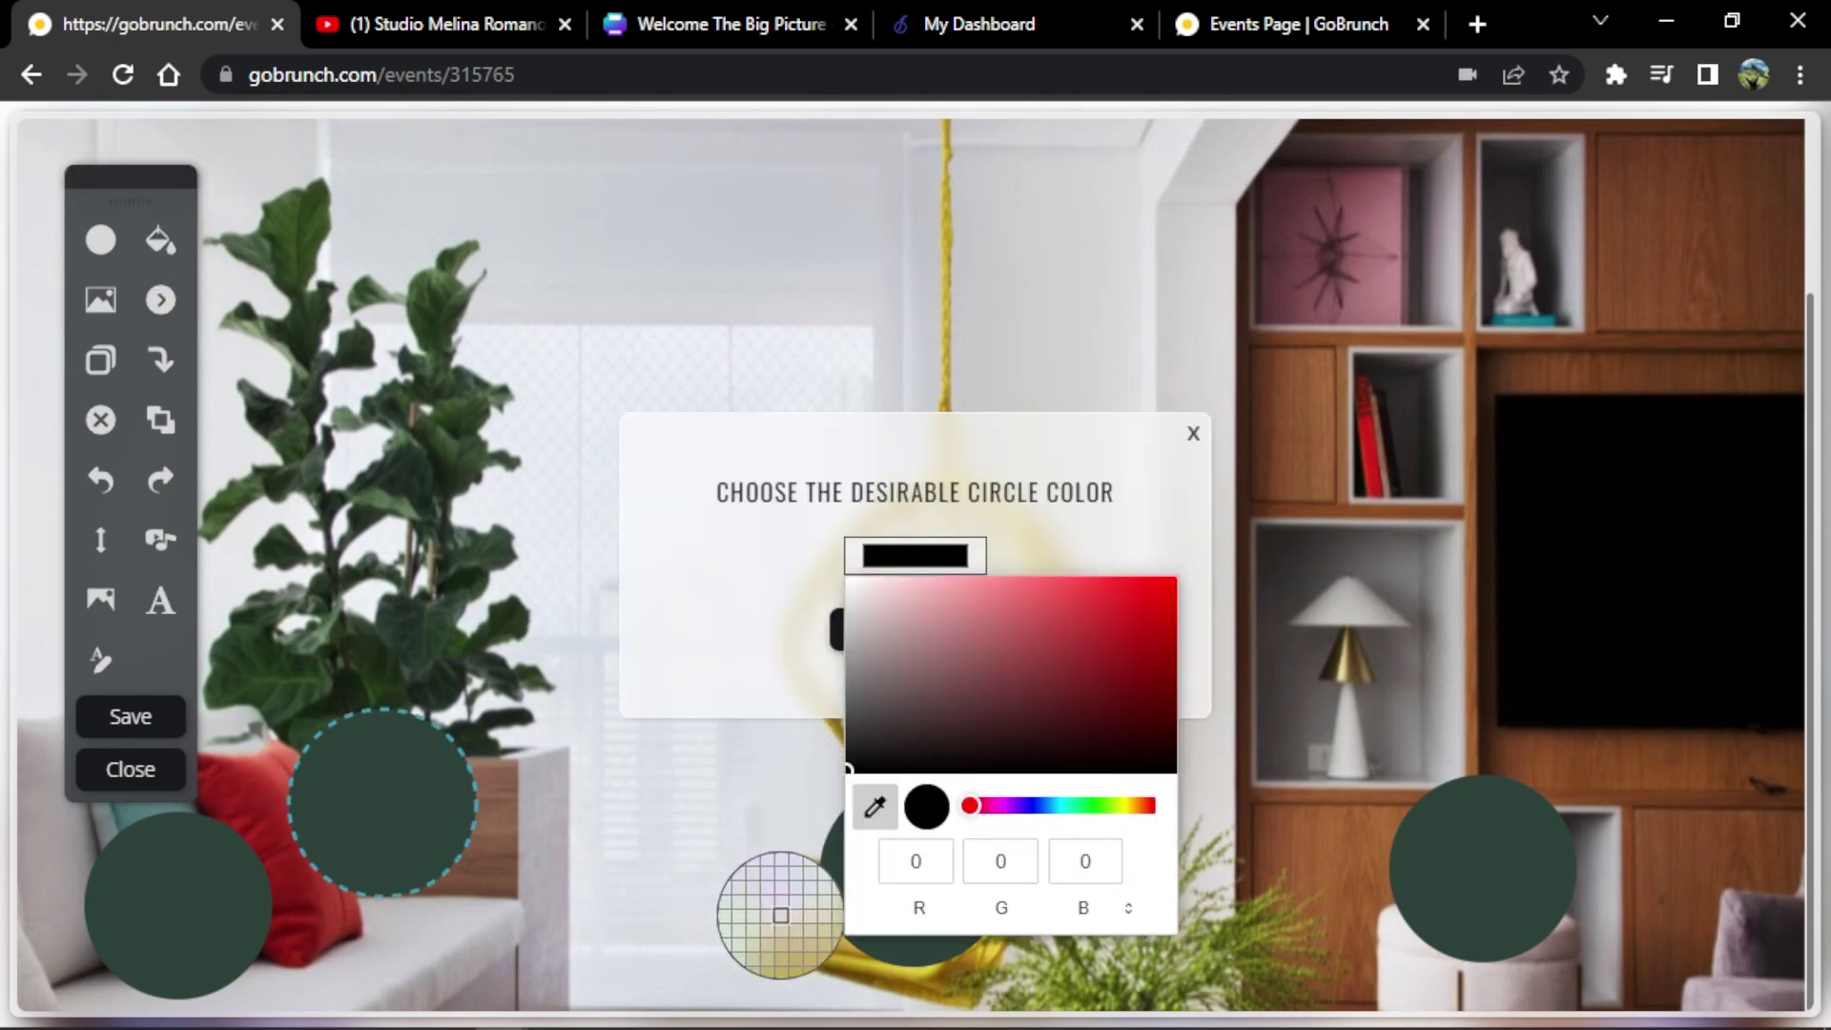
{"action": "left_click", "coordinate": [786, 925]}
{"action": "left_click", "coordinate": [746, 722]}
{"action": "left_click", "coordinate": [175, 878]}
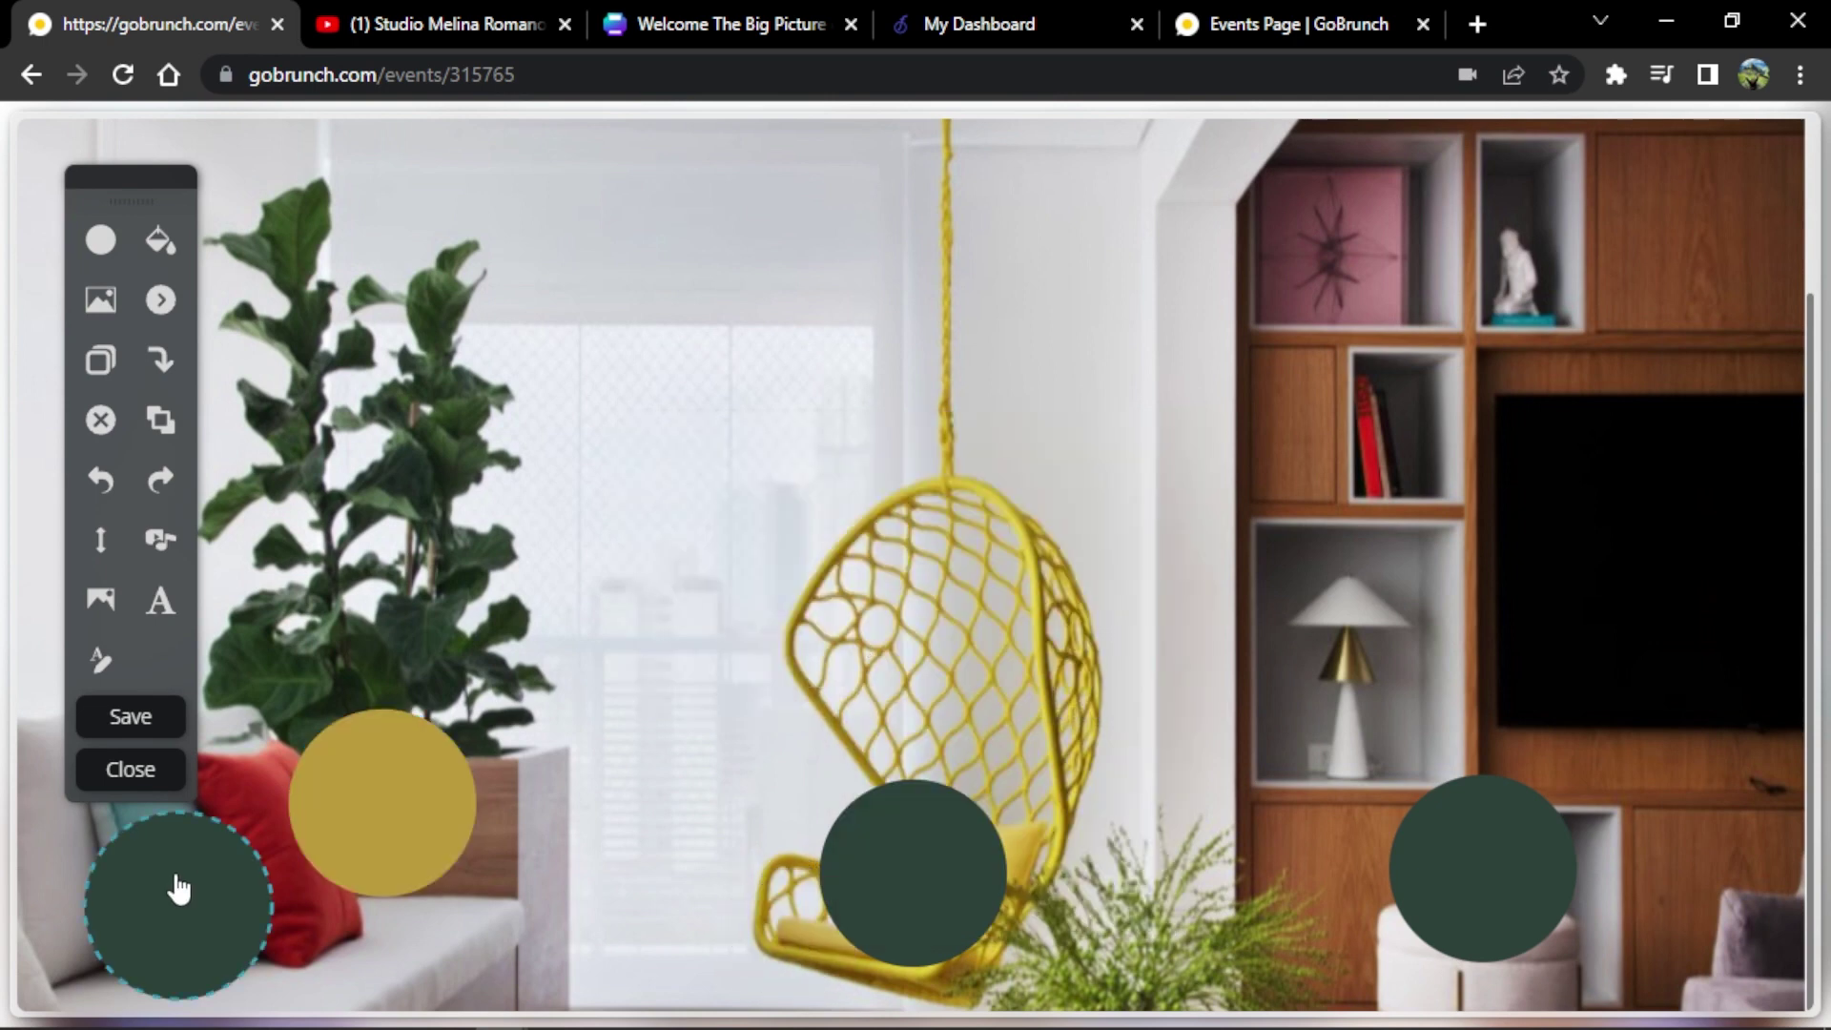
{"action": "left_click", "coordinate": [160, 241]}
{"action": "left_click", "coordinate": [883, 556]}
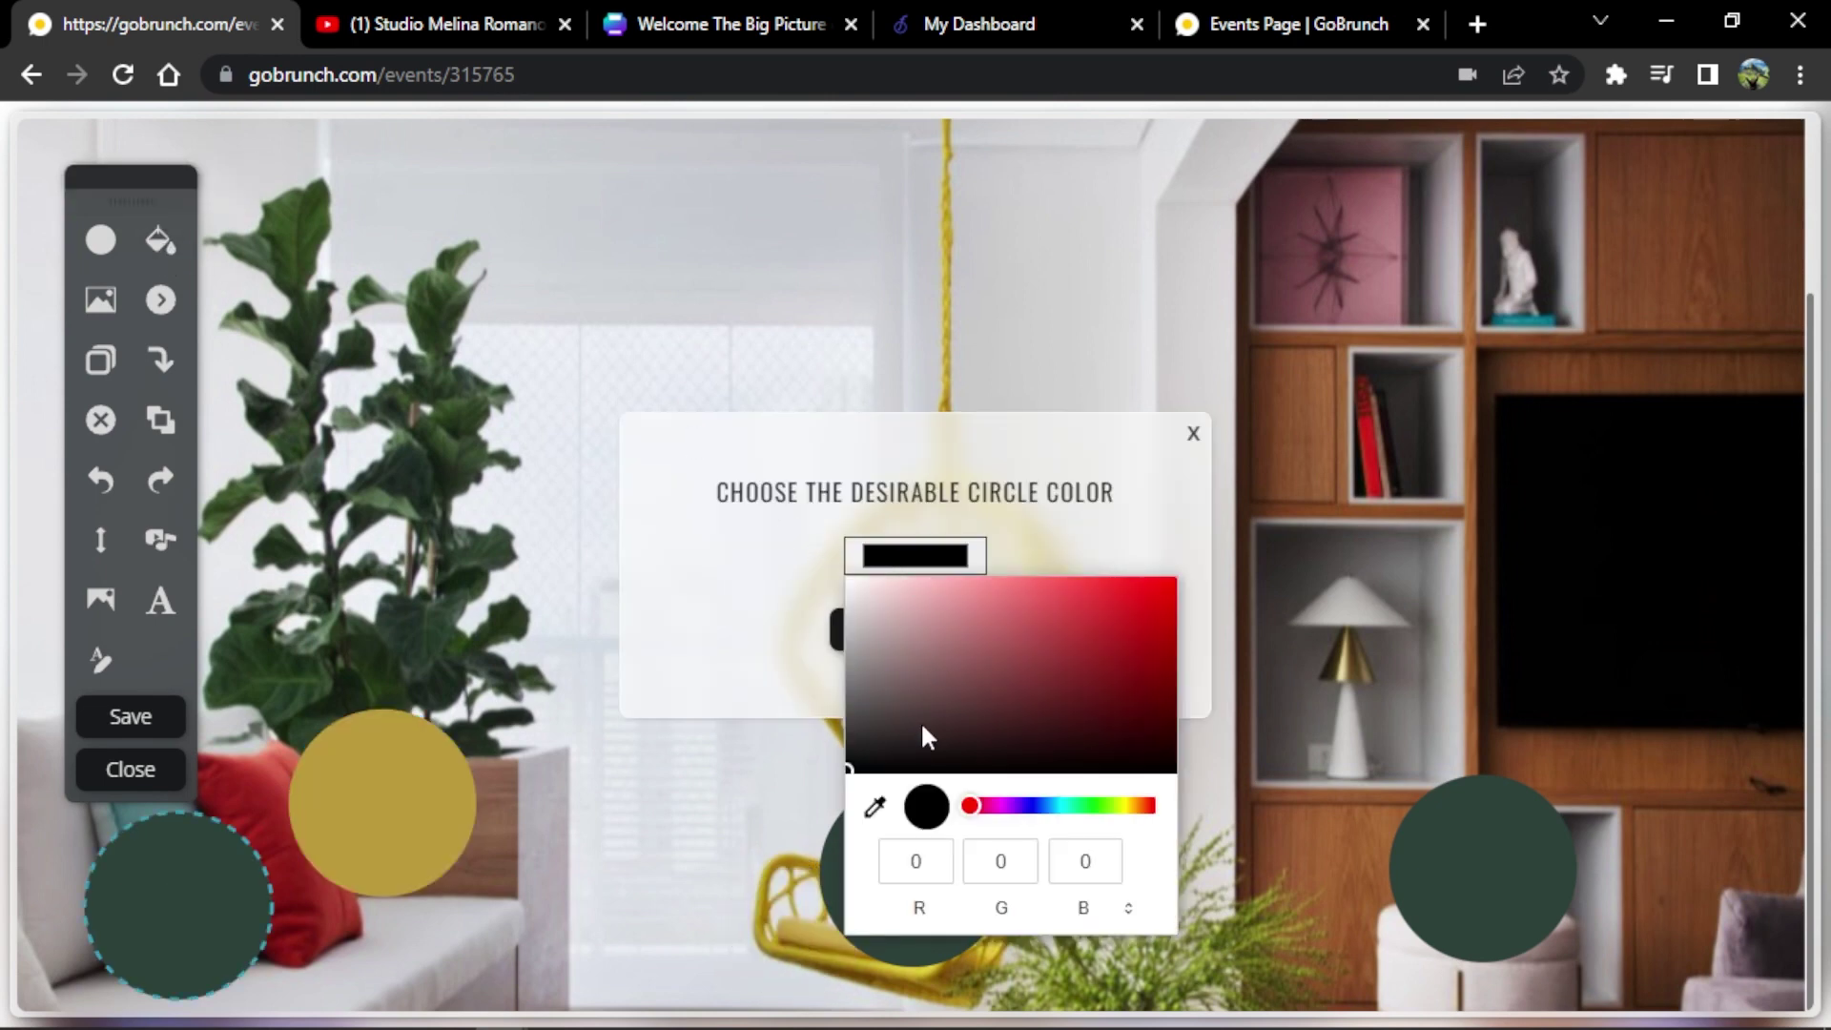
{"action": "left_click", "coordinate": [874, 806]}
{"action": "left_click", "coordinate": [406, 824]}
{"action": "left_click", "coordinate": [695, 621]}
Step: Colour the next seat gold and delete an accidentally added extra seat circle
{"action": "left_click", "coordinate": [887, 629]}
{"action": "left_click", "coordinate": [899, 867]}
{"action": "left_click", "coordinate": [160, 241]}
{"action": "left_click", "coordinate": [882, 556]}
{"action": "left_click", "coordinate": [874, 807]}
{"action": "left_click", "coordinate": [439, 811]}
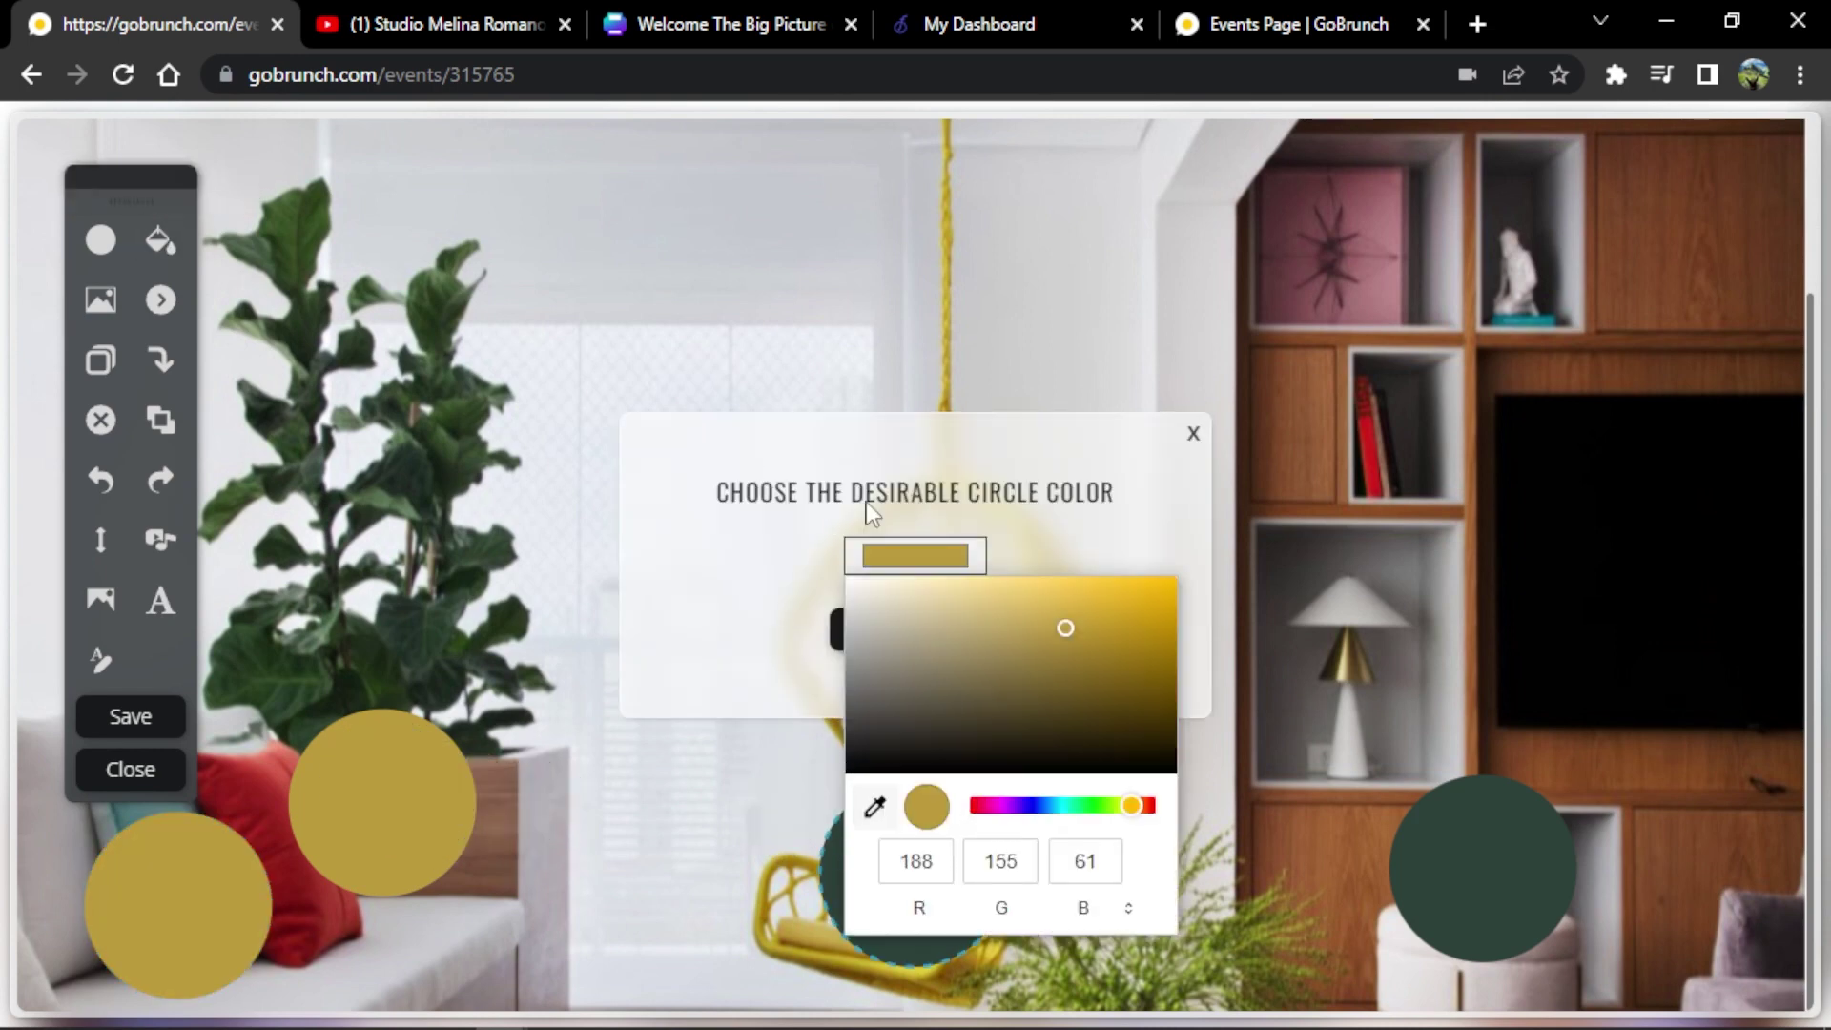
{"action": "left_click", "coordinate": [596, 663]}
{"action": "left_click", "coordinate": [1458, 826]}
{"action": "left_click", "coordinate": [100, 239]}
{"action": "left_click", "coordinate": [522, 347]}
{"action": "key", "text": "Delete"}
Step: Recolour the swing seat dark red, sampled from the cushion
{"action": "left_click", "coordinate": [160, 241]}
{"action": "left_click", "coordinate": [882, 556]}
{"action": "left_click", "coordinate": [874, 806]}
{"action": "left_click", "coordinate": [261, 831]}
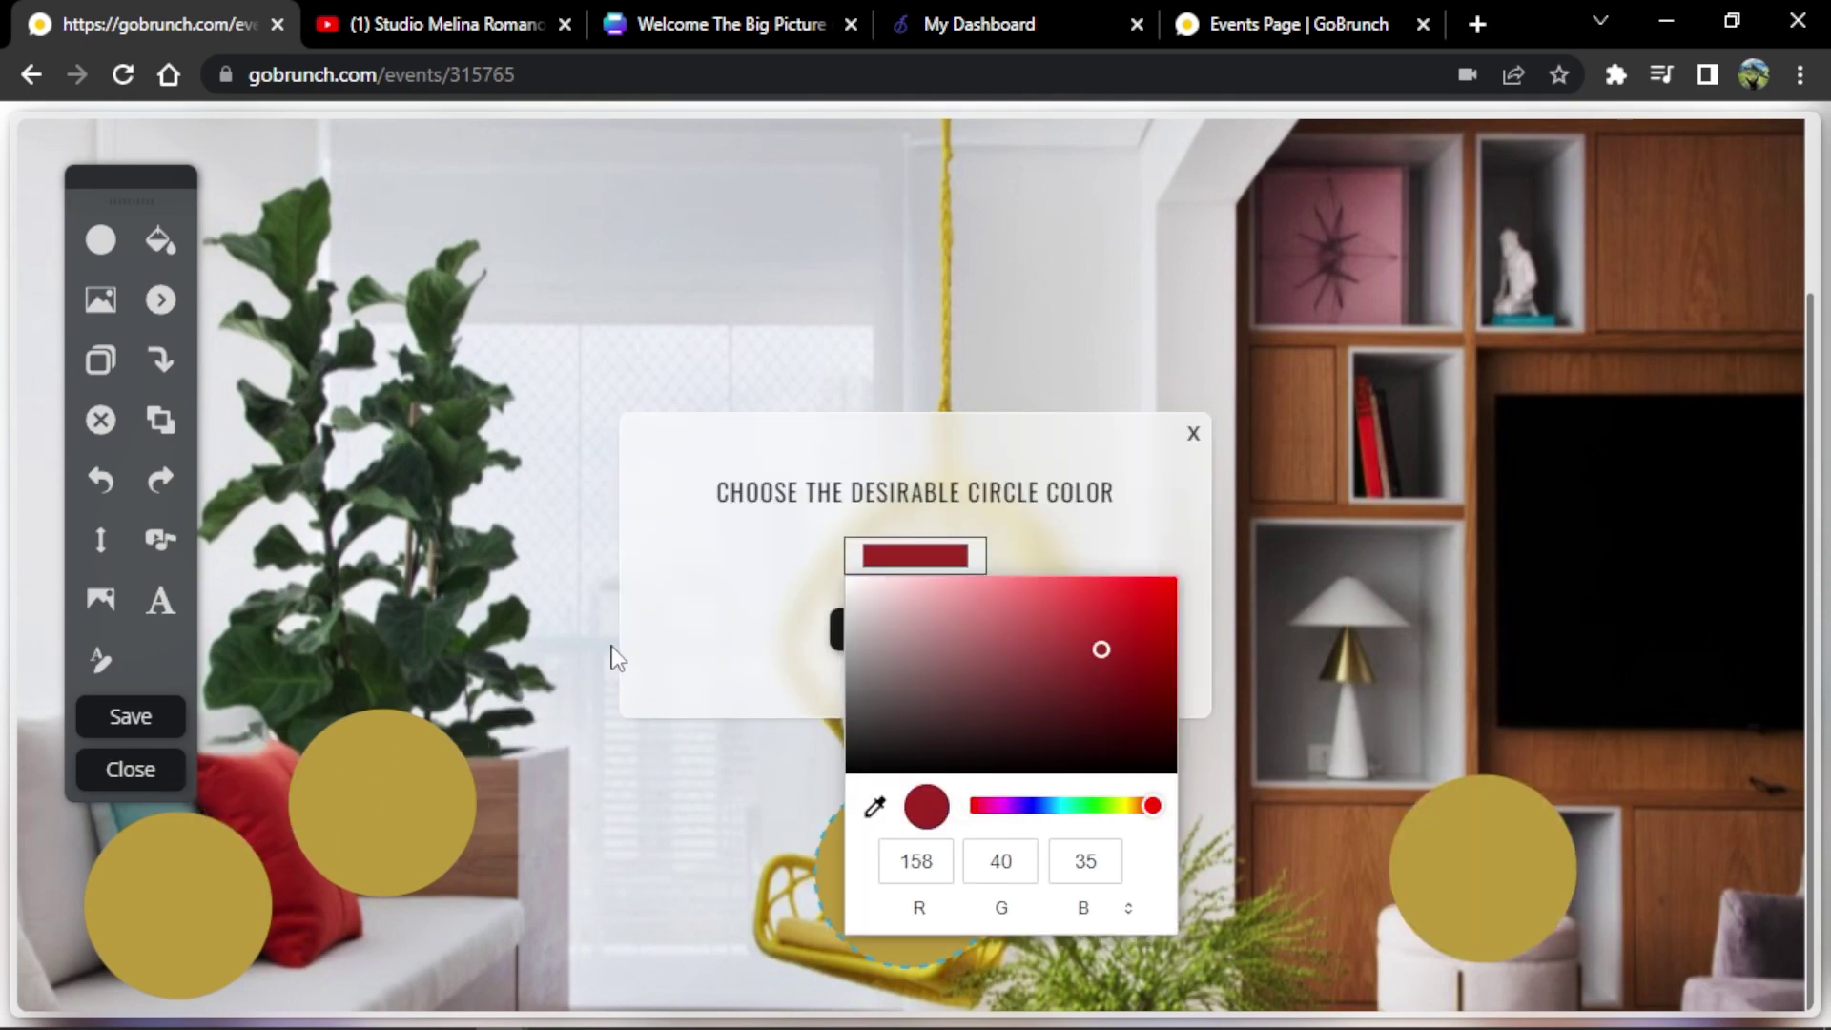
{"action": "left_click", "coordinate": [613, 654]}
{"action": "left_click", "coordinate": [921, 820]}
{"action": "left_click", "coordinate": [913, 631]}
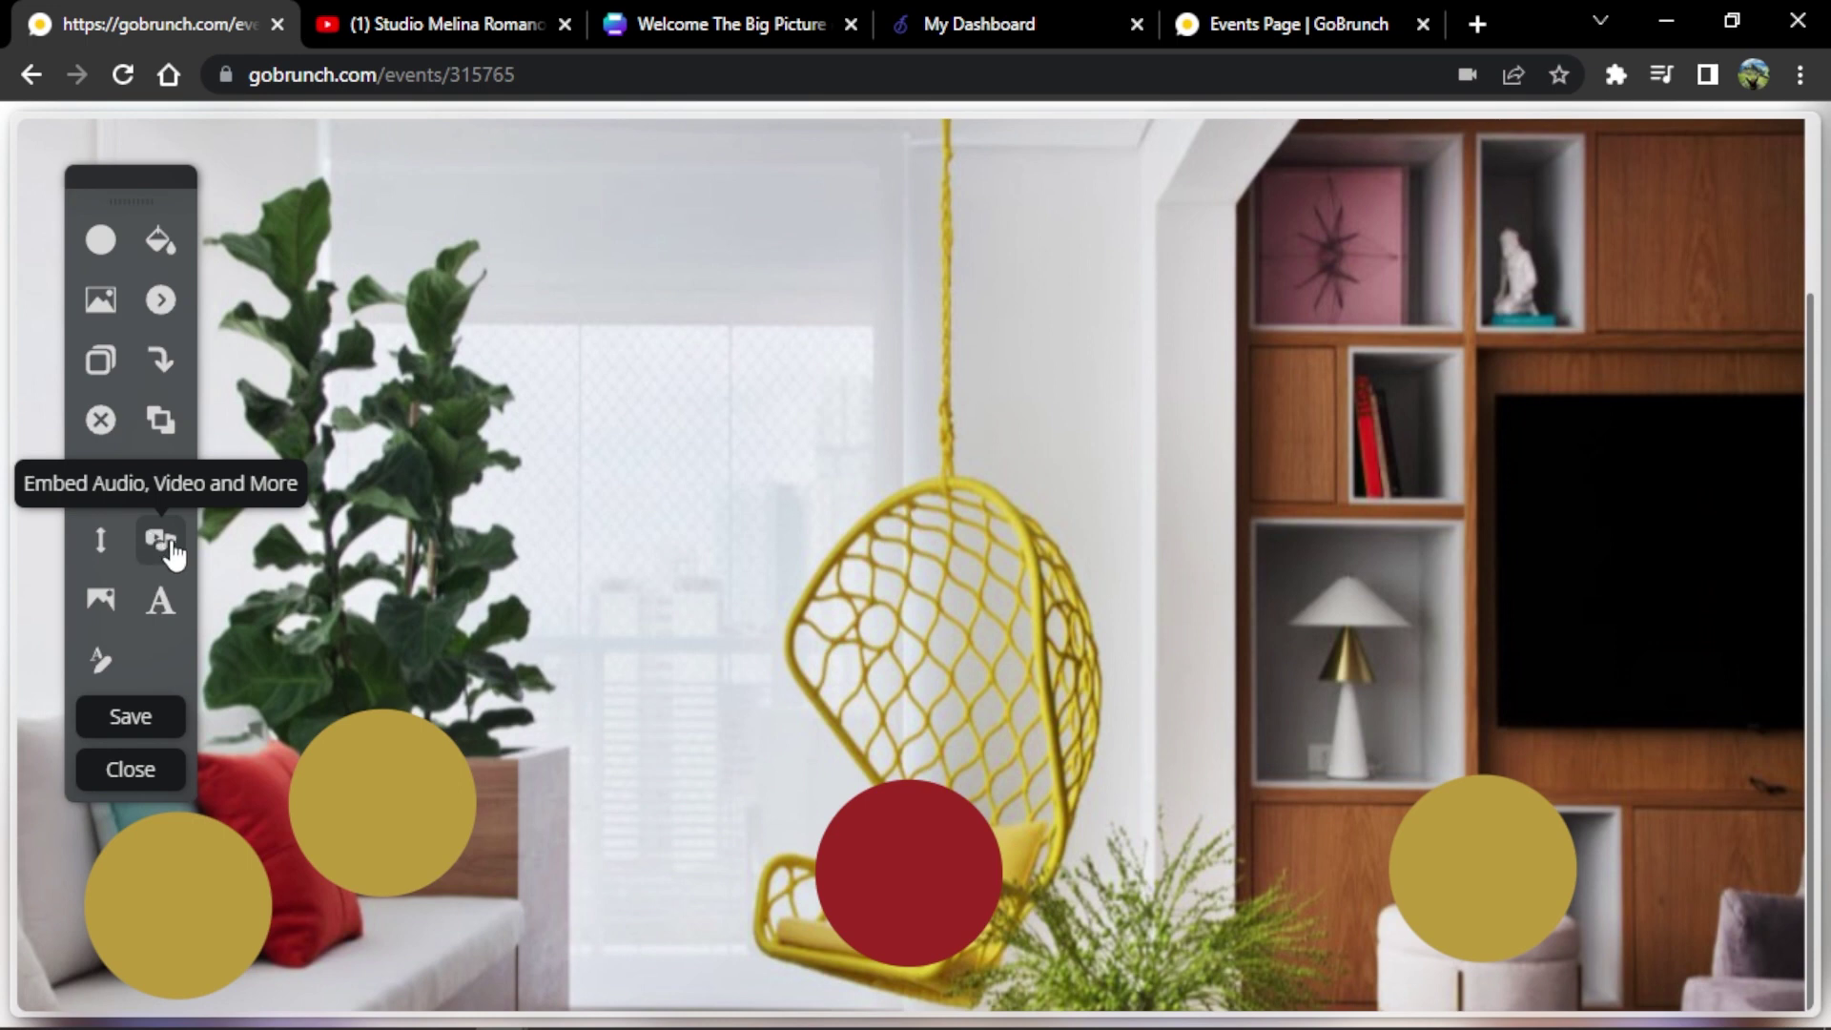
Step: Copy the office video's YouTube embed code into the Embed Audio, Video and More box
{"action": "left_click", "coordinate": [173, 553]}
{"action": "left_click", "coordinate": [887, 413]}
{"action": "left_click", "coordinate": [461, 12]}
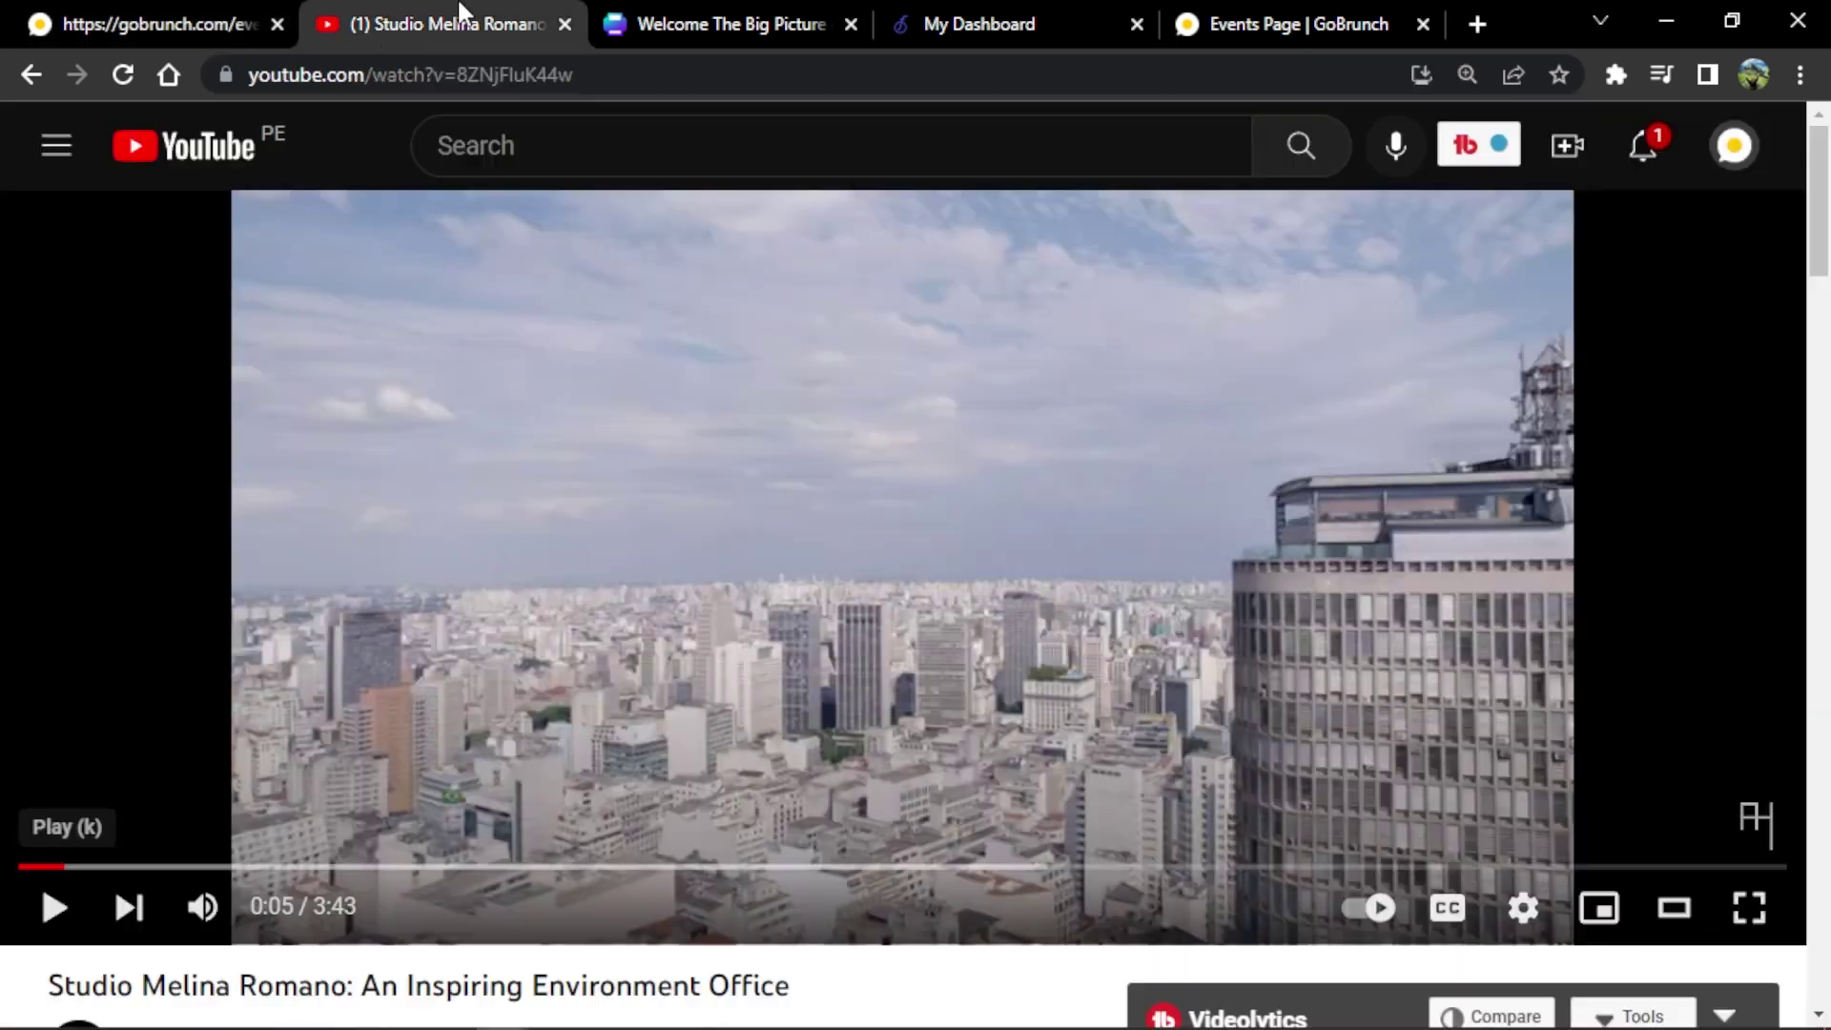
{"action": "right_click", "coordinate": [763, 449]}
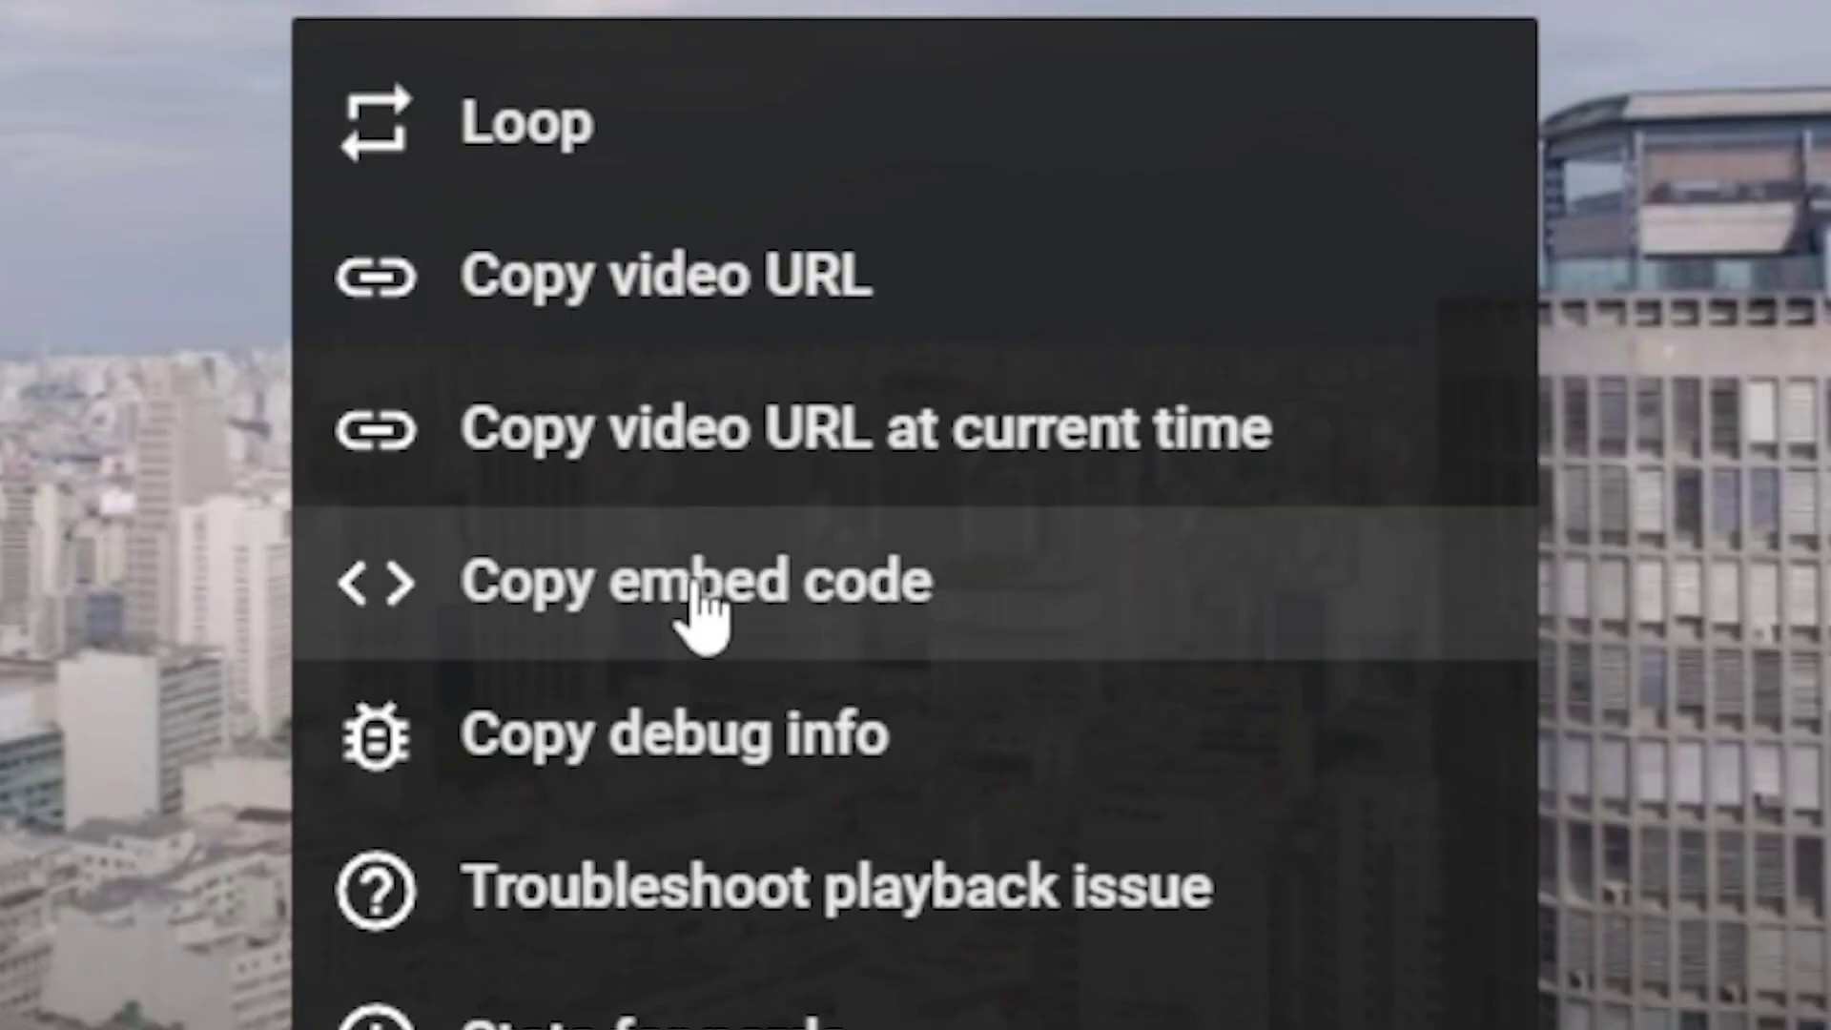
{"action": "left_click", "coordinate": [699, 591]}
{"action": "left_click", "coordinate": [143, 24]}
{"action": "key", "text": "ctrl+v"}
{"action": "left_click", "coordinate": [930, 763]}
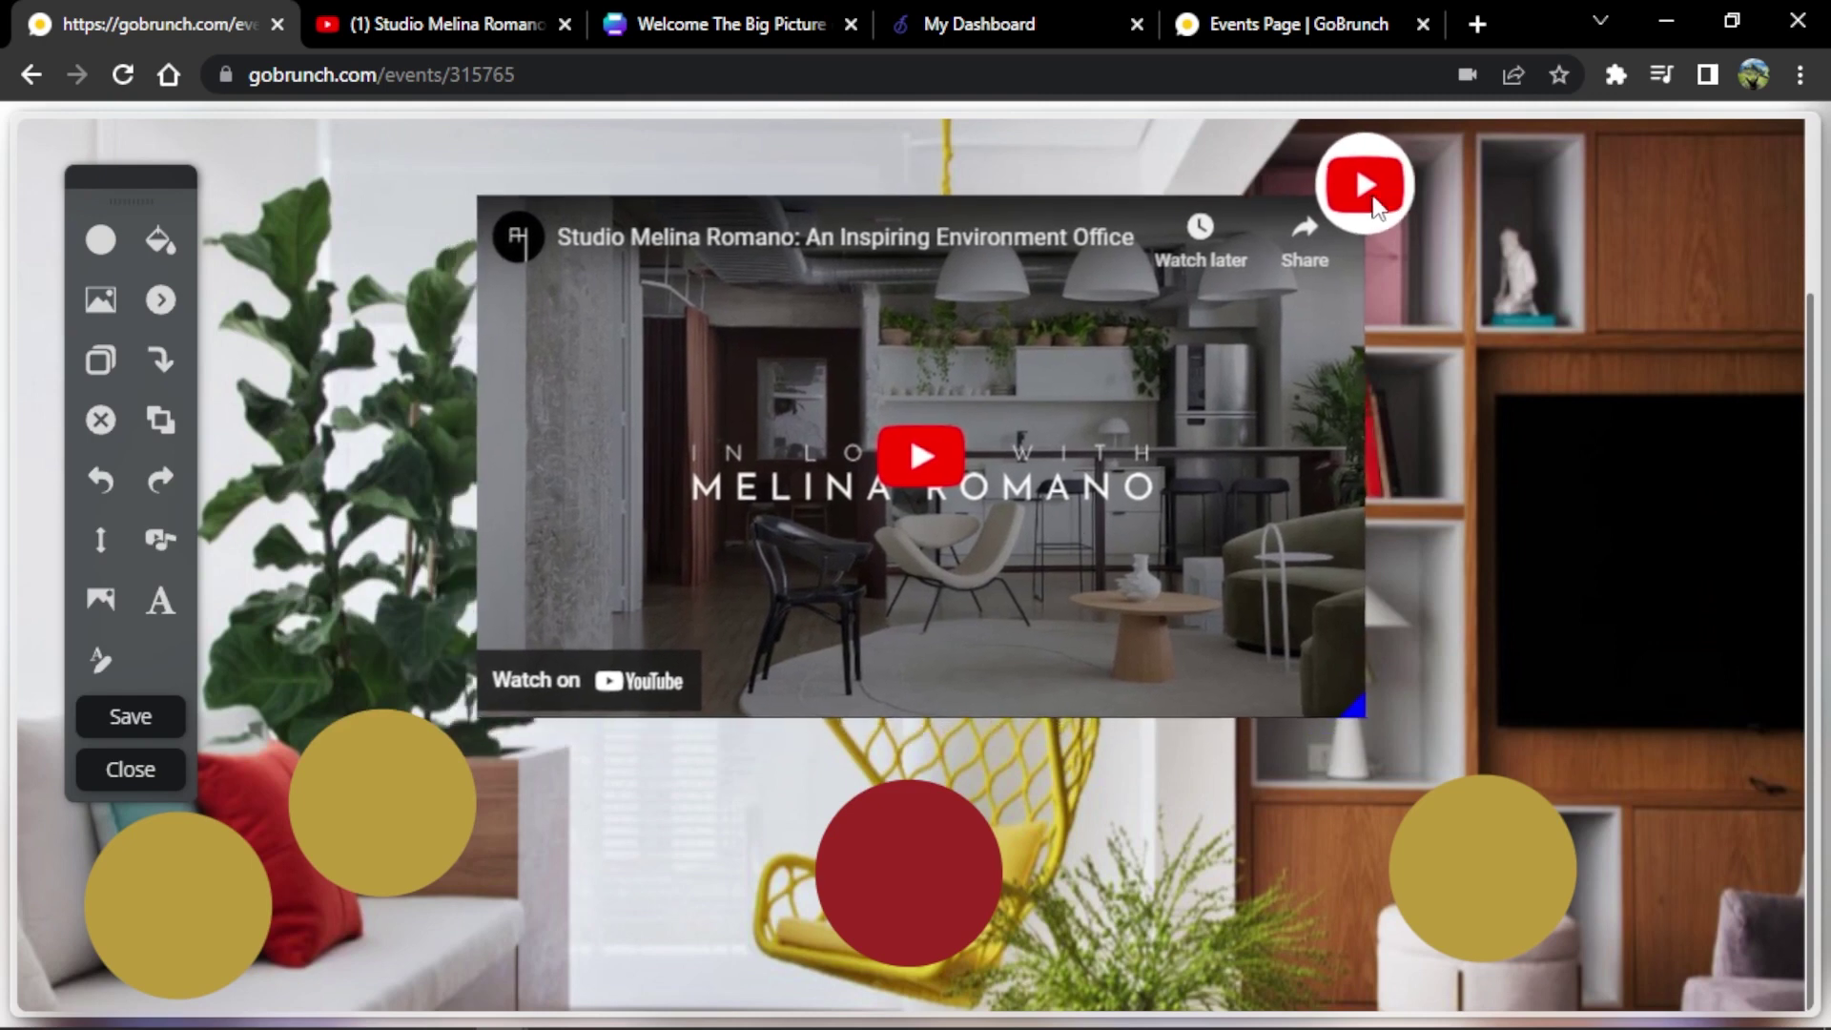
Step: Resize and position the video player above the seats, save the design, and sit on a gold seat
{"action": "left_click_drag", "start_coordinate": [1332, 703], "coordinate": [1324, 689]}
{"action": "left_click_drag", "start_coordinate": [1320, 189], "coordinate": [1346, 251]}
{"action": "left_click_drag", "start_coordinate": [1349, 739], "coordinate": [1321, 696]}
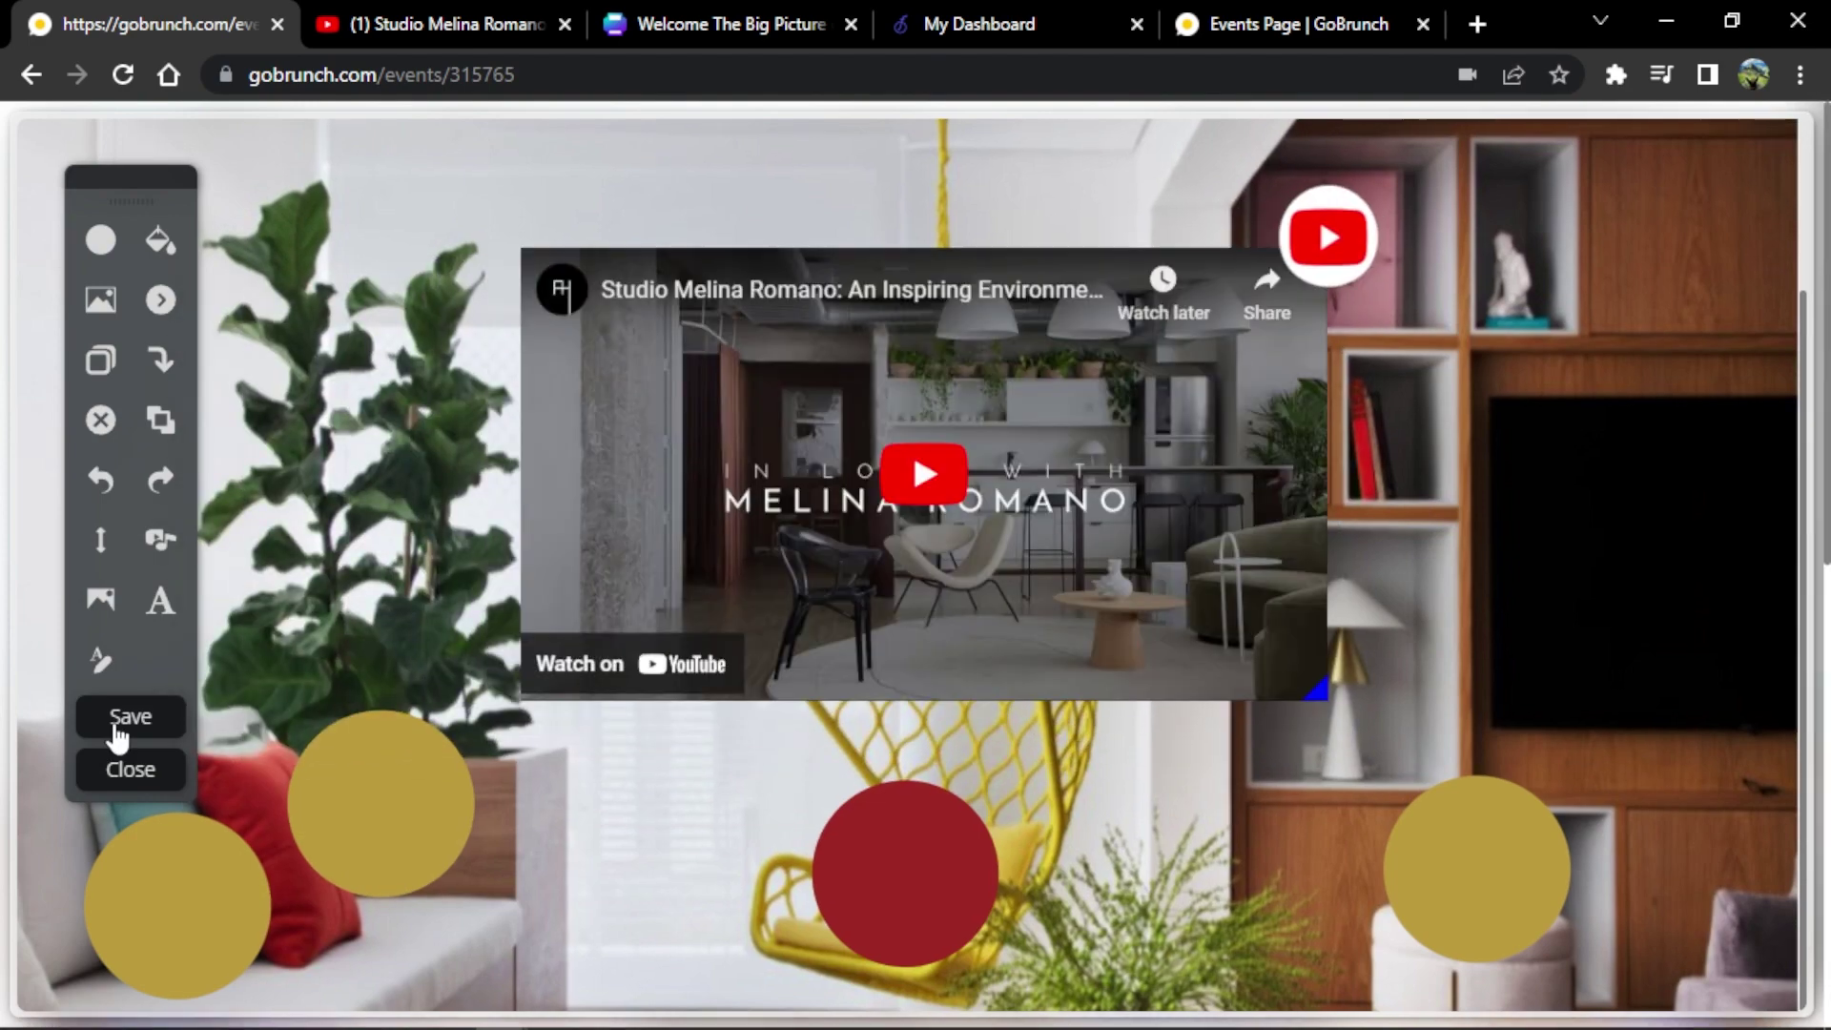
{"action": "left_click", "coordinate": [116, 726]}
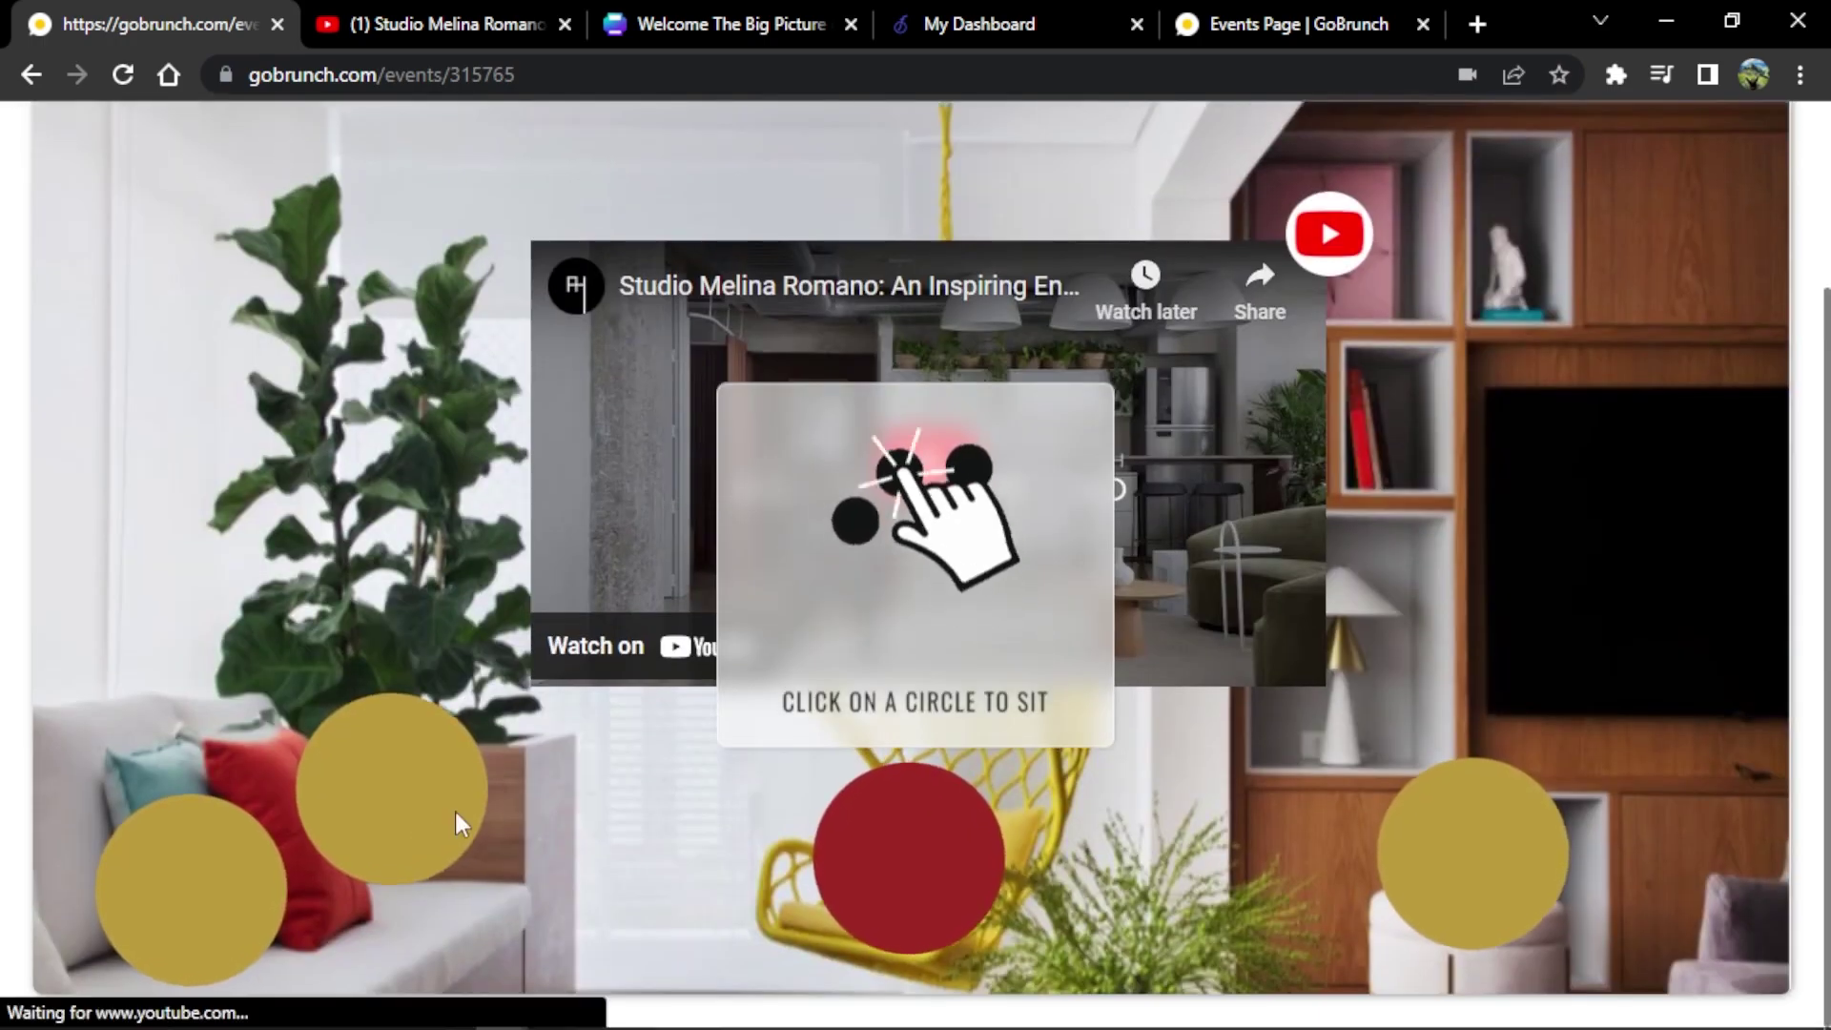
{"action": "left_click", "coordinate": [454, 811]}
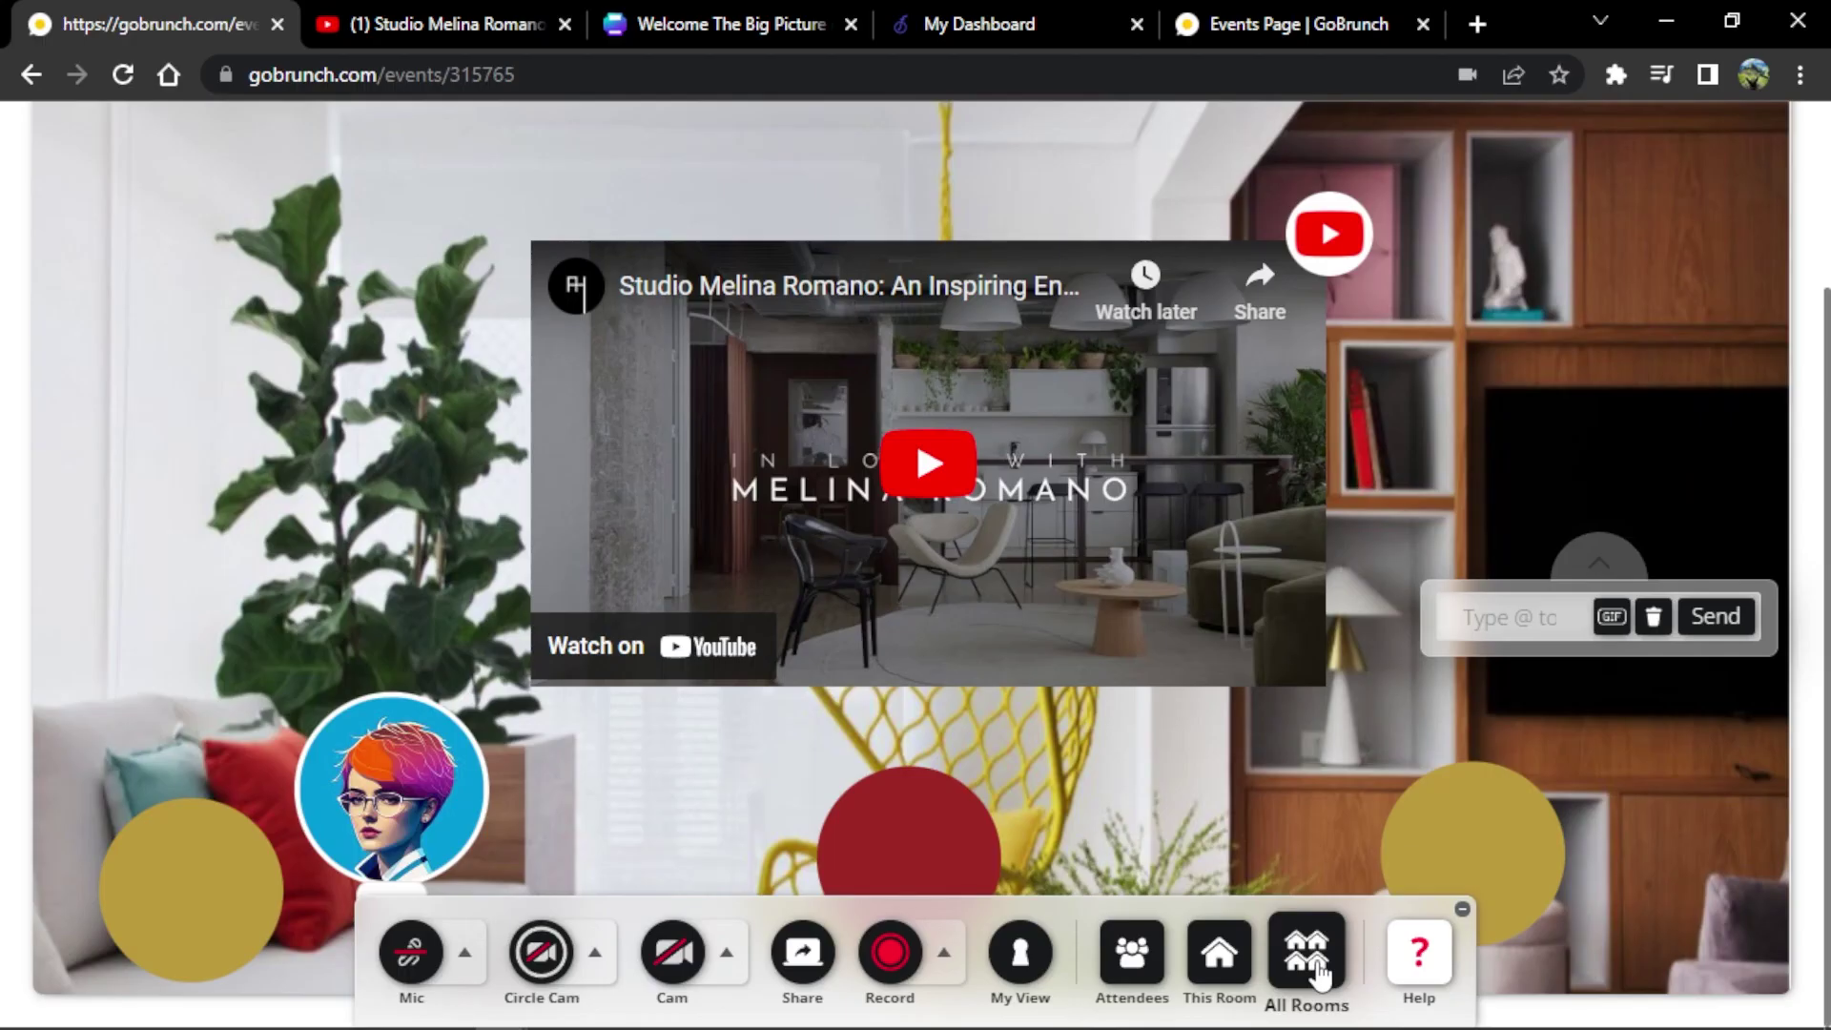
Step: Add a new room to the space named 'Table of Content'
{"action": "left_click", "coordinate": [1215, 916]}
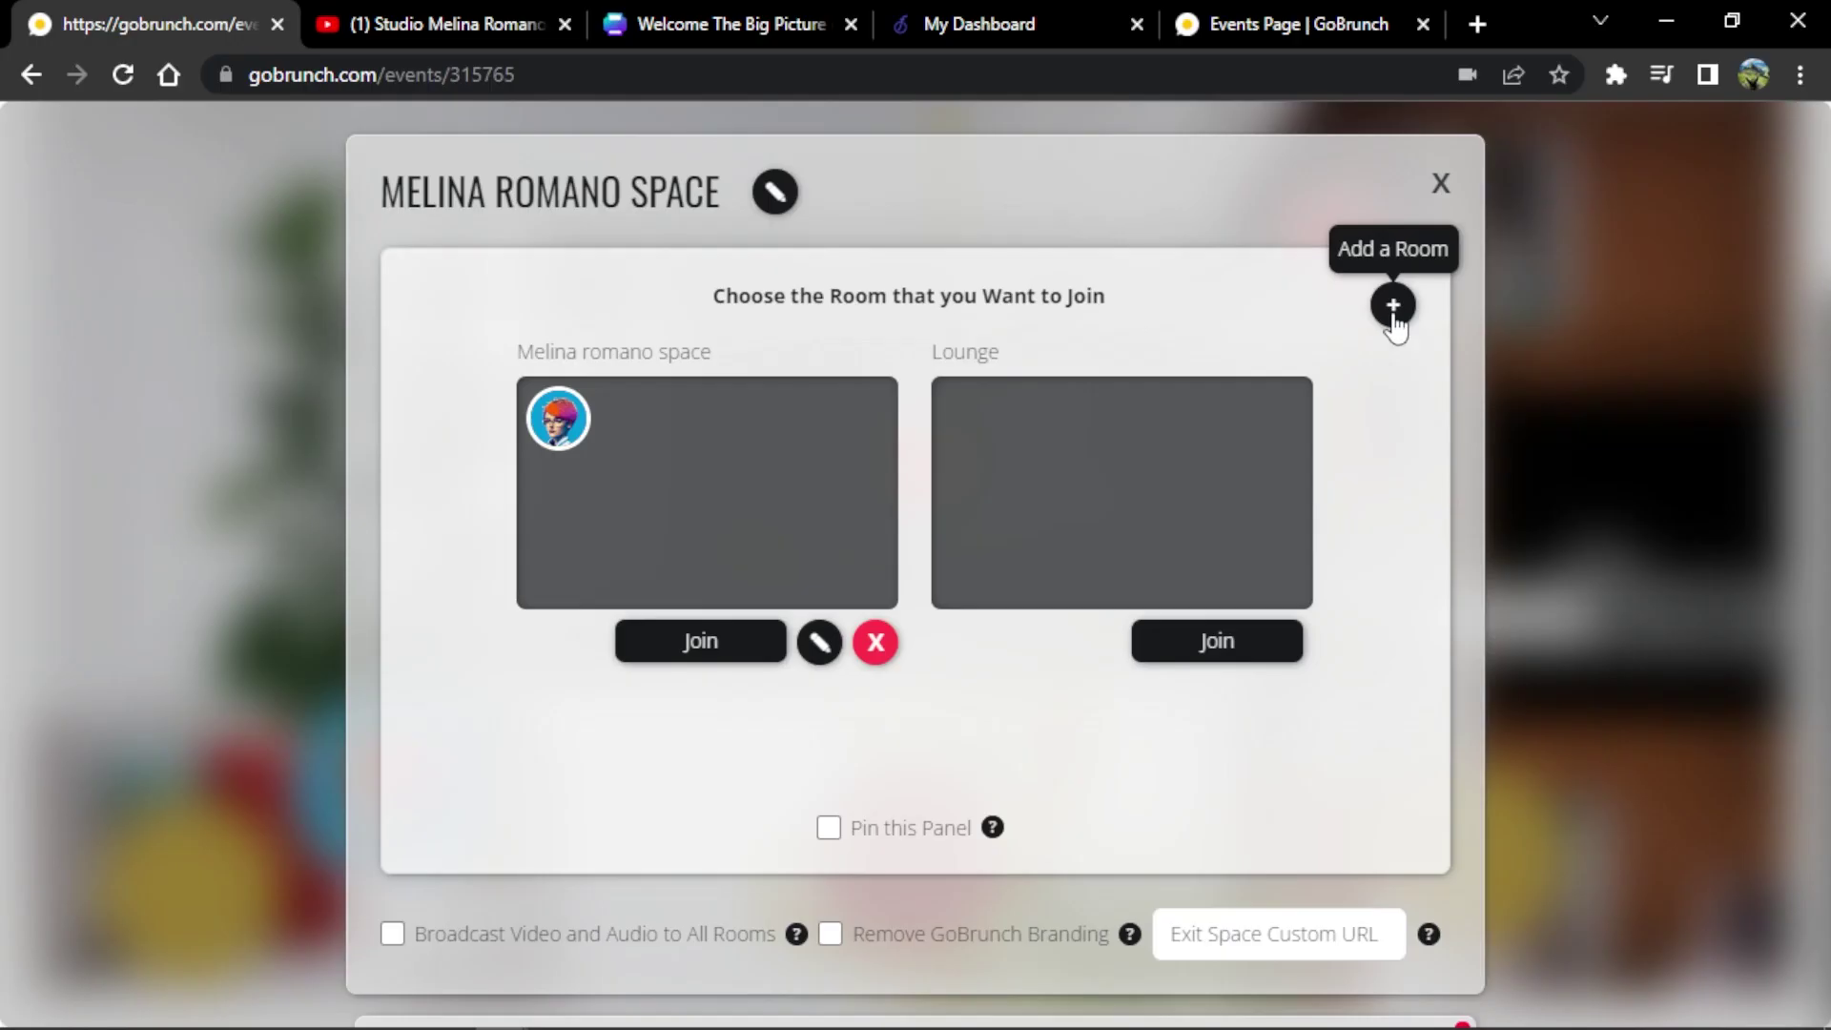
{"action": "left_click", "coordinate": [1393, 303]}
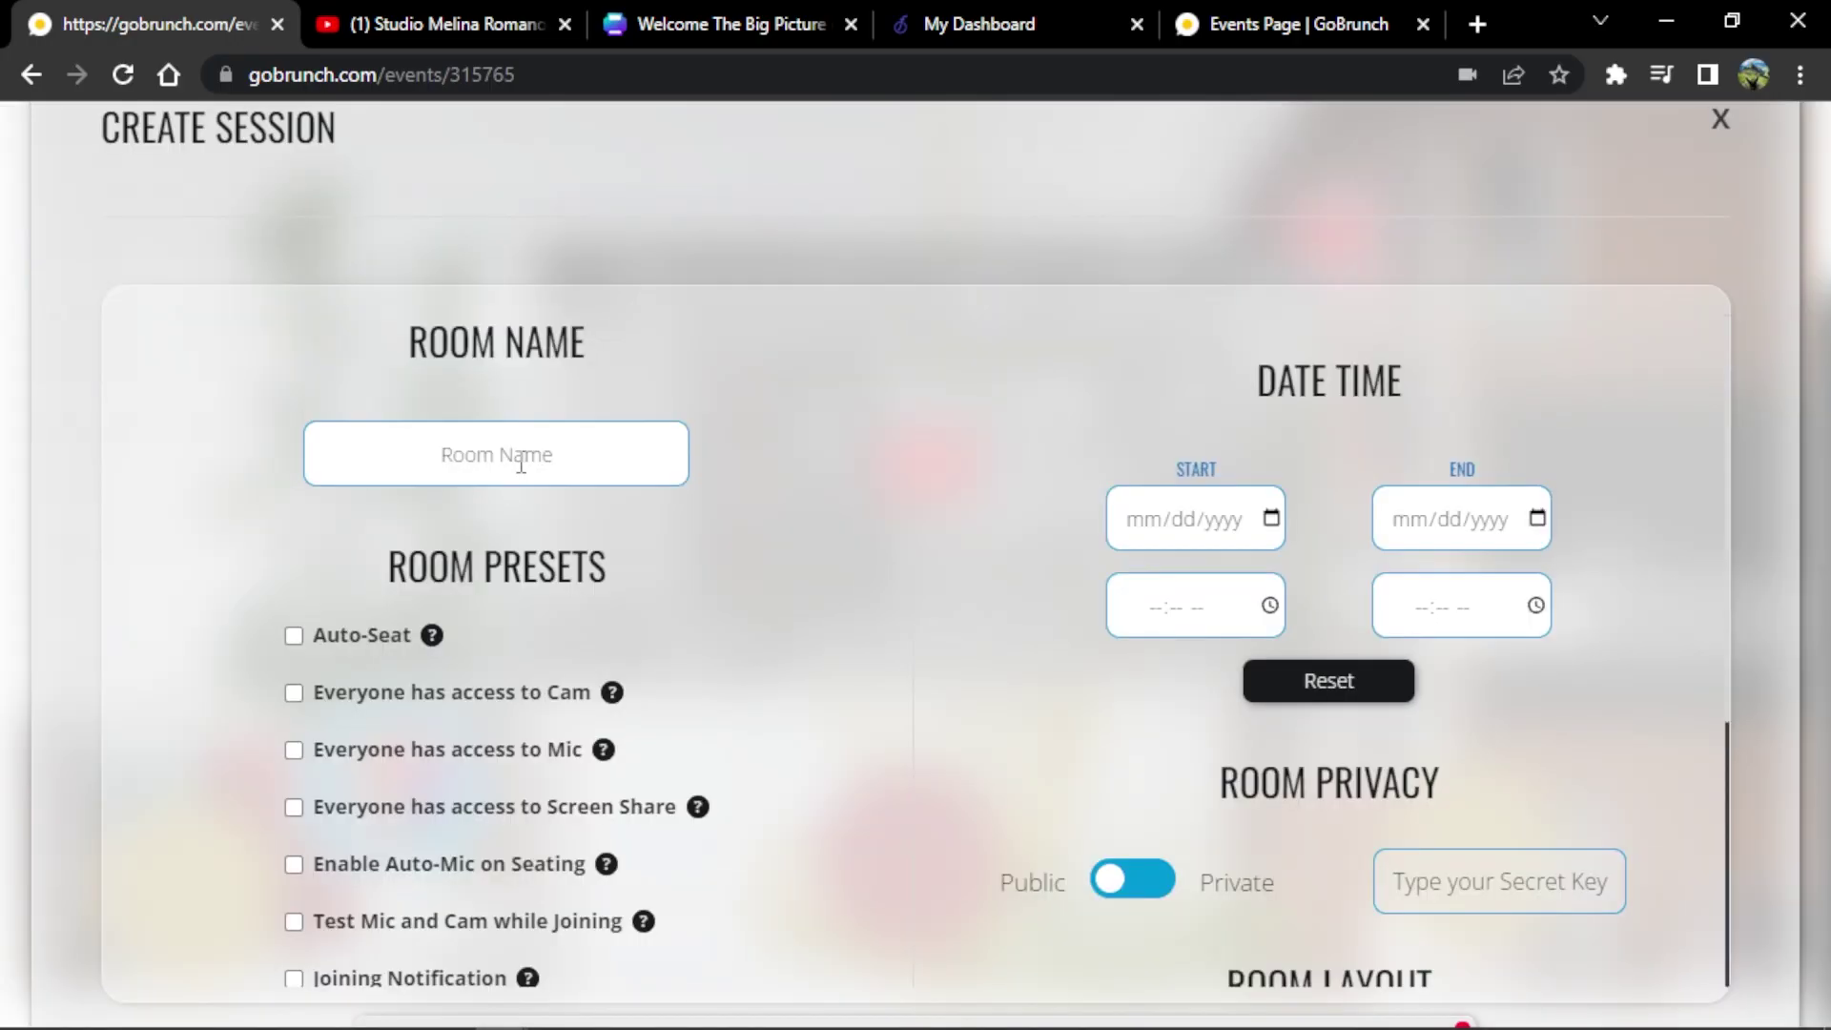
{"action": "left_click", "coordinate": [521, 463]}
{"action": "type", "text": "Table of Content"}
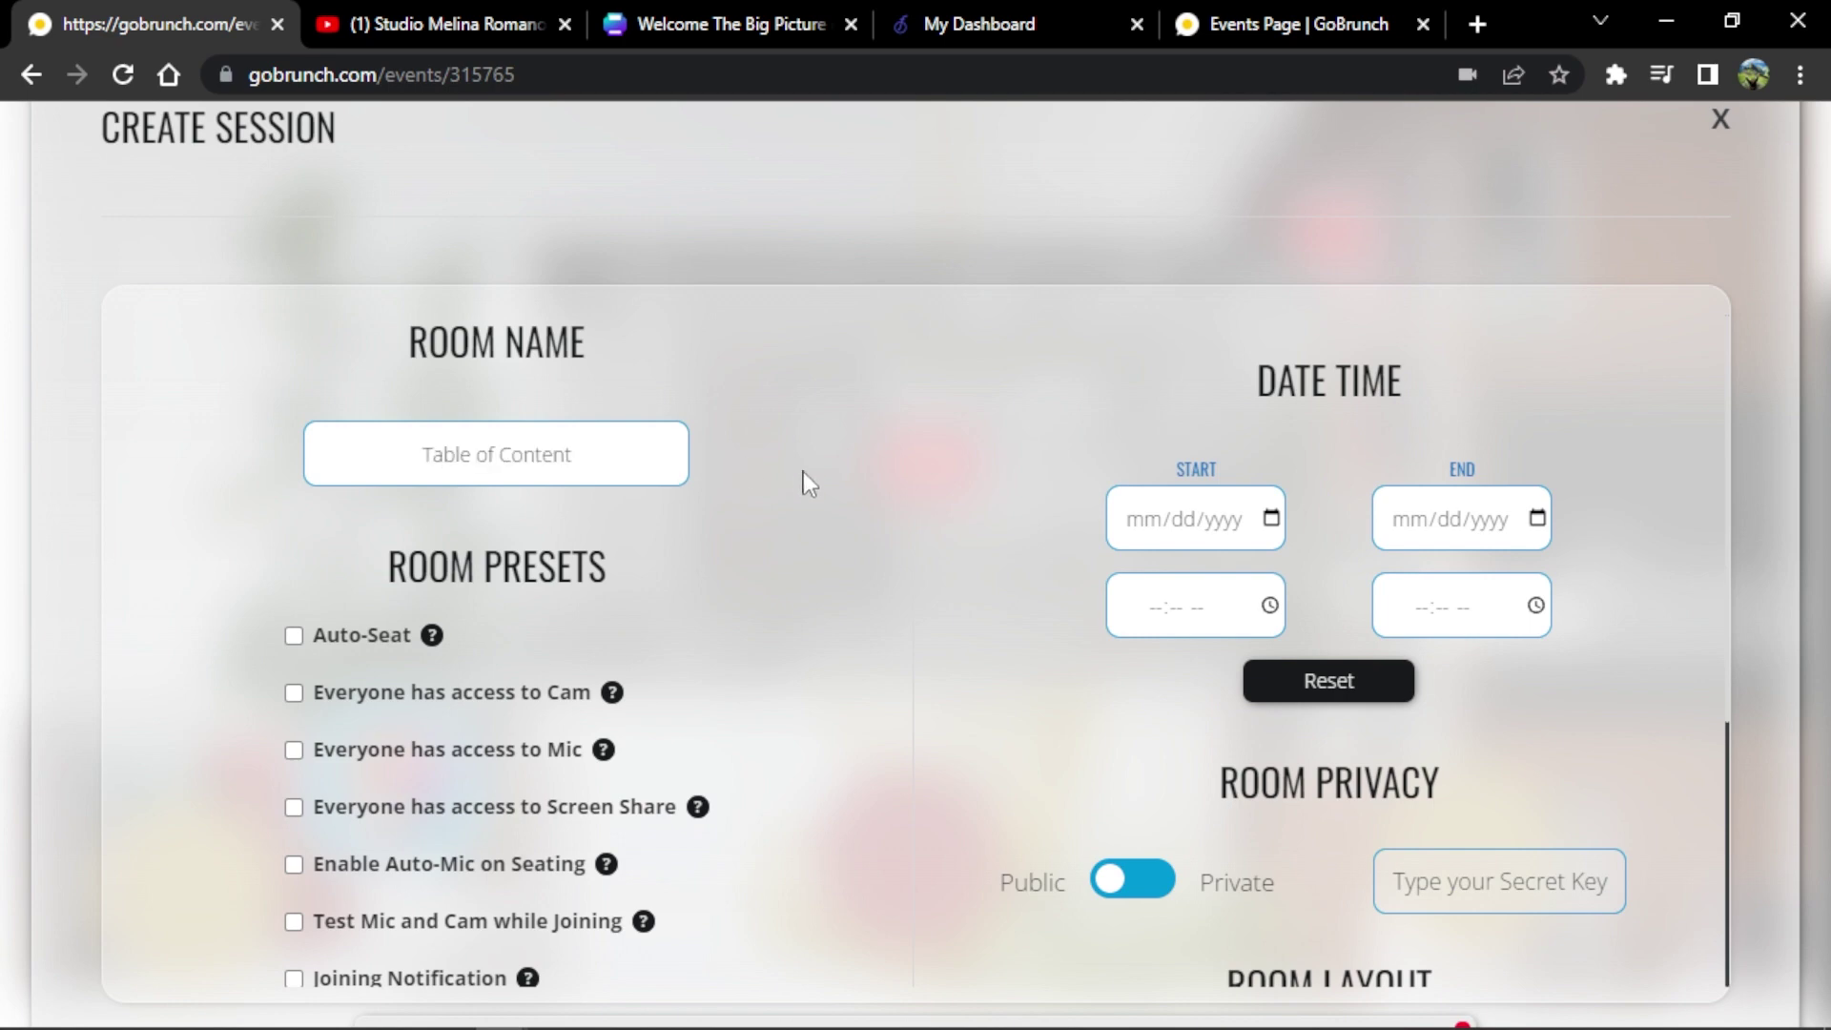
{"action": "scroll", "coordinate": [803, 484], "scroll_direction": "down", "scroll_amount": 1}
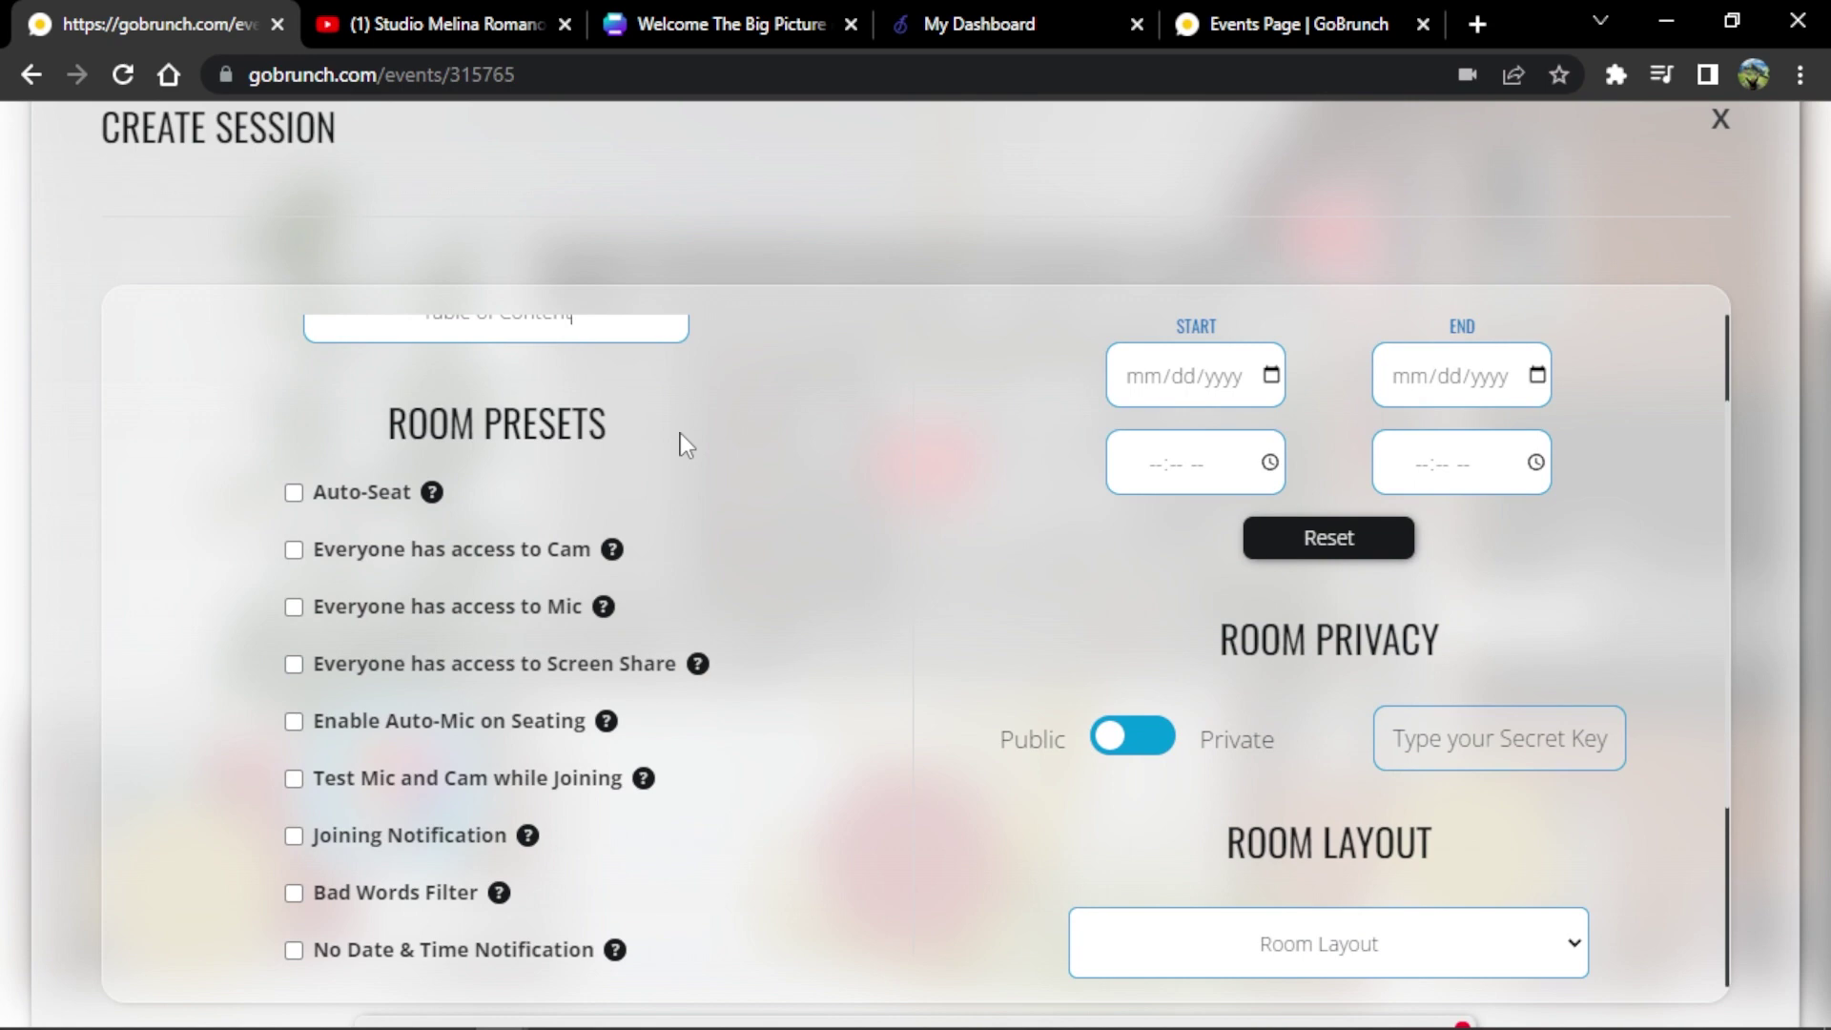
{"action": "scroll", "coordinate": [679, 433], "scroll_direction": "down", "scroll_amount": 2}
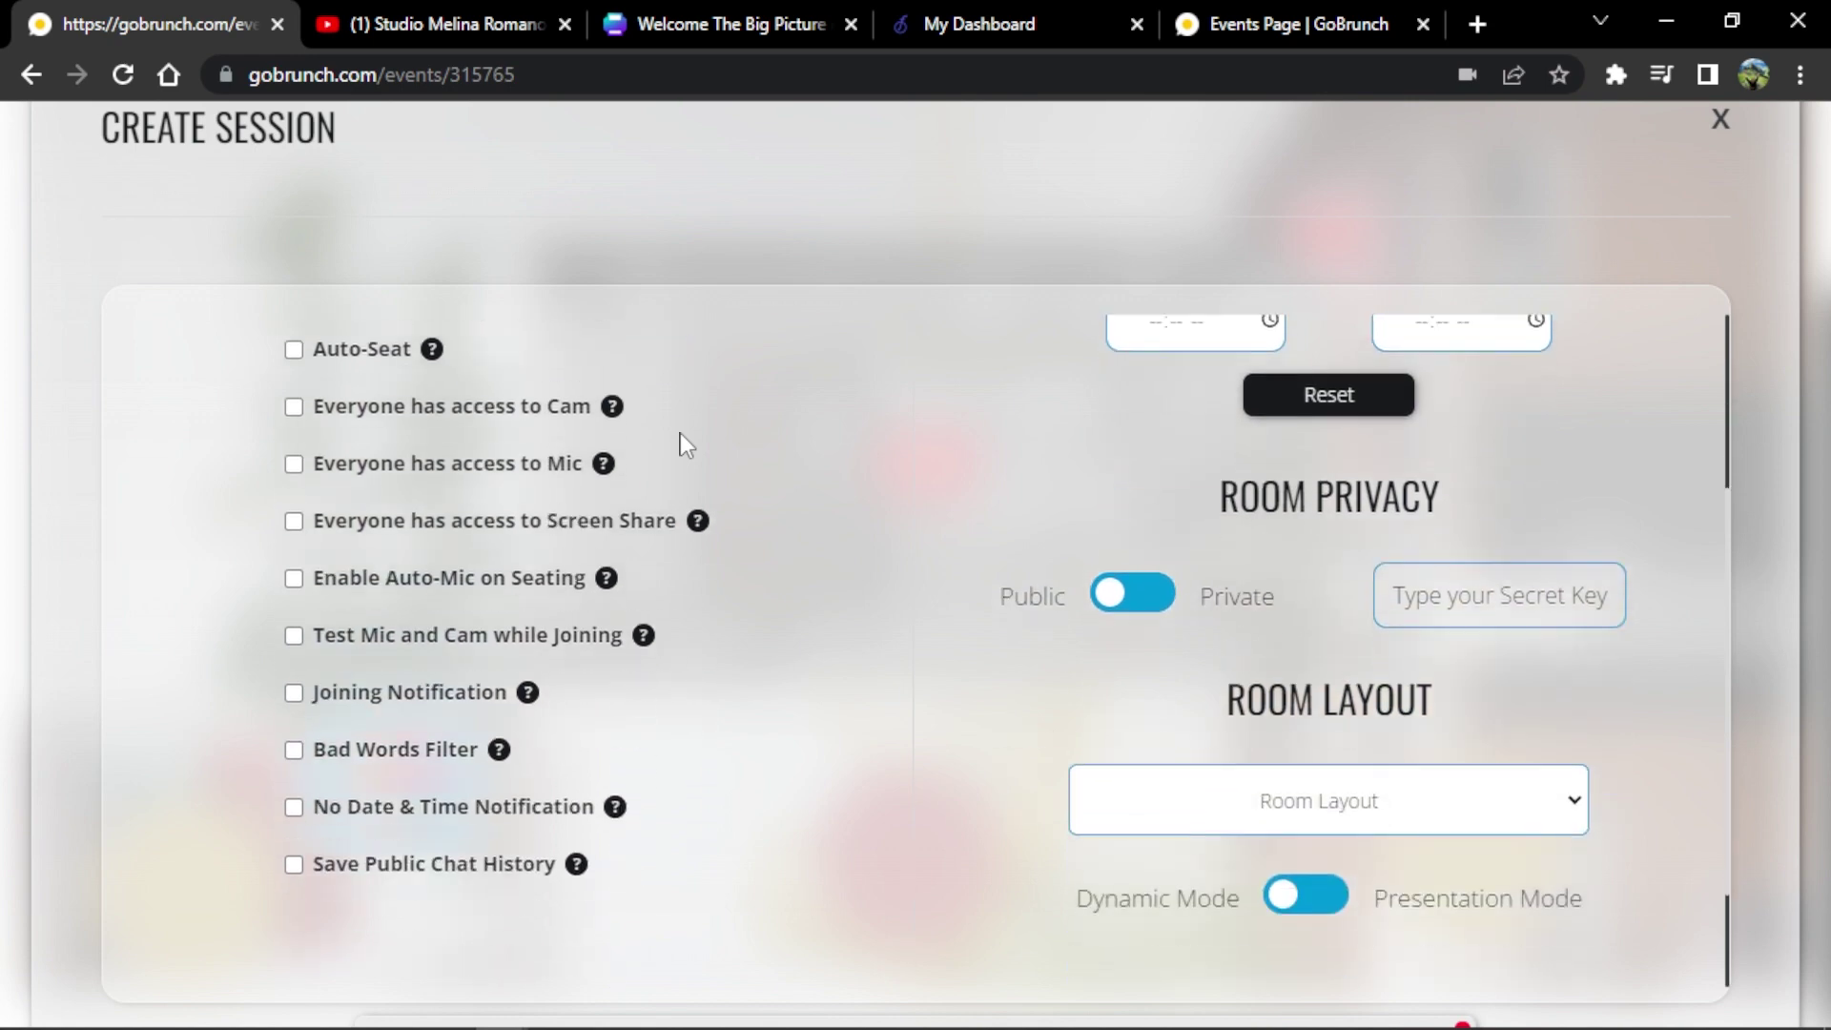
{"action": "scroll", "coordinate": [307, 496], "scroll_direction": "up", "scroll_amount": 2}
{"action": "scroll", "coordinate": [305, 496], "scroll_direction": "down", "scroll_amount": 3}
Step: Enable joining notifications and the bad words filter, choose Isometric Coffee-Shop - 10 Seats, and create it
{"action": "left_click", "coordinate": [294, 544]}
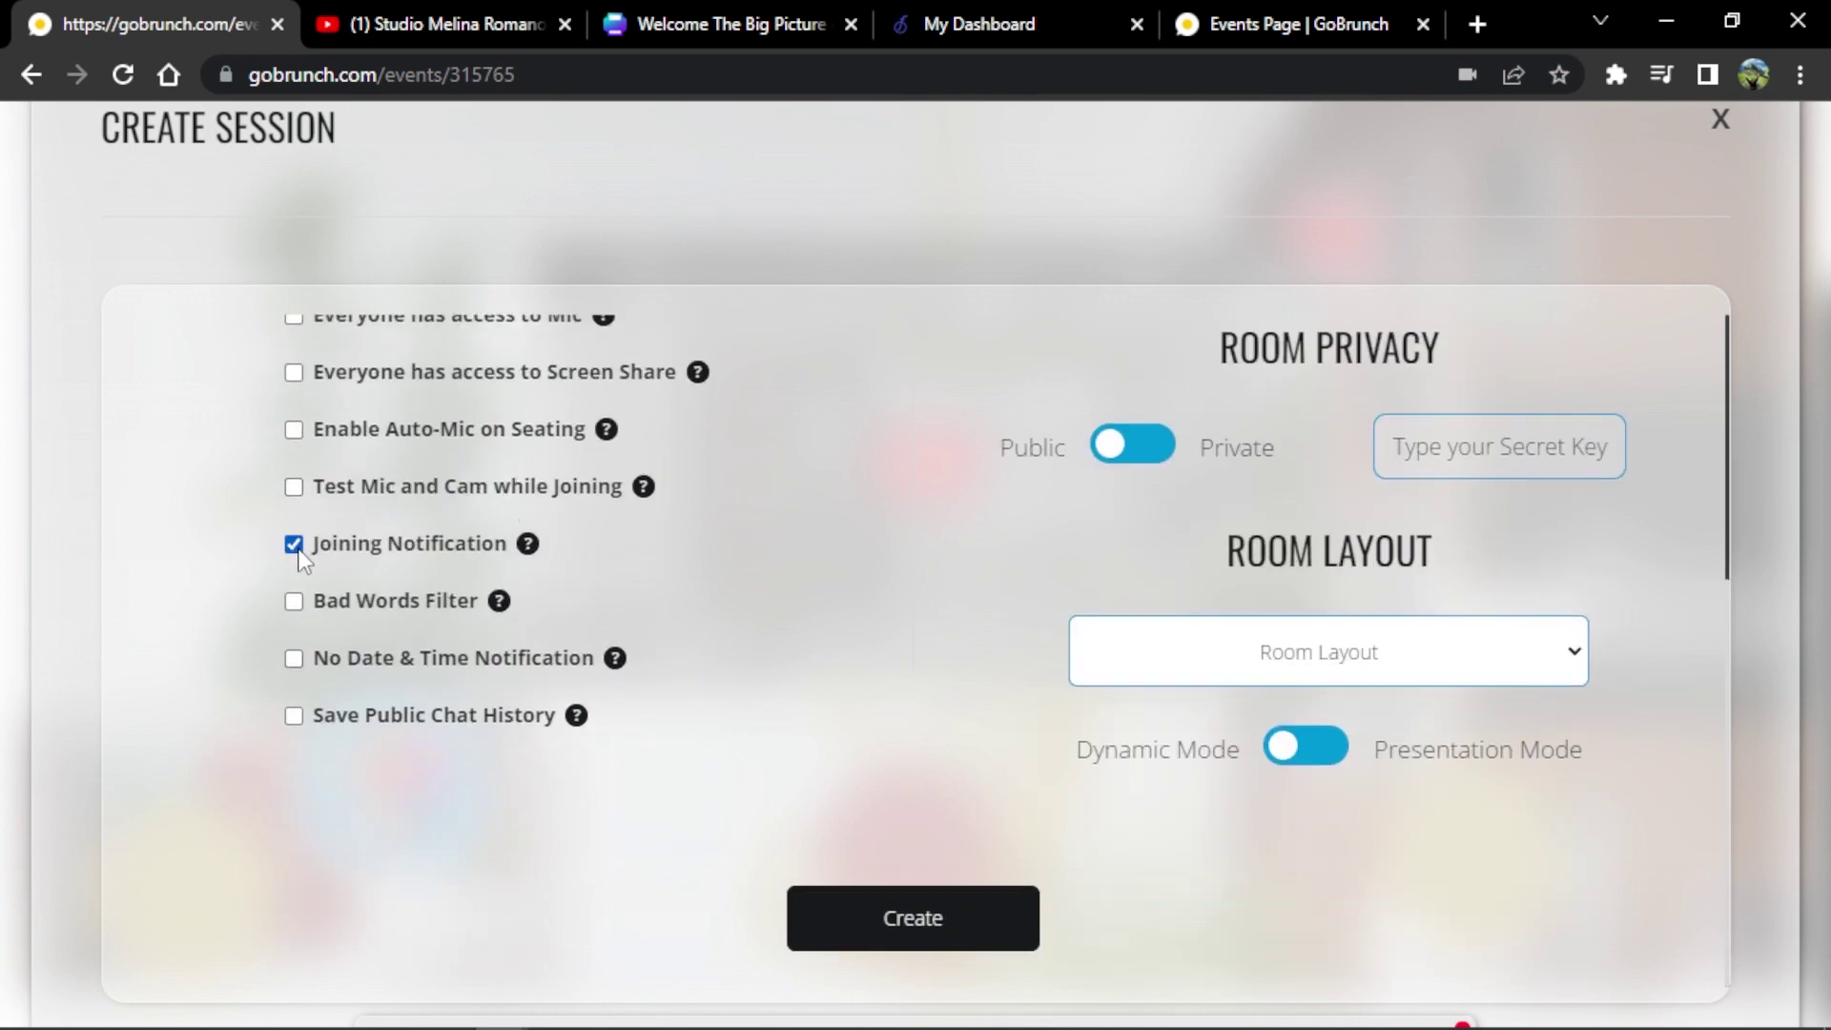
{"action": "left_click", "coordinate": [294, 601]}
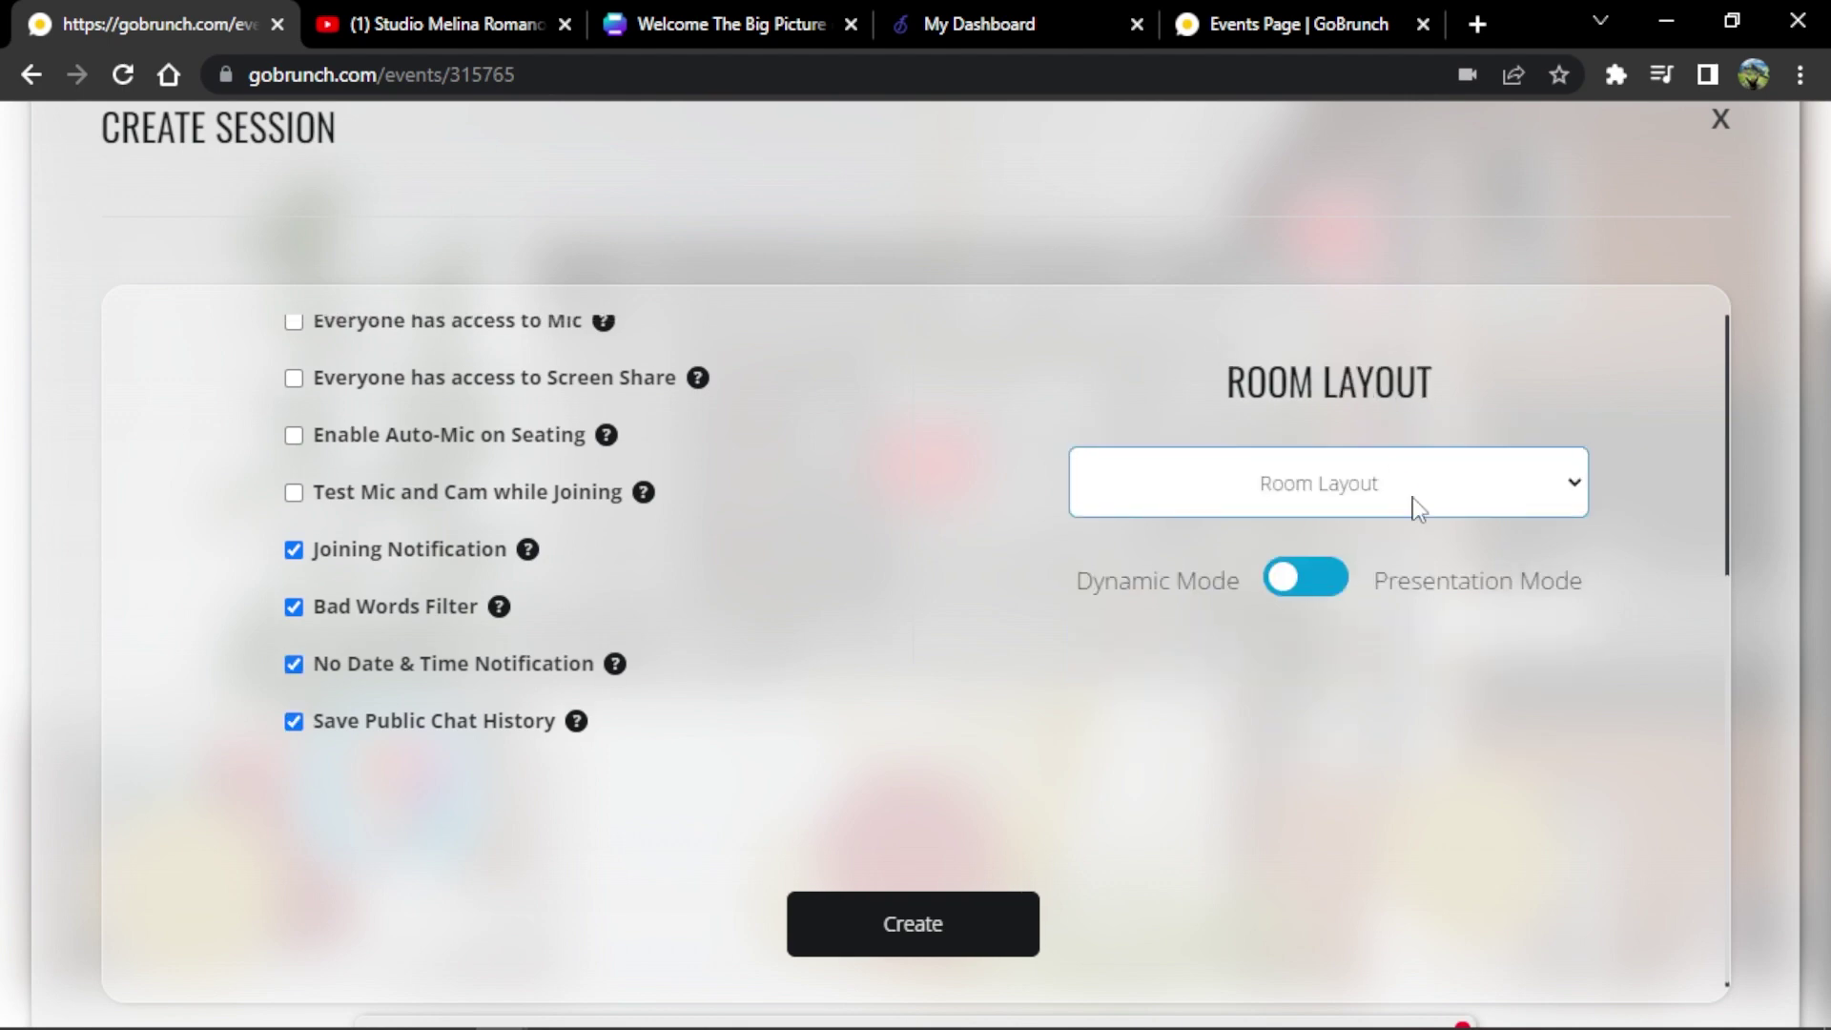
{"action": "left_click", "coordinate": [1415, 503]}
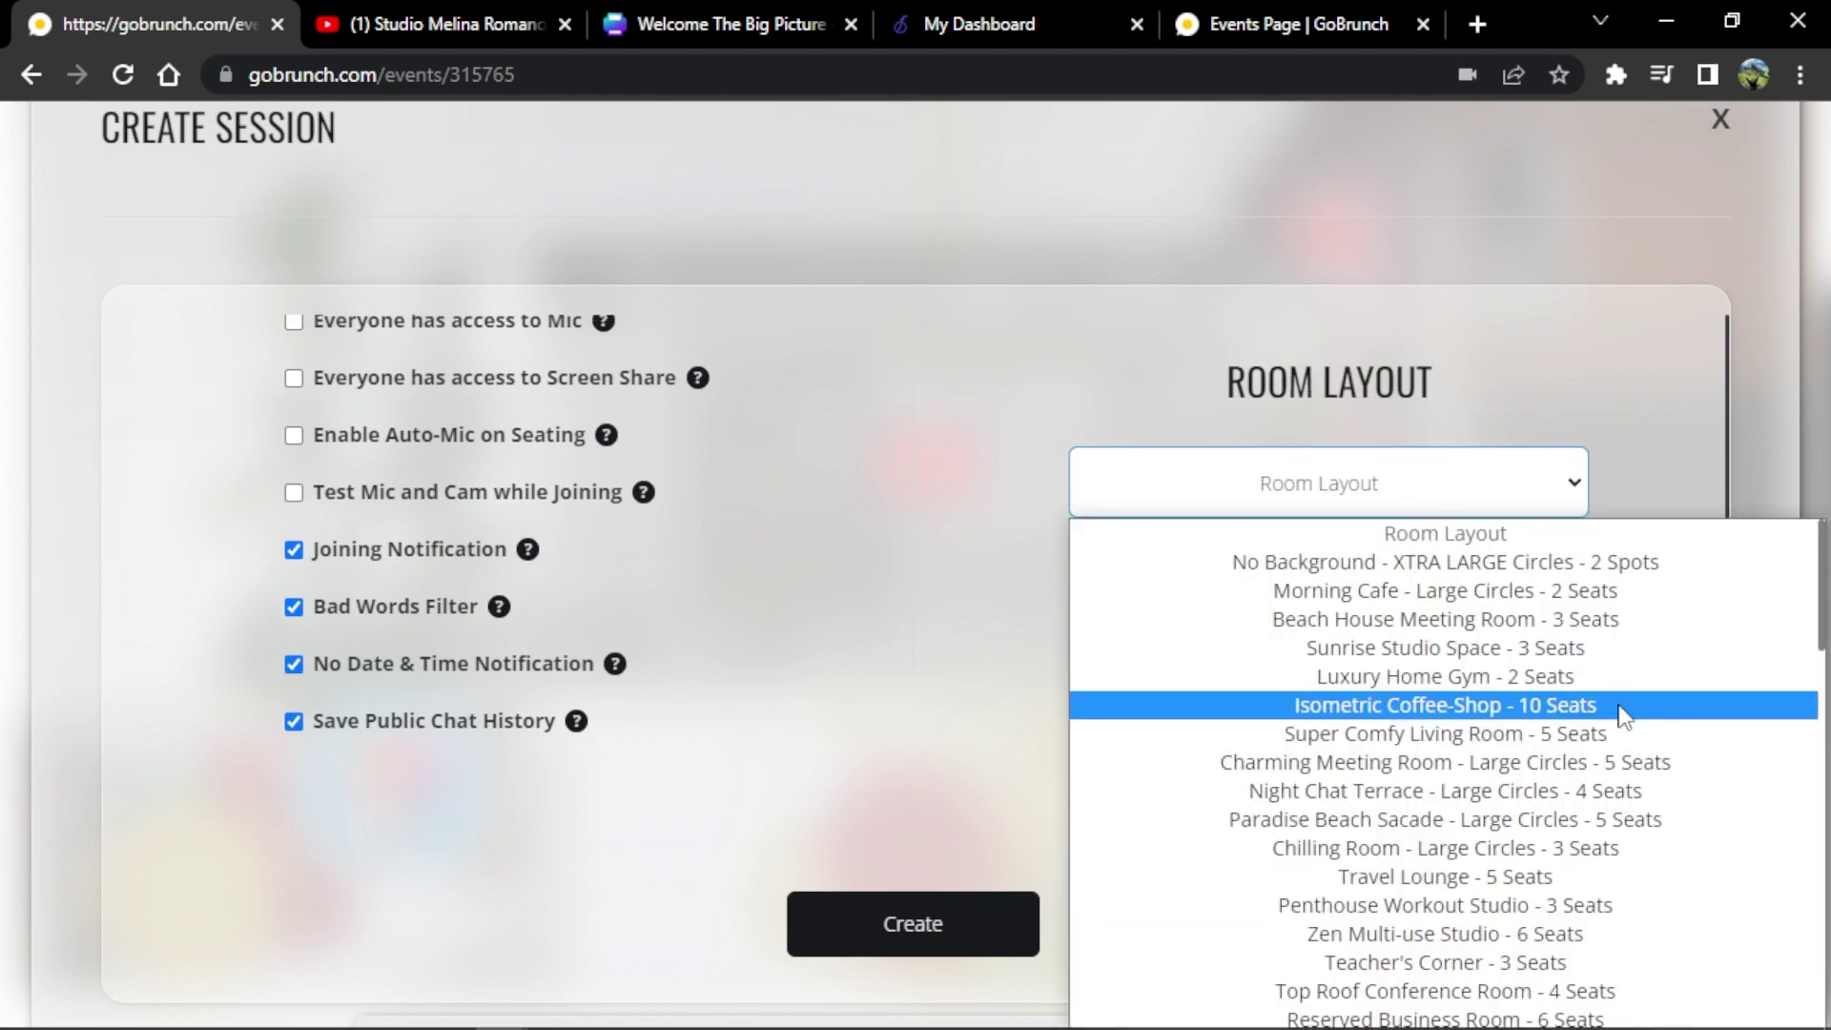
{"action": "left_click", "coordinate": [1618, 705]}
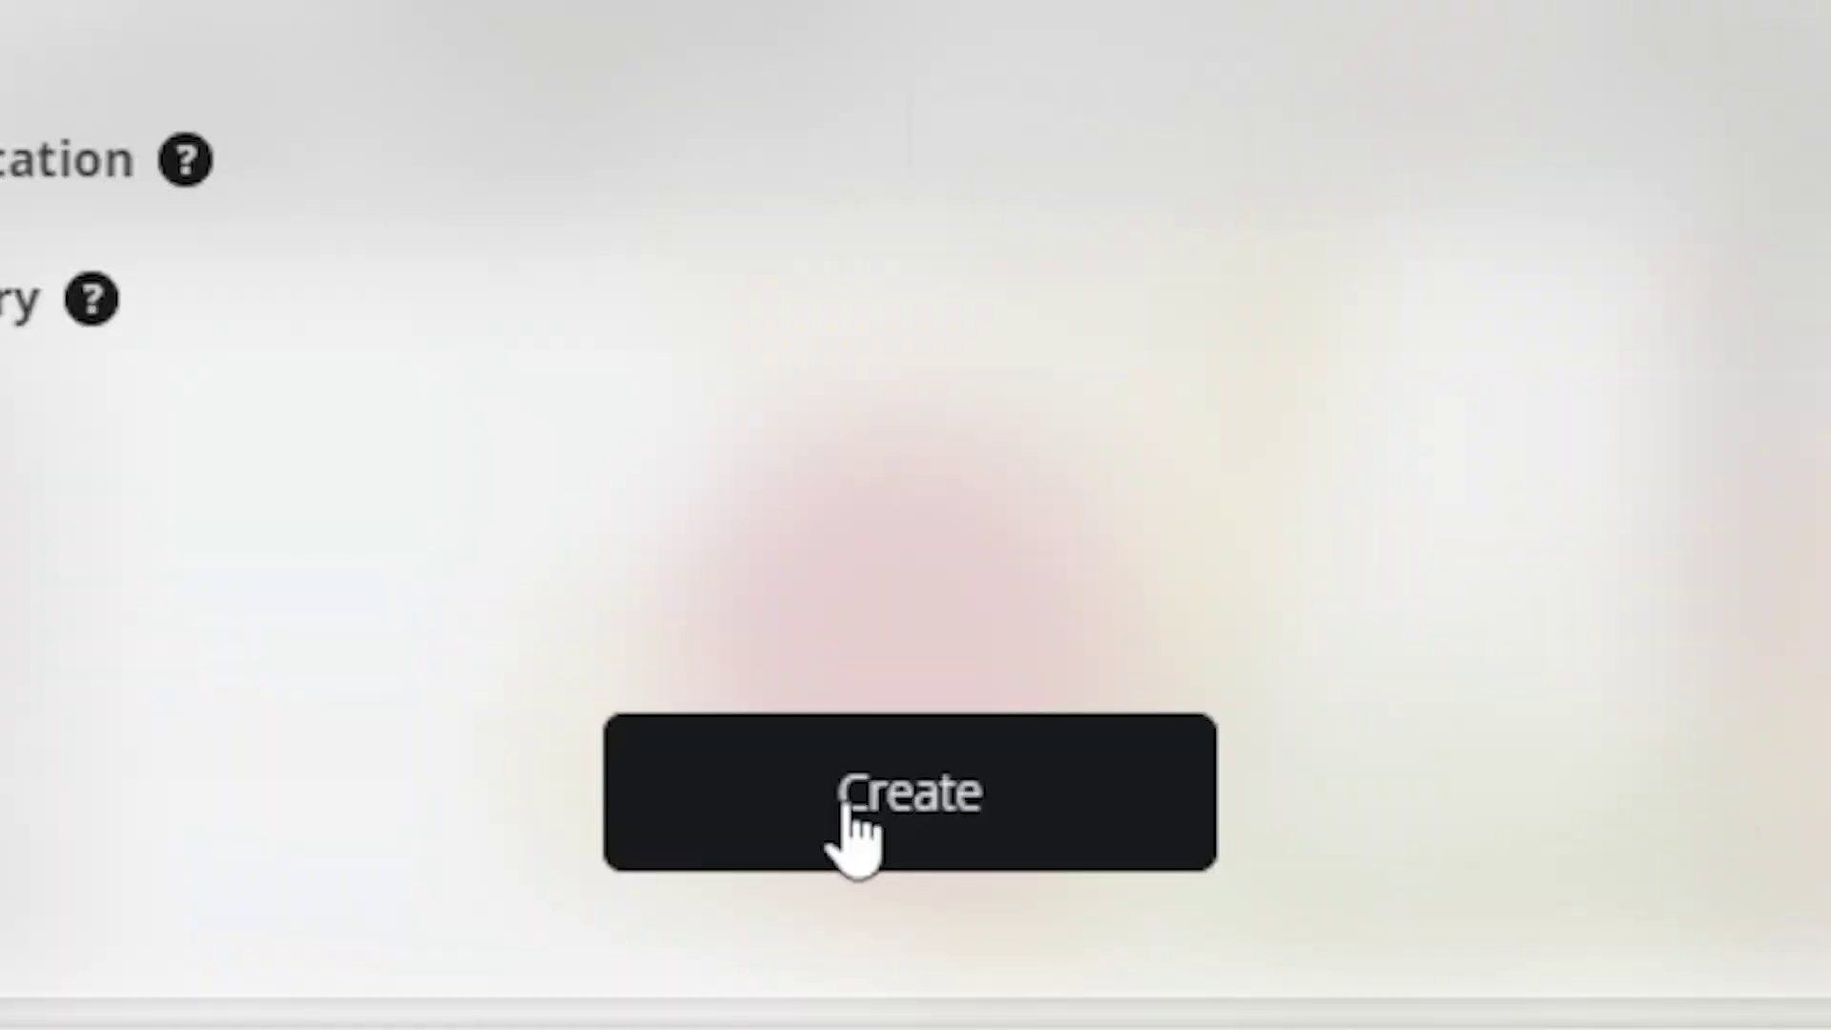
{"action": "left_click", "coordinate": [856, 830]}
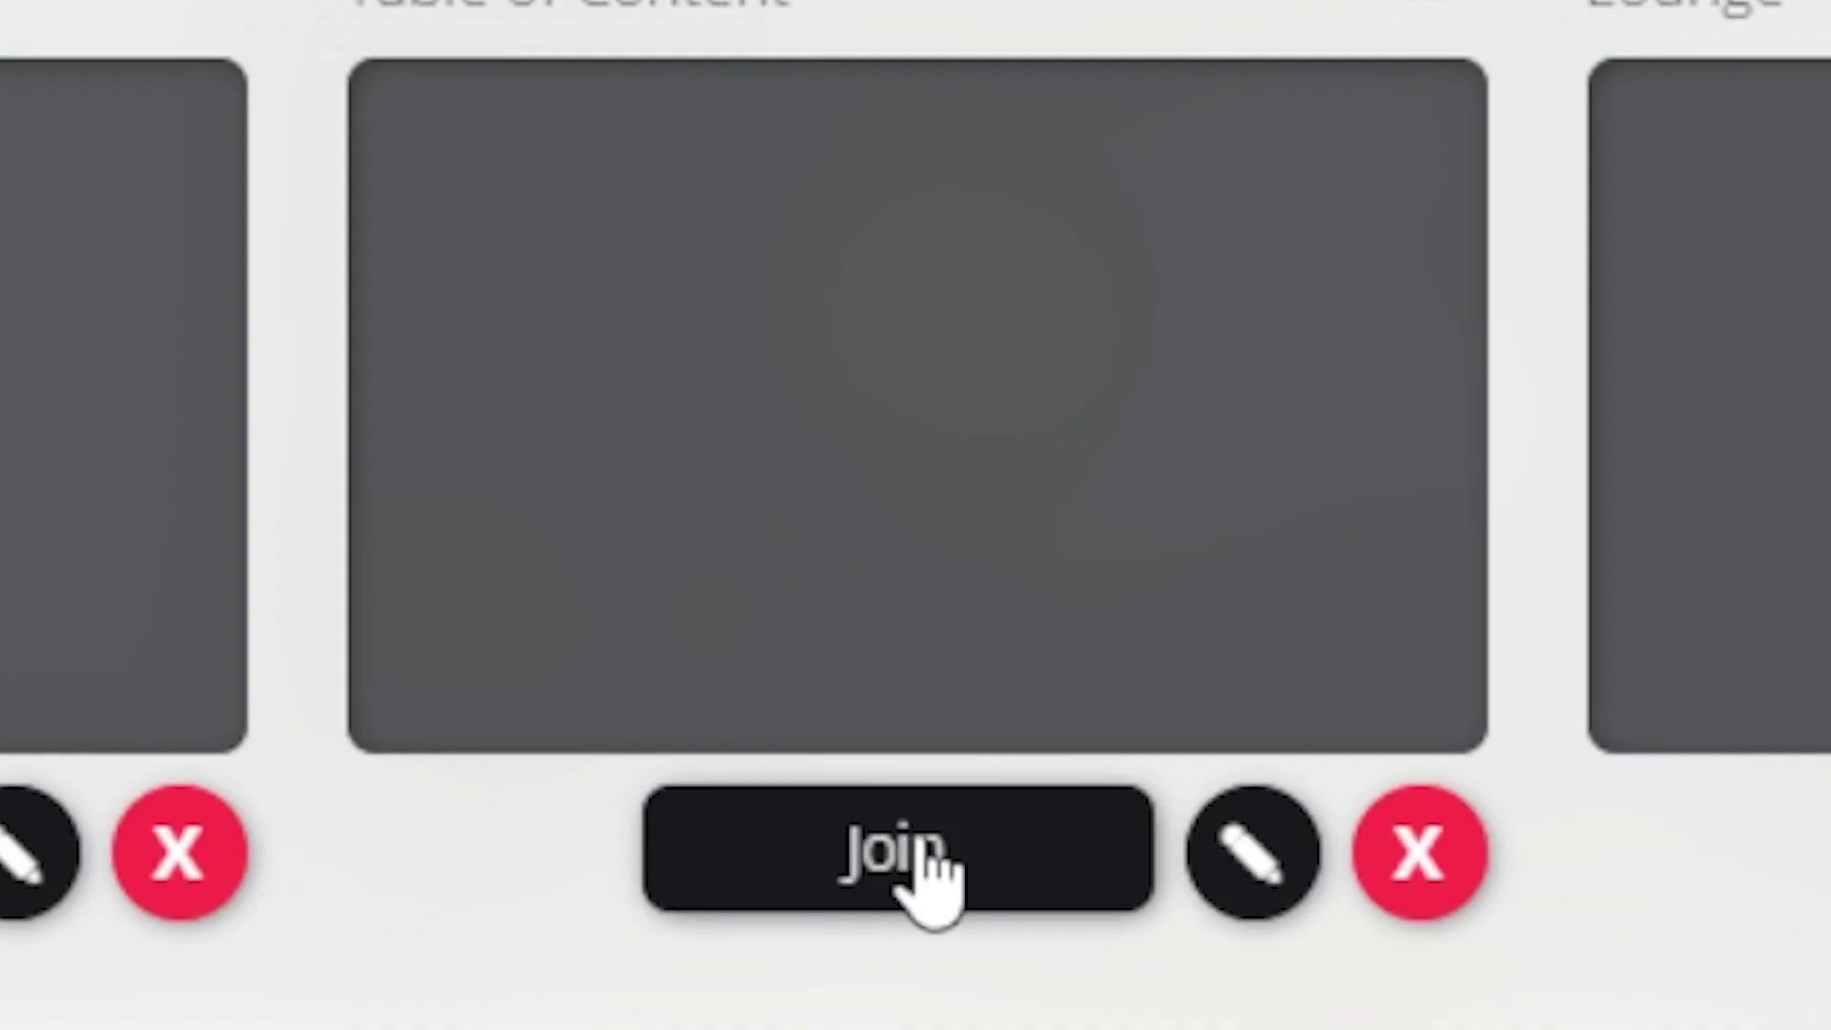
Step: Join the Table of Content room and start editing its layout
{"action": "left_click", "coordinate": [915, 641]}
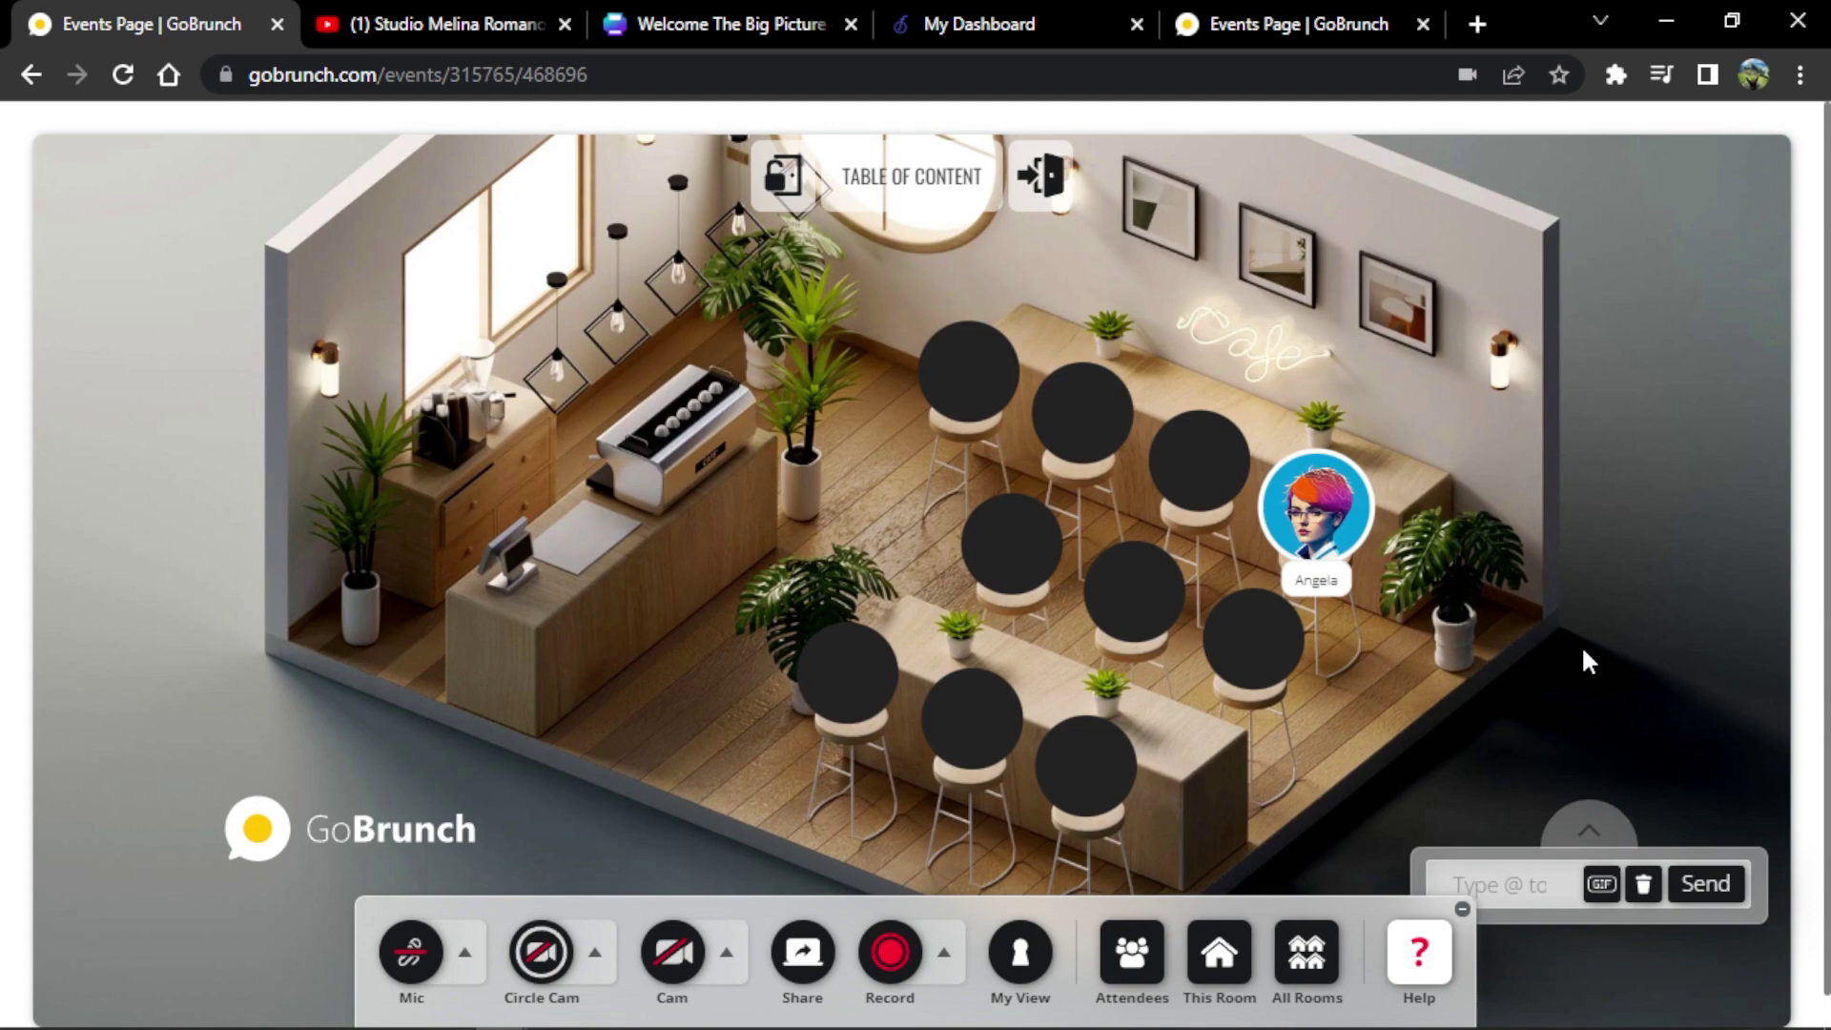
{"action": "left_click", "coordinate": [1219, 952]}
{"action": "left_click", "coordinate": [955, 711]}
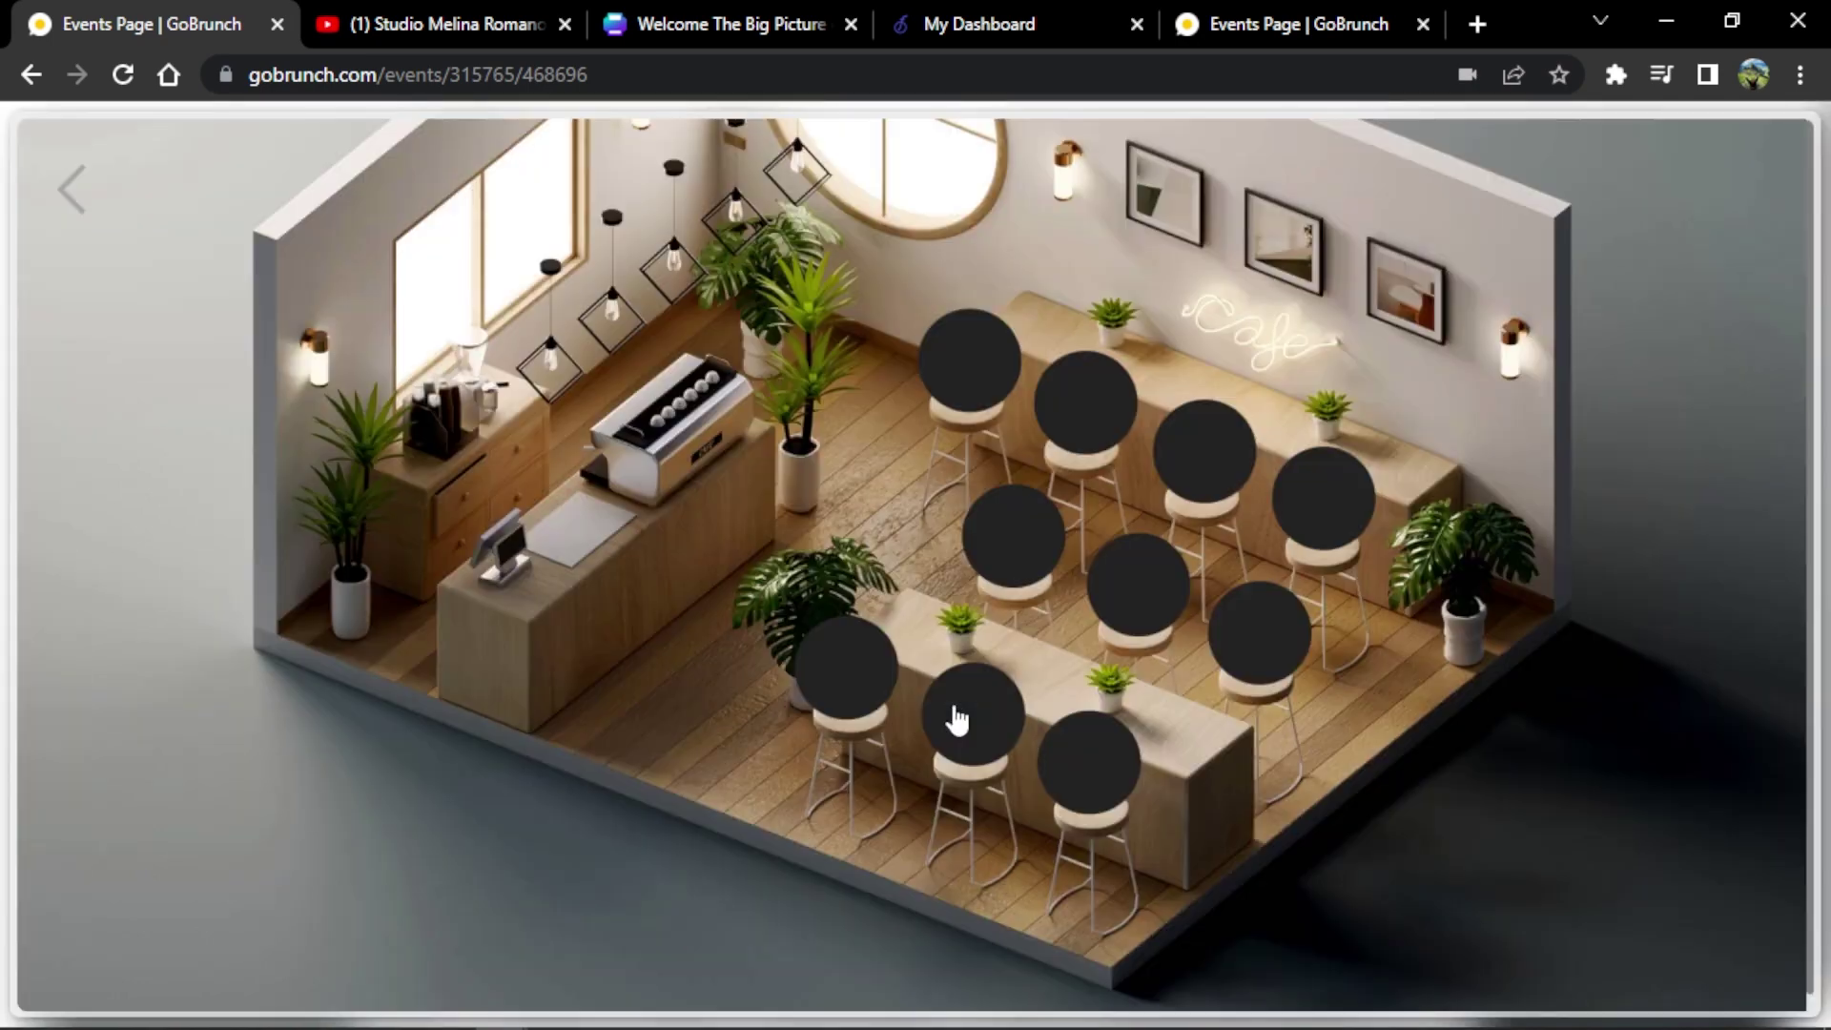
Step: Upload the shelf photo from the Table of content folder as the background
{"action": "left_click", "coordinate": [99, 613]}
{"action": "left_click", "coordinate": [916, 593]}
{"action": "left_click", "coordinate": [239, 72]}
{"action": "double_click", "coordinate": [353, 306]}
{"action": "double_click", "coordinate": [487, 286]}
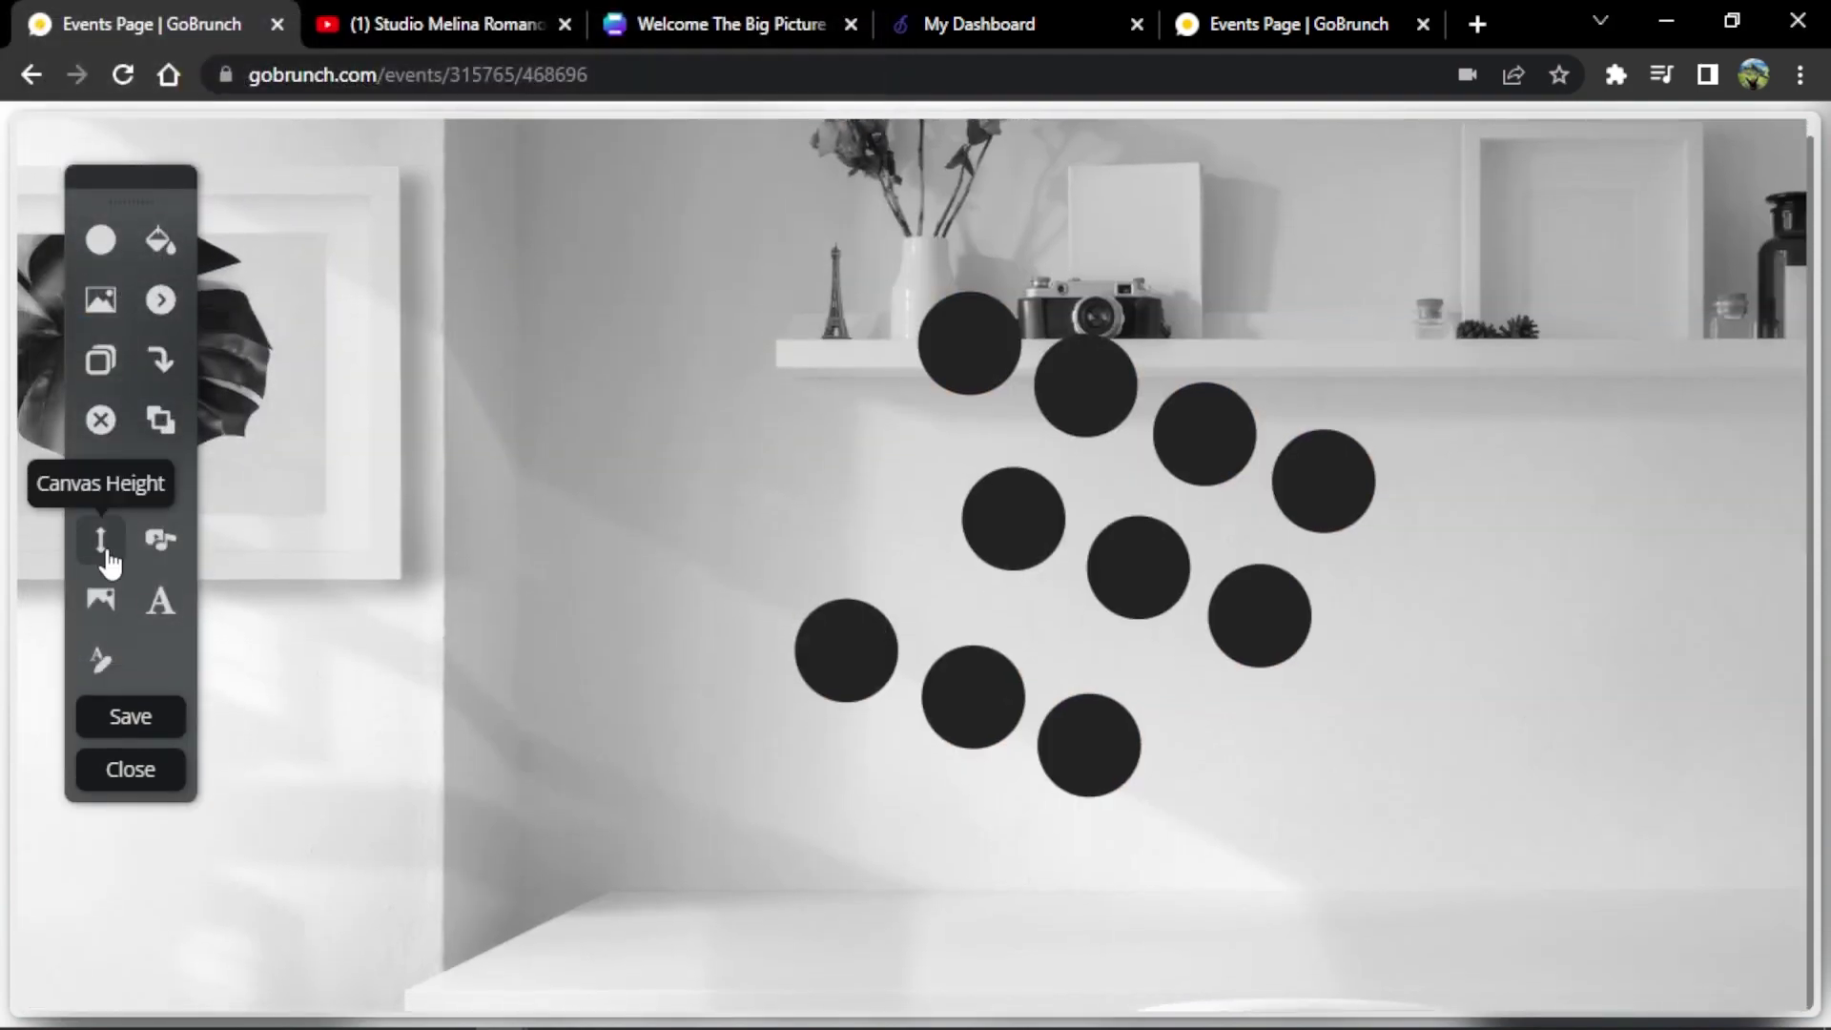
Step: Set the canvas height to 700
{"action": "left_click", "coordinate": [100, 540]}
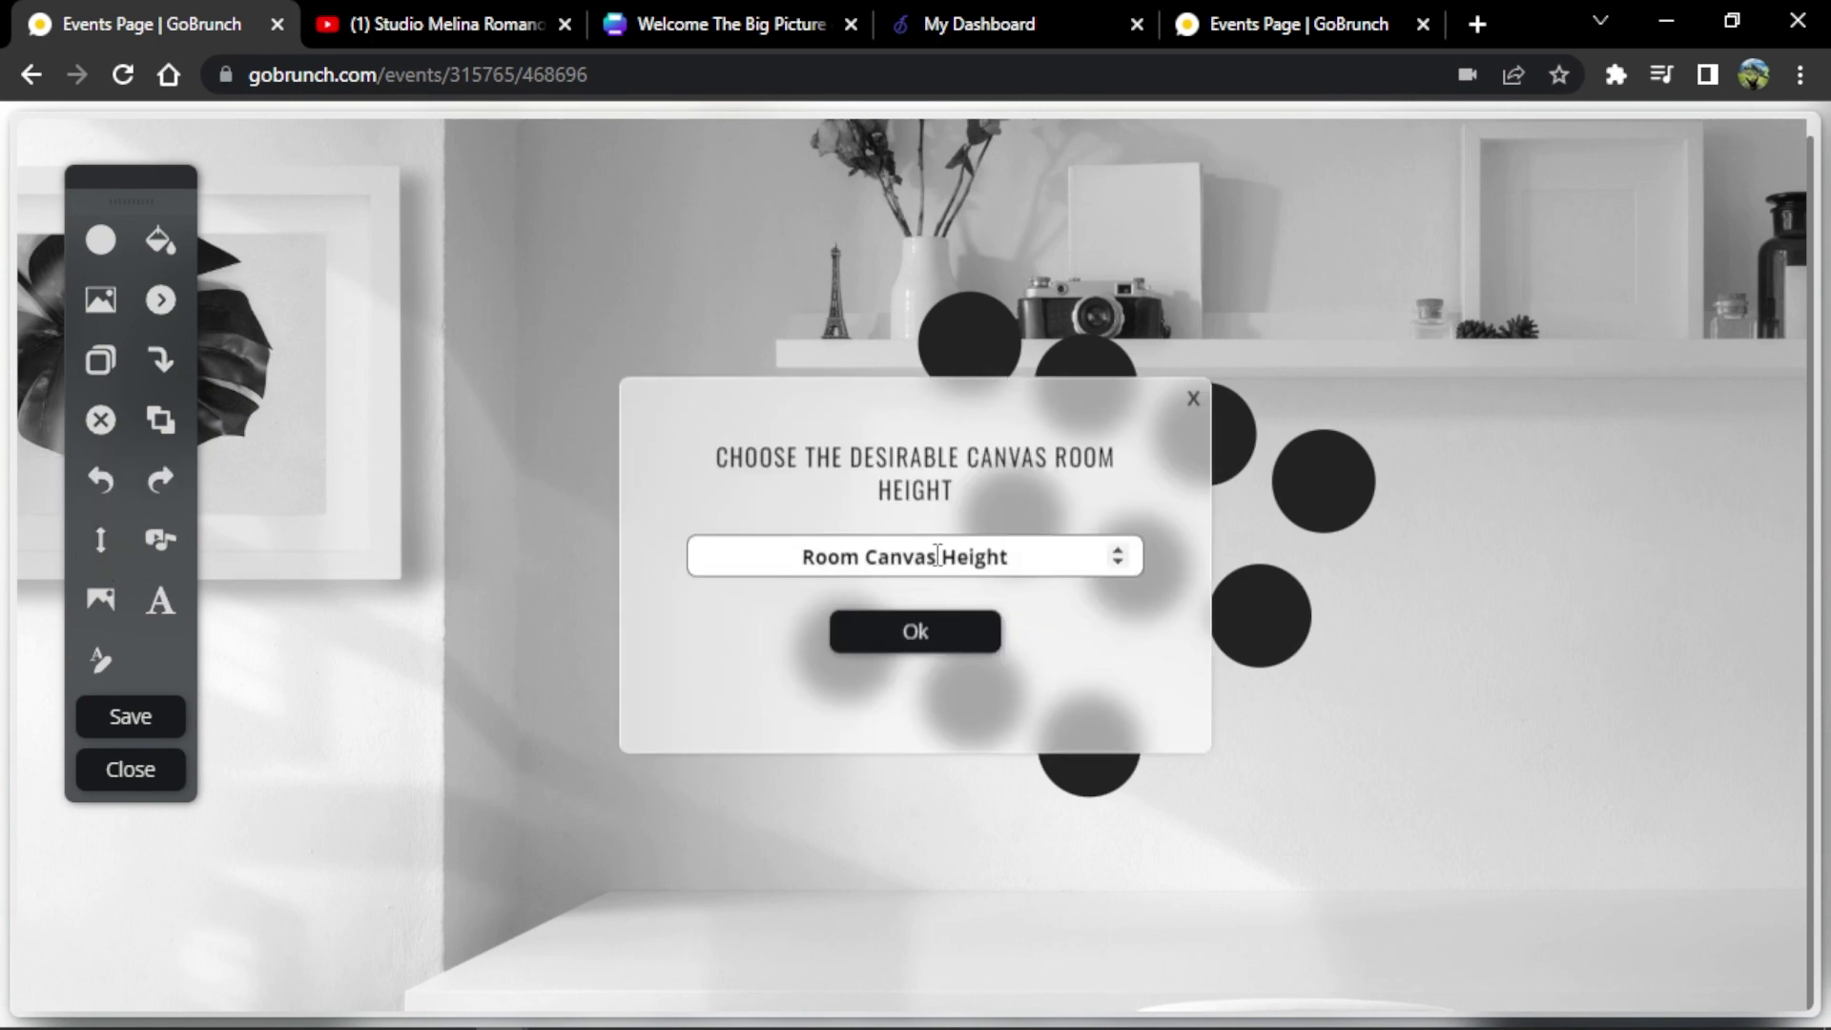
{"action": "type", "text": "700"}
{"action": "left_click", "coordinate": [915, 631]}
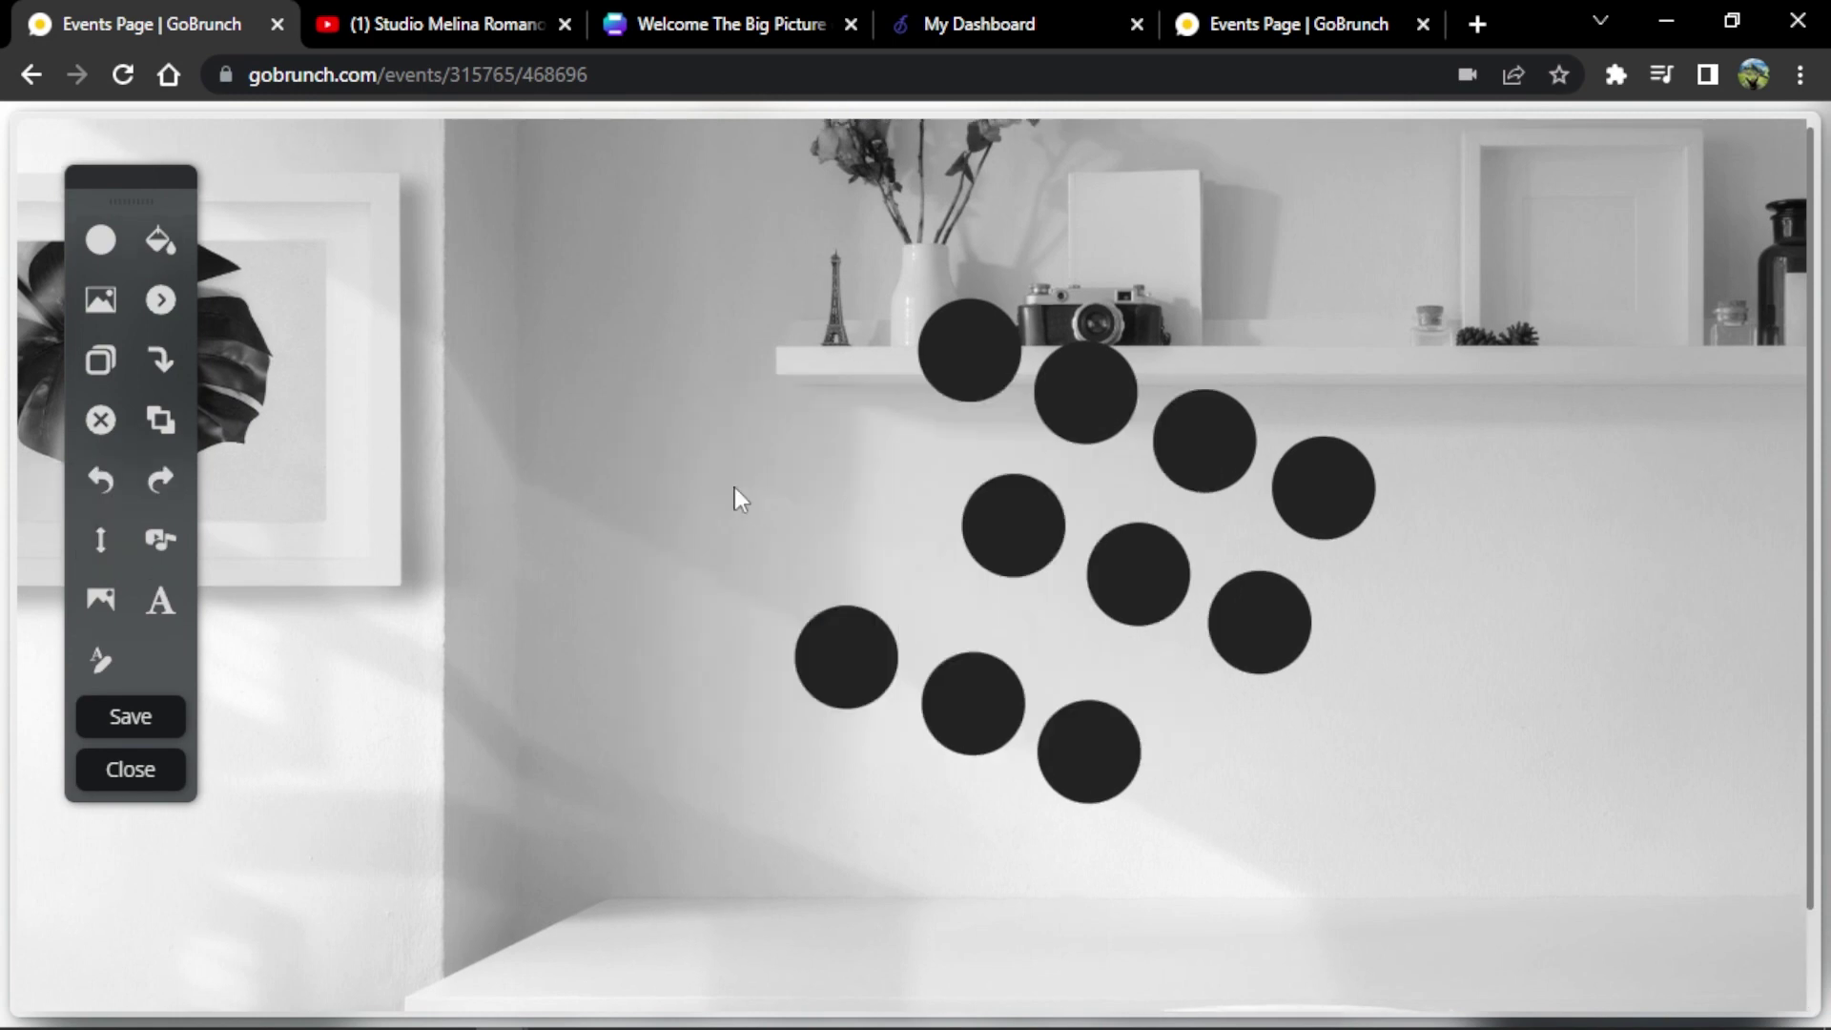
Step: Line up five seat circles along the desk and clear the extra seats off the wall
{"action": "left_click_drag", "start_coordinate": [799, 560], "coordinate": [582, 780]}
{"action": "left_click_drag", "start_coordinate": [965, 588], "coordinate": [737, 767]}
{"action": "left_click_drag", "start_coordinate": [1132, 625], "coordinate": [948, 756]}
{"action": "left_click_drag", "start_coordinate": [1014, 422], "coordinate": [1055, 768]}
{"action": "left_click_drag", "start_coordinate": [1135, 477], "coordinate": [1202, 767]}
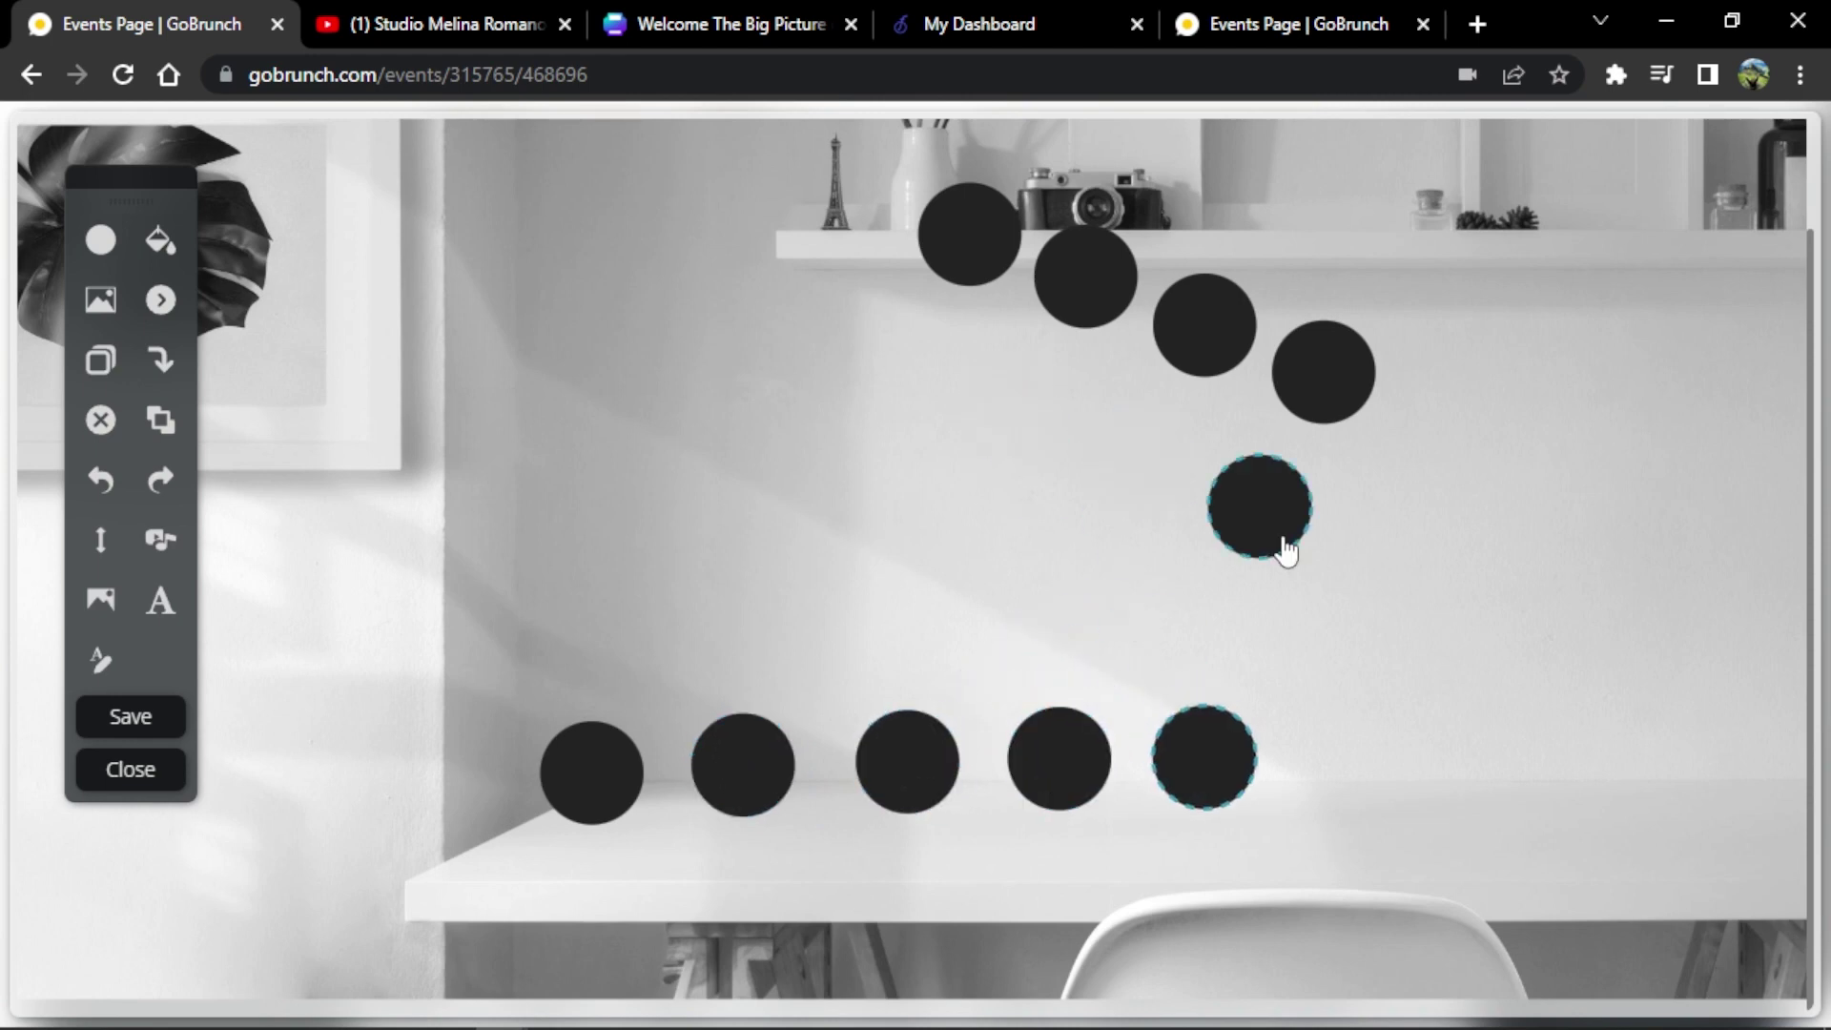
{"action": "left_click_drag", "start_coordinate": [1283, 543], "coordinate": [1302, 375]}
{"action": "left_click_drag", "start_coordinate": [1196, 760], "coordinate": [1189, 758]}
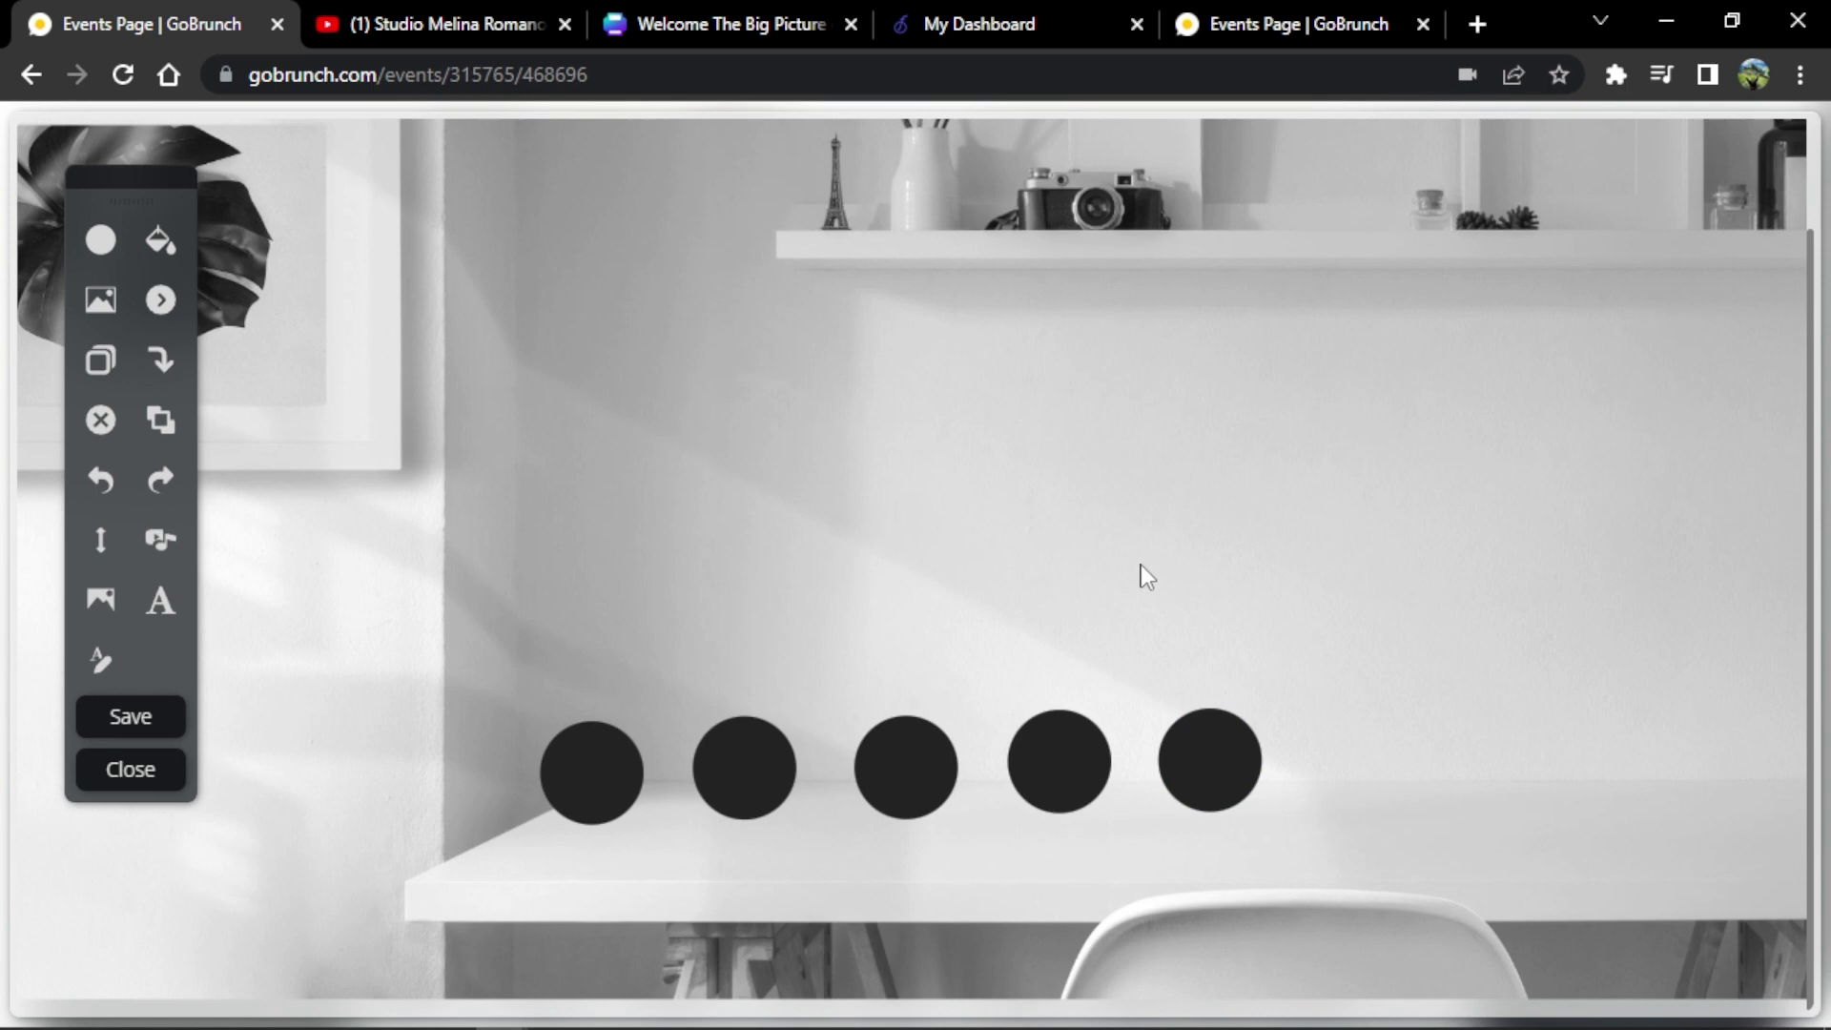
{"action": "scroll", "coordinate": [1140, 564], "scroll_direction": "up", "scroll_amount": 1}
{"action": "scroll", "coordinate": [1140, 576], "scroll_direction": "down", "scroll_amount": 1}
Step: Copy the Fouita AudioPlaylistFixed widget's iframe embed code into GoBrunch's empty embed box
{"action": "left_click", "coordinate": [160, 540]}
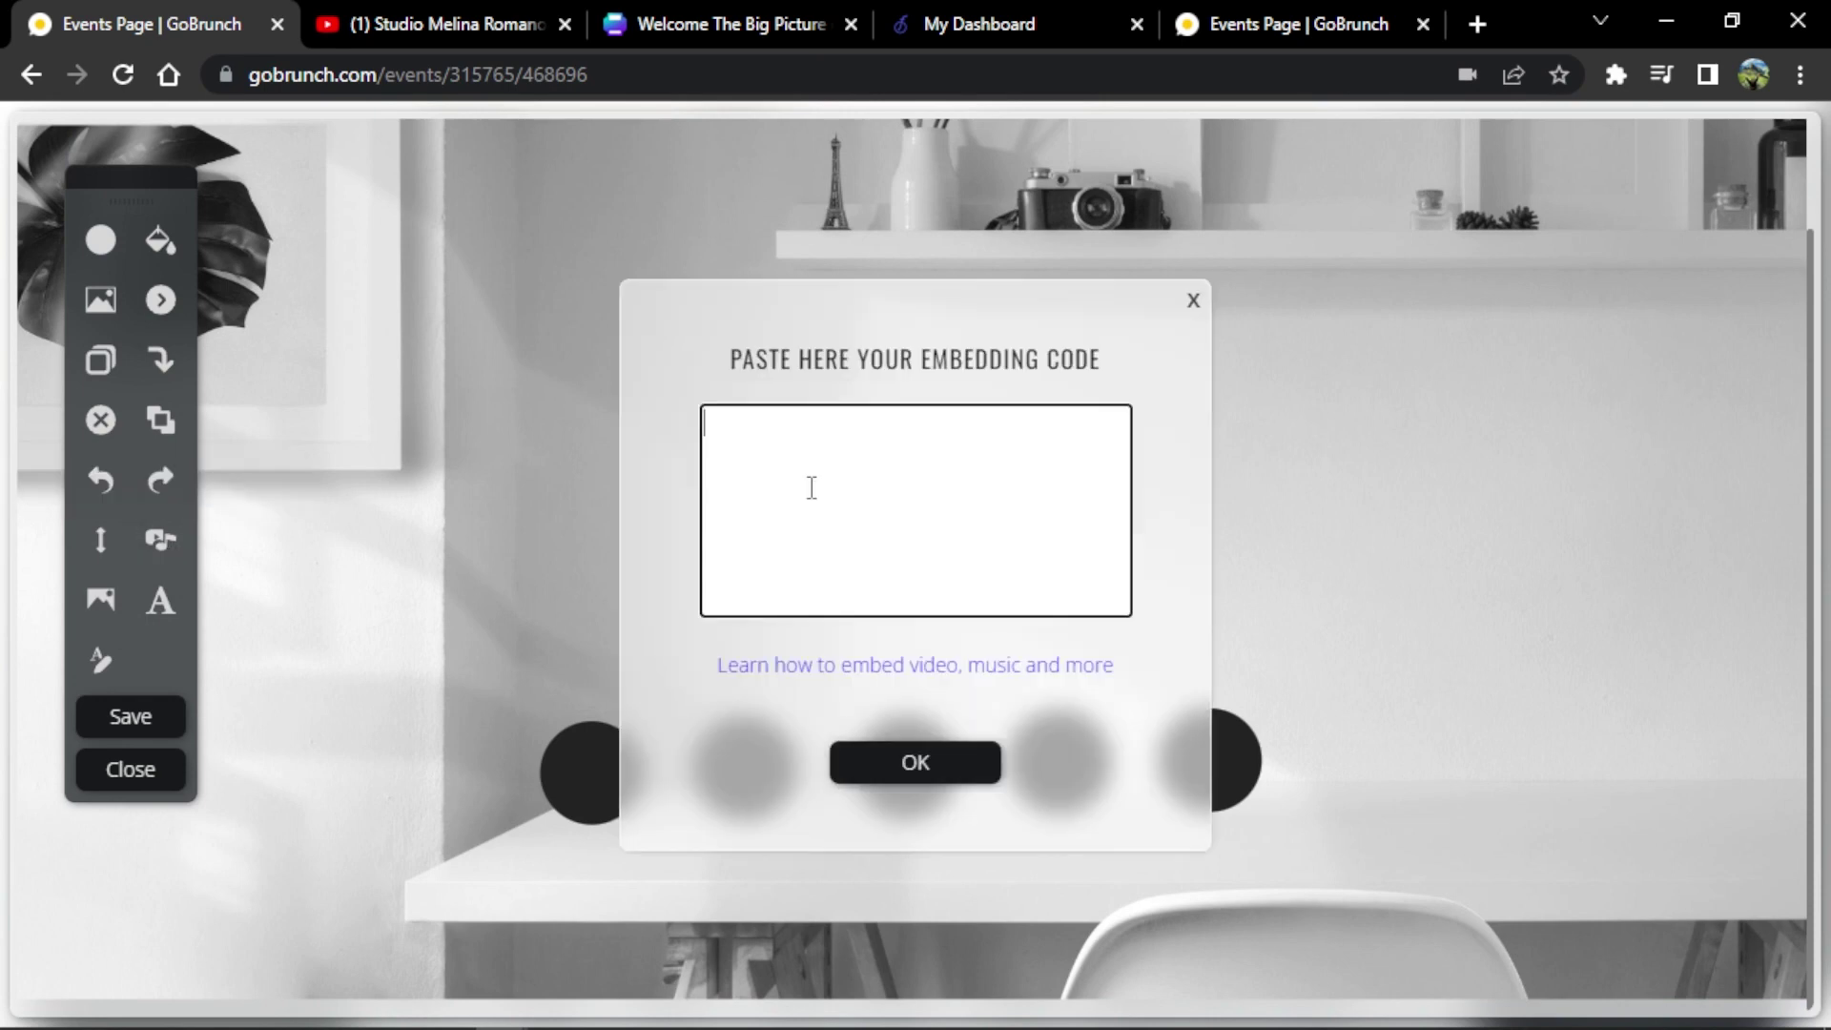
{"action": "left_click", "coordinate": [1007, 26]}
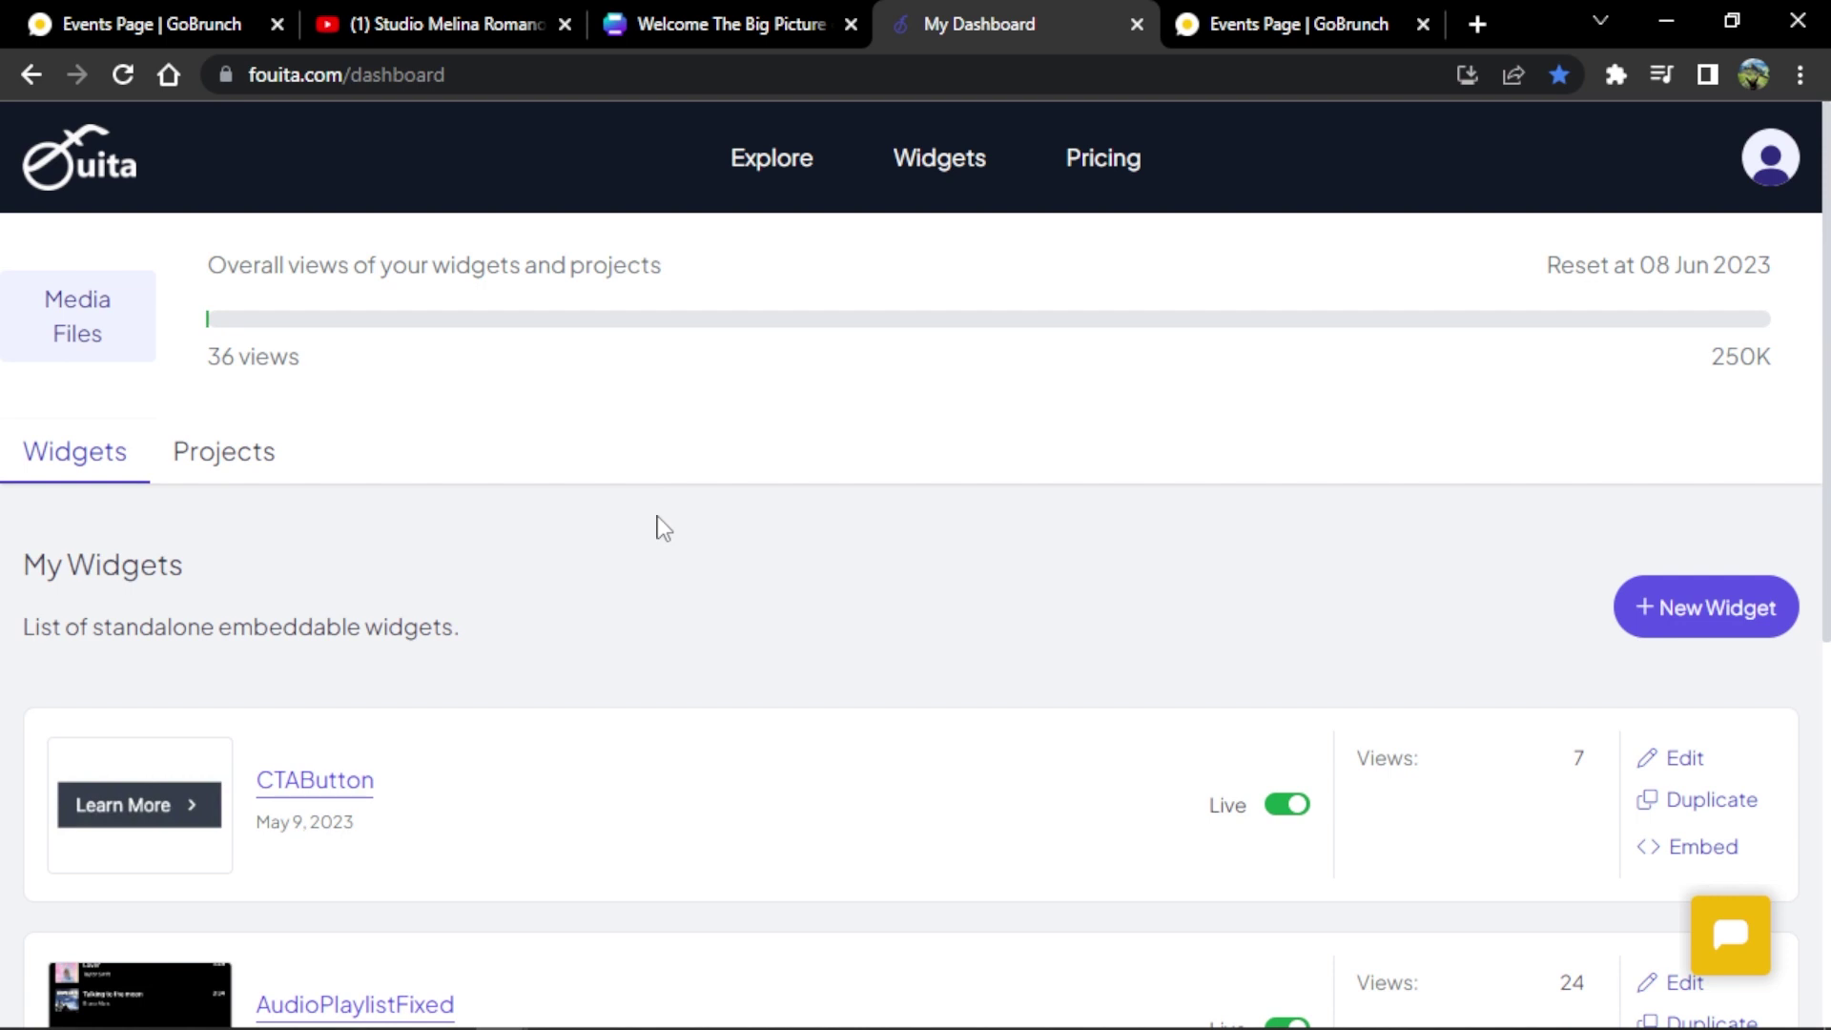
{"action": "scroll", "coordinate": [664, 528], "scroll_direction": "down", "scroll_amount": 3}
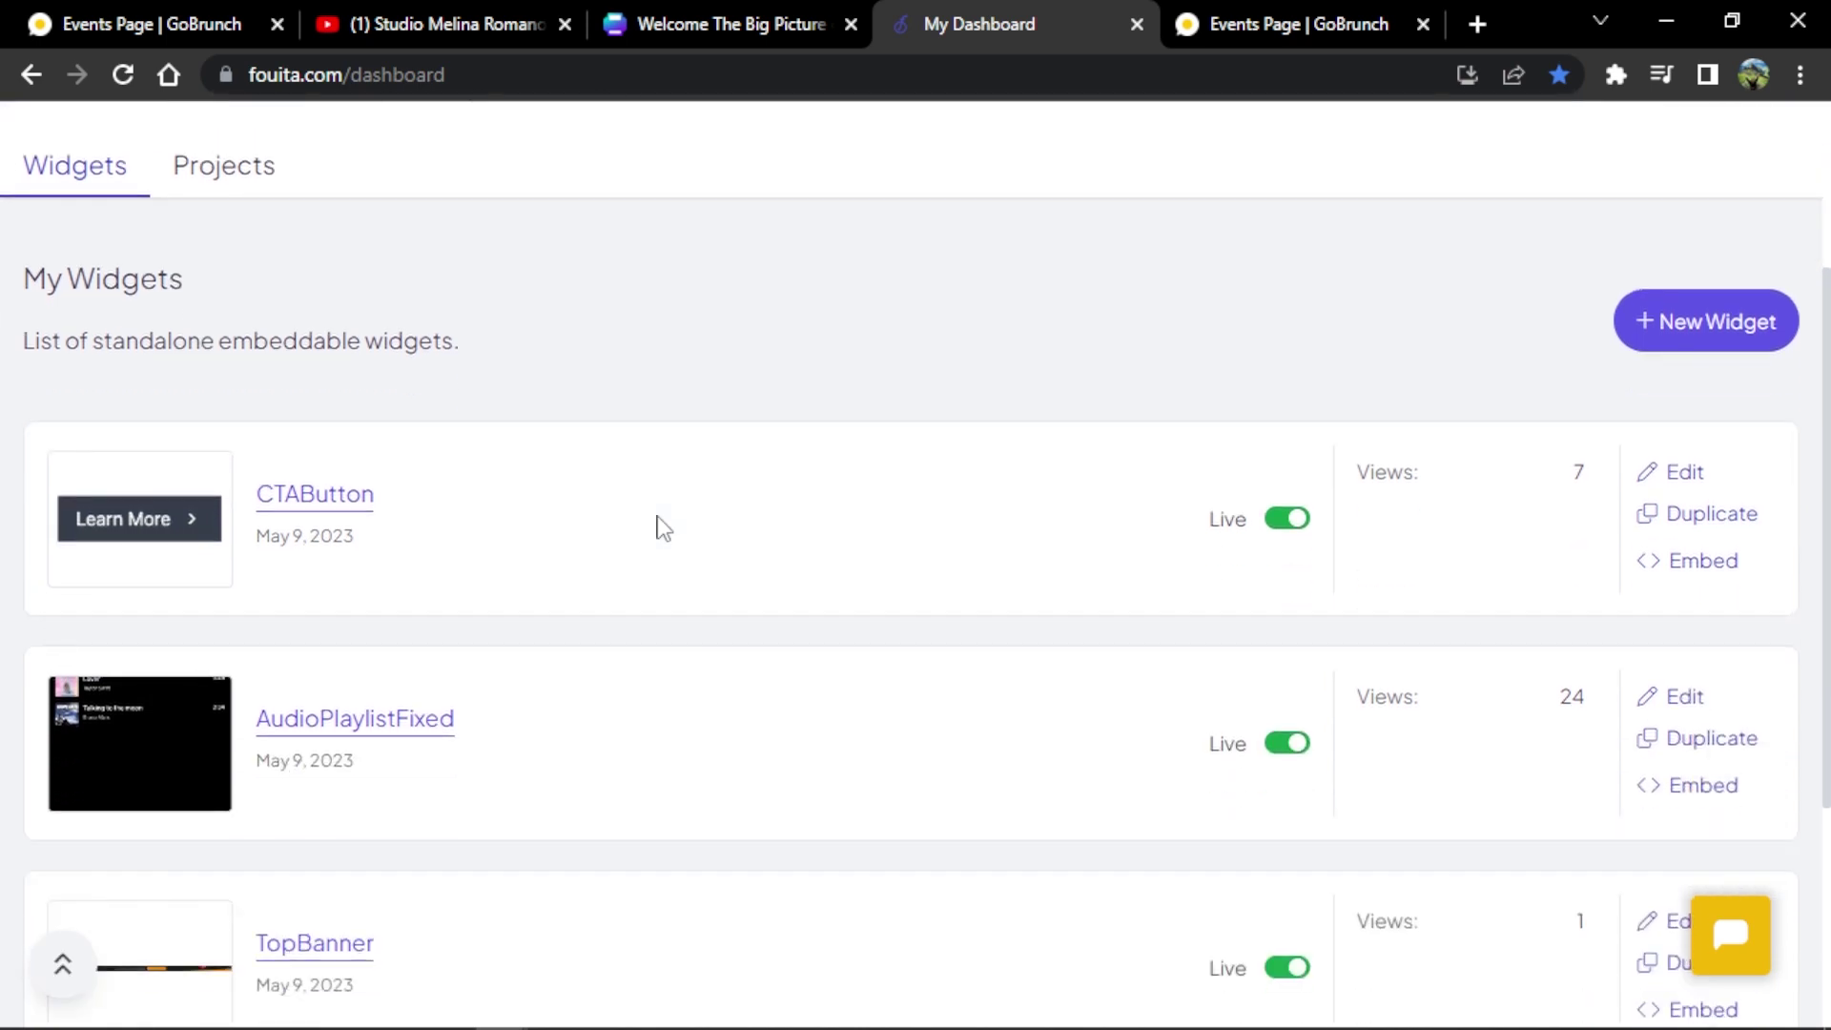
{"action": "scroll", "coordinate": [663, 528], "scroll_direction": "up", "scroll_amount": 3}
{"action": "scroll", "coordinate": [663, 528], "scroll_direction": "down", "scroll_amount": 2}
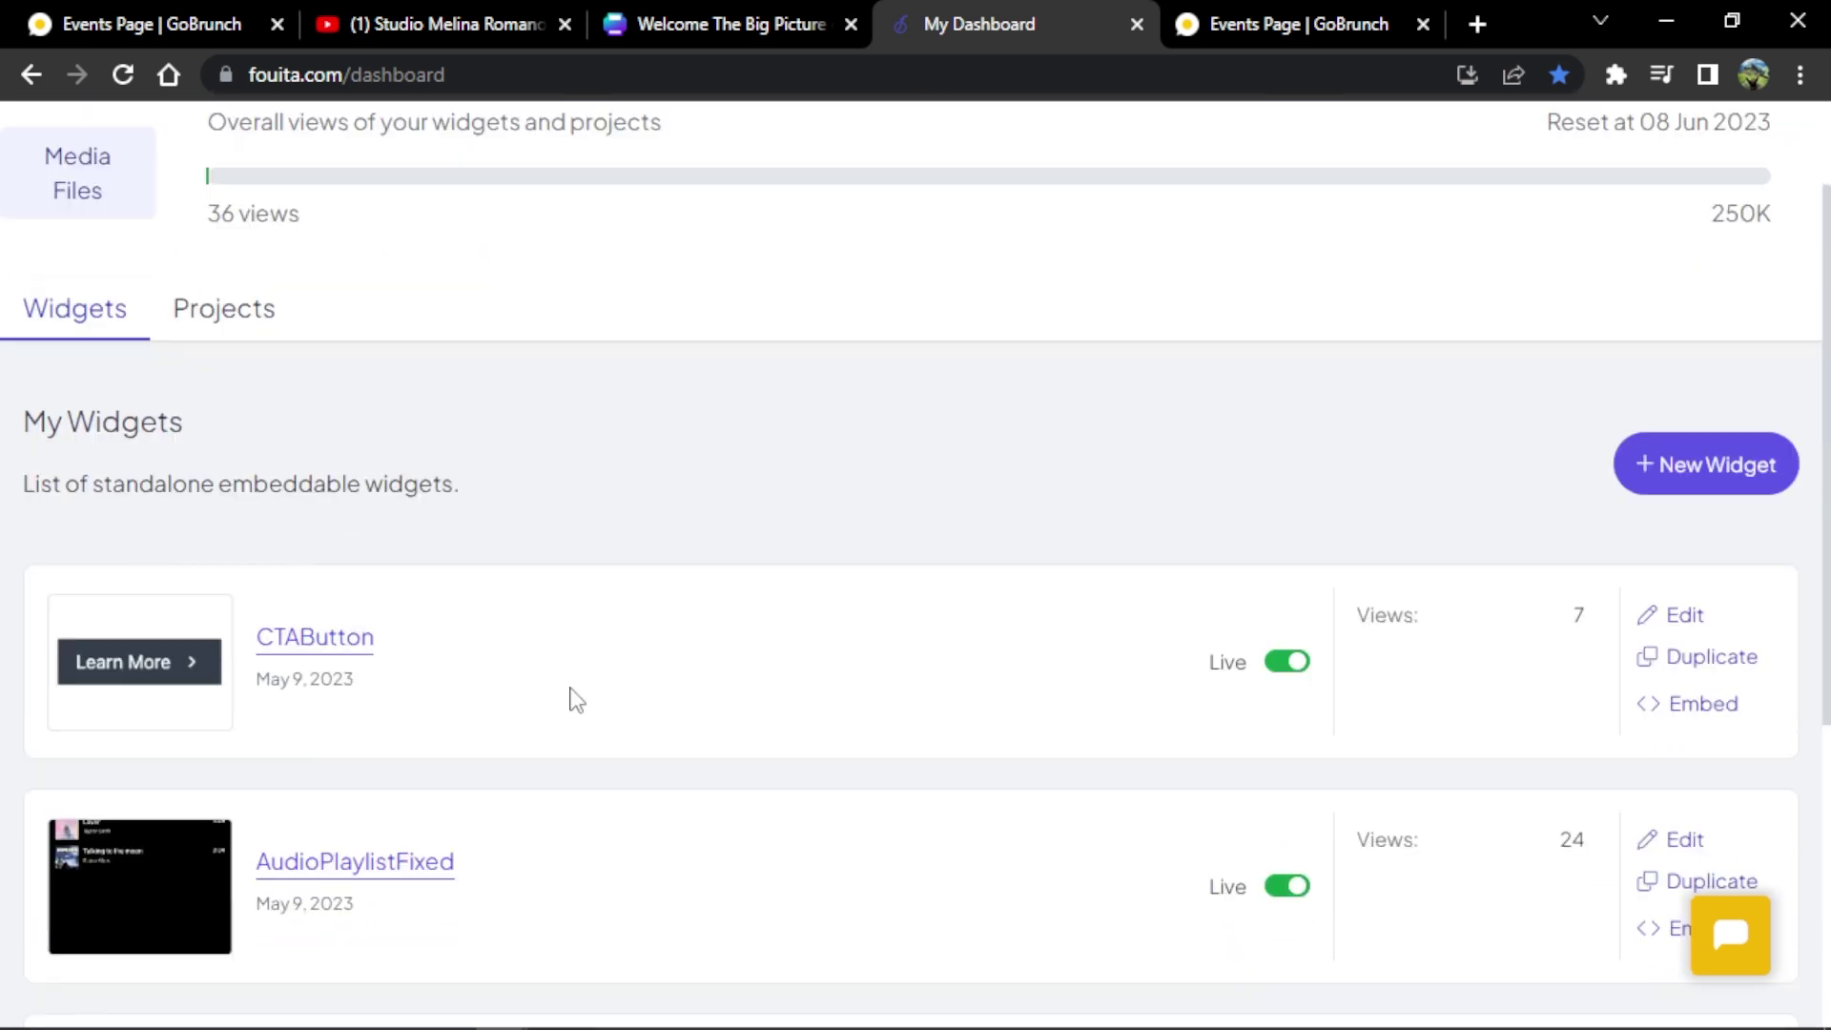
{"action": "scroll", "coordinate": [563, 710], "scroll_direction": "down", "scroll_amount": 2}
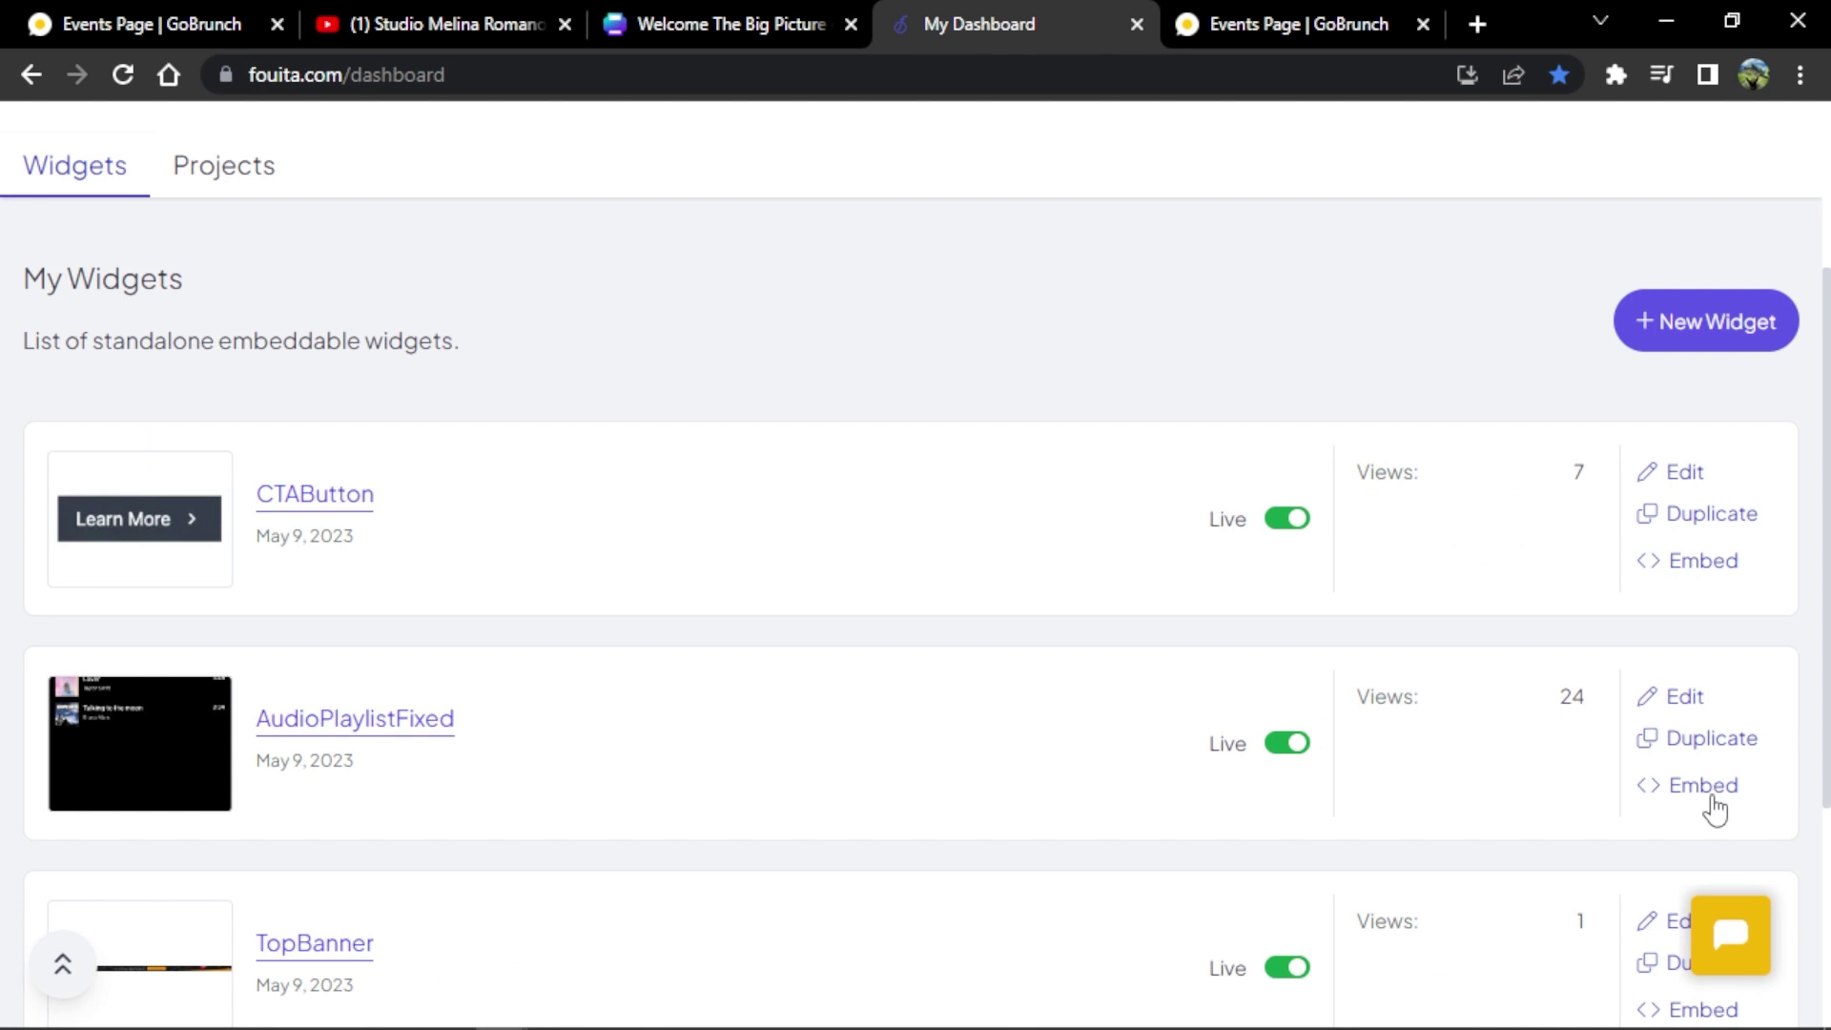
{"action": "left_click", "coordinate": [1707, 788]}
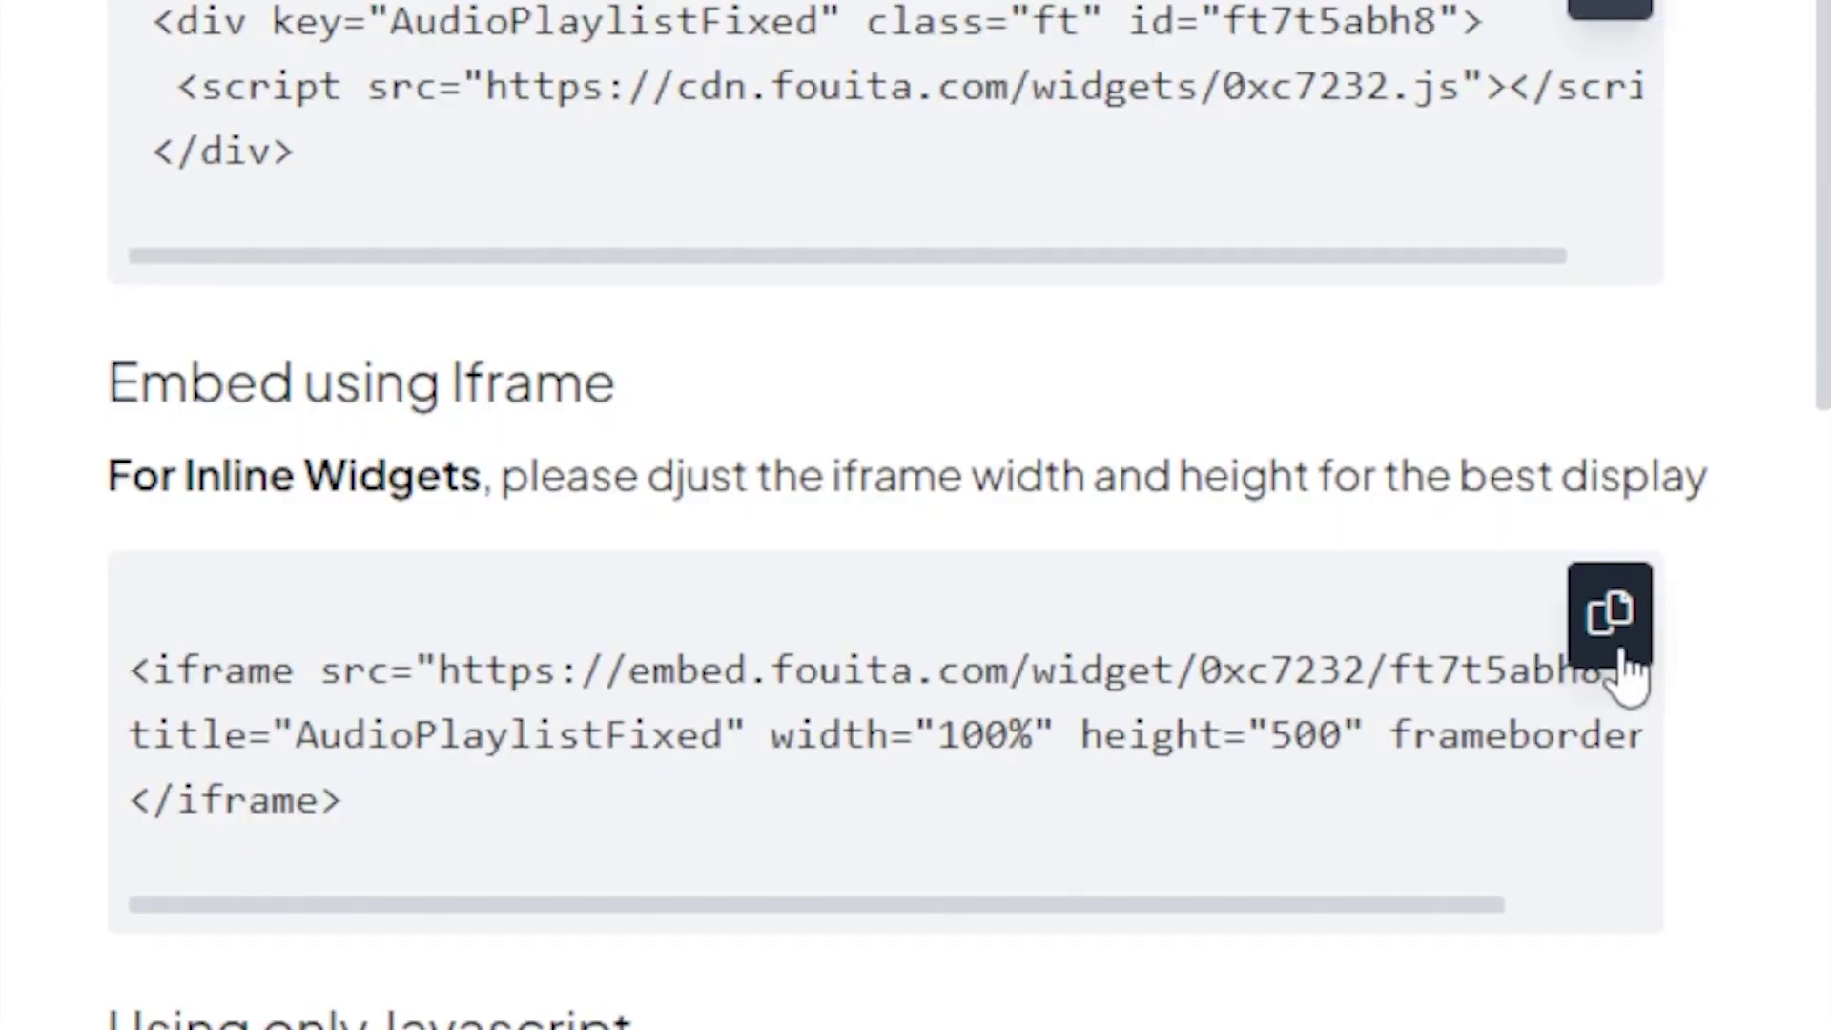
{"action": "left_click", "coordinate": [1283, 693]}
{"action": "left_click", "coordinate": [153, 24]}
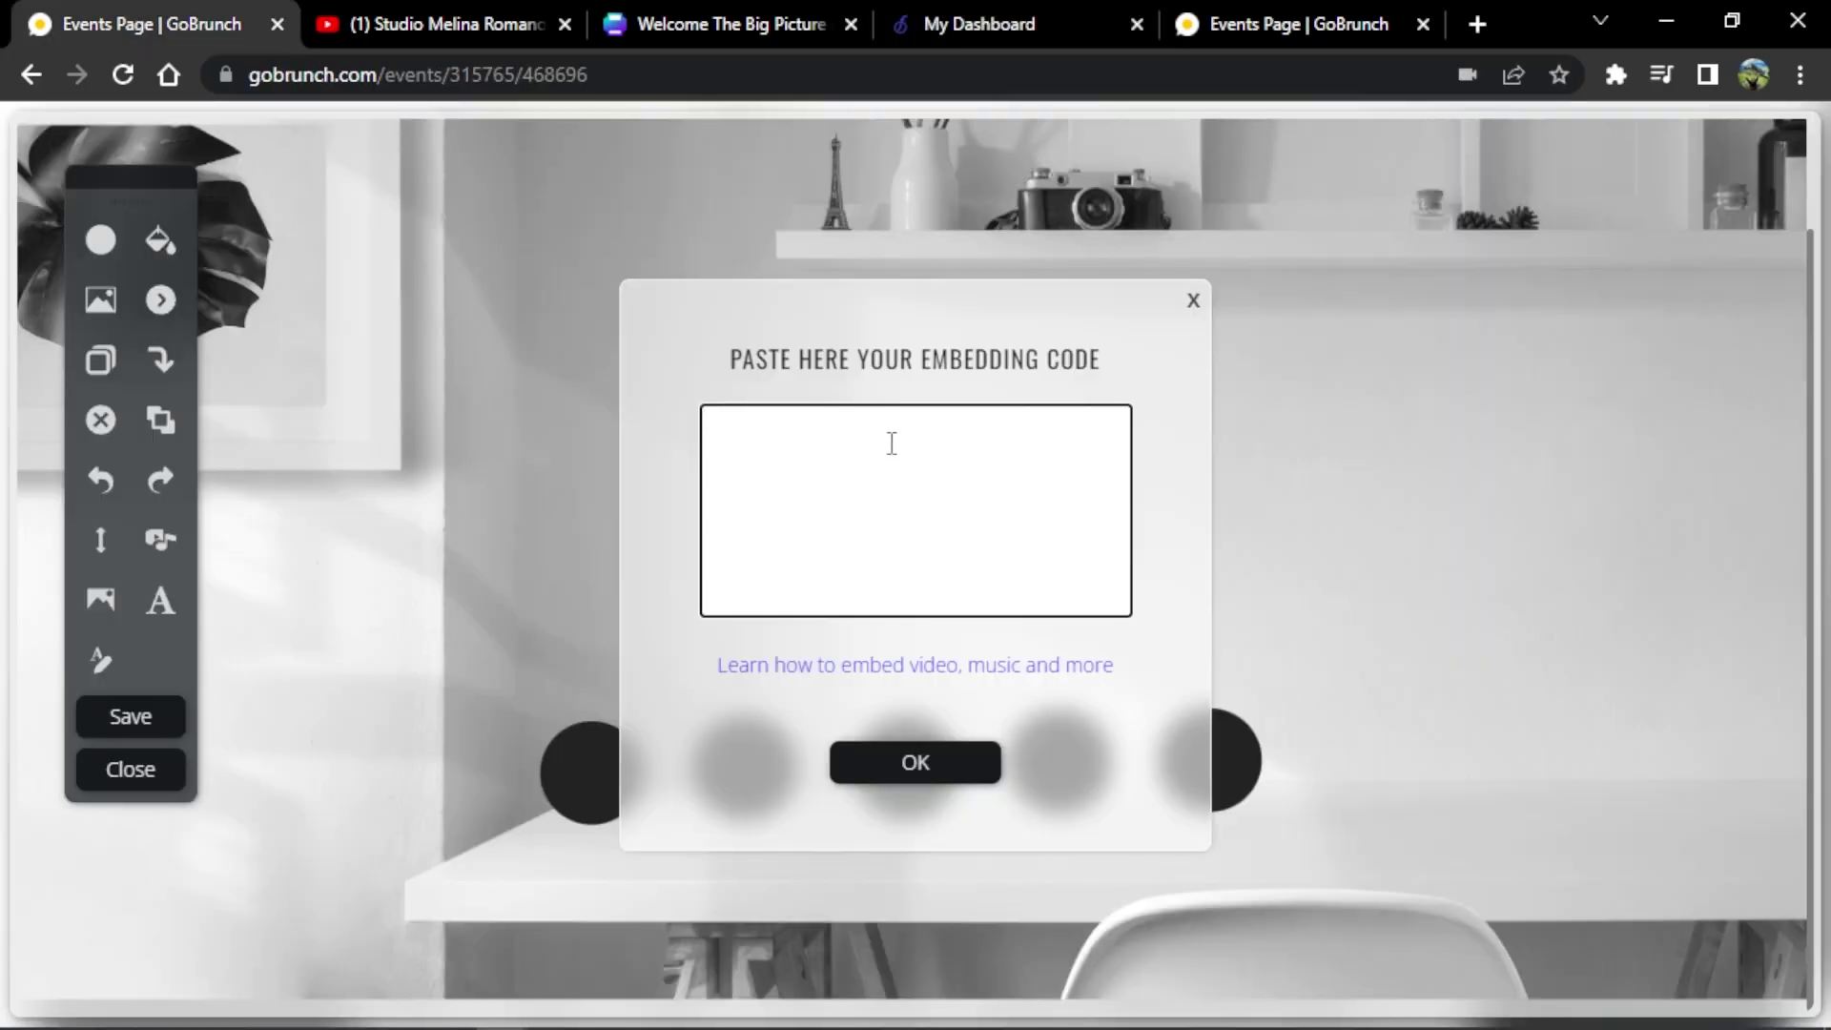
Step: Embed the Instrumental Music playlist player, then shrink it and move it to the lower left
{"action": "key", "text": "ctrl+v"}
{"action": "left_click", "coordinate": [970, 761]}
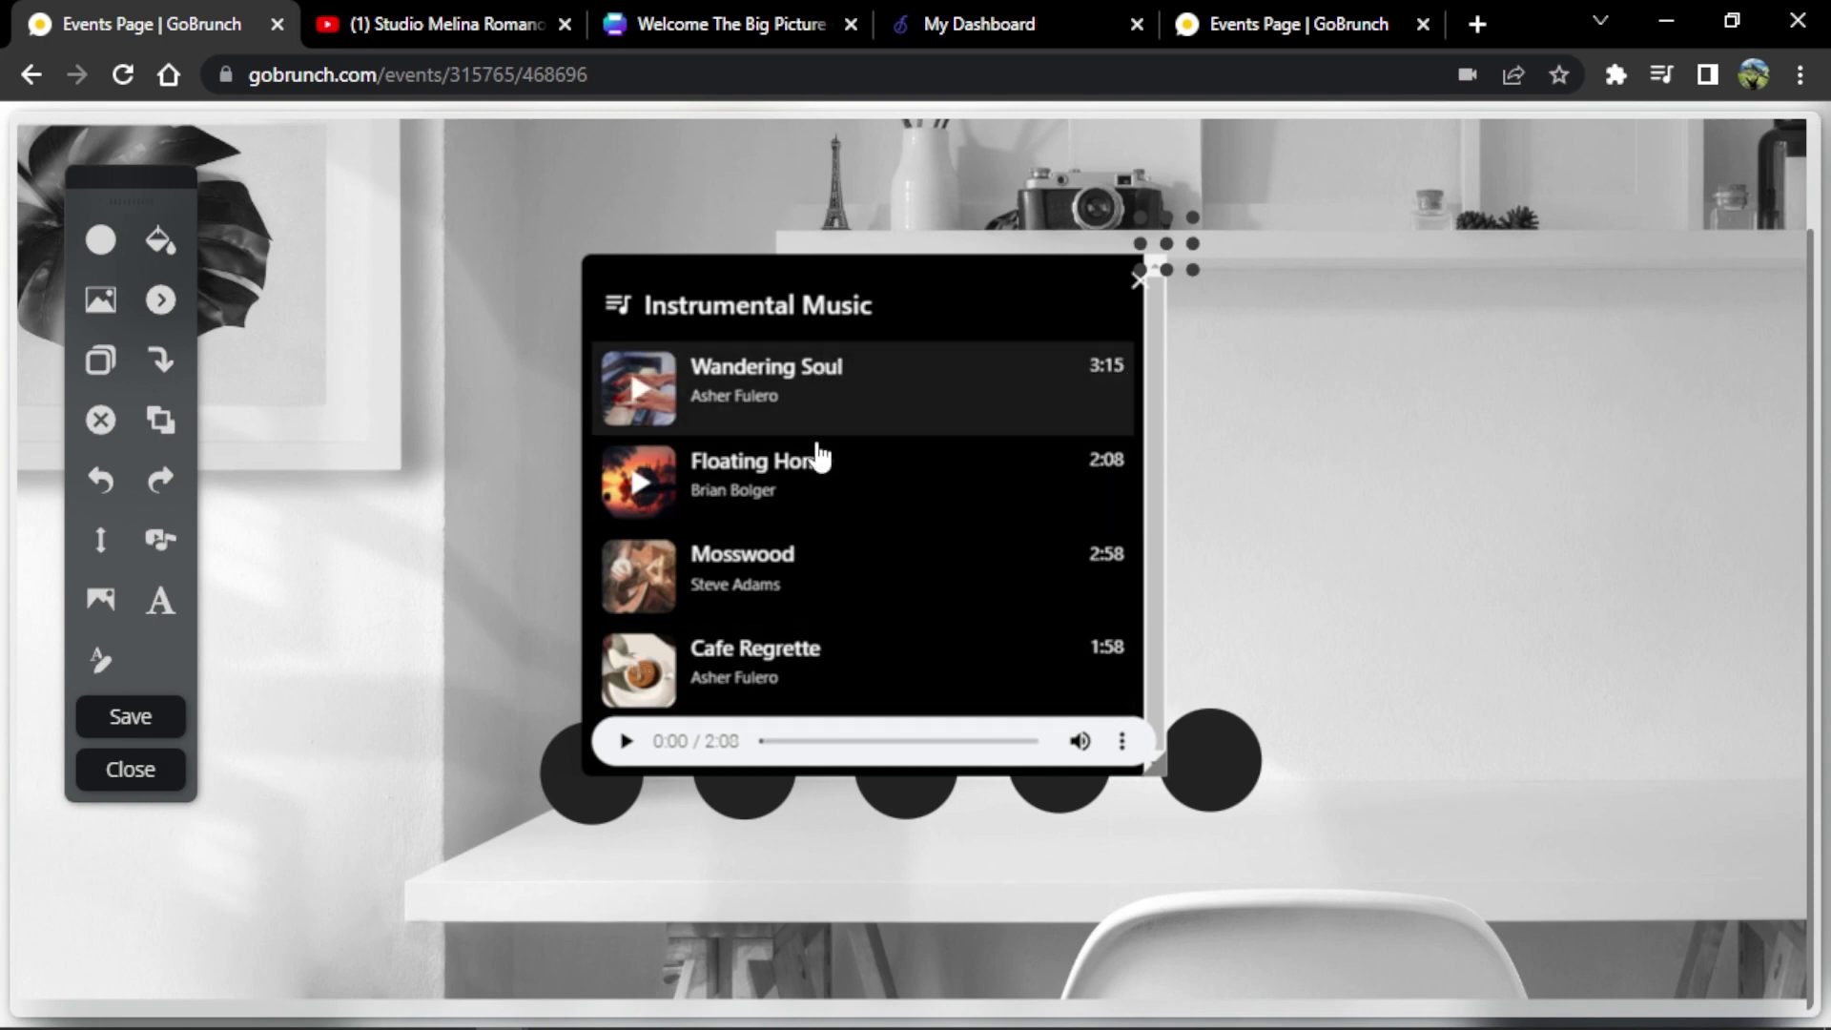
{"action": "left_click_drag", "start_coordinate": [1165, 245], "coordinate": [827, 347]}
{"action": "left_click_drag", "start_coordinate": [811, 868], "coordinate": [397, 850]}
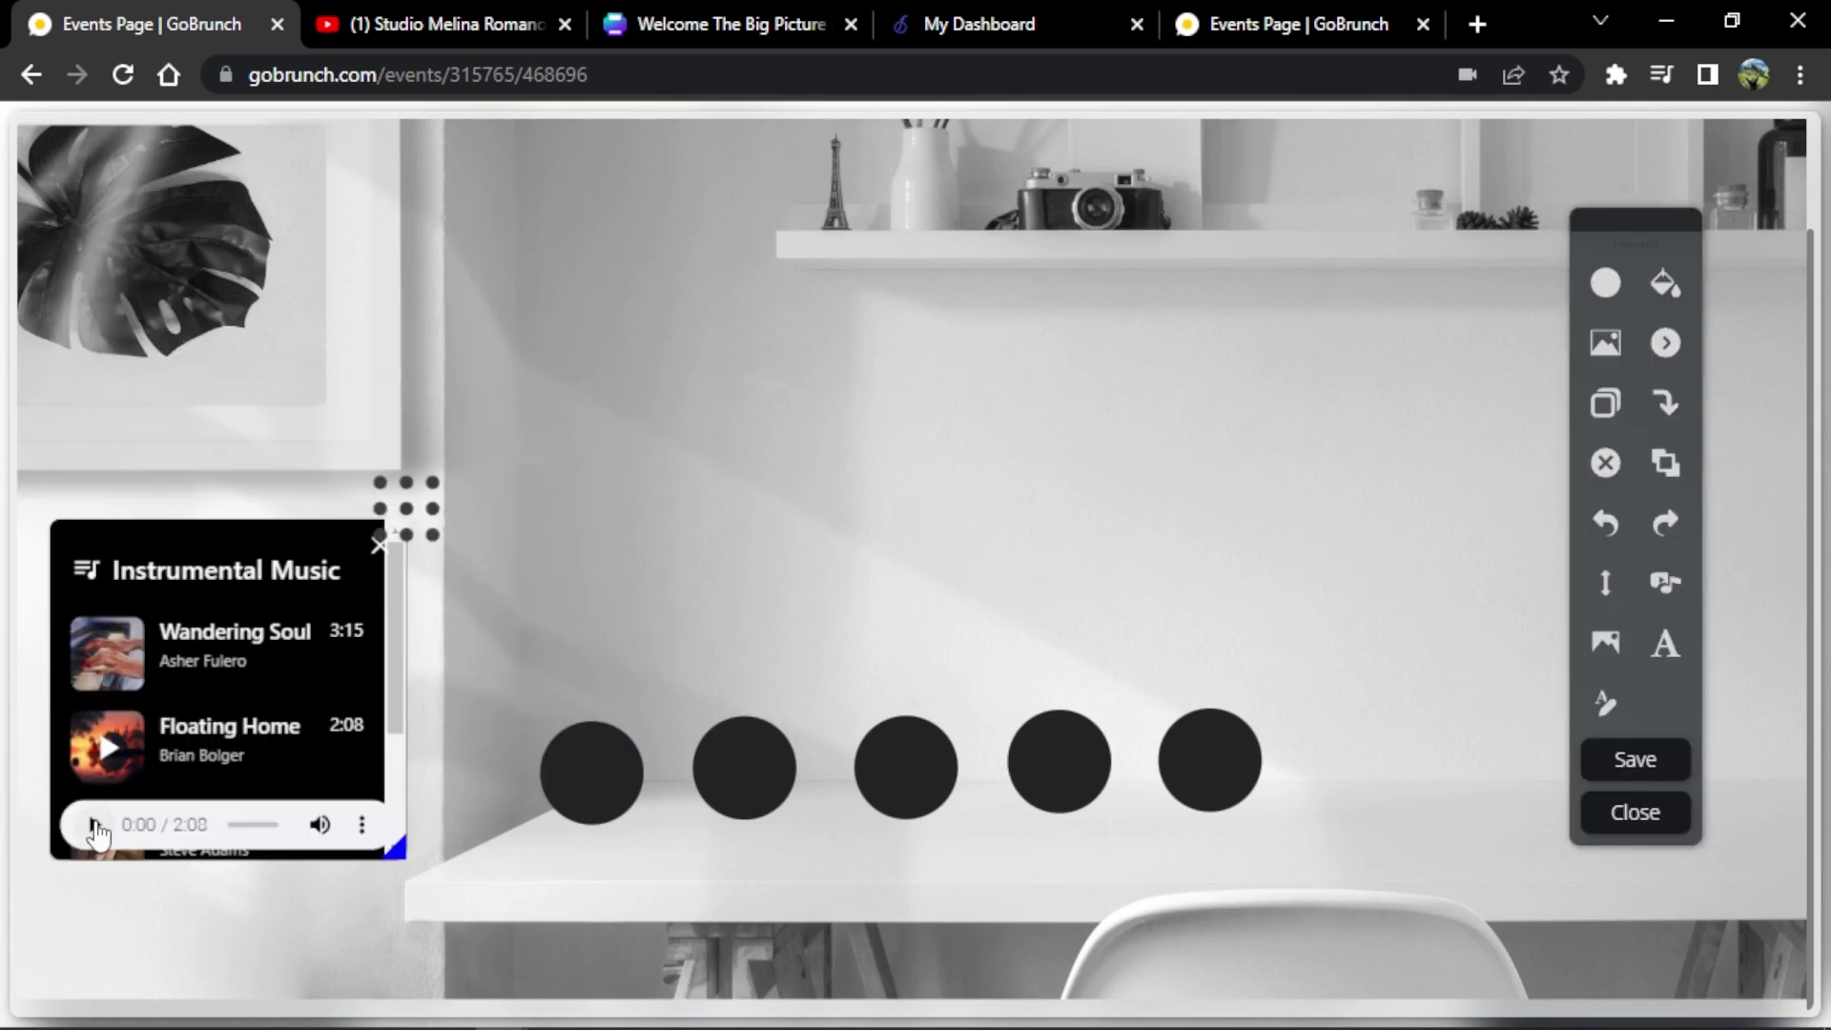
Step: Test the embedded player by playing Wandering Soul and Floating Home
{"action": "left_click", "coordinate": [130, 652]}
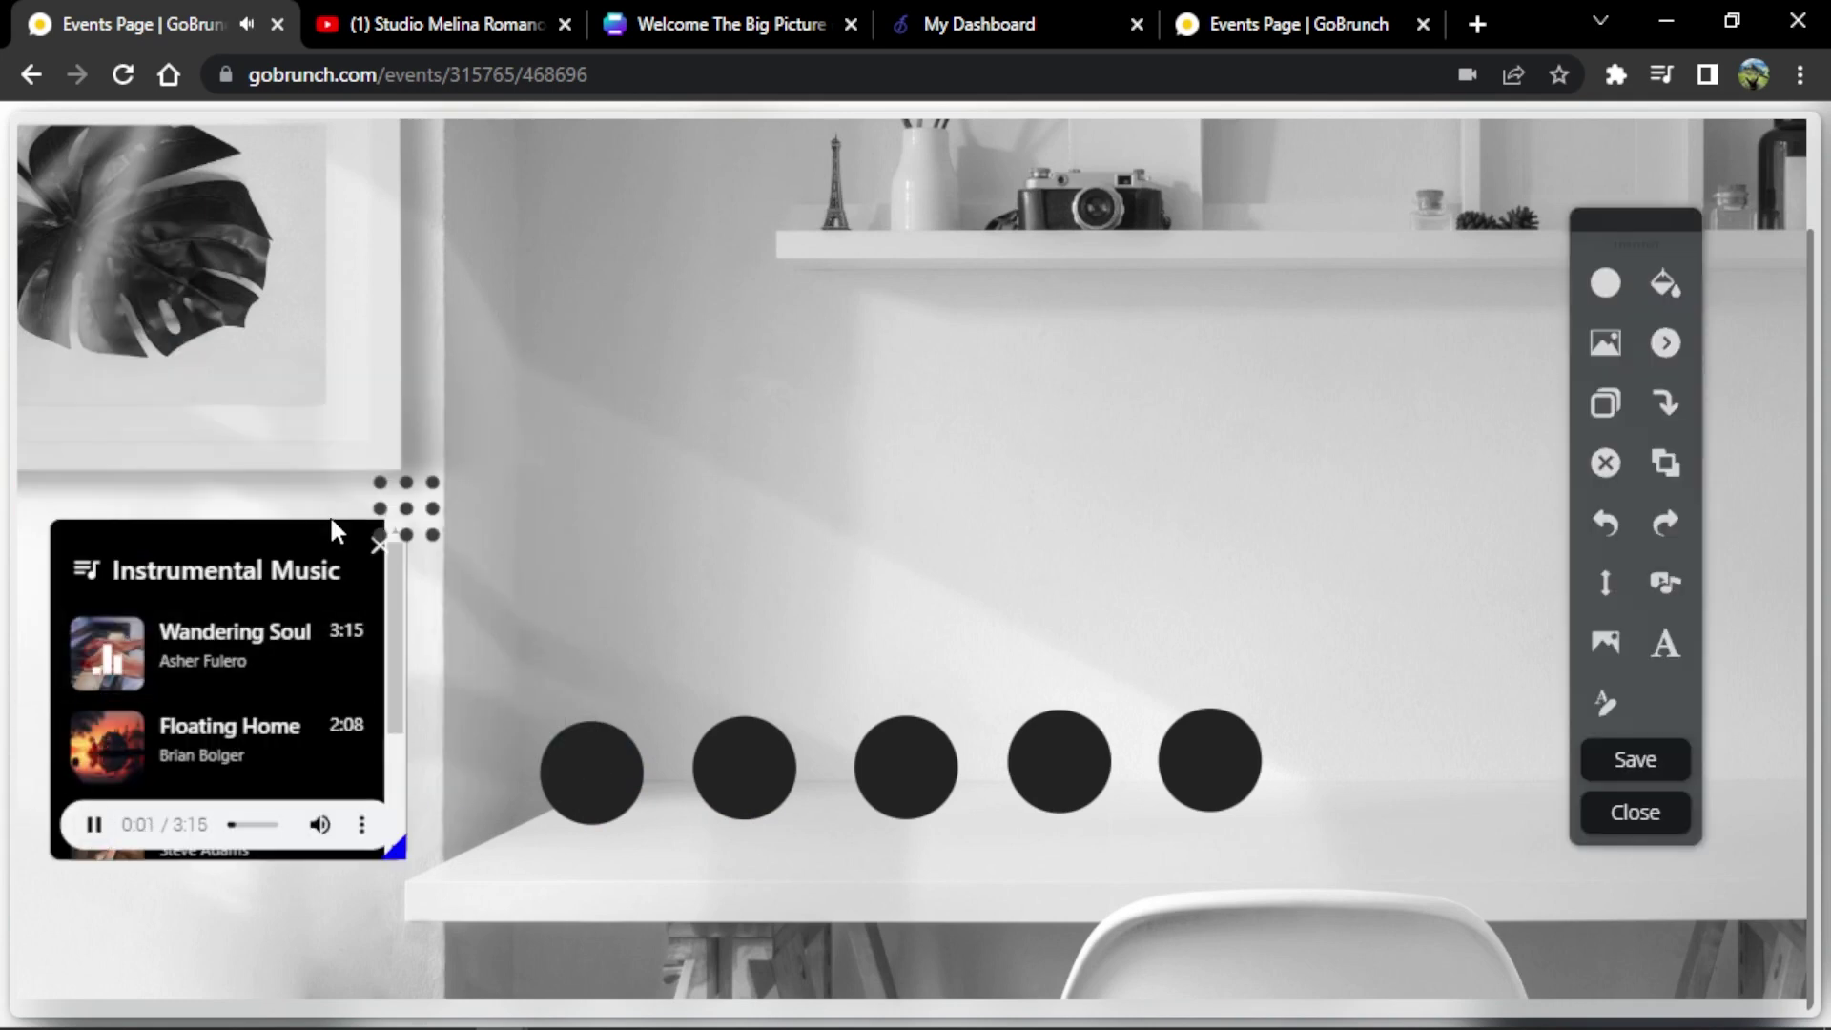
{"action": "scroll", "coordinate": [181, 641], "scroll_direction": "down", "scroll_amount": 1}
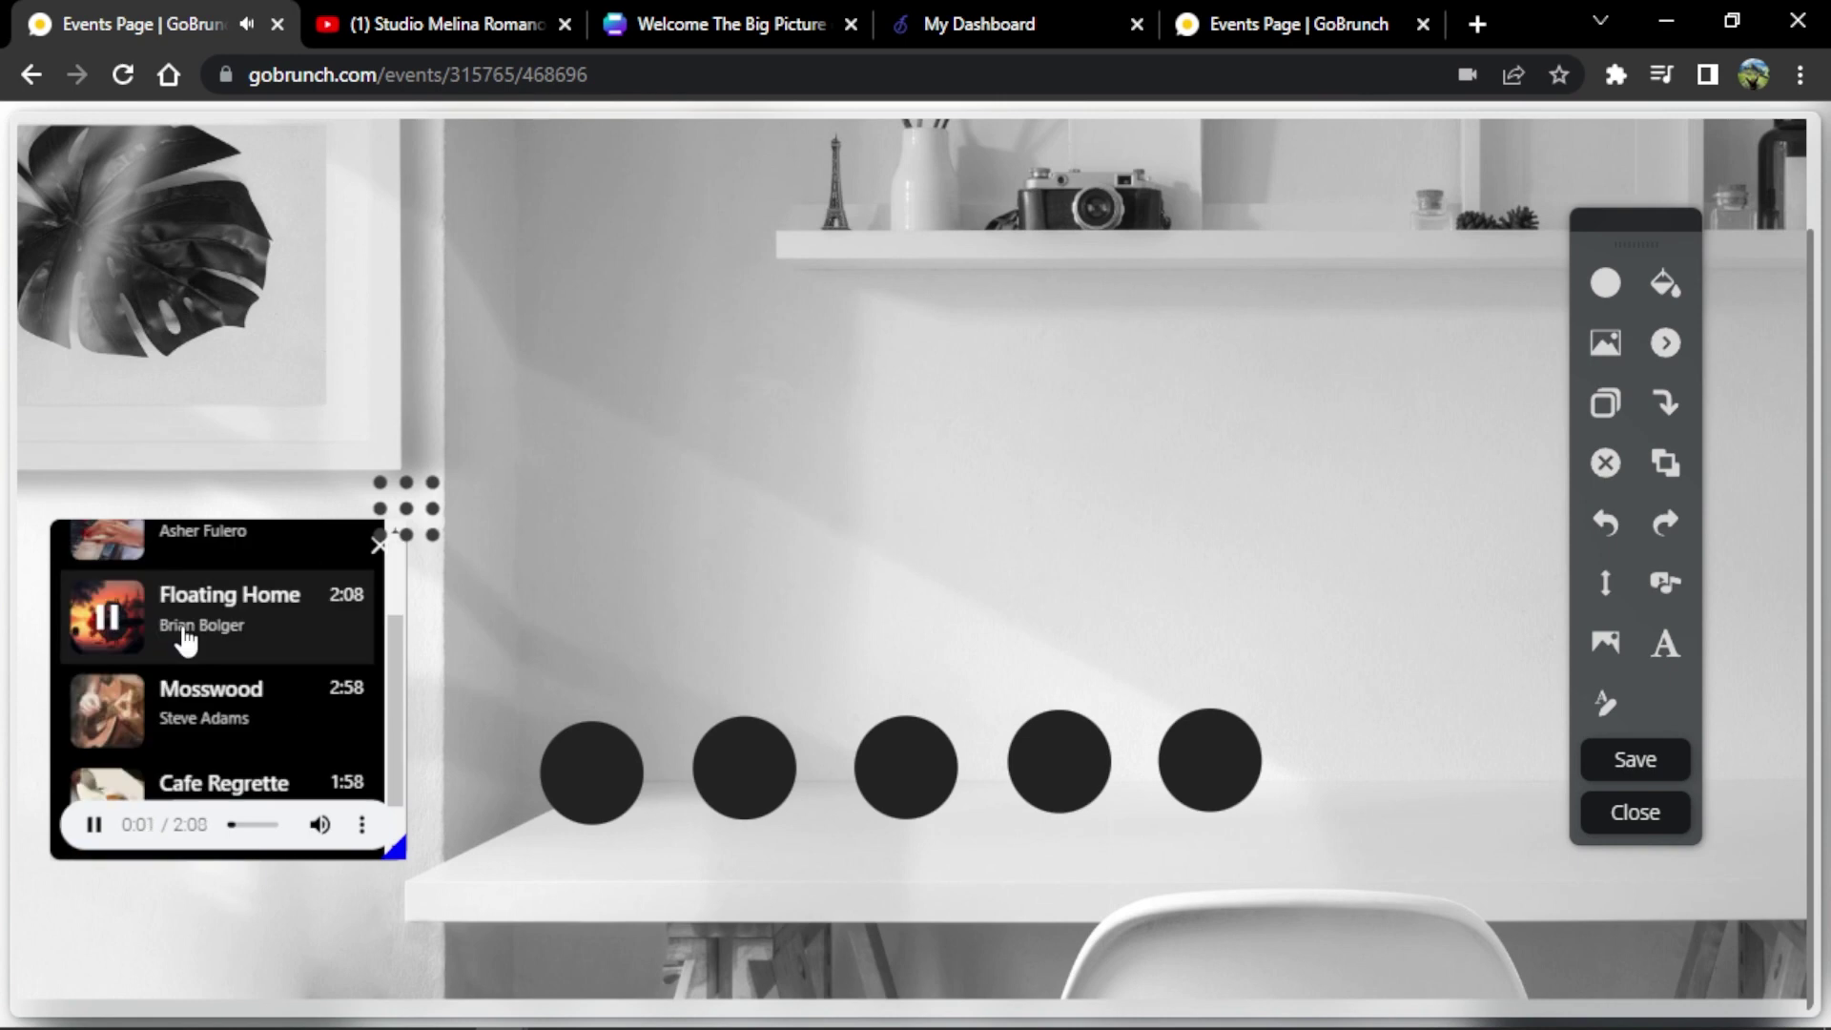
{"action": "left_click", "coordinate": [180, 642]}
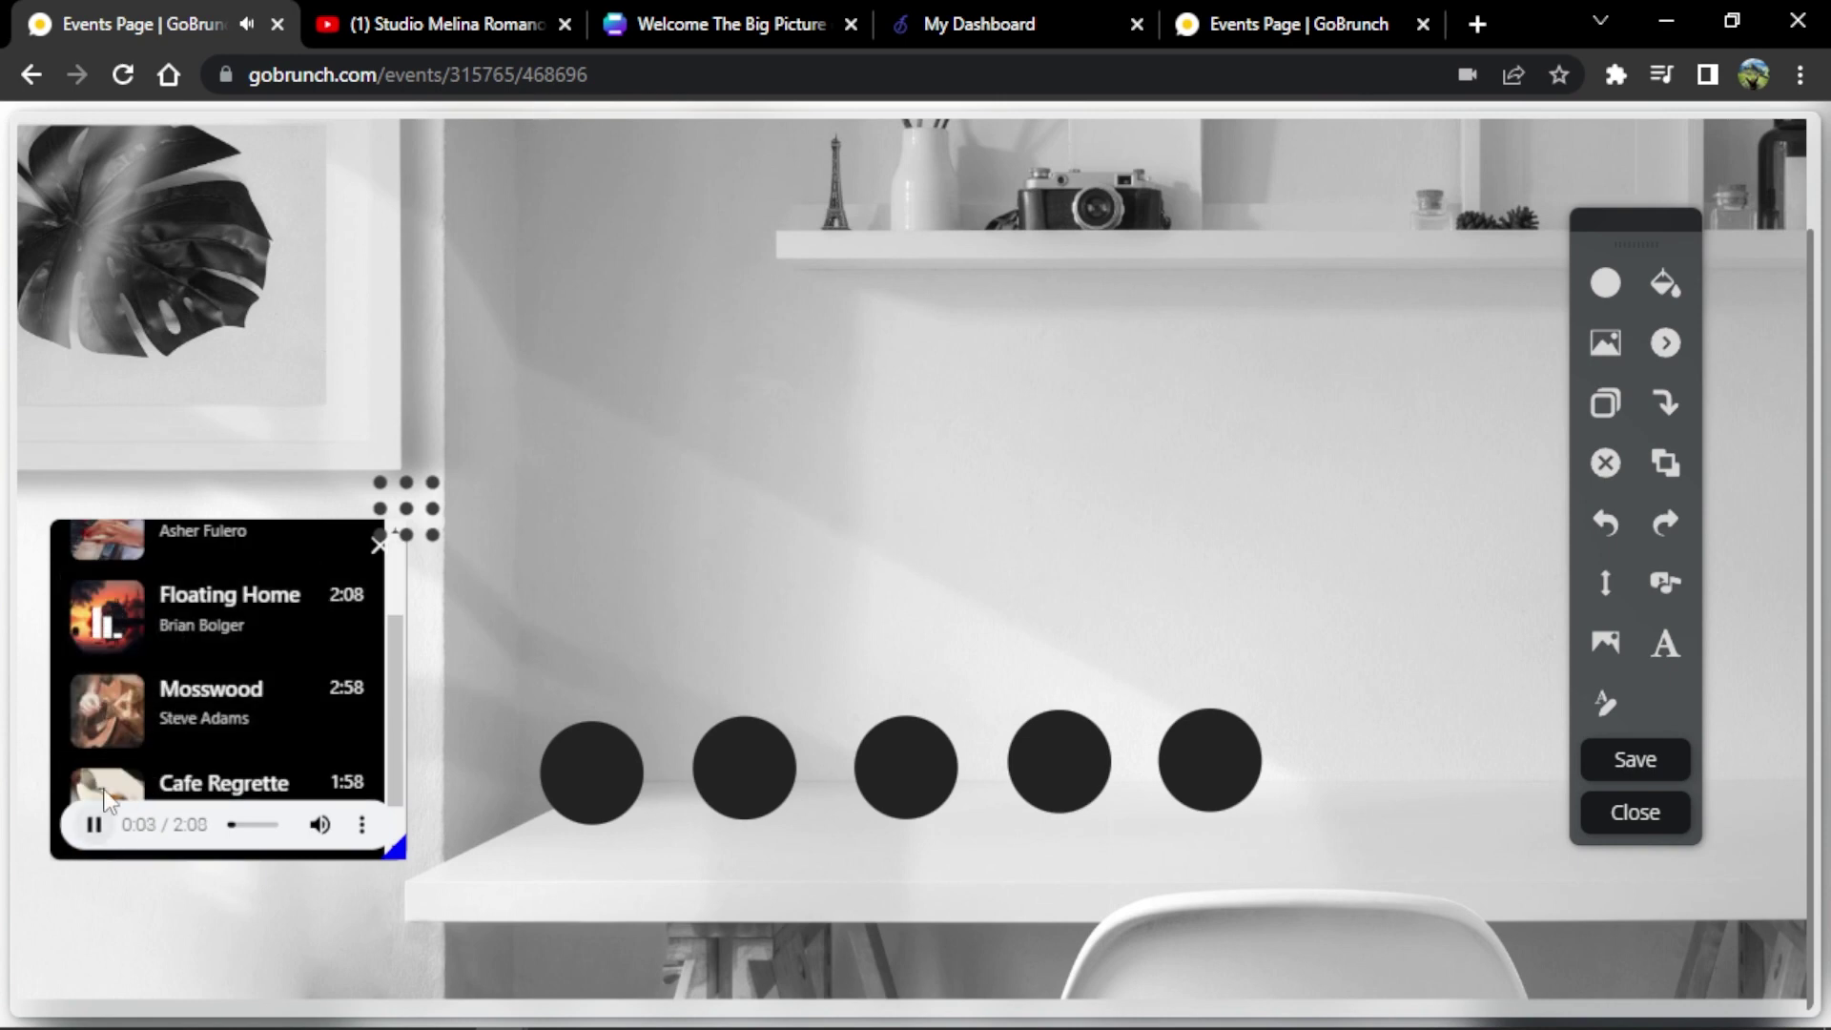
{"action": "scroll", "coordinate": [153, 682], "scroll_direction": "up", "scroll_amount": 2}
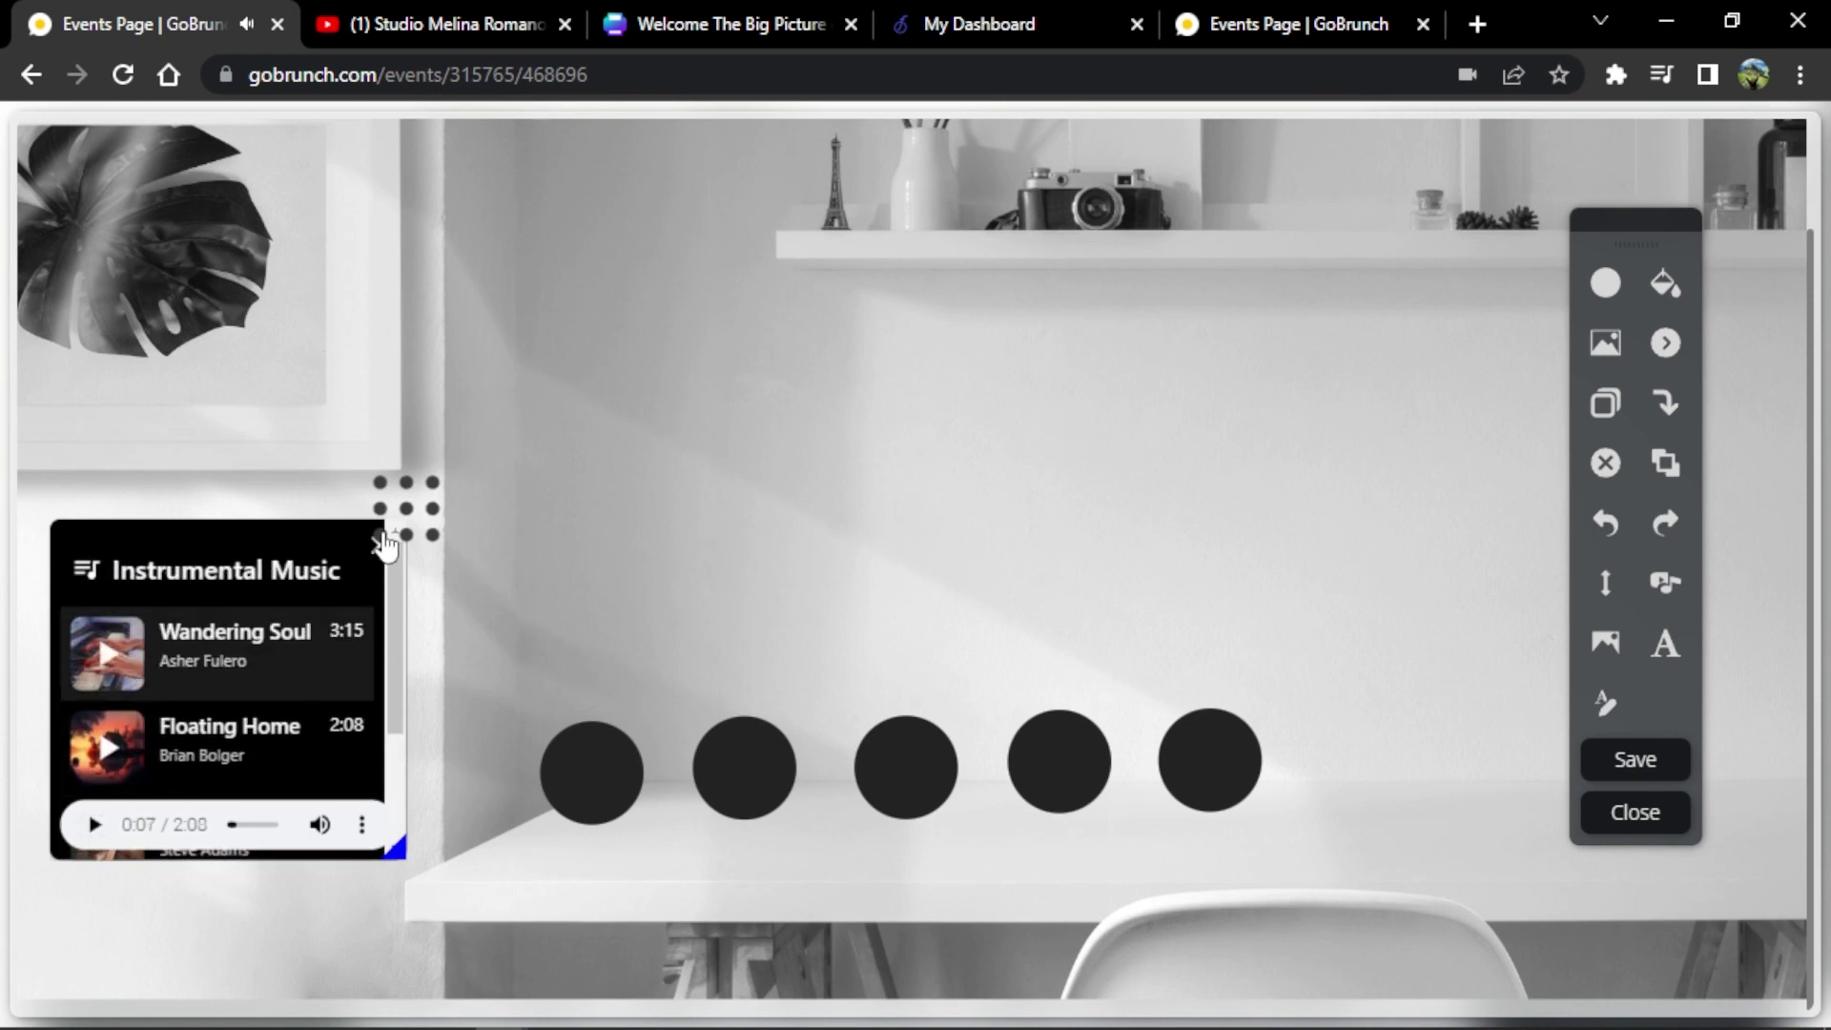
{"action": "left_click_drag", "start_coordinate": [1632, 223], "coordinate": [1668, 219]}
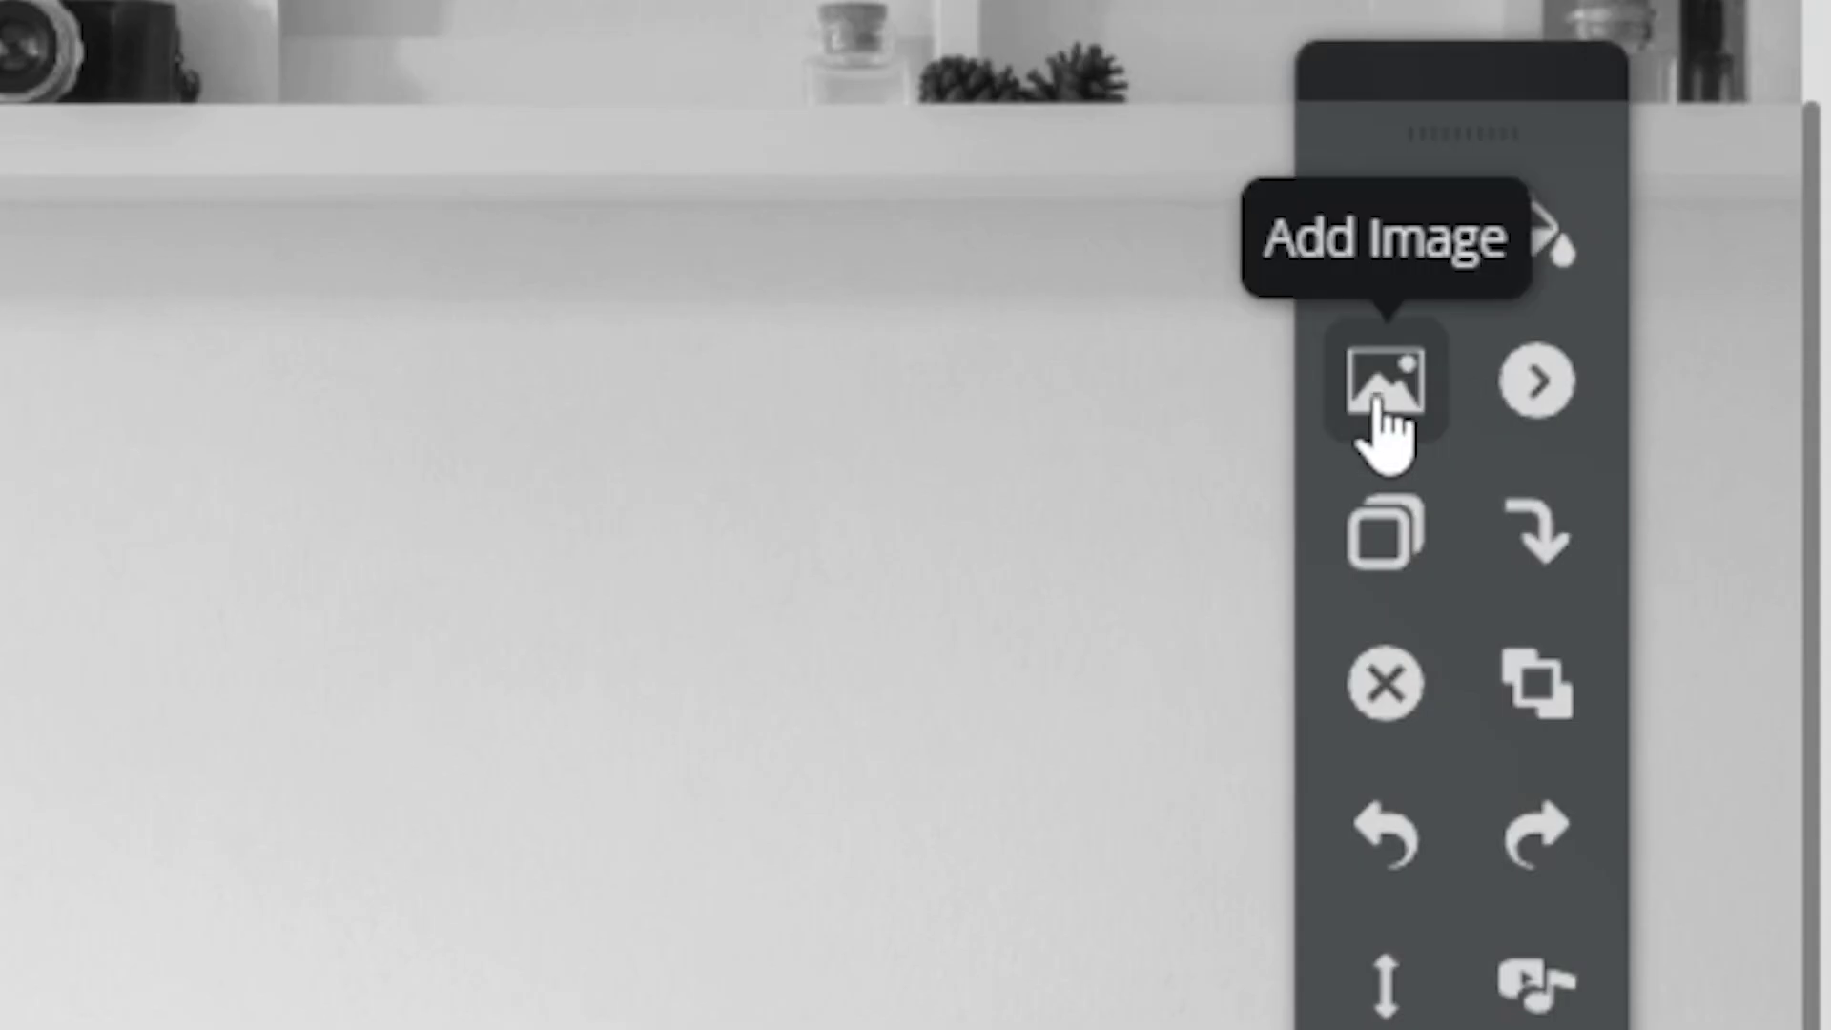
Step: Insert floor-plan image 01 from the Content folder, shrink it, and shift it slightly left
{"action": "left_click", "coordinate": [1383, 419]}
{"action": "left_click", "coordinate": [919, 595]}
{"action": "double_click", "coordinate": [365, 274]}
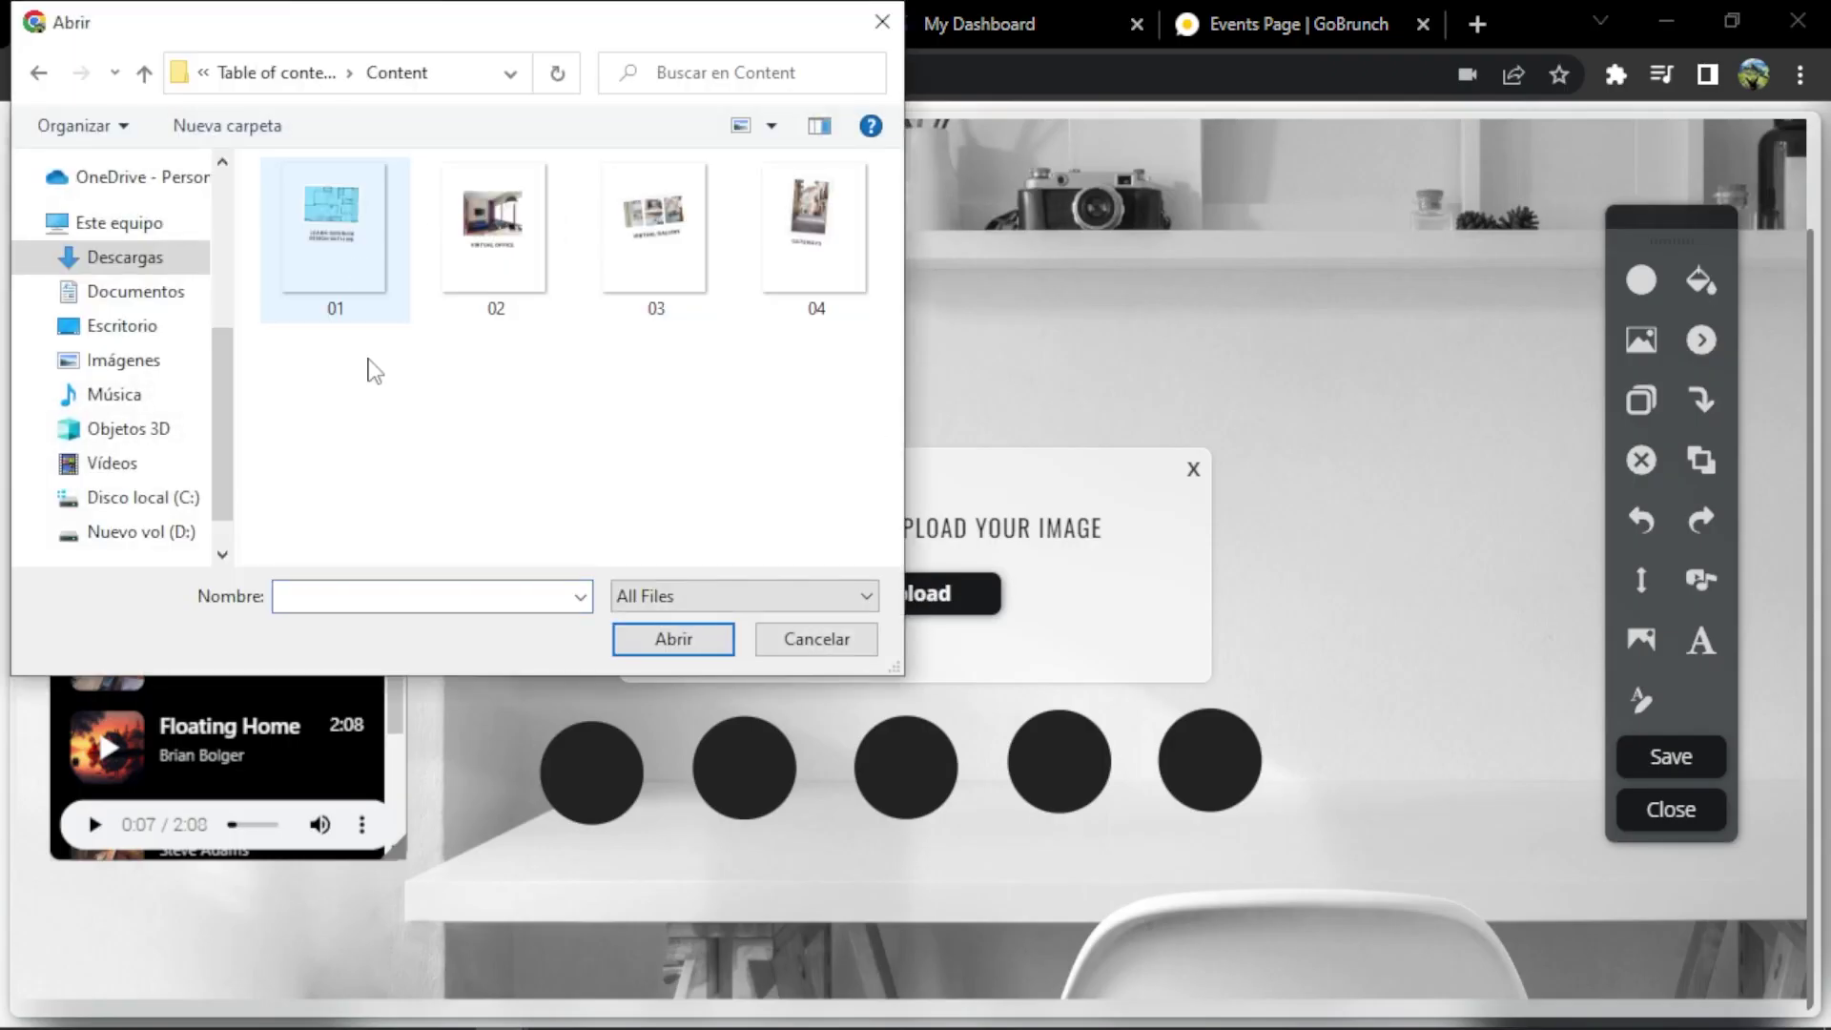
{"action": "double_click", "coordinate": [353, 292]}
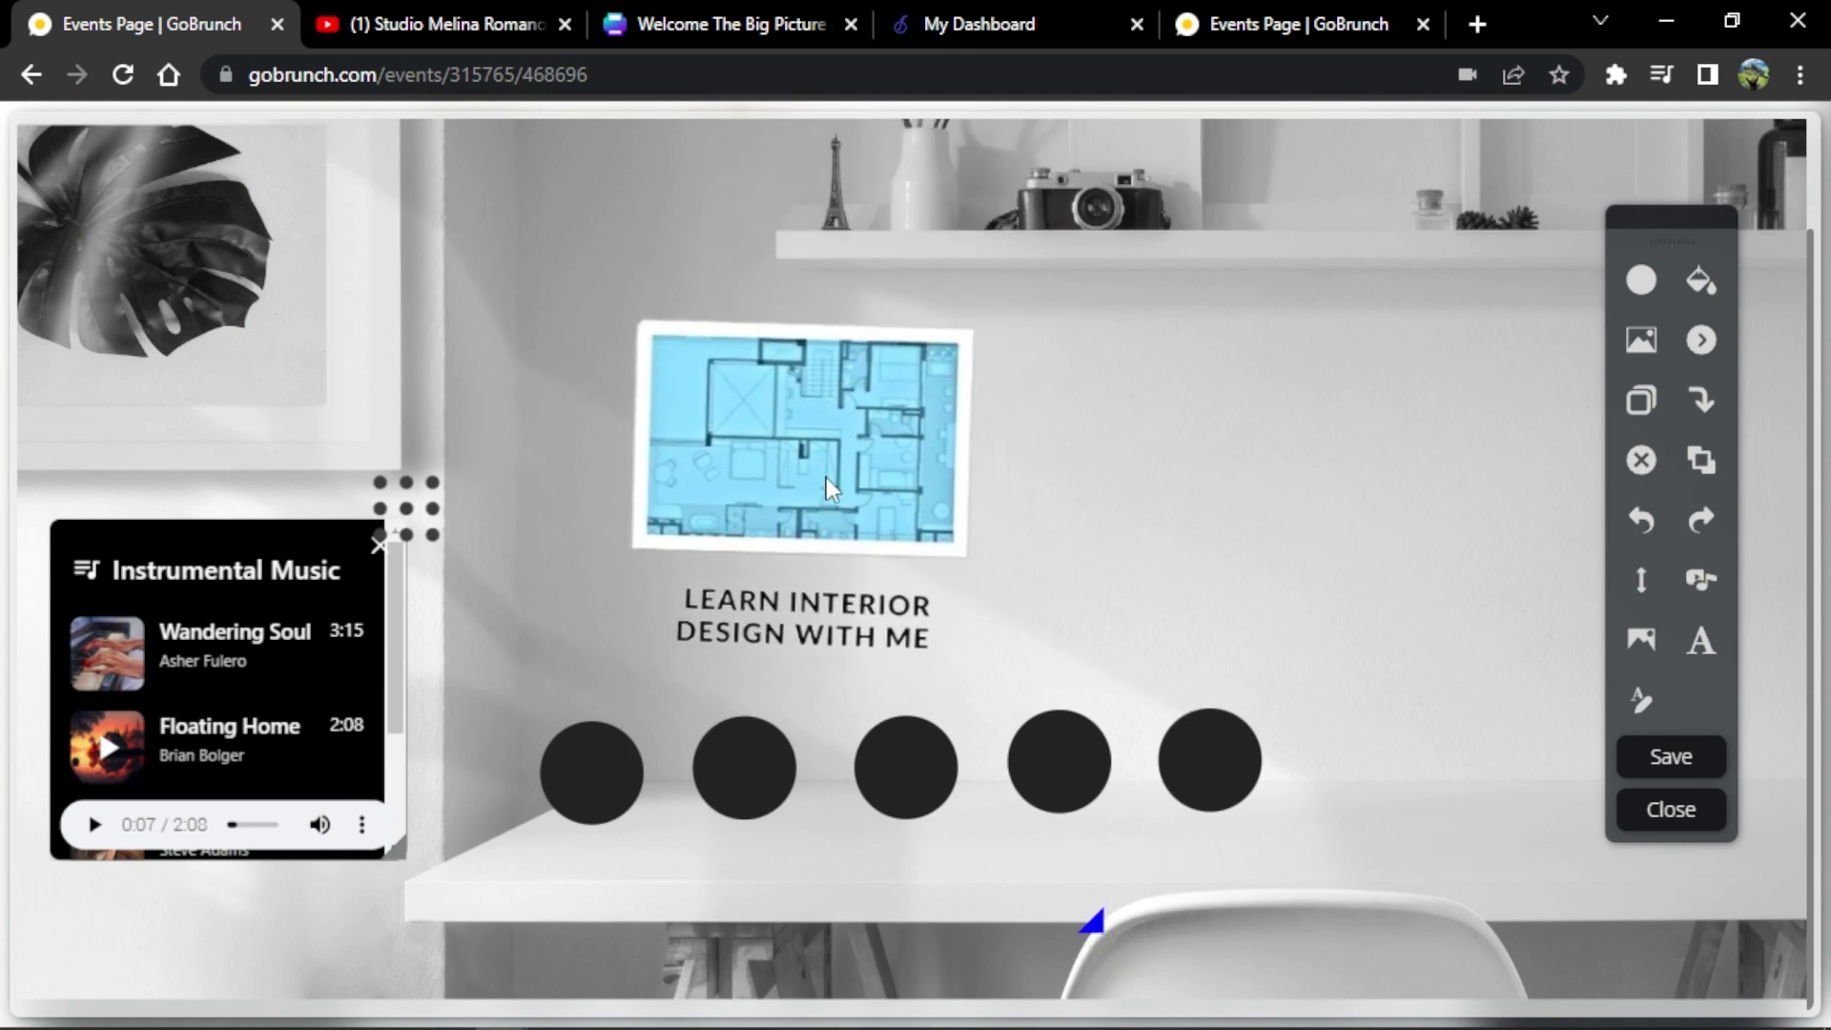
{"action": "left_click_drag", "start_coordinate": [1093, 927], "coordinate": [911, 689]}
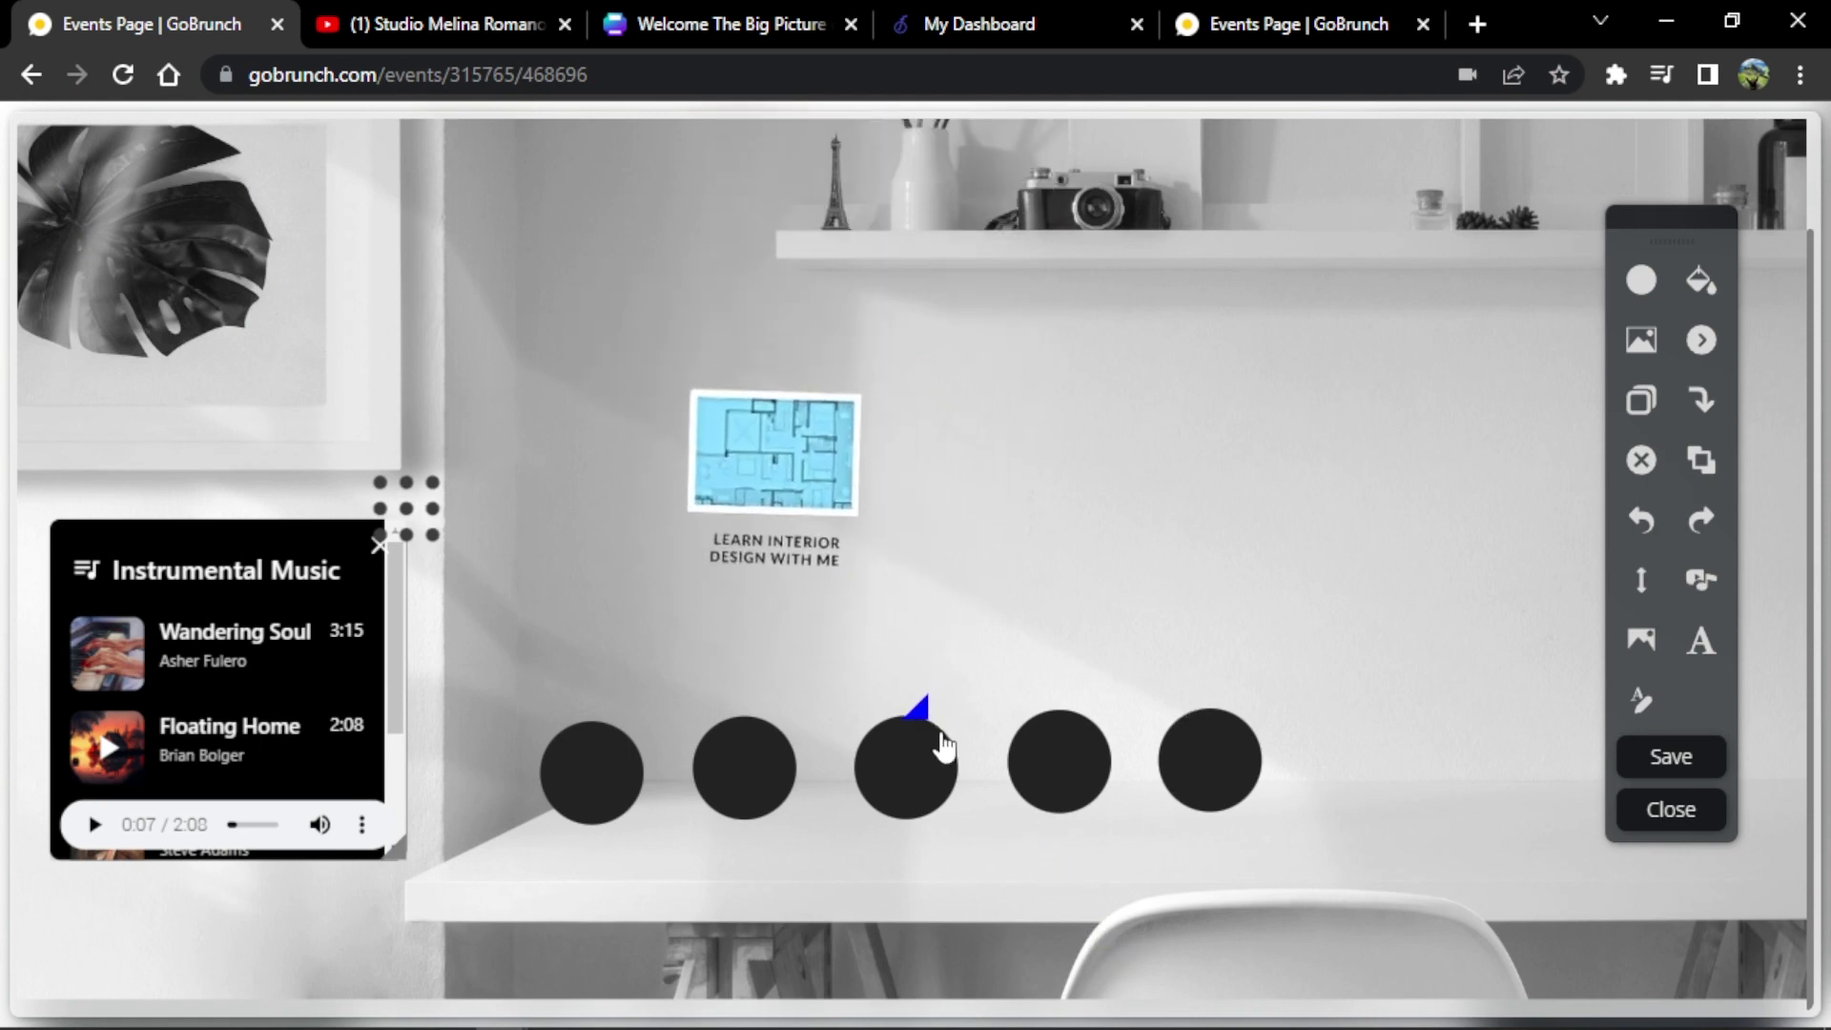
{"action": "left_click_drag", "start_coordinate": [797, 469], "coordinate": [702, 468]}
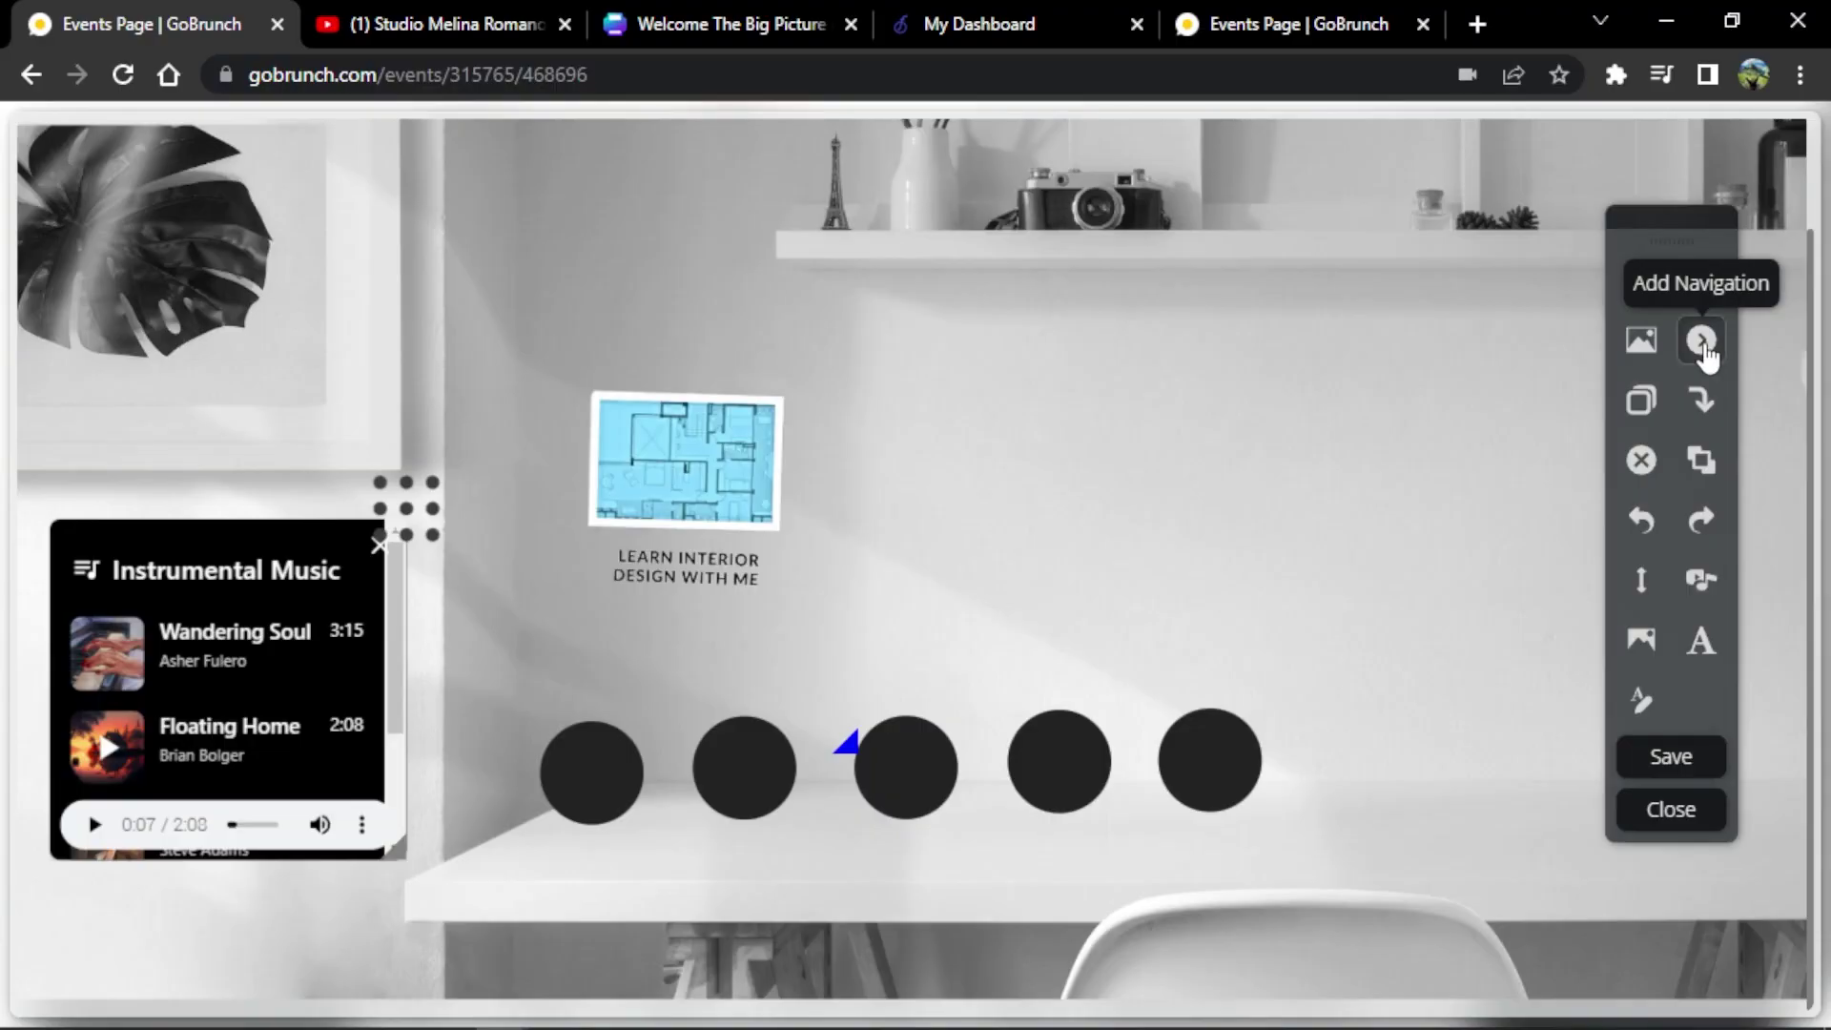
Step: Place a left-pointing navigation arrow on the floor plan, link it to a newly created room, and save
{"action": "left_click", "coordinate": [1504, 469]}
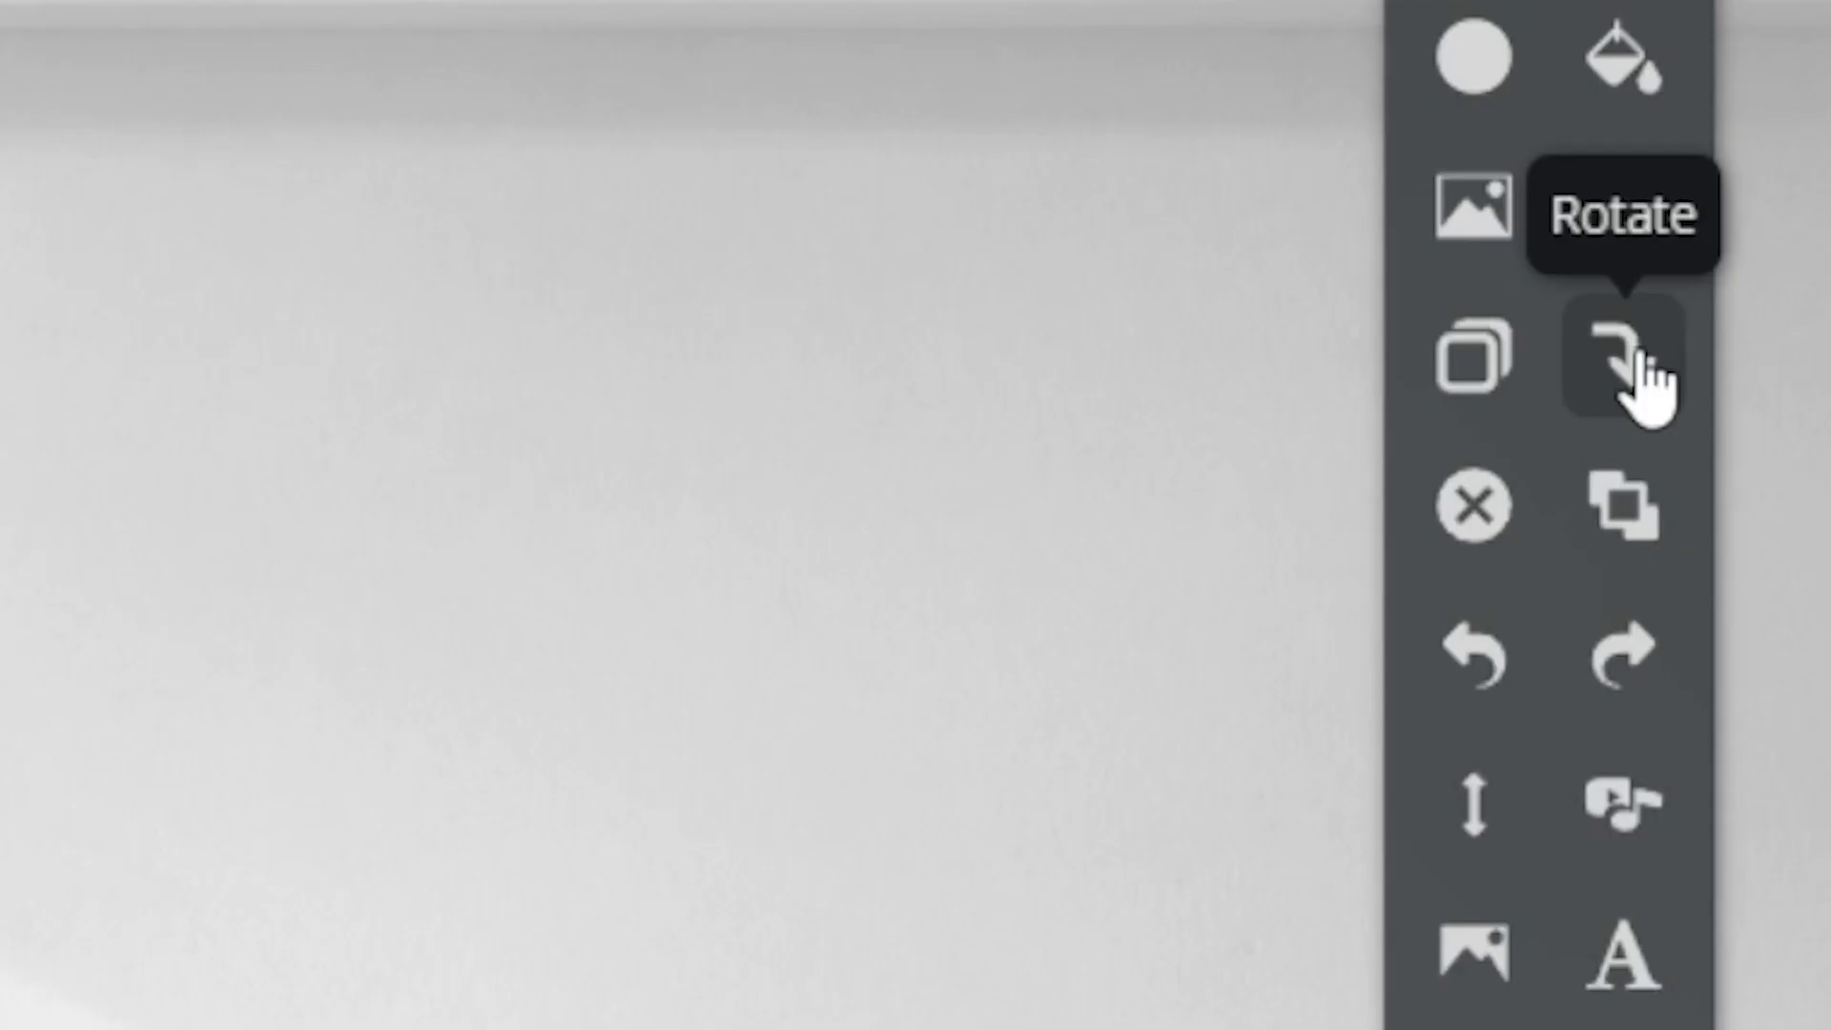
{"action": "left_click", "coordinate": [1642, 377]}
{"action": "left_click", "coordinate": [1642, 377]}
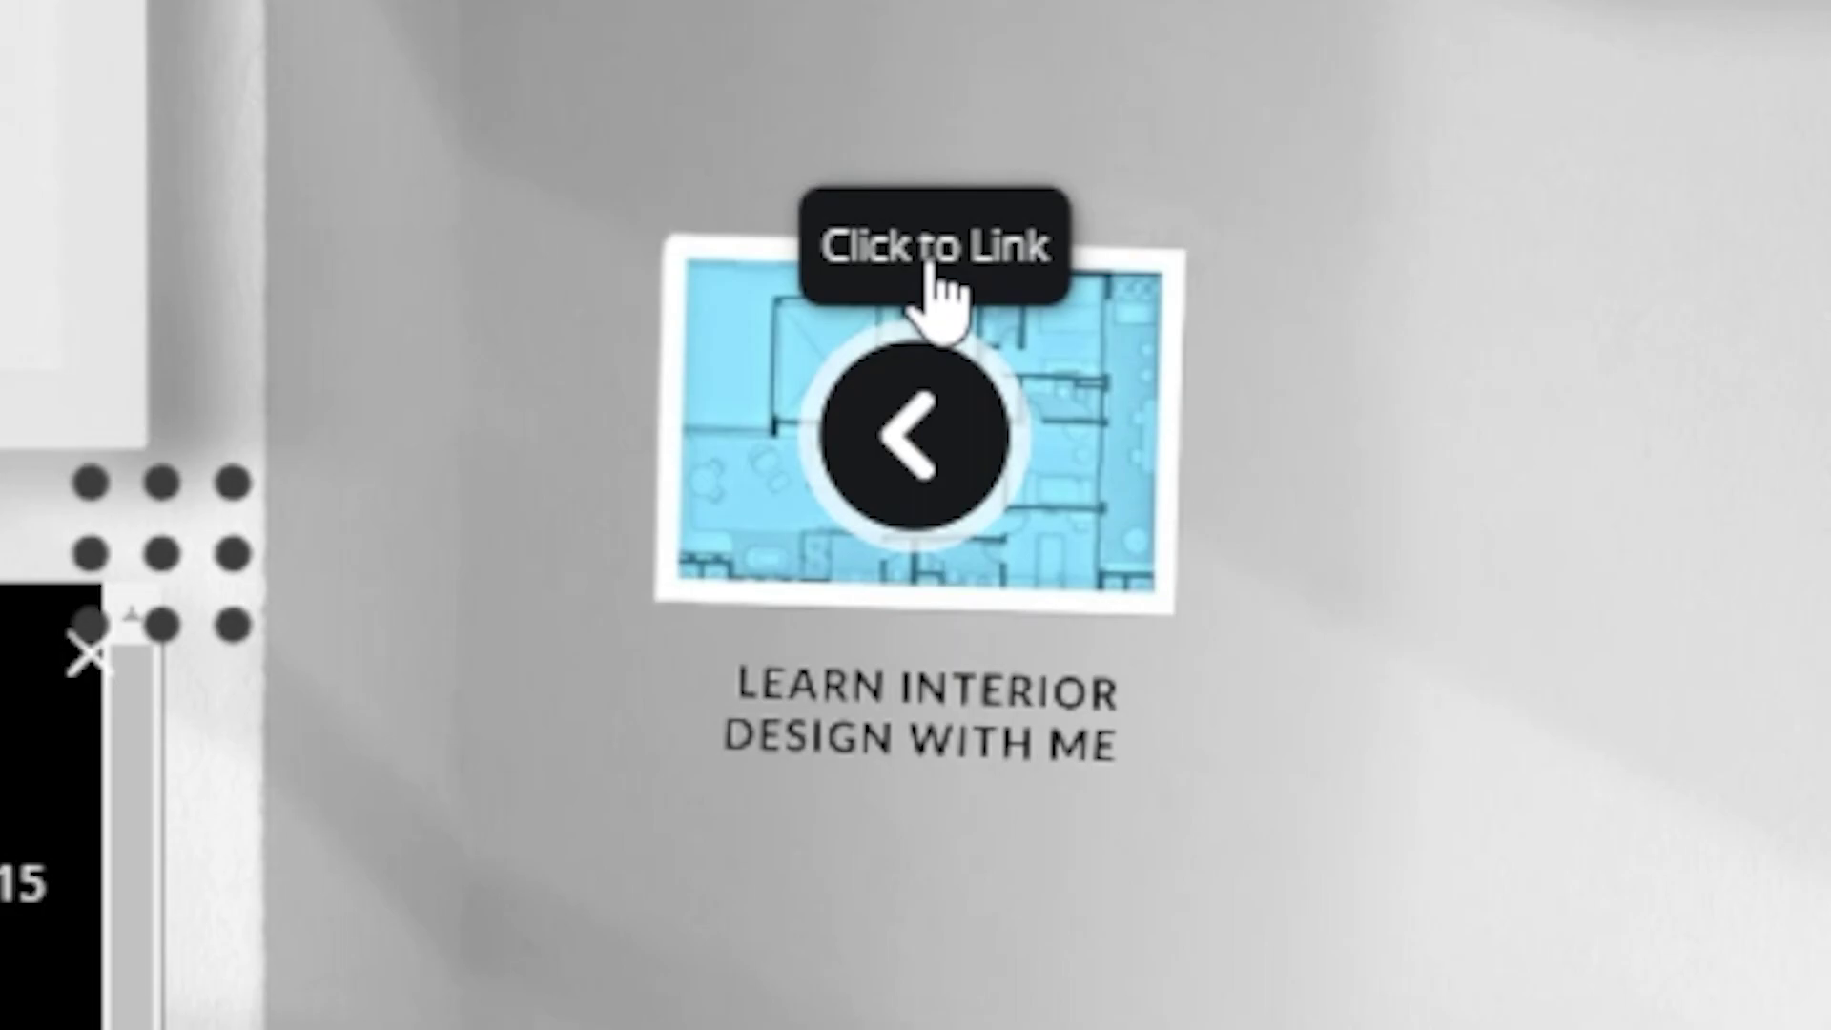
{"action": "left_click", "coordinate": [932, 272]}
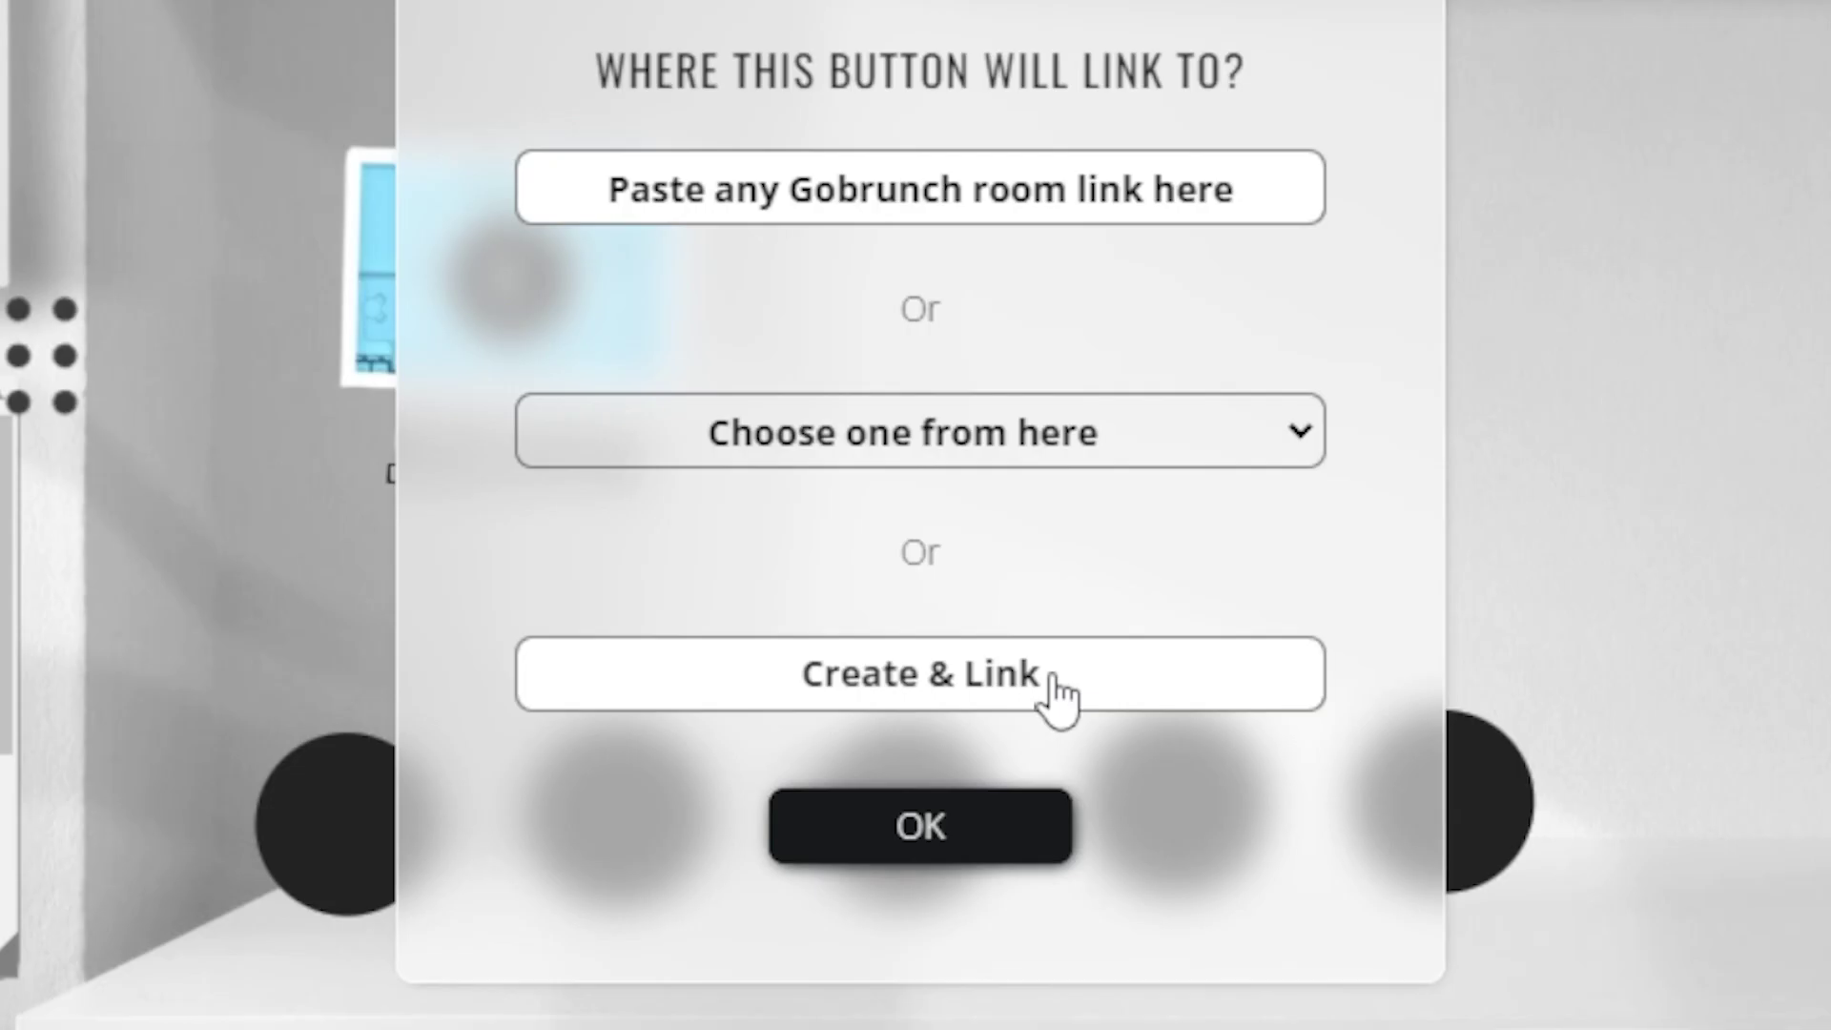
{"action": "left_click", "coordinate": [1049, 694]}
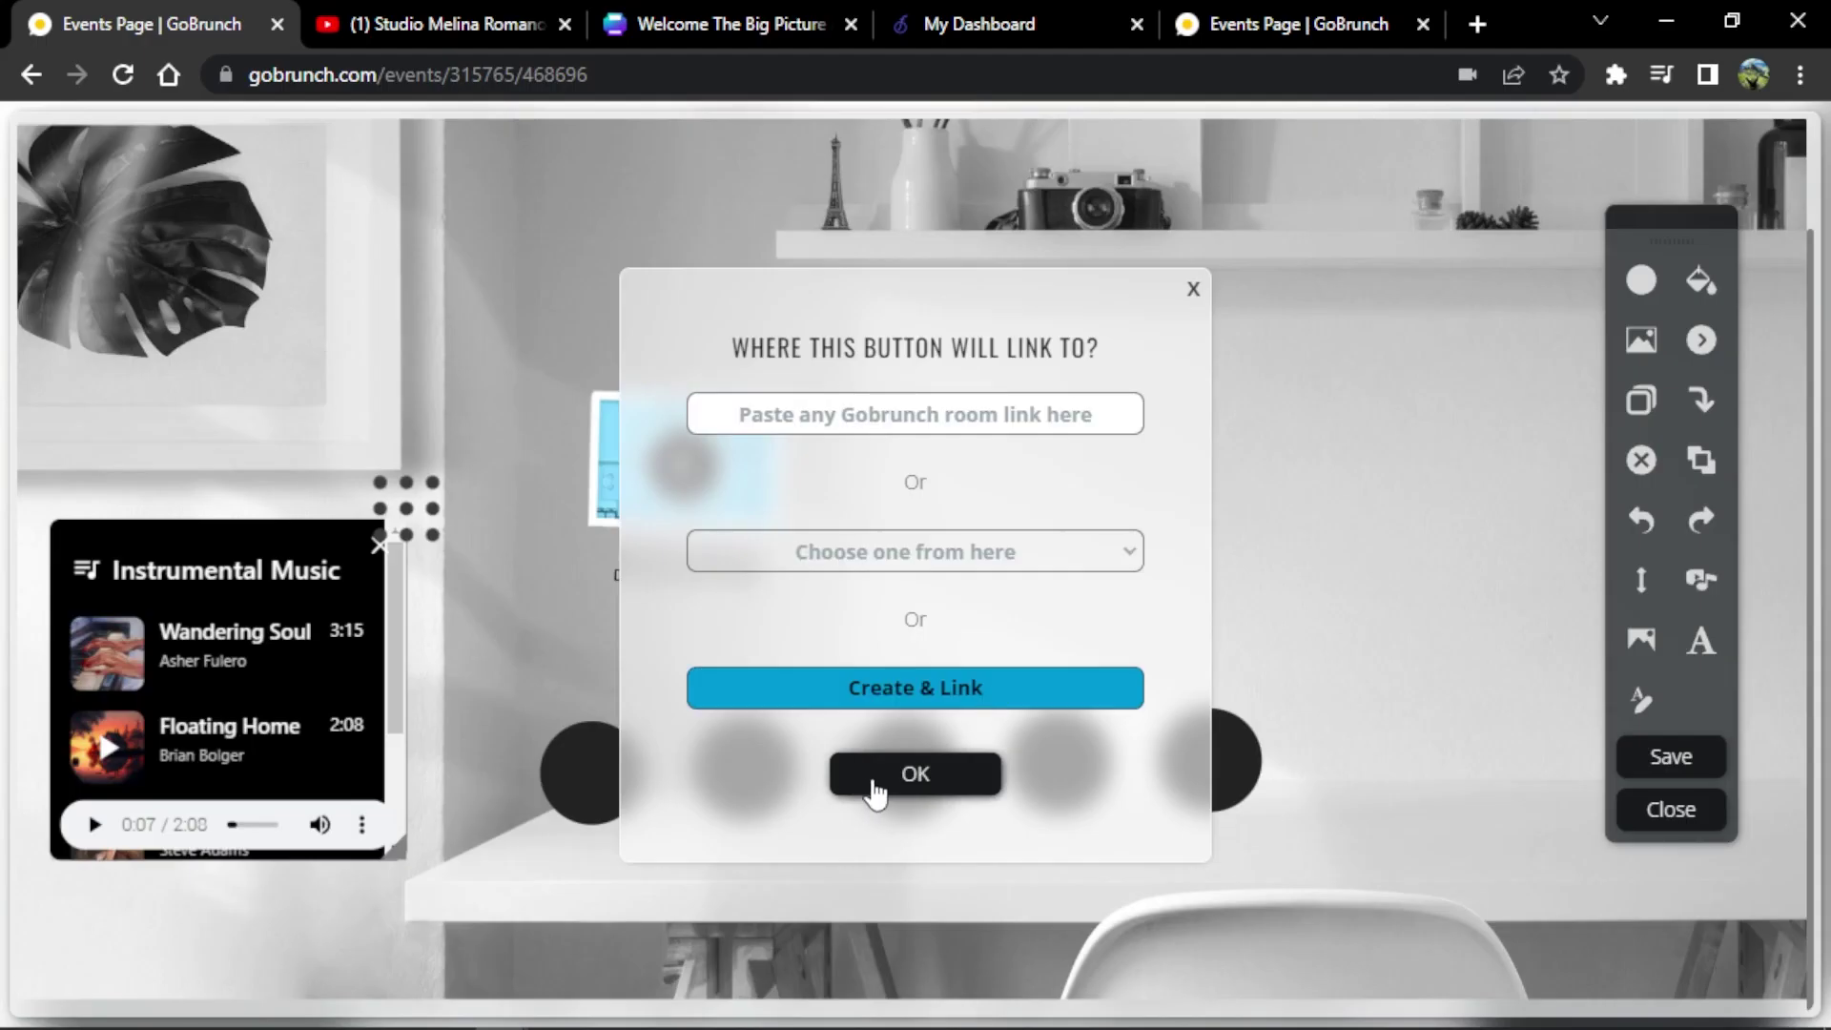
{"action": "left_click", "coordinate": [844, 843]}
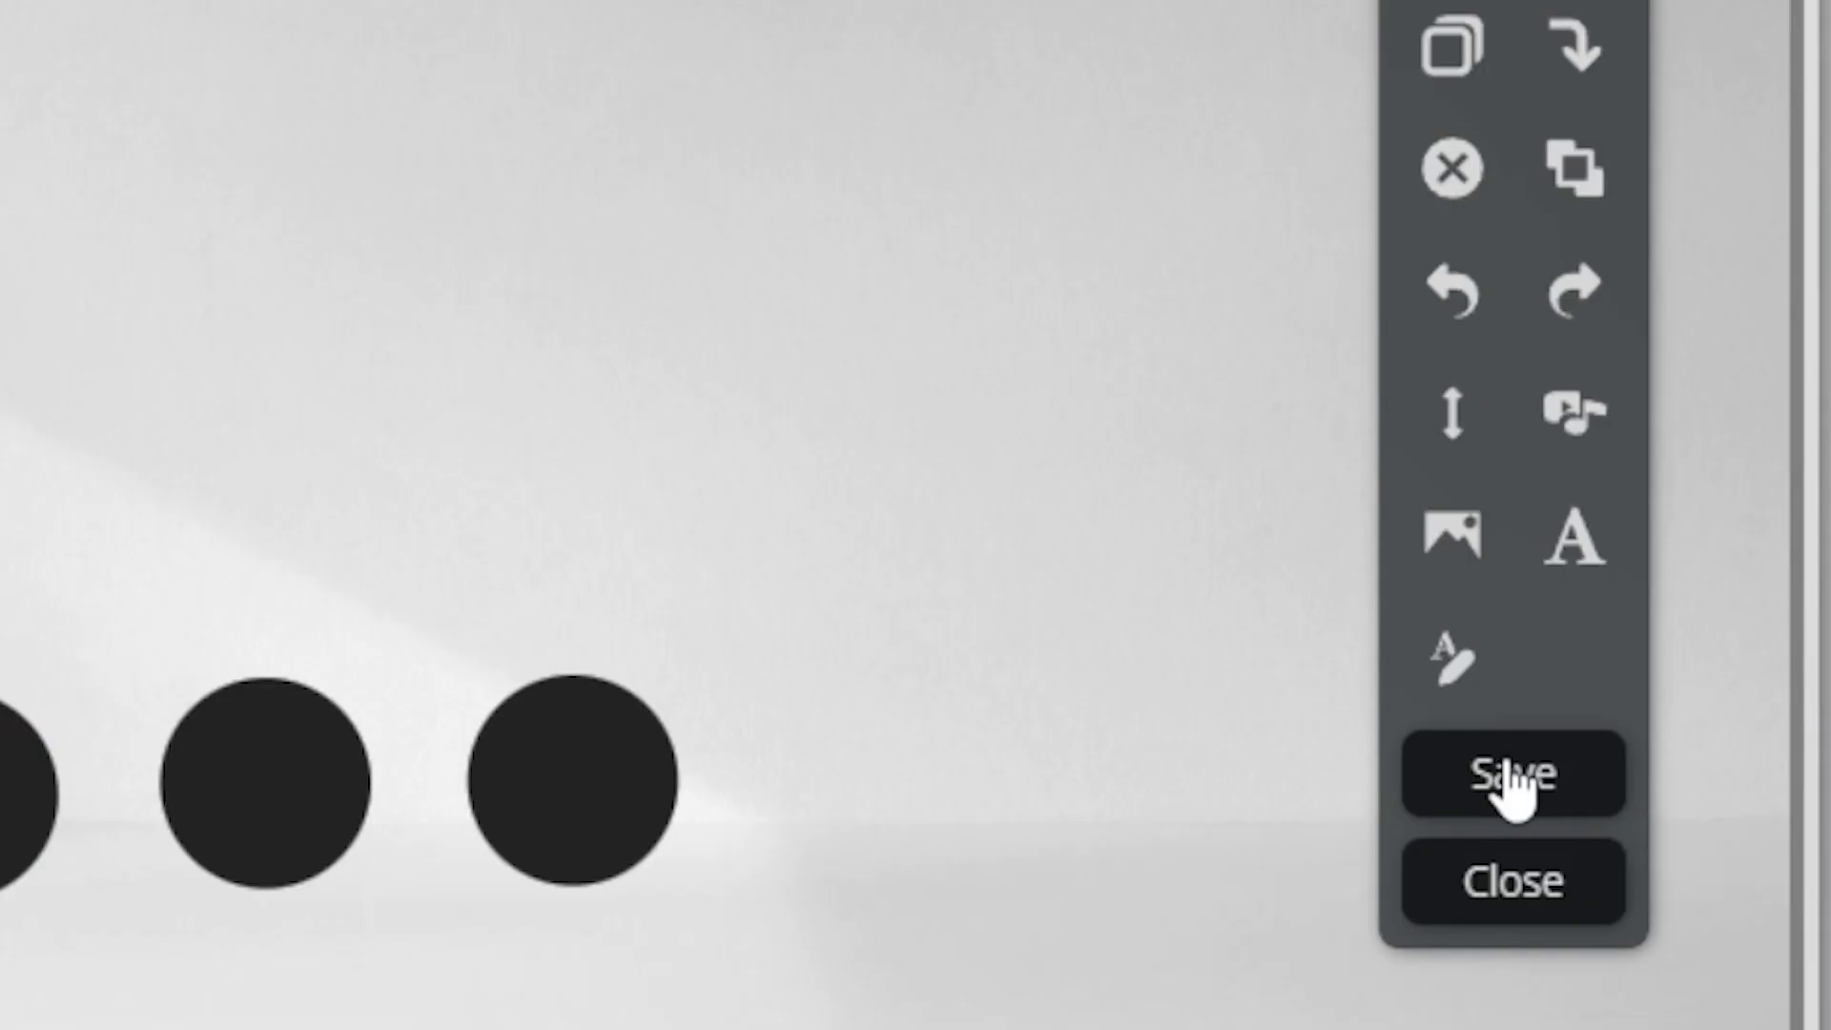
{"action": "left_click", "coordinate": [1514, 775]}
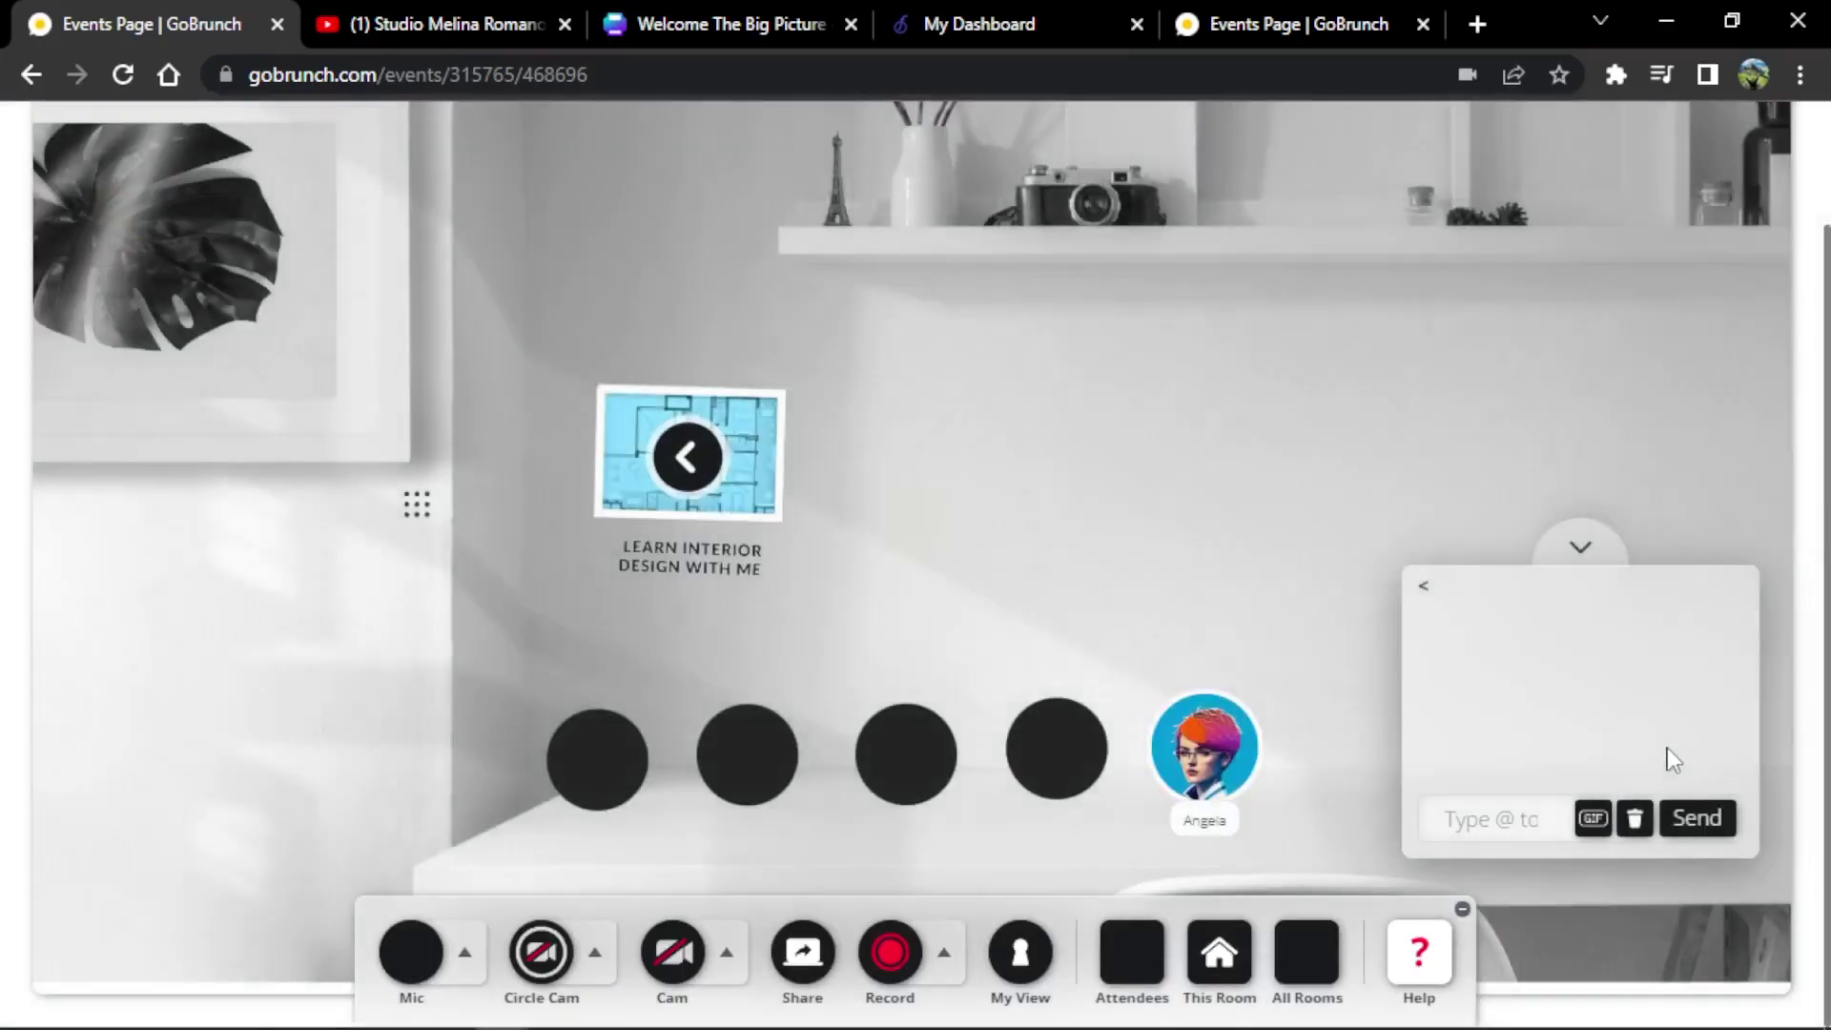
Step: Enter the TABLE OF CONTENT - COPY room through the floor plan's link, then collapse the chat panel
{"action": "scroll", "coordinate": [1599, 597], "scroll_direction": "down", "scroll_amount": 2}
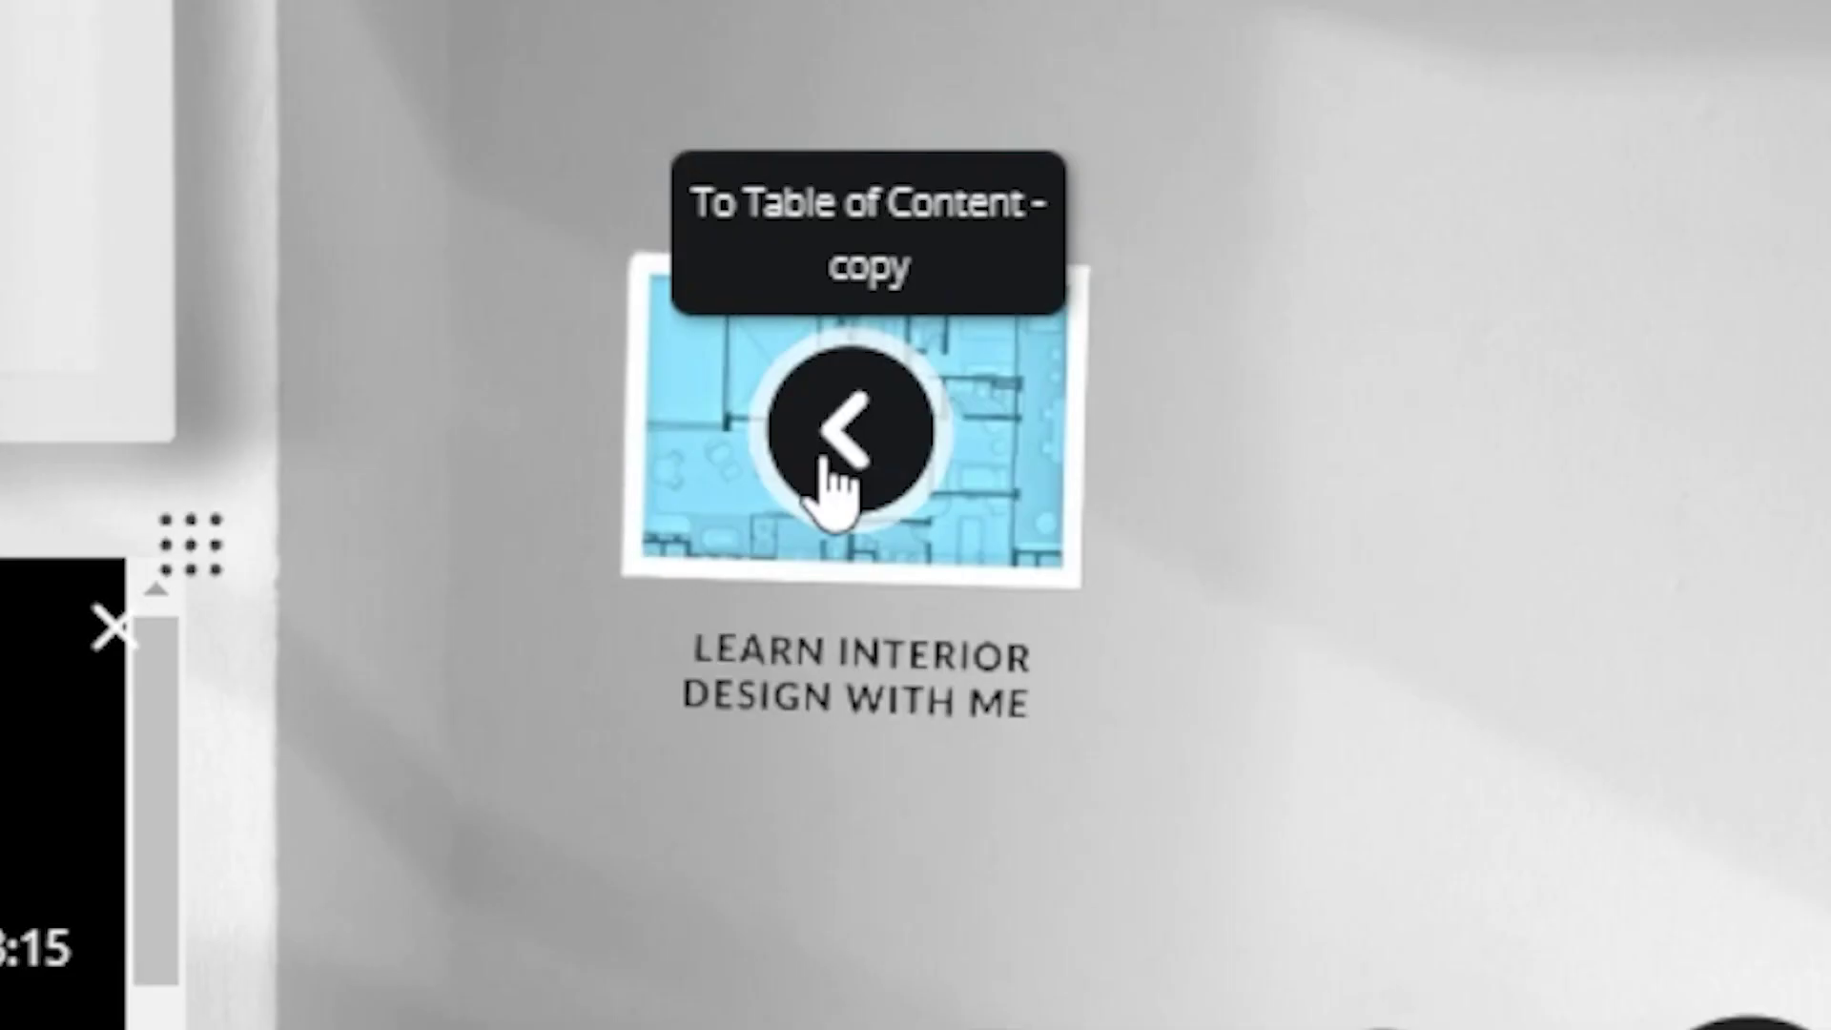
{"action": "left_click", "coordinate": [833, 486]}
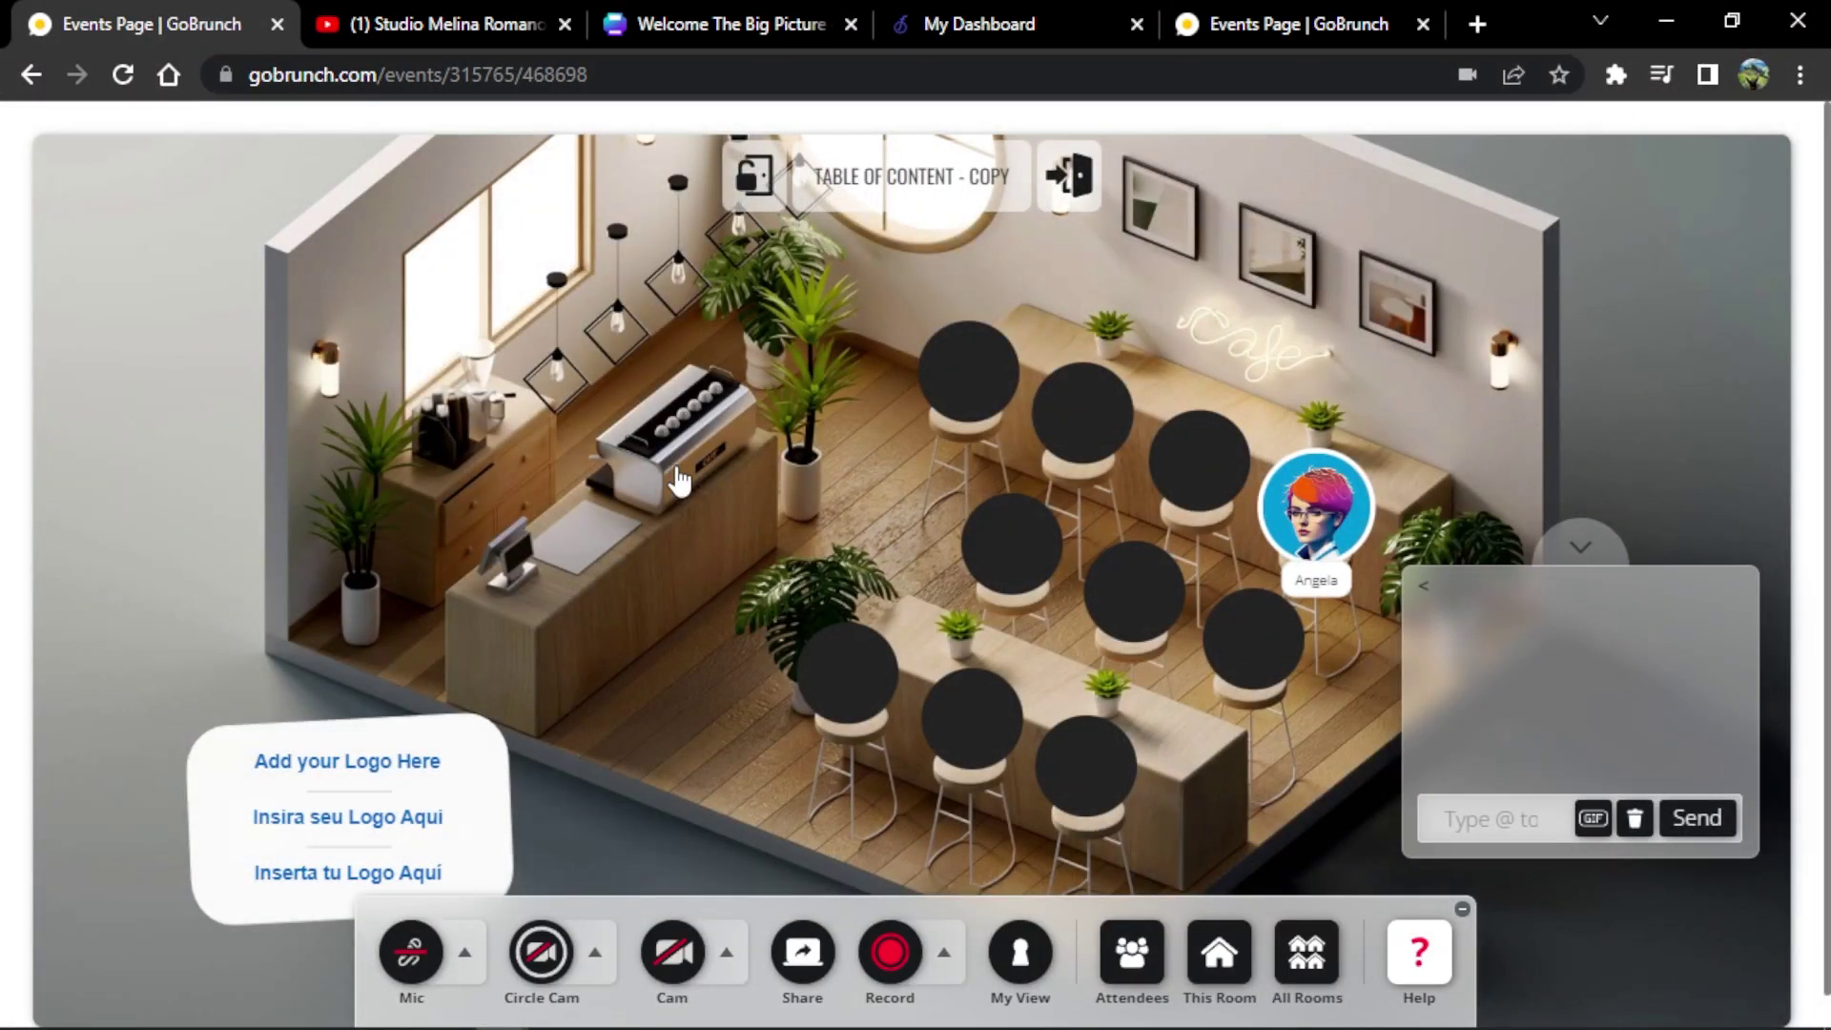
{"action": "left_click_drag", "start_coordinate": [1592, 591], "coordinate": [1618, 700]}
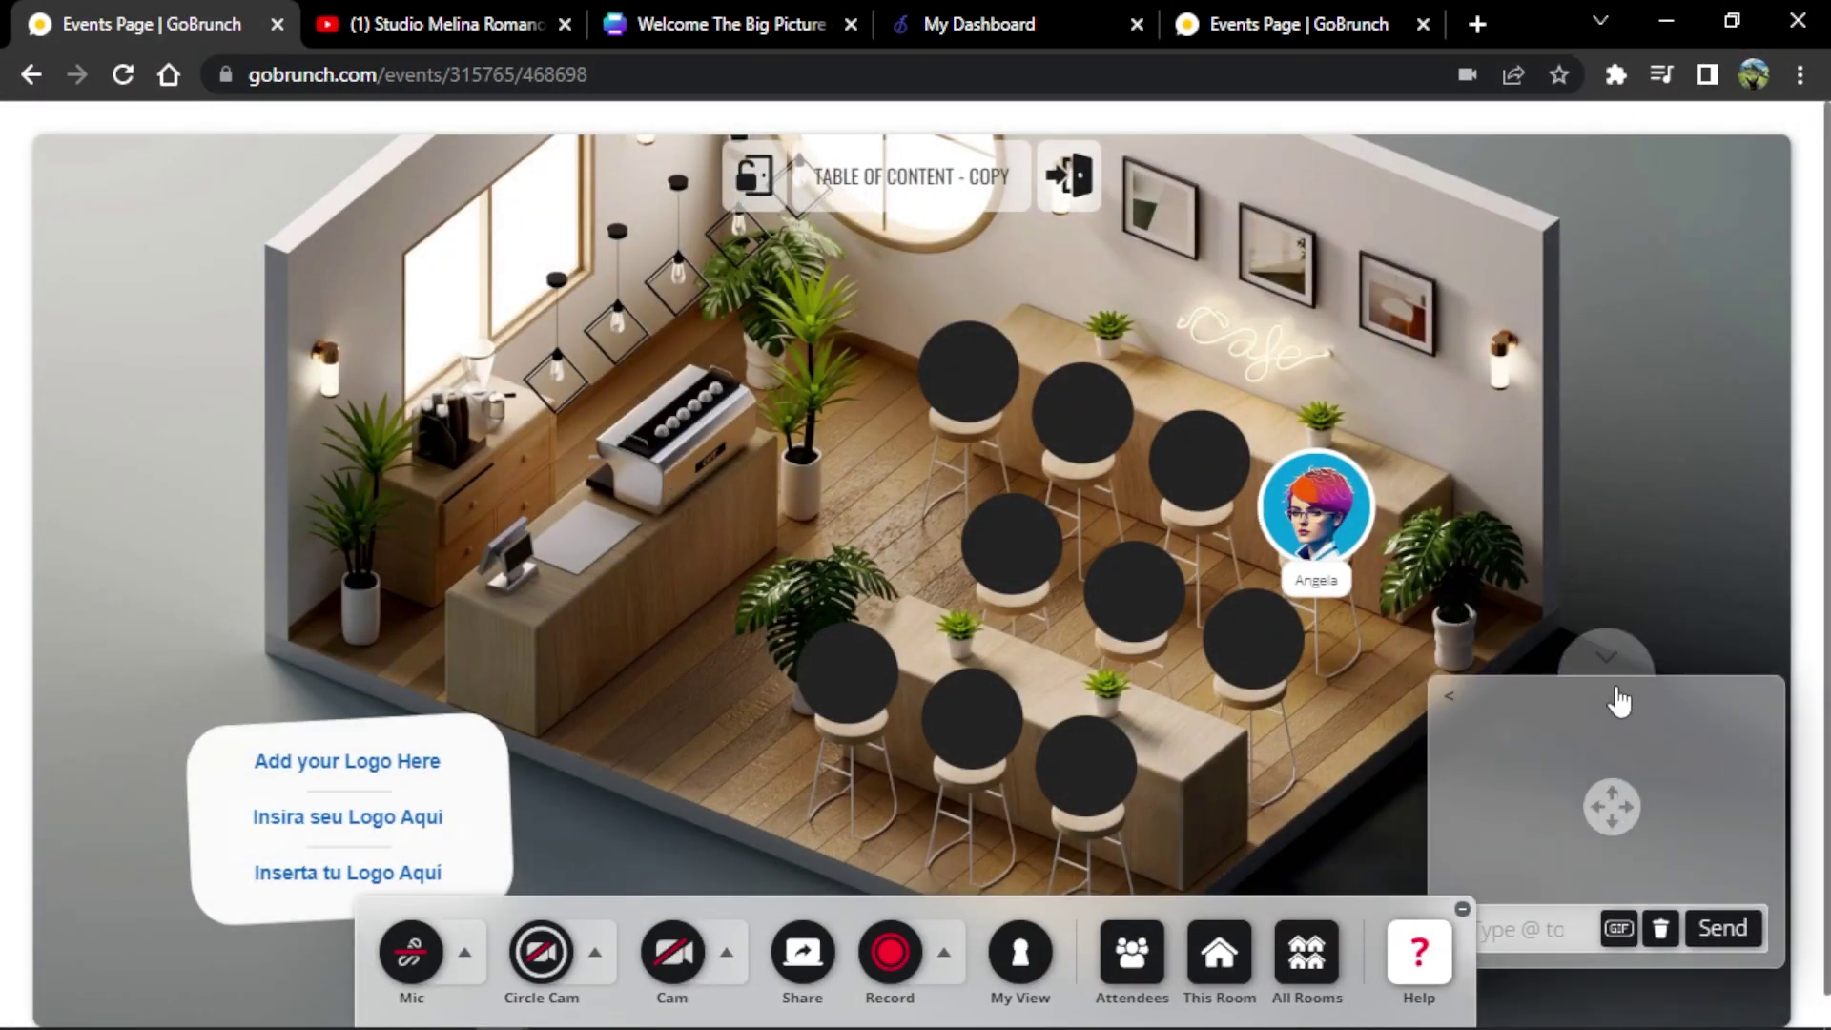
{"action": "left_click", "coordinate": [1620, 670]}
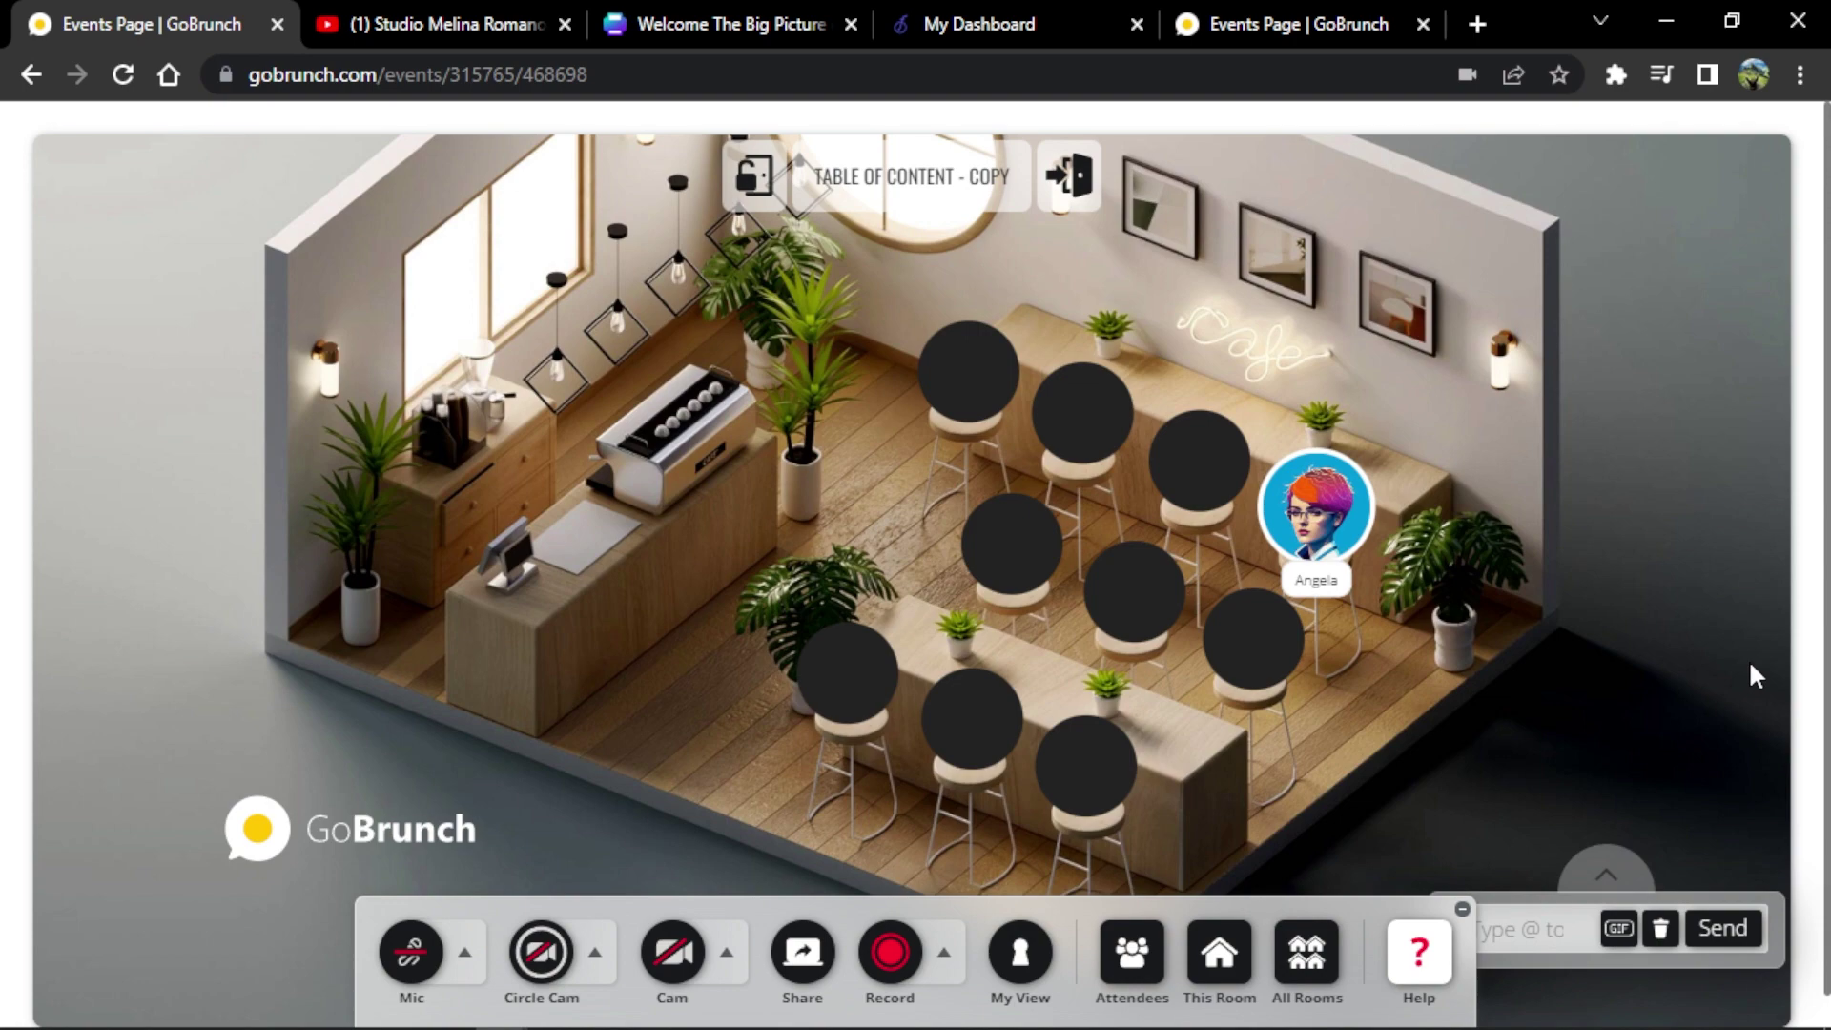
Step: Set image 01 from the Certifications Program folder as the room's background
{"action": "left_click", "coordinate": [1223, 944]}
{"action": "left_click", "coordinate": [1130, 691]}
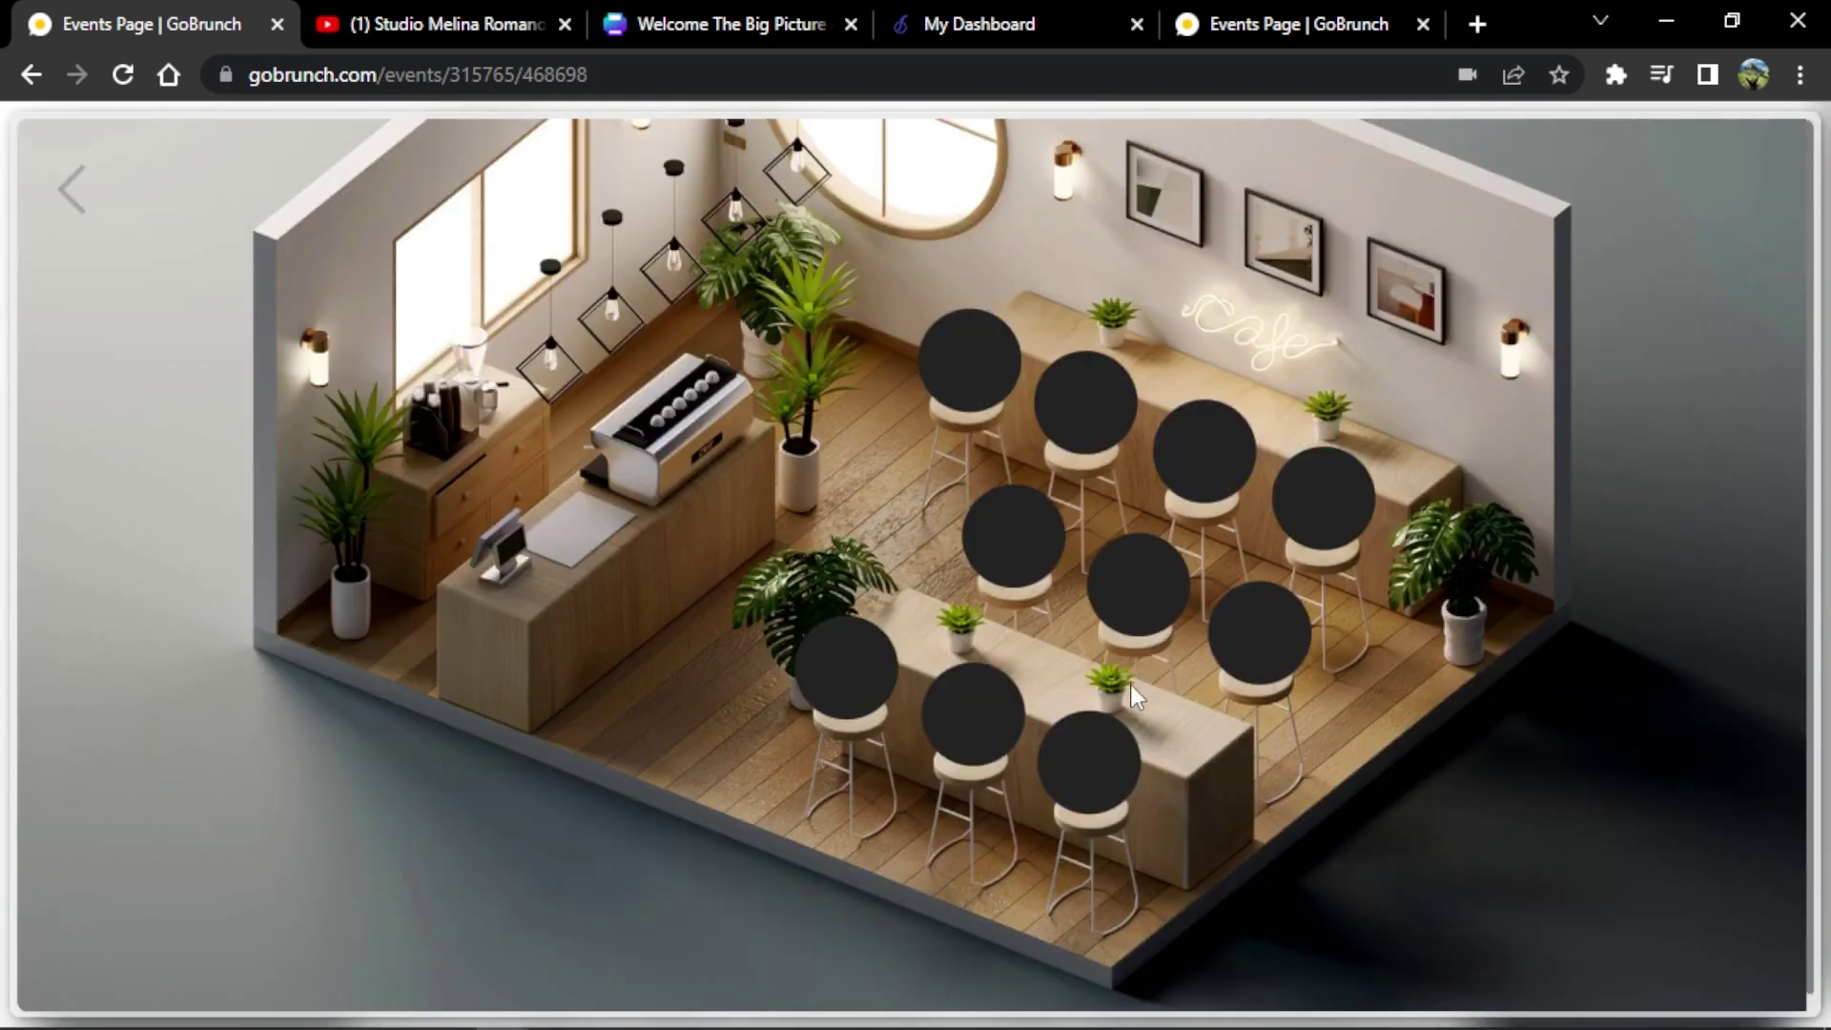
{"action": "left_click", "coordinate": [125, 624]}
{"action": "left_click", "coordinate": [917, 594]}
{"action": "left_click", "coordinate": [282, 74]}
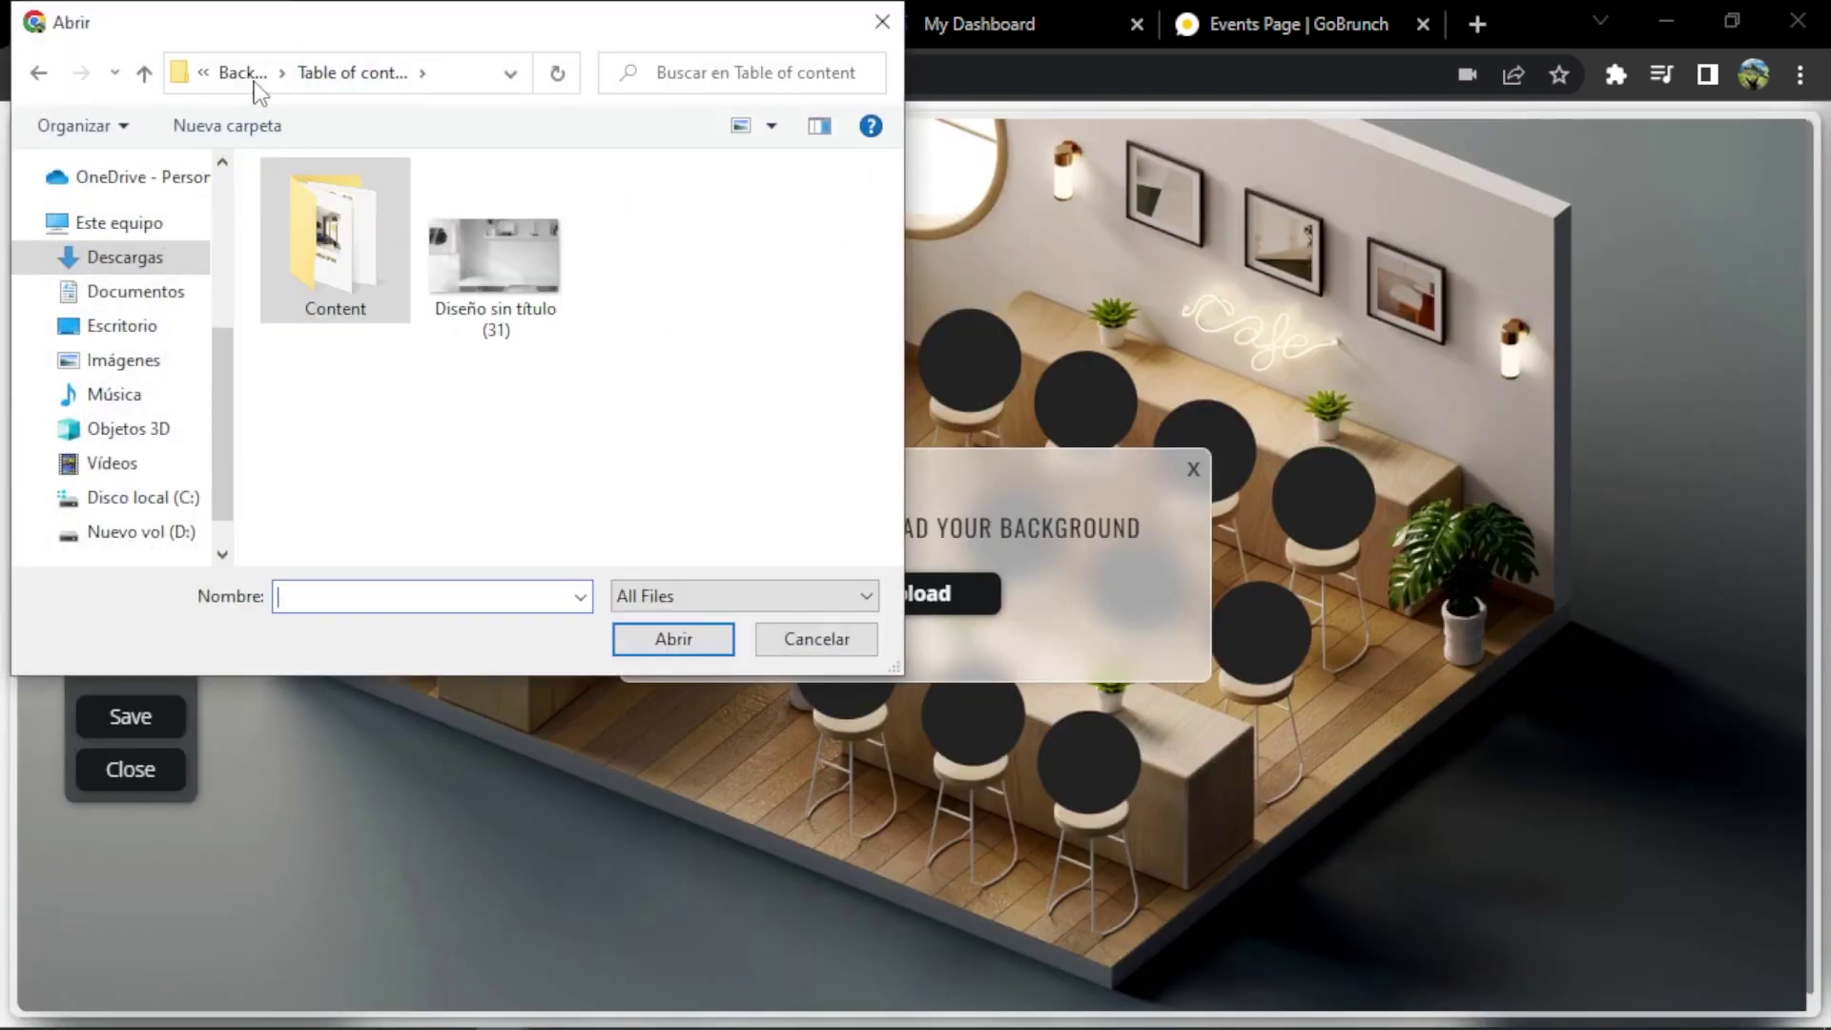
{"action": "left_click", "coordinate": [252, 74]}
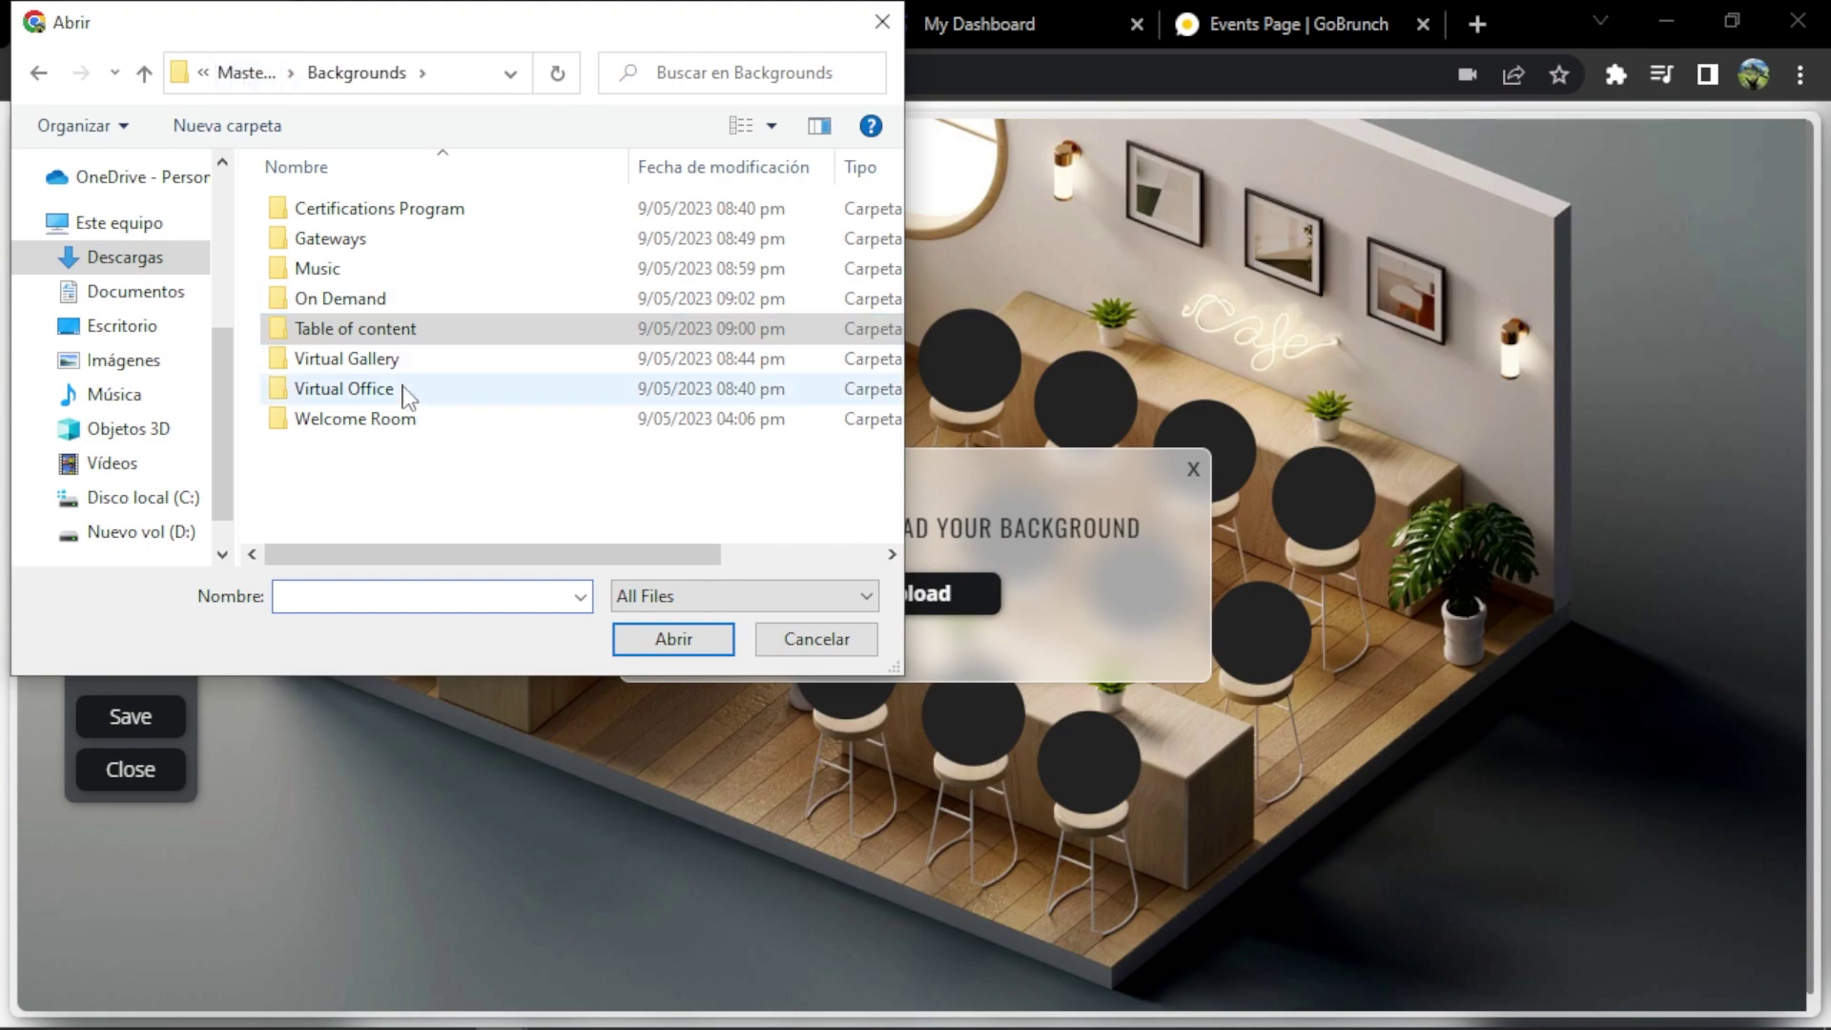
{"action": "double_click", "coordinate": [367, 209]}
{"action": "double_click", "coordinate": [359, 281]}
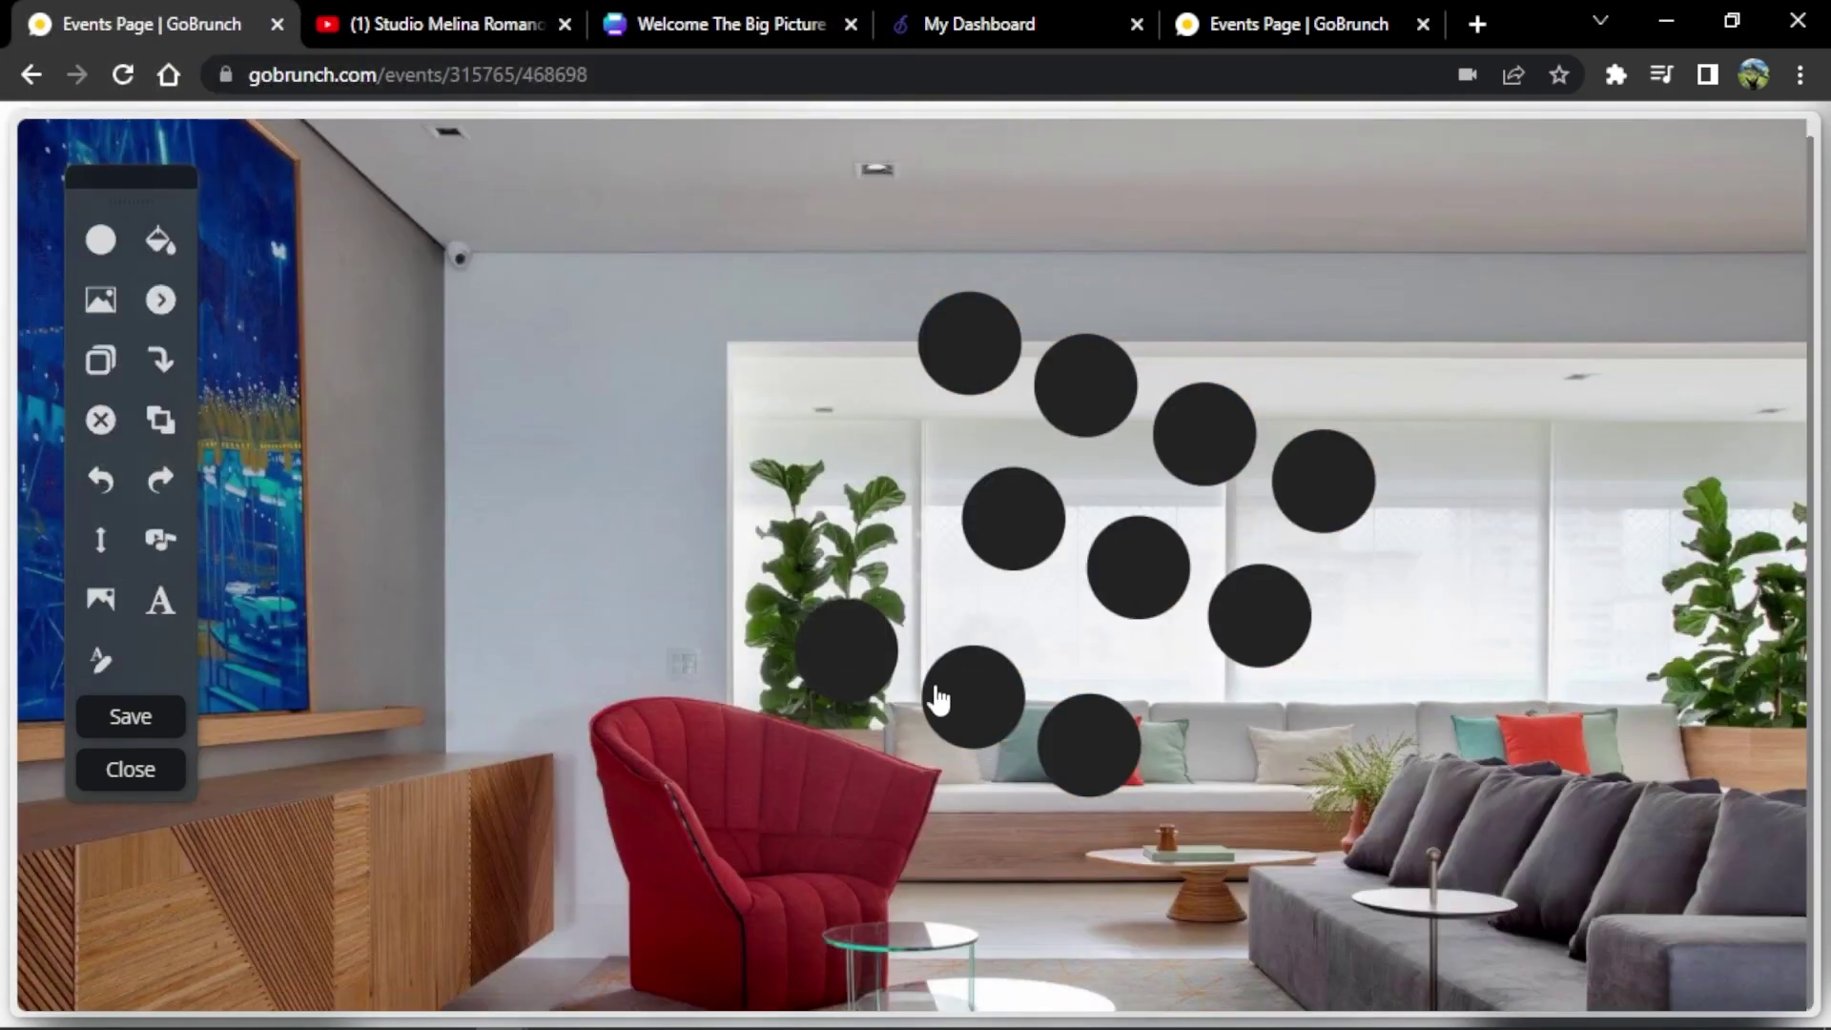
Step: Move the seats to the lower left and recolor them with the armchair's dark red
{"action": "left_click_drag", "start_coordinate": [838, 654], "coordinate": [462, 704]}
{"action": "left_click_drag", "start_coordinate": [996, 711], "coordinate": [356, 717]}
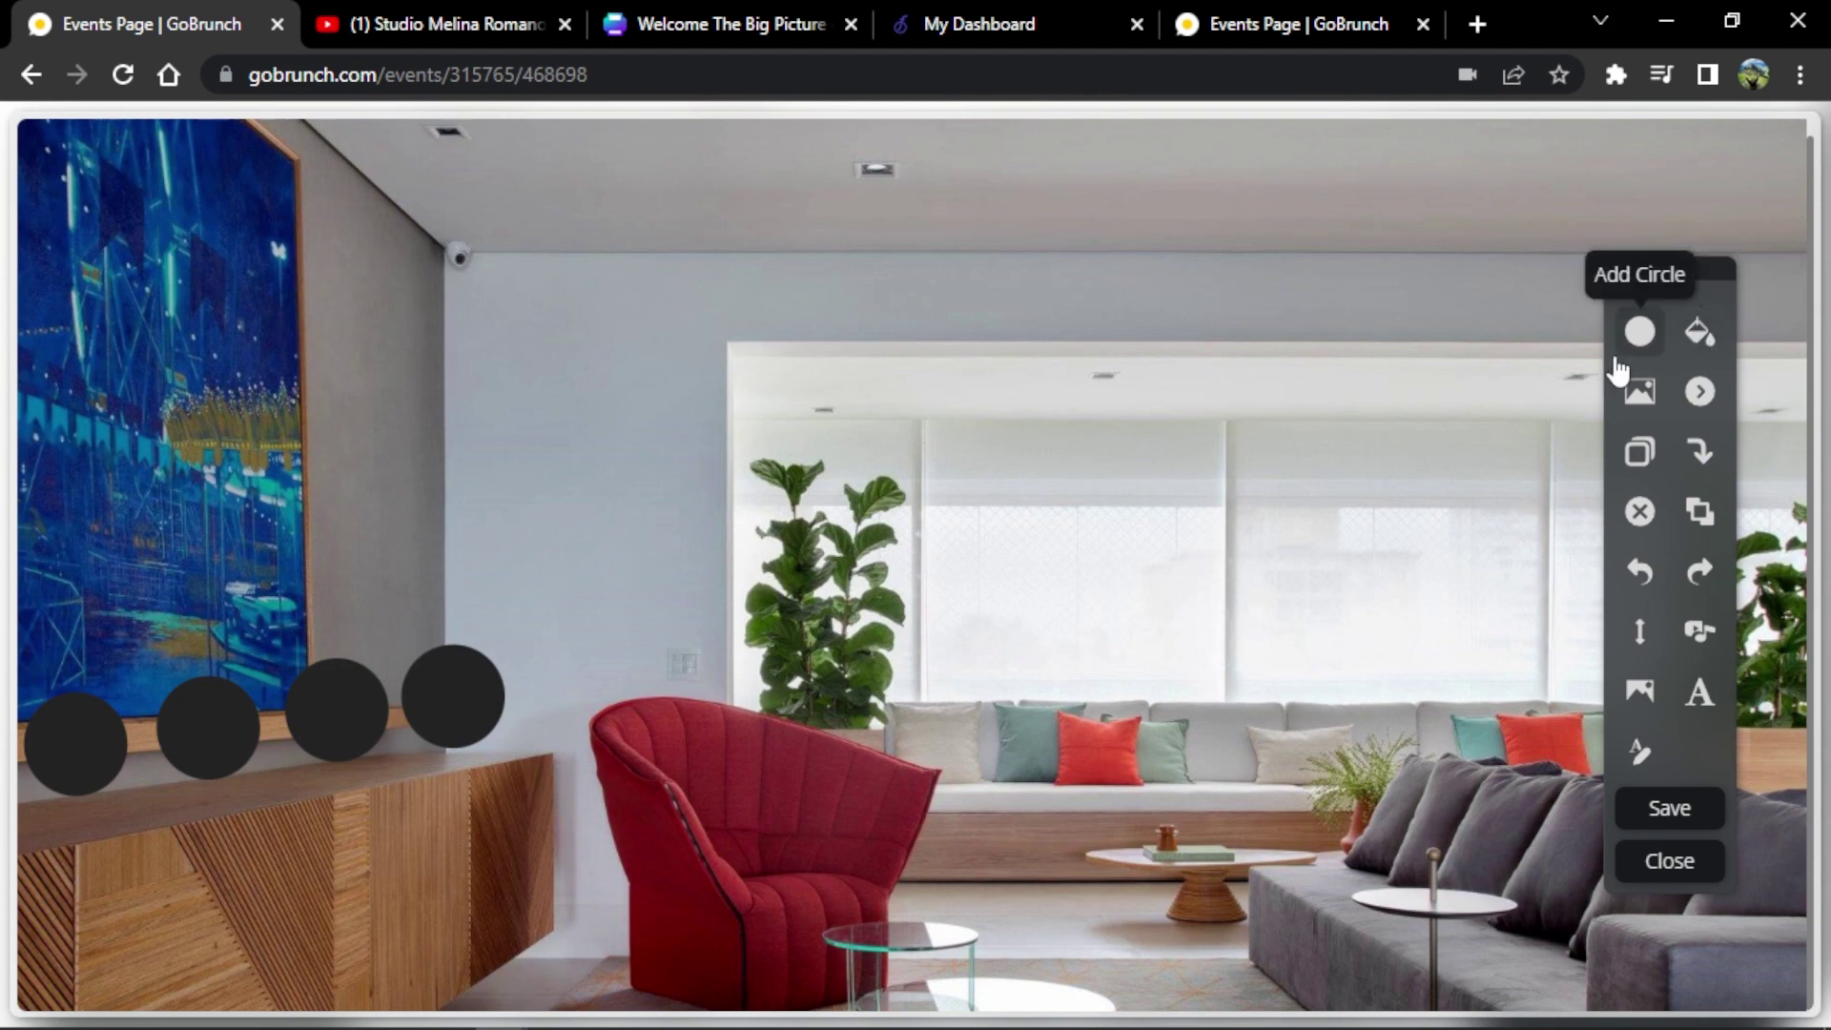
{"action": "left_click", "coordinate": [471, 736]}
{"action": "left_click", "coordinate": [1698, 341]}
{"action": "left_click", "coordinate": [930, 562]}
{"action": "left_click", "coordinate": [870, 813]}
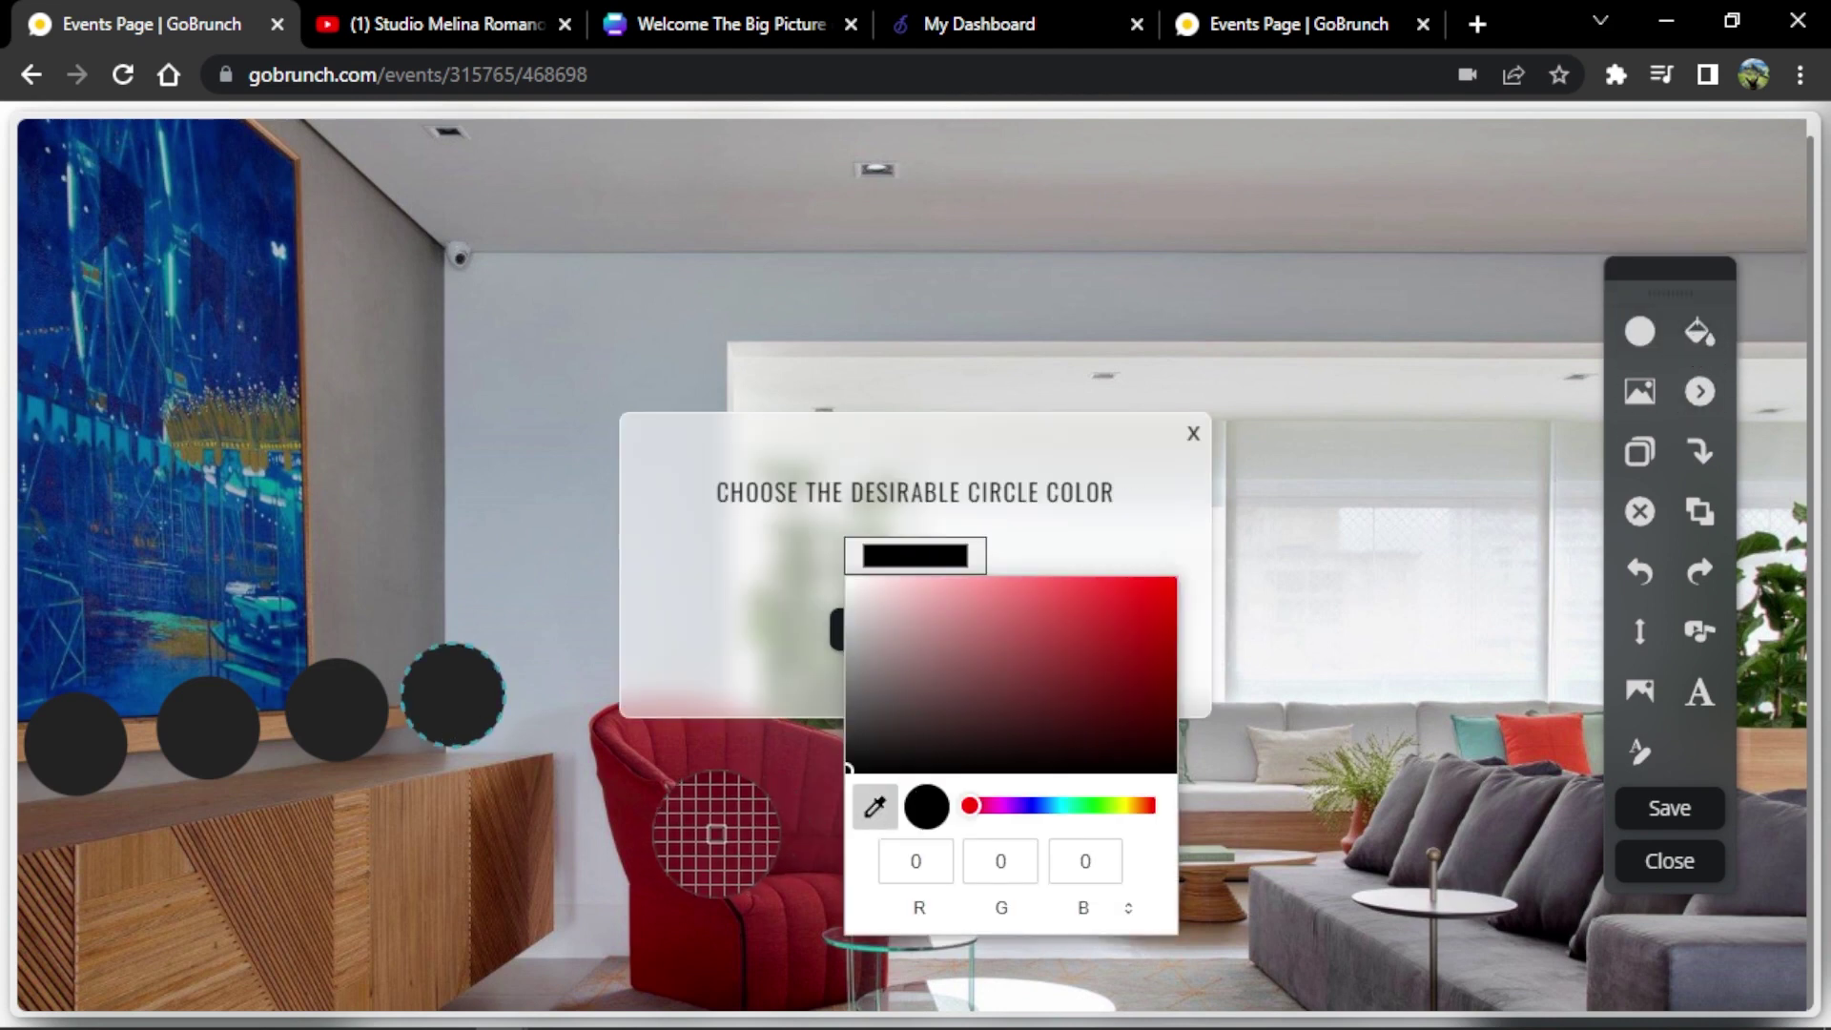
{"action": "left_click", "coordinate": [715, 835]}
{"action": "left_click", "coordinate": [449, 703], "text": "shift"}
Step: Nudge the three seats slightly right and add a fourth seat circle
{"action": "left_click_drag", "start_coordinate": [436, 709], "coordinate": [442, 707]}
{"action": "left_click_drag", "start_coordinate": [319, 738], "coordinate": [327, 735]}
{"action": "left_click_drag", "start_coordinate": [204, 749], "coordinate": [222, 747]}
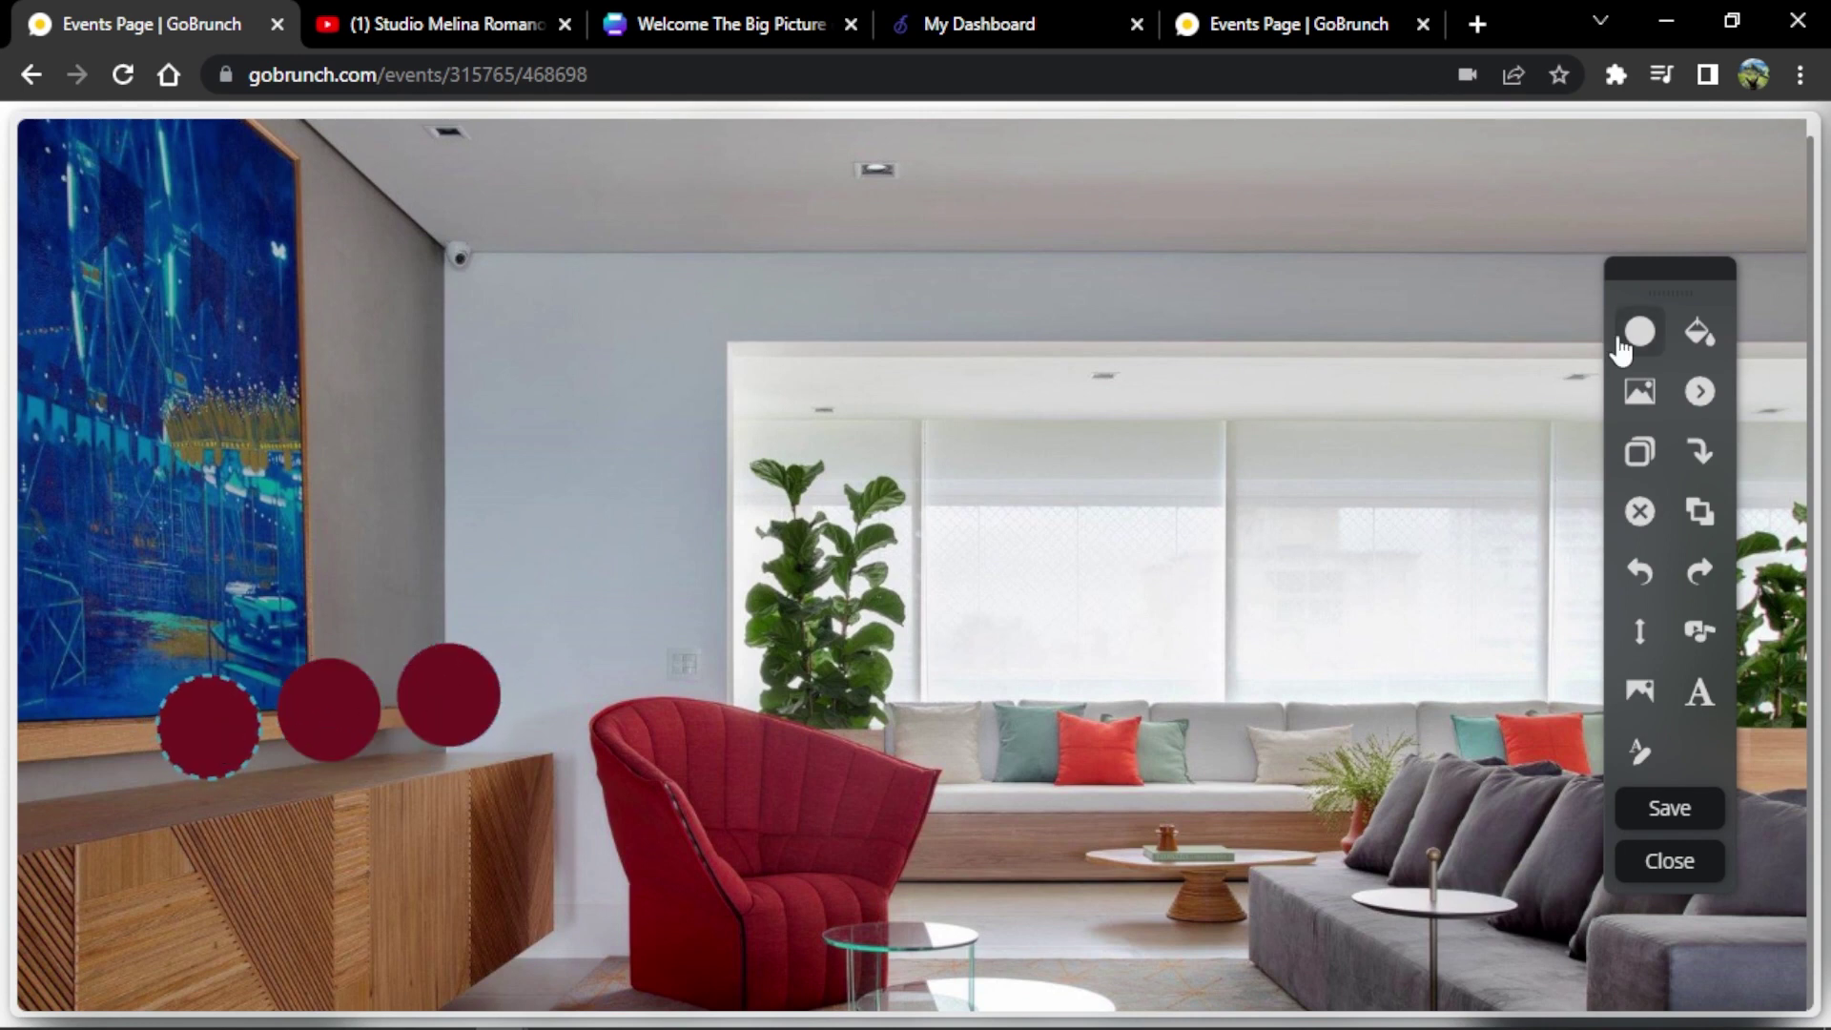
{"action": "left_click", "coordinate": [1640, 331]}
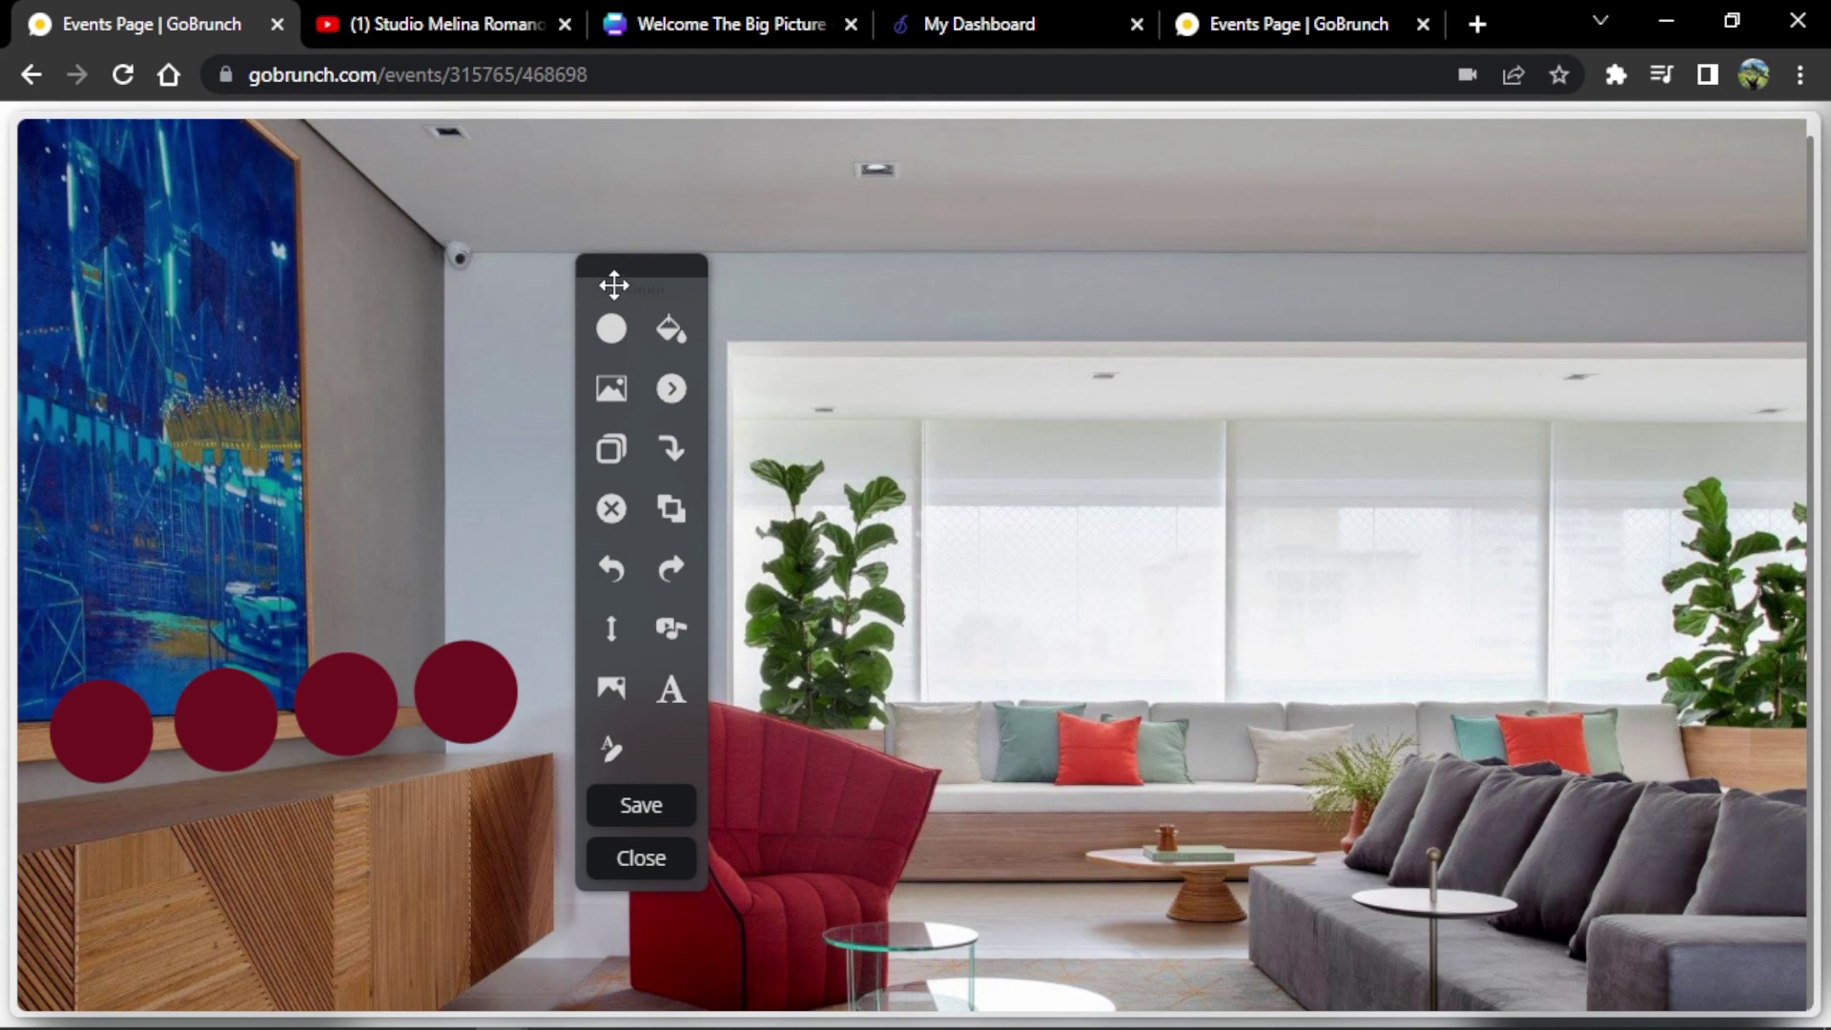
{"action": "mouse_move", "coordinate": [614, 284]}
{"action": "left_mouse_down"}
{"action": "mouse_move", "coordinate": [961, 286]}
{"action": "mouse_move", "coordinate": [663, 244]}
{"action": "left_mouse_up"}
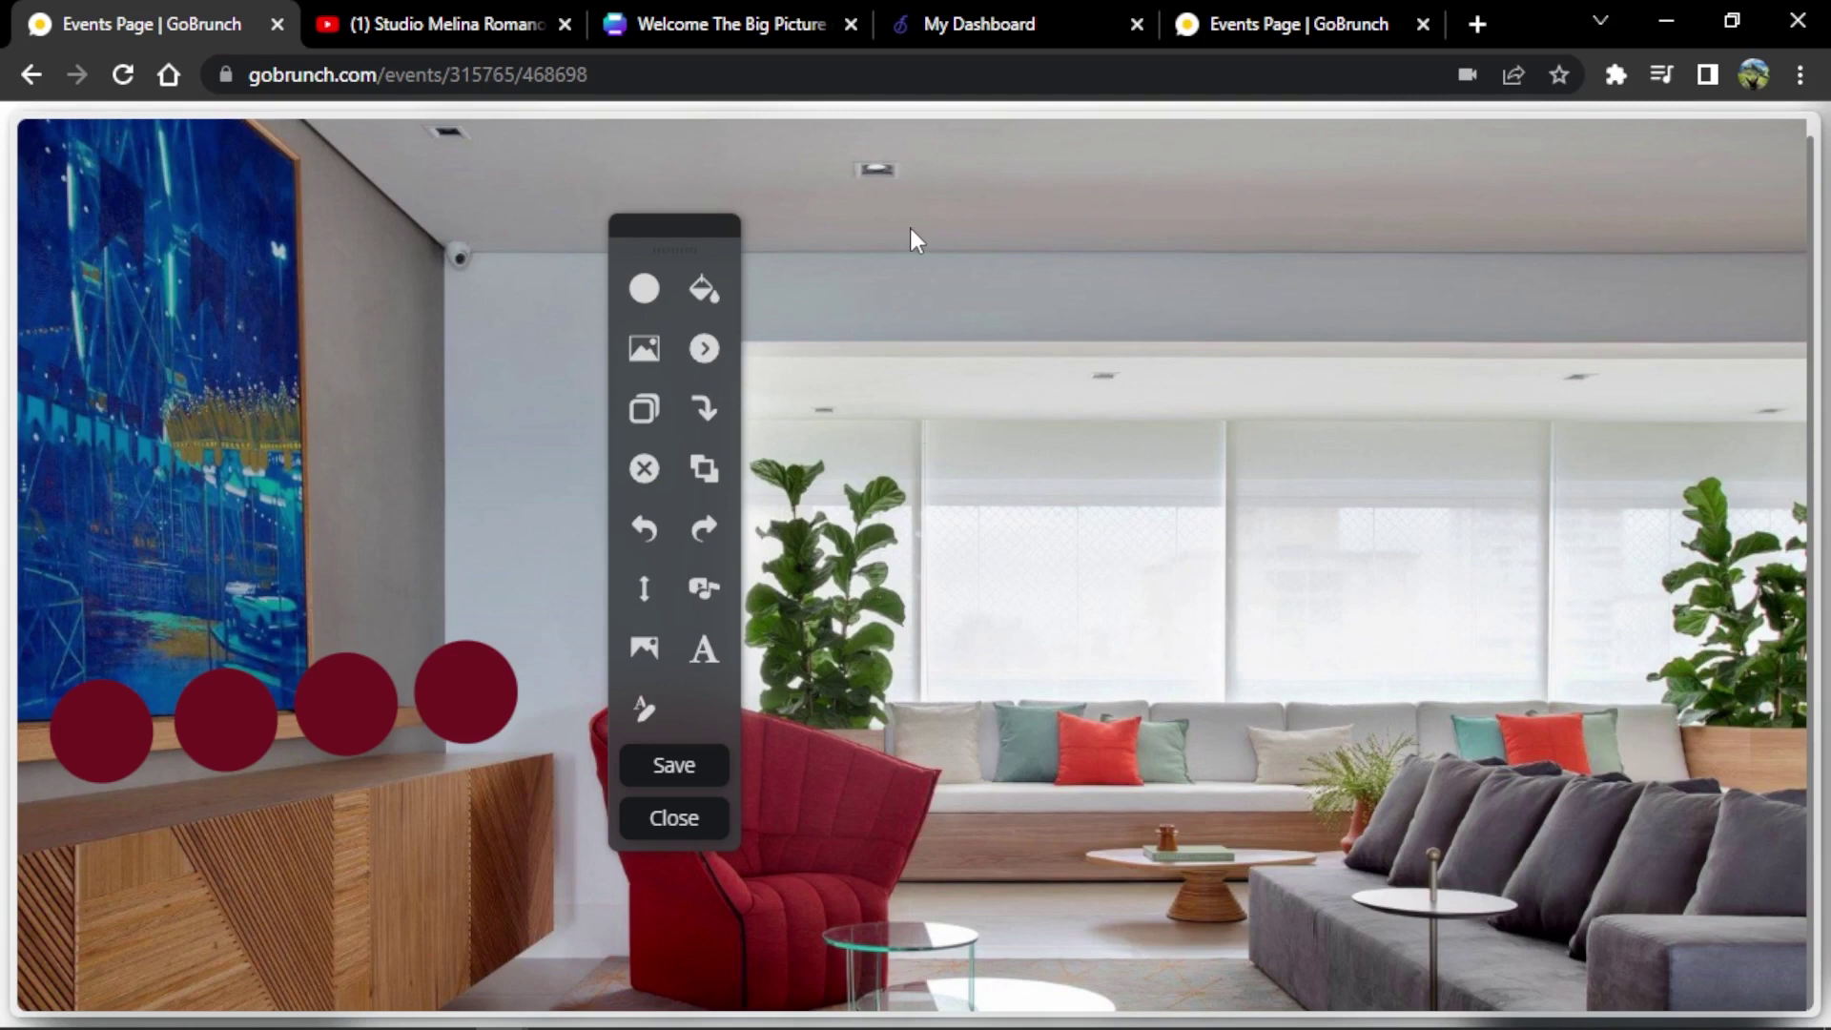
{"action": "left_click_drag", "start_coordinate": [674, 225], "coordinate": [1668, 241]}
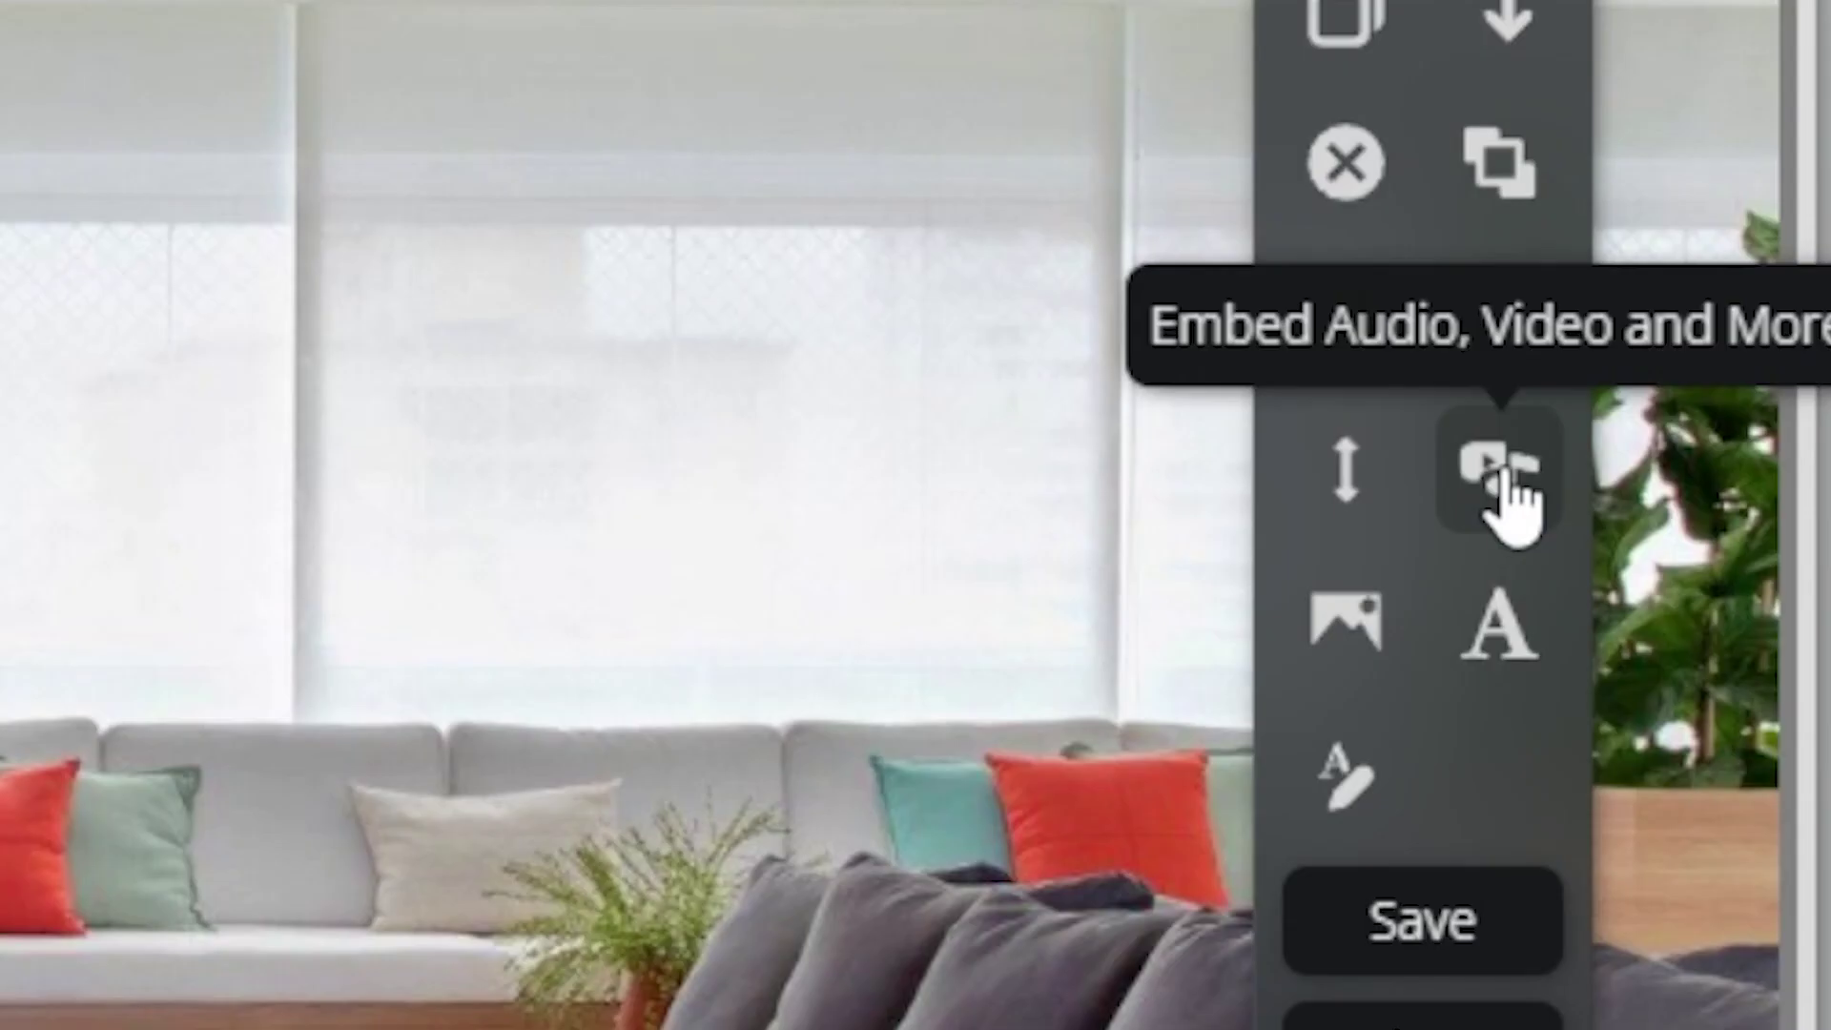
Step: Copy the HTML embed code of the Canva certification-program table-of-contents design
{"action": "left_click", "coordinate": [1511, 496]}
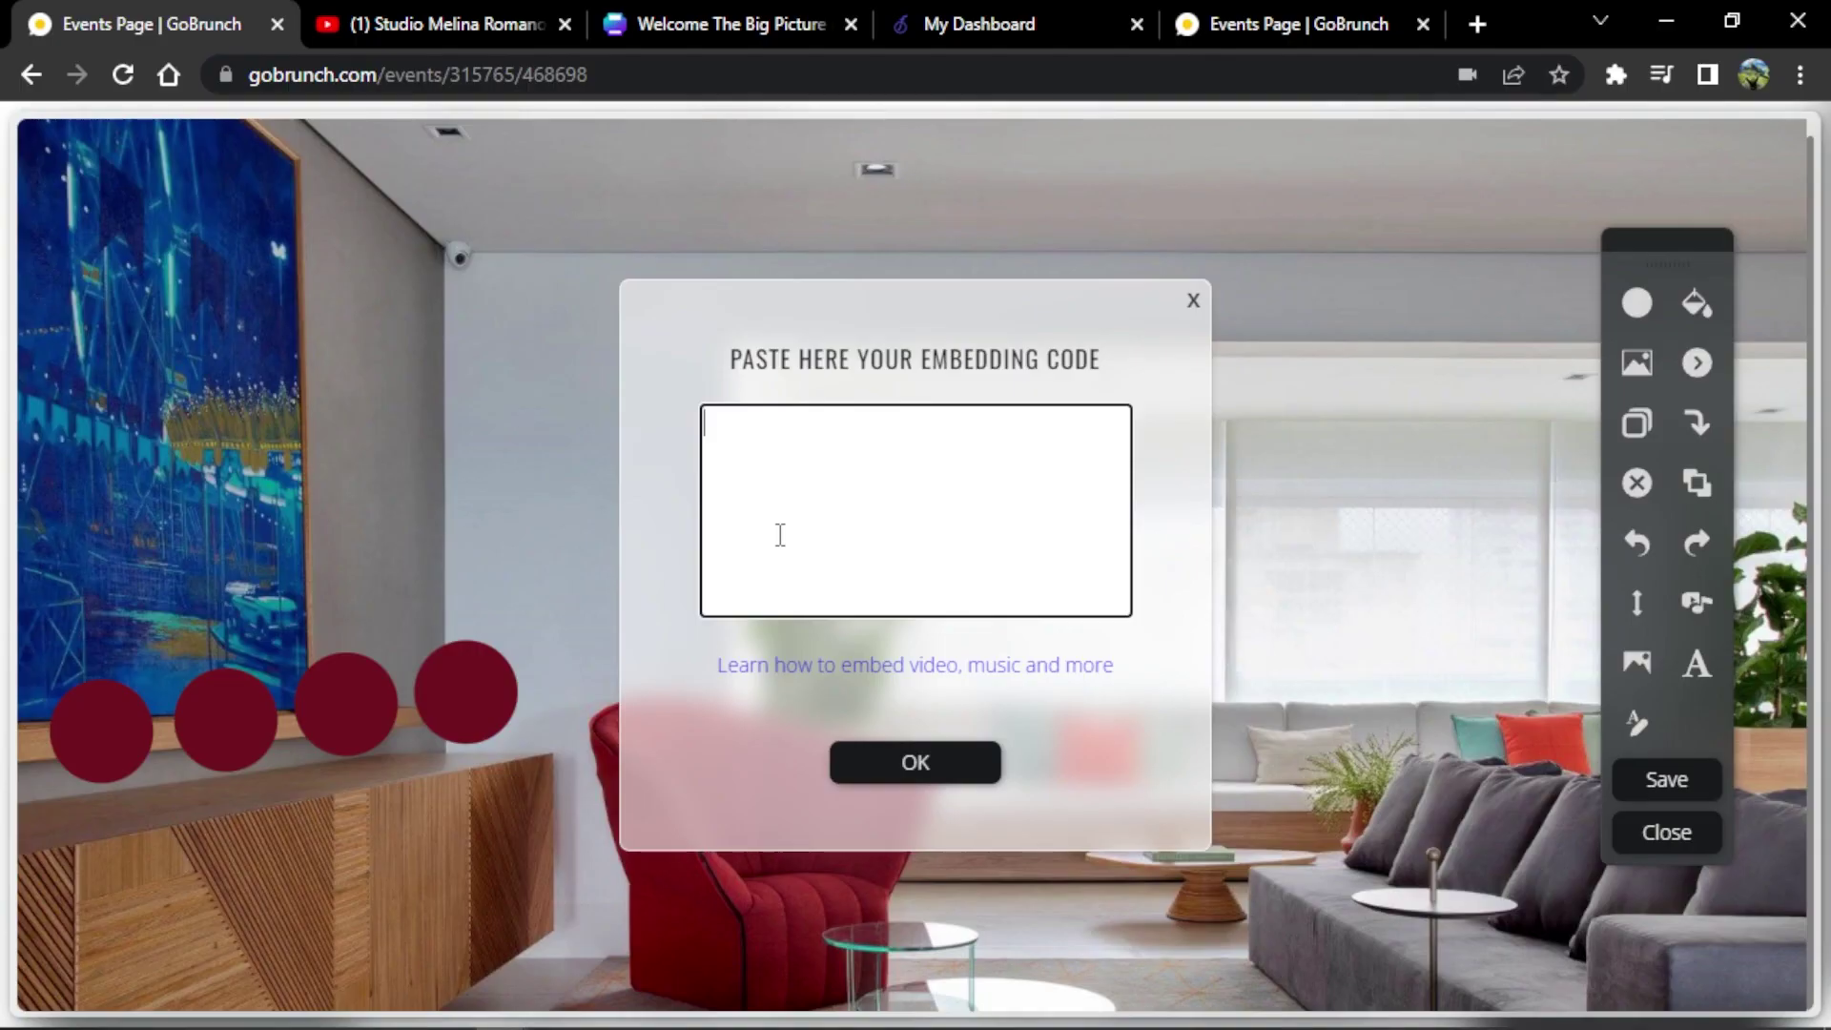
{"action": "left_click", "coordinate": [665, 13]}
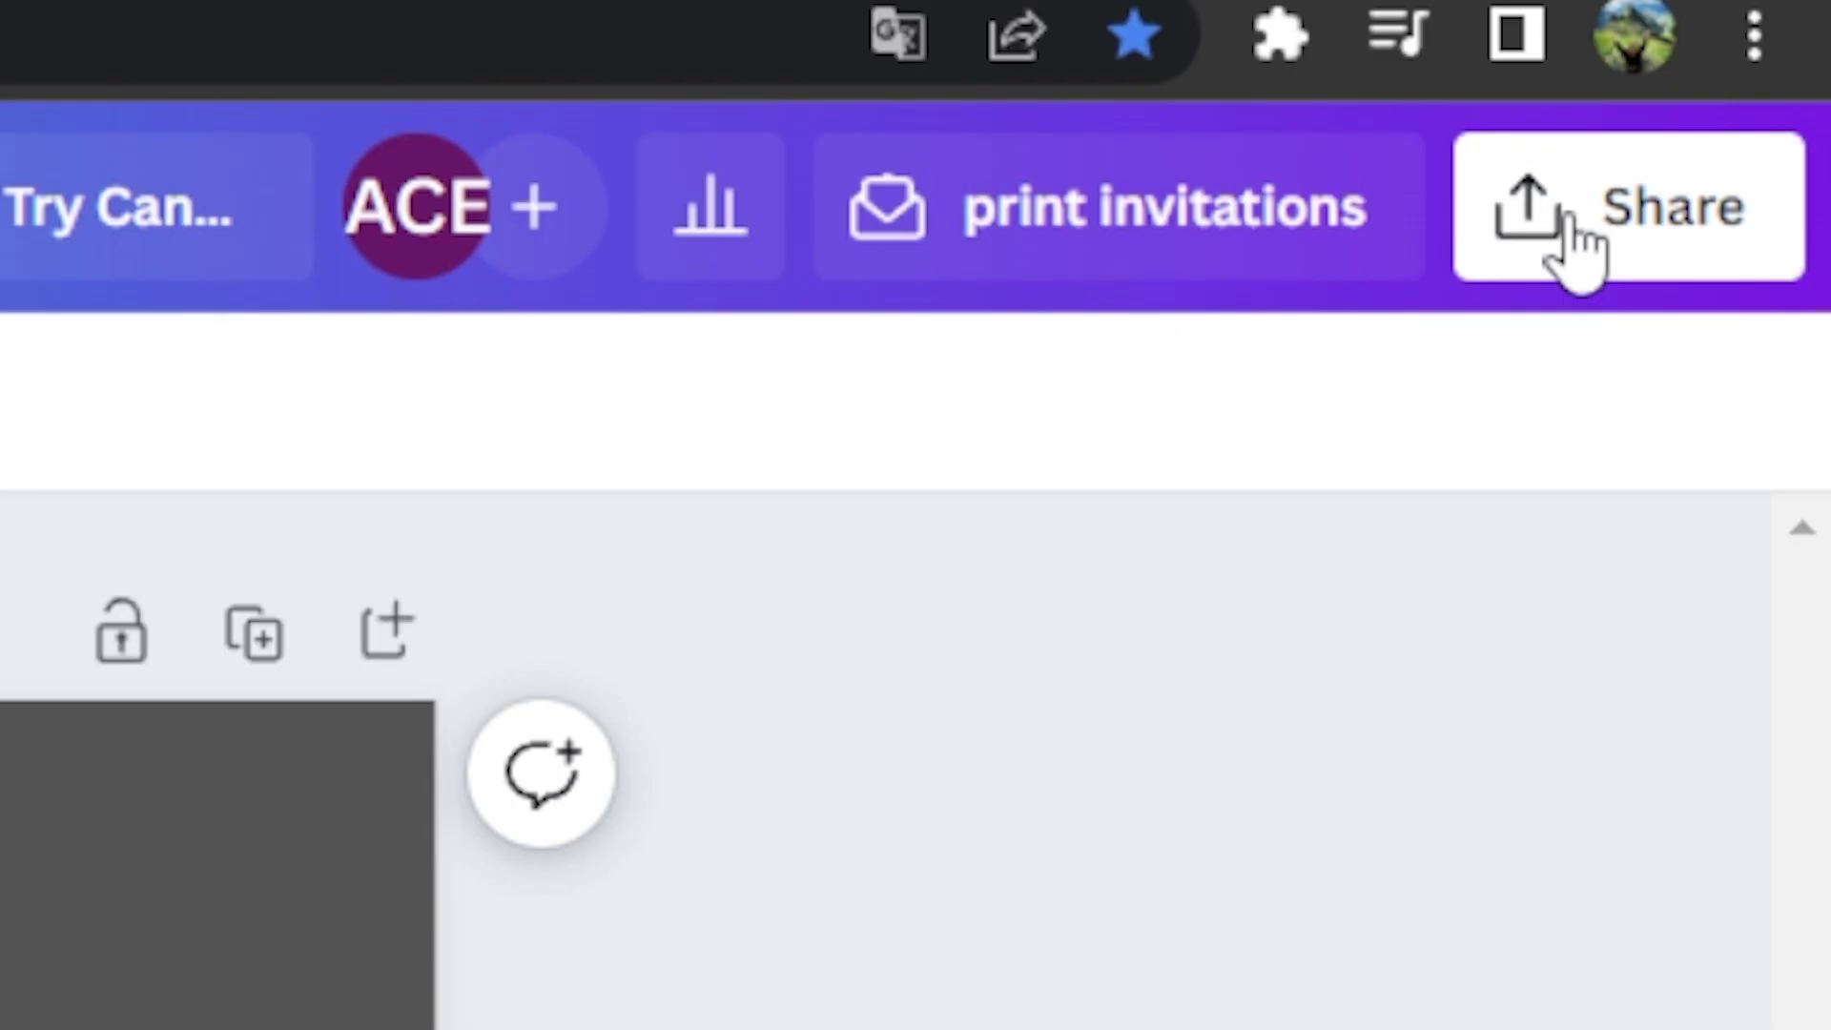
{"action": "left_click", "coordinate": [1578, 253]}
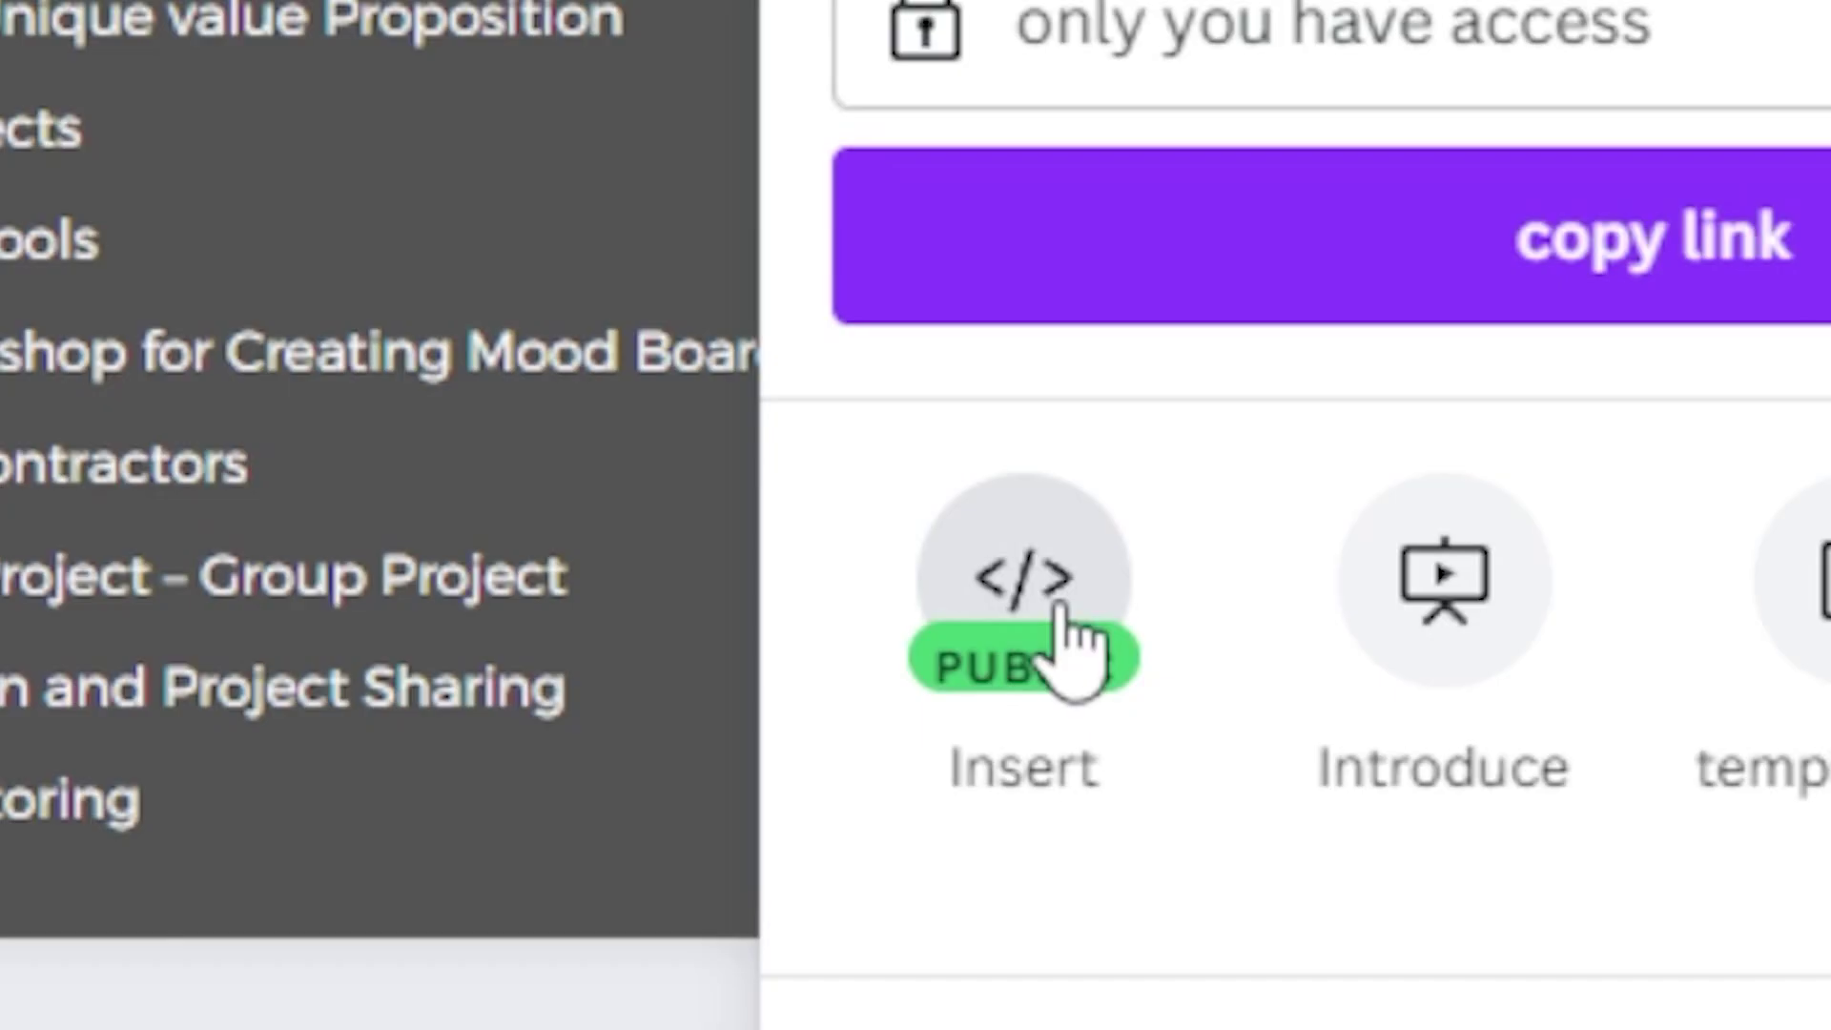
{"action": "left_click", "coordinate": [1070, 644]}
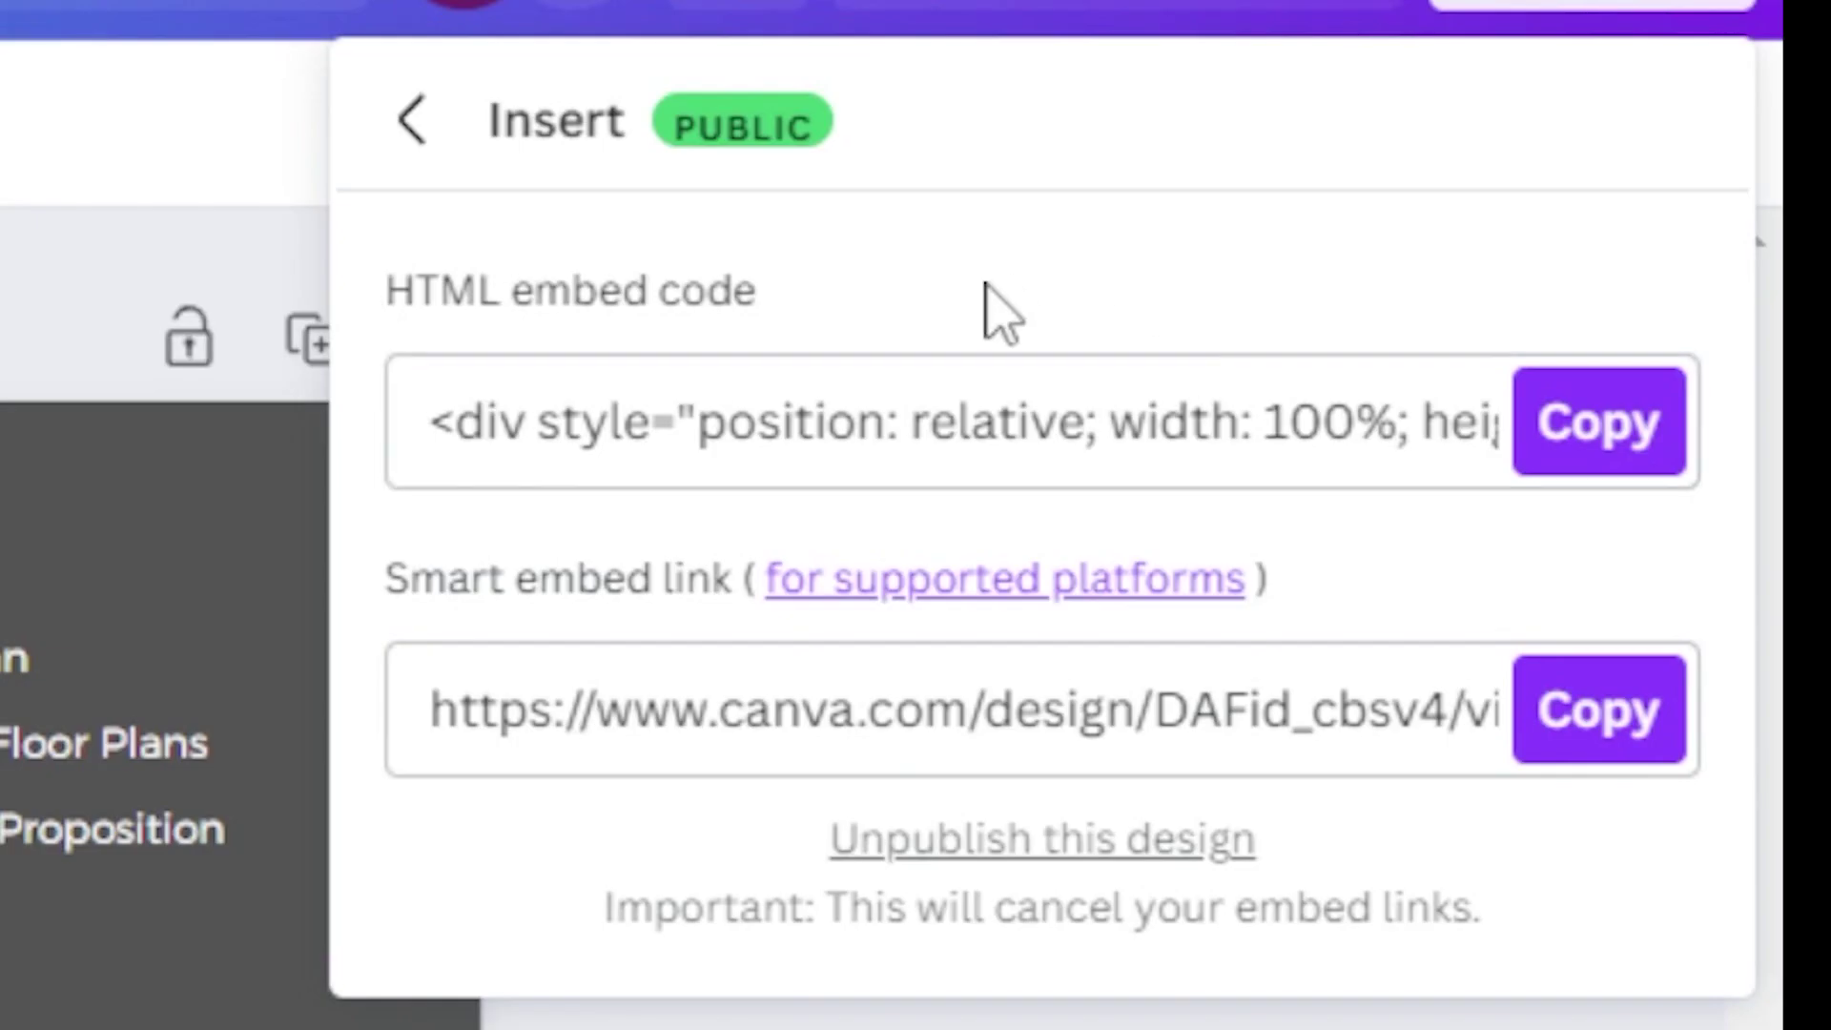
{"action": "left_click", "coordinate": [1754, 341]}
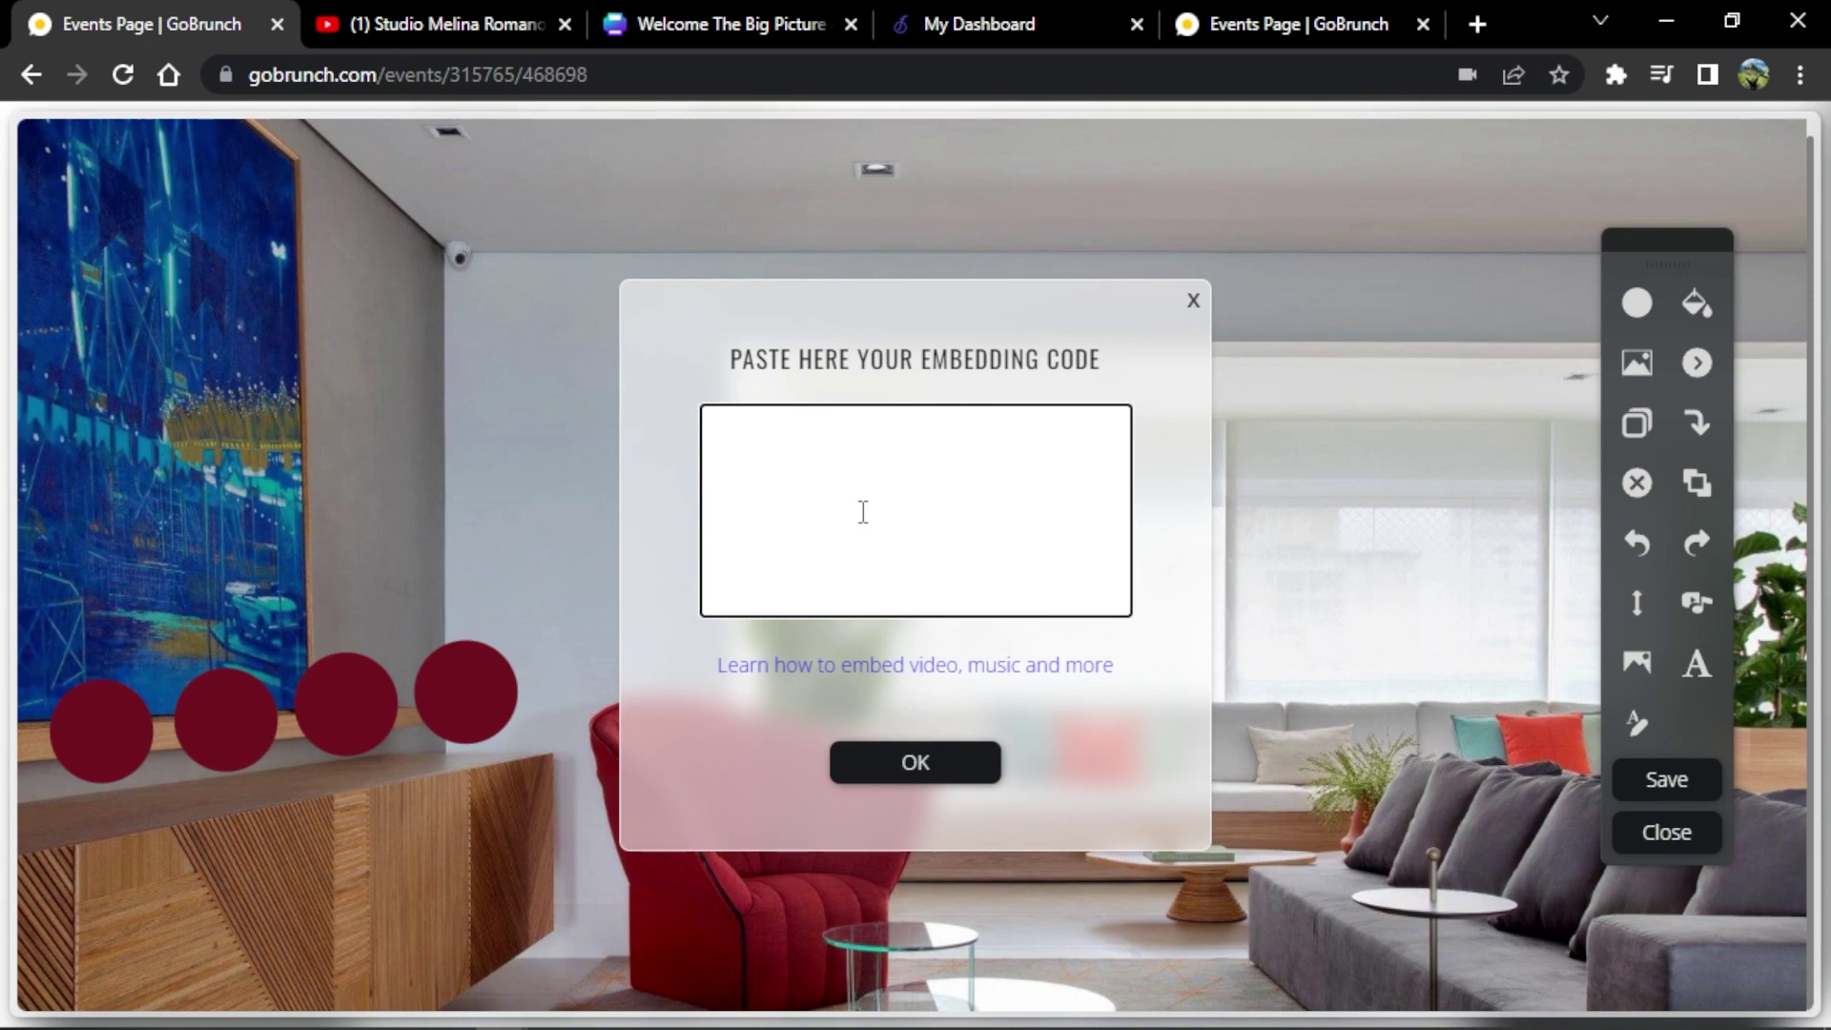
Step: Paste the Canva embed code, position the table of contents at the upper right, and save the room
{"action": "key", "text": "ctrl+v"}
{"action": "left_click", "coordinate": [915, 762]}
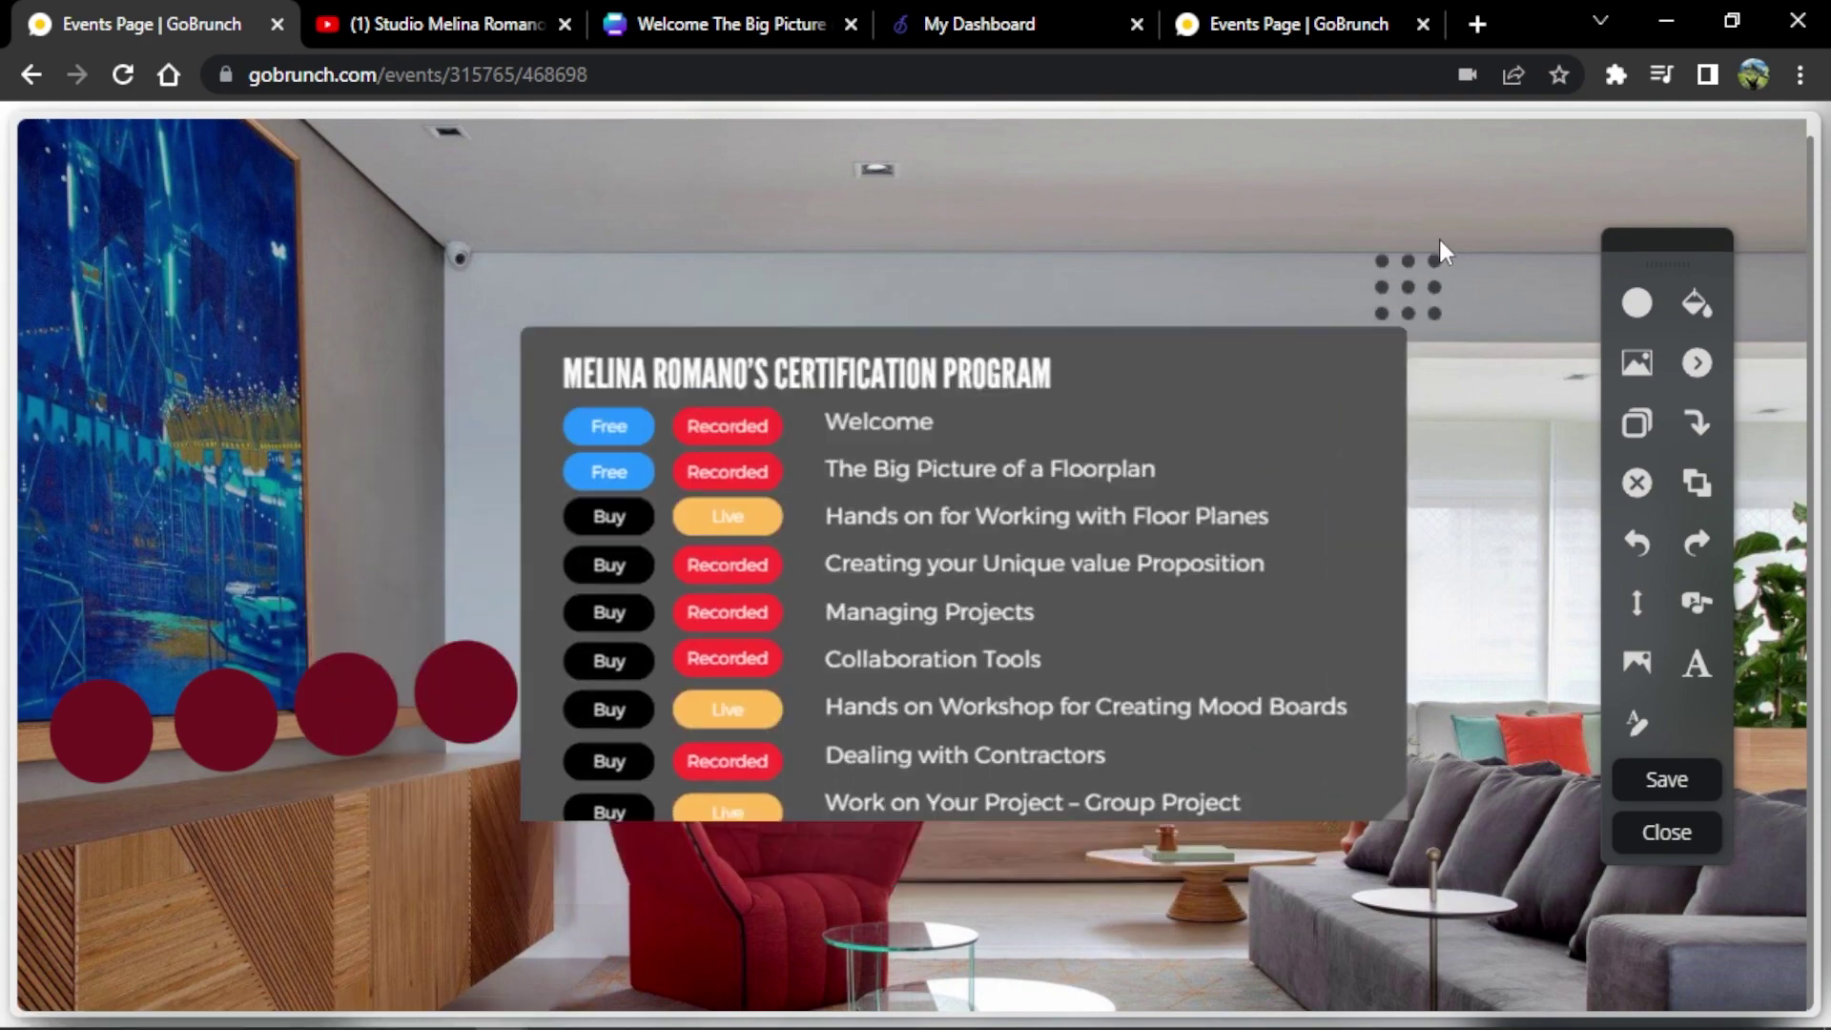
{"action": "left_click_drag", "start_coordinate": [1459, 218], "coordinate": [1587, 245]}
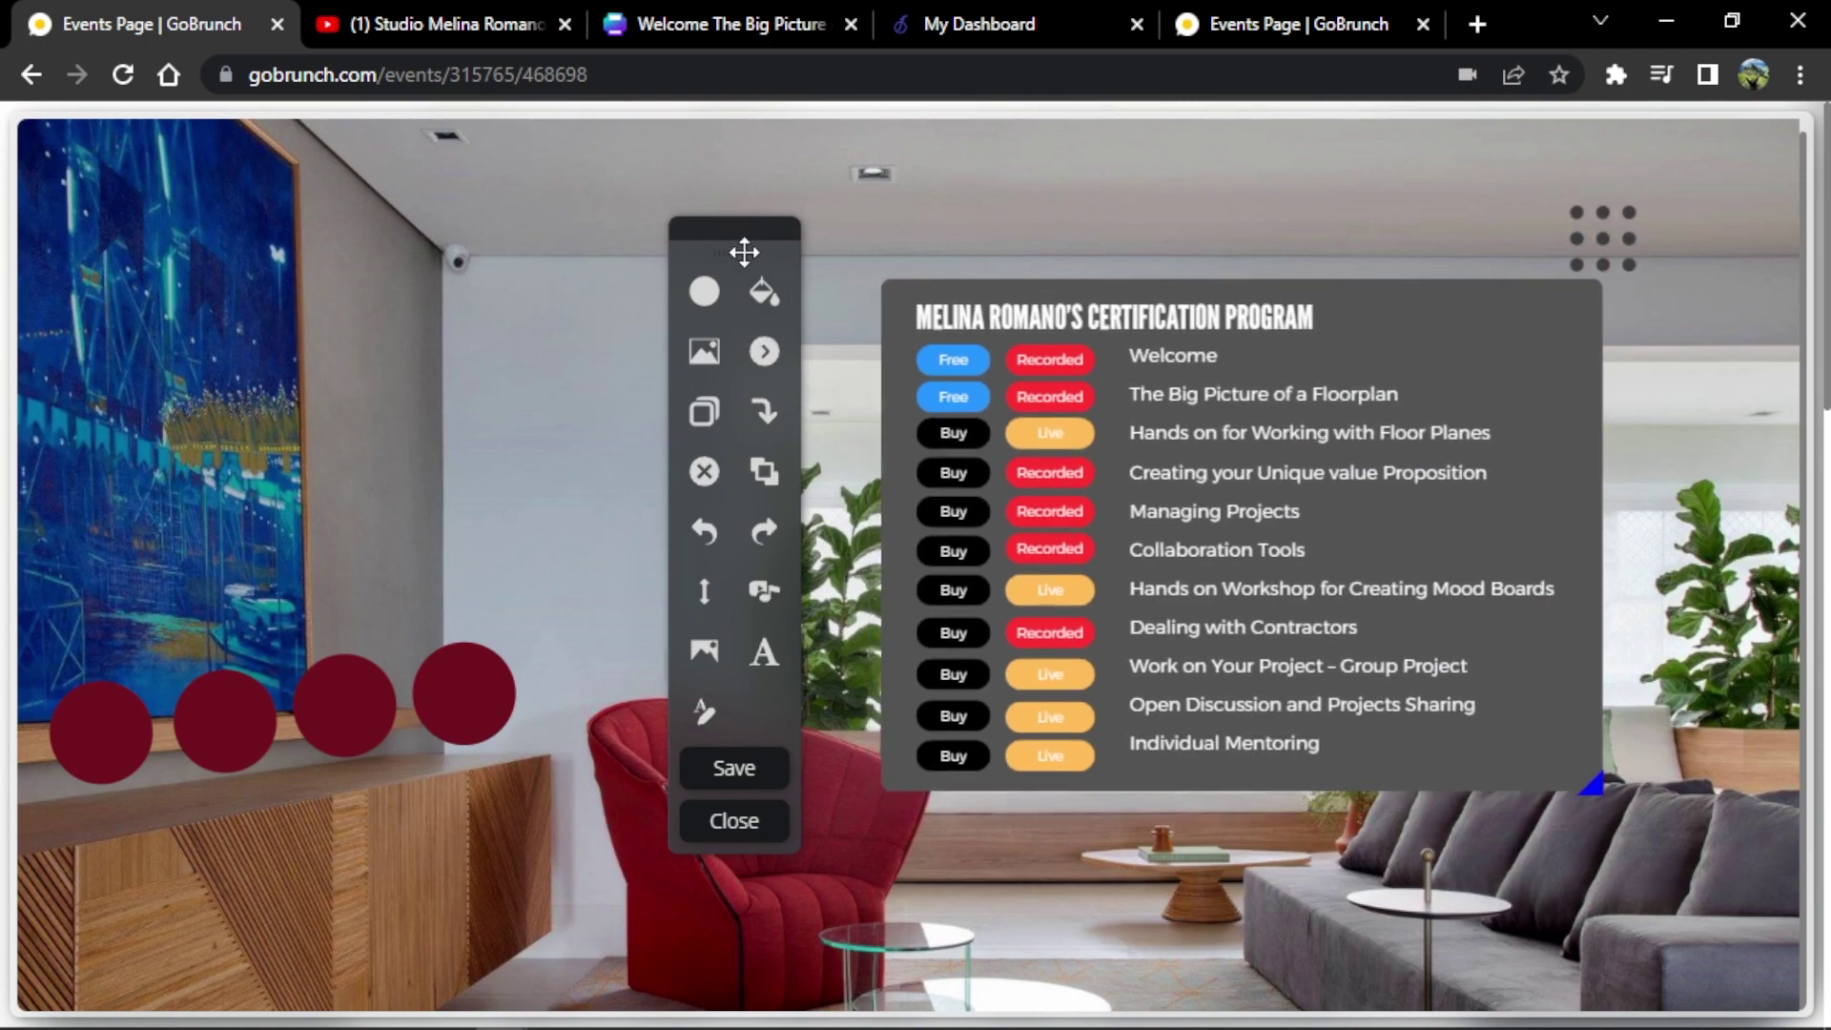
{"action": "left_click_drag", "start_coordinate": [744, 253], "coordinate": [720, 229]}
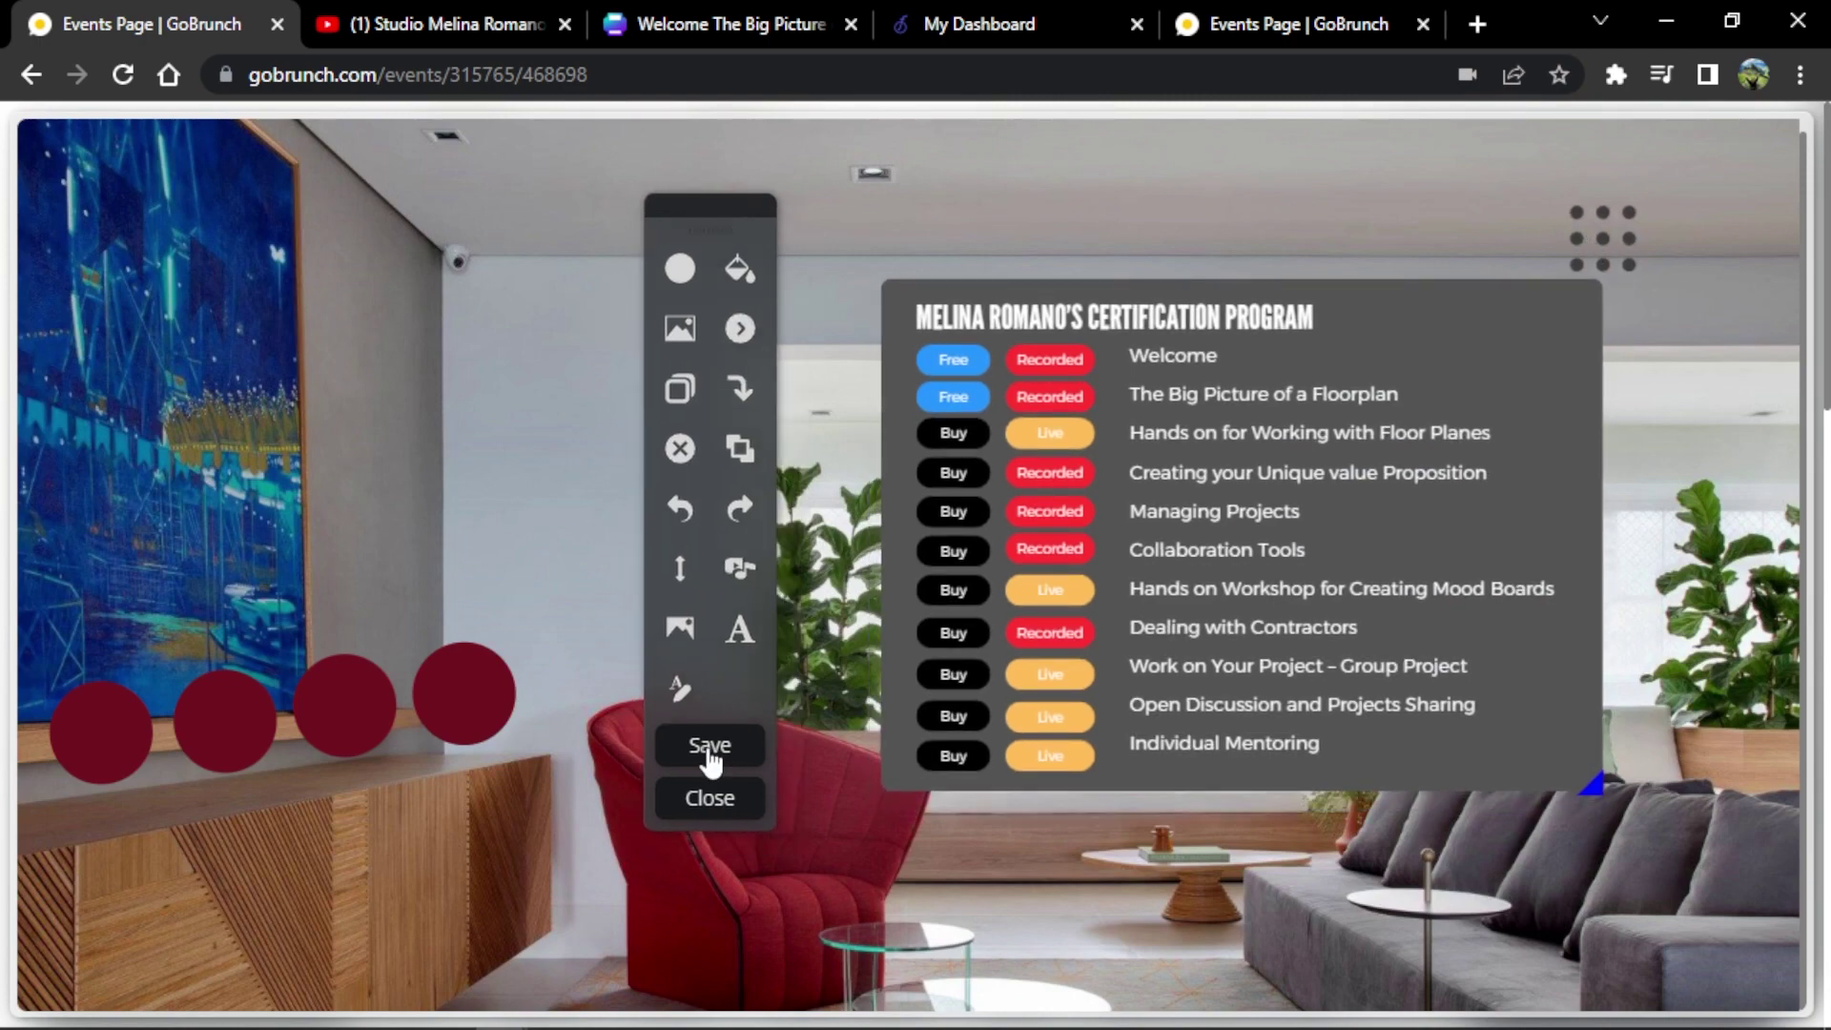
{"action": "left_click", "coordinate": [708, 752]}
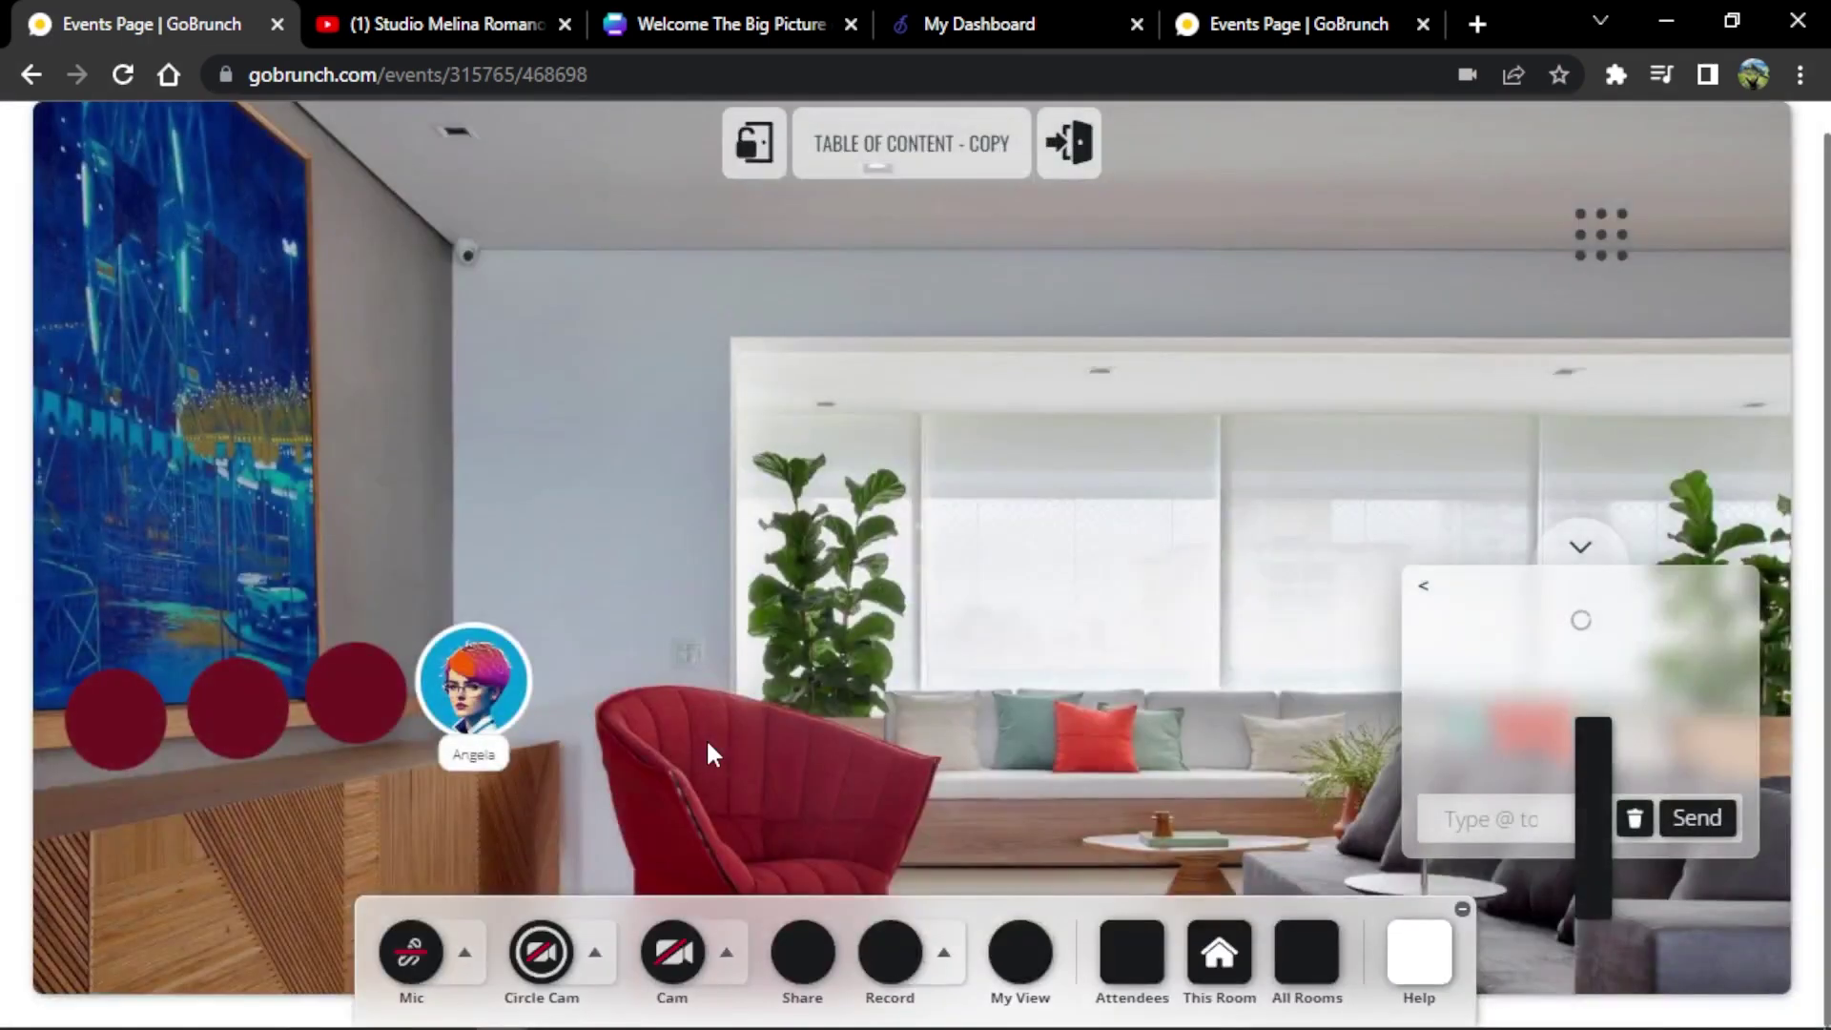
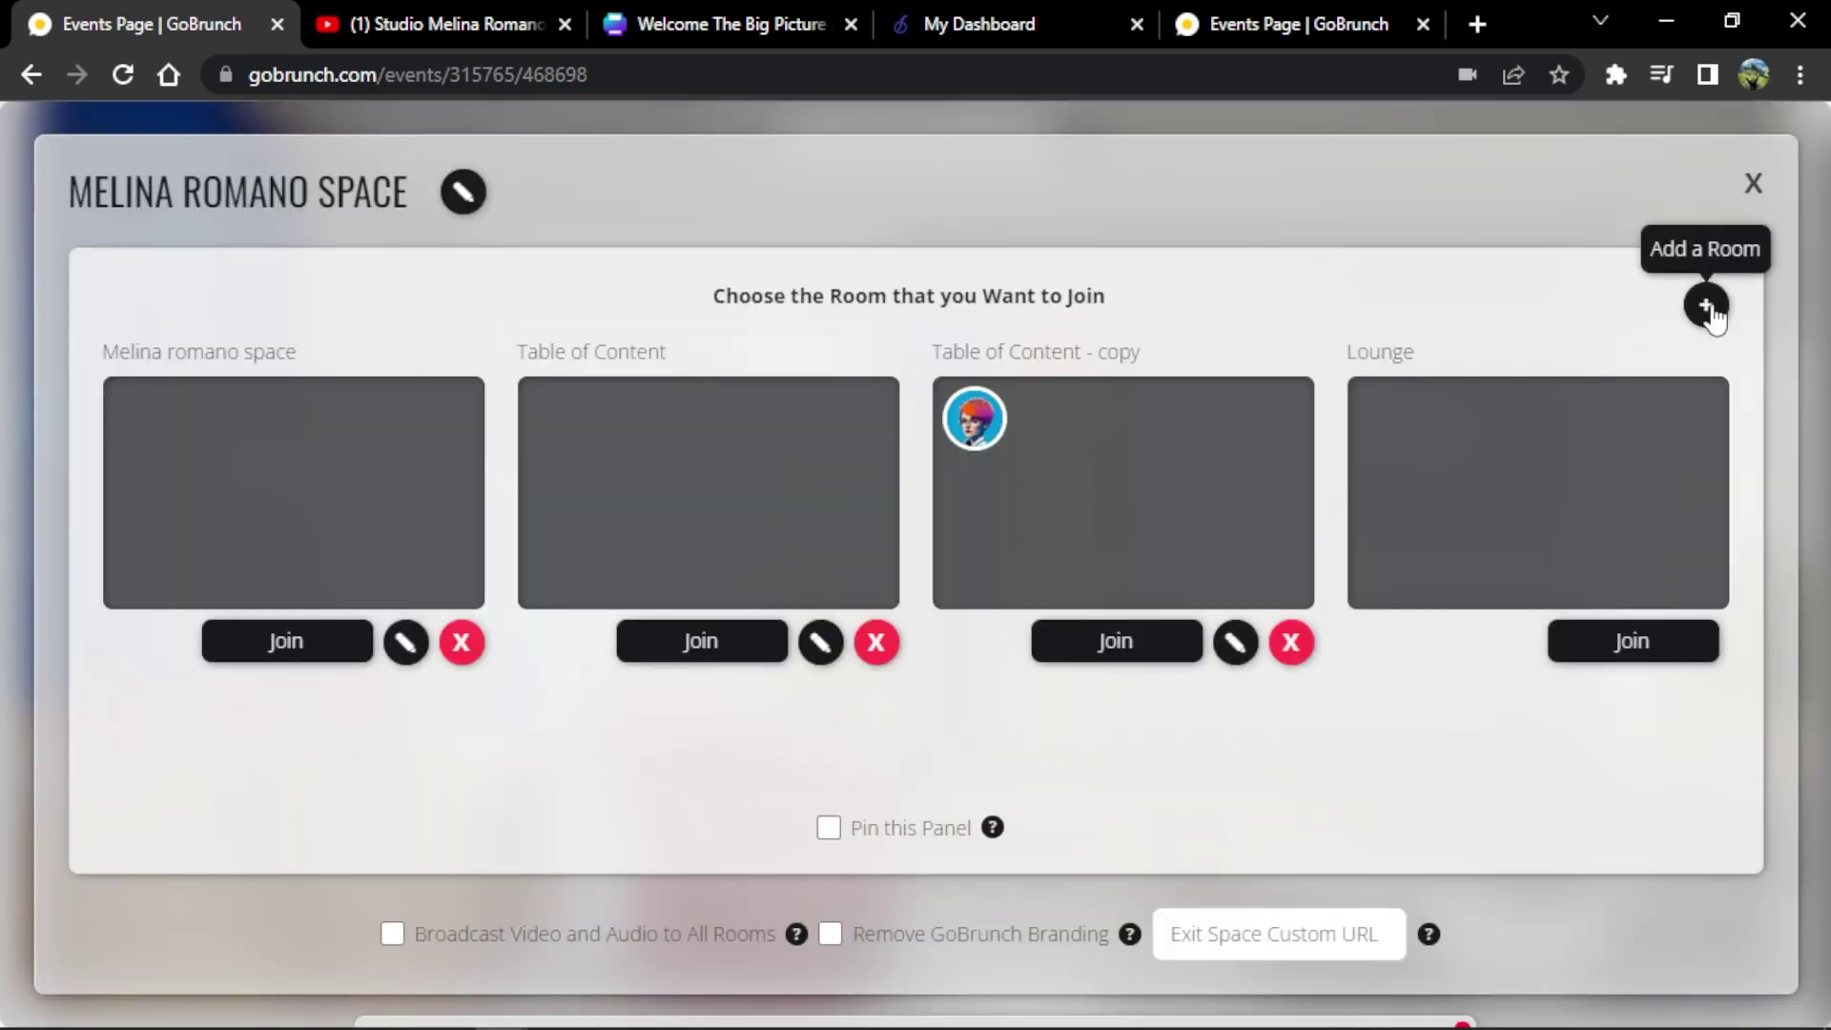
Step: Create a room named 'On Demand' with the Reserved Business Room layout
{"action": "left_click", "coordinate": [1706, 306]}
{"action": "type", "text": "On Demand"}
{"action": "scroll", "coordinate": [776, 449], "scroll_direction": "down", "scroll_amount": 2}
{"action": "scroll", "coordinate": [295, 494], "scroll_direction": "down", "scroll_amount": 3}
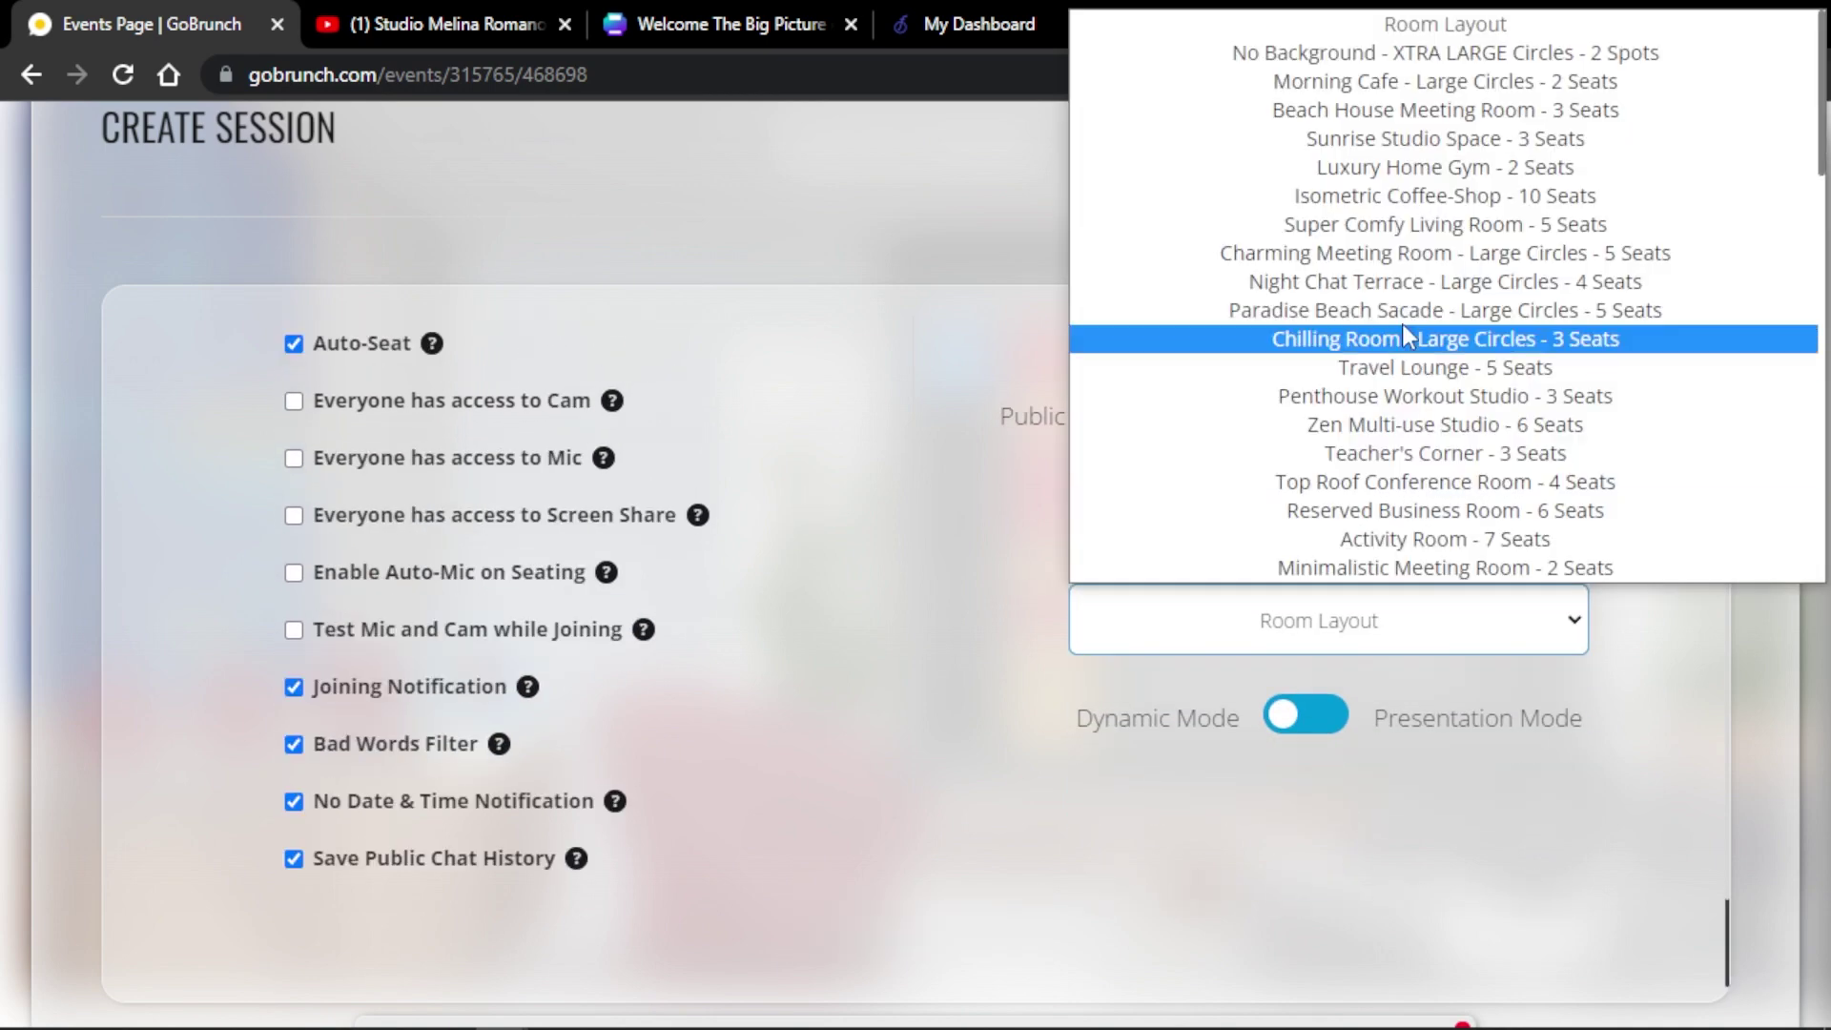
{"action": "left_click", "coordinate": [1445, 511]}
{"action": "scroll", "coordinate": [911, 788], "scroll_direction": "down", "scroll_amount": 2}
{"action": "left_click", "coordinate": [912, 916]}
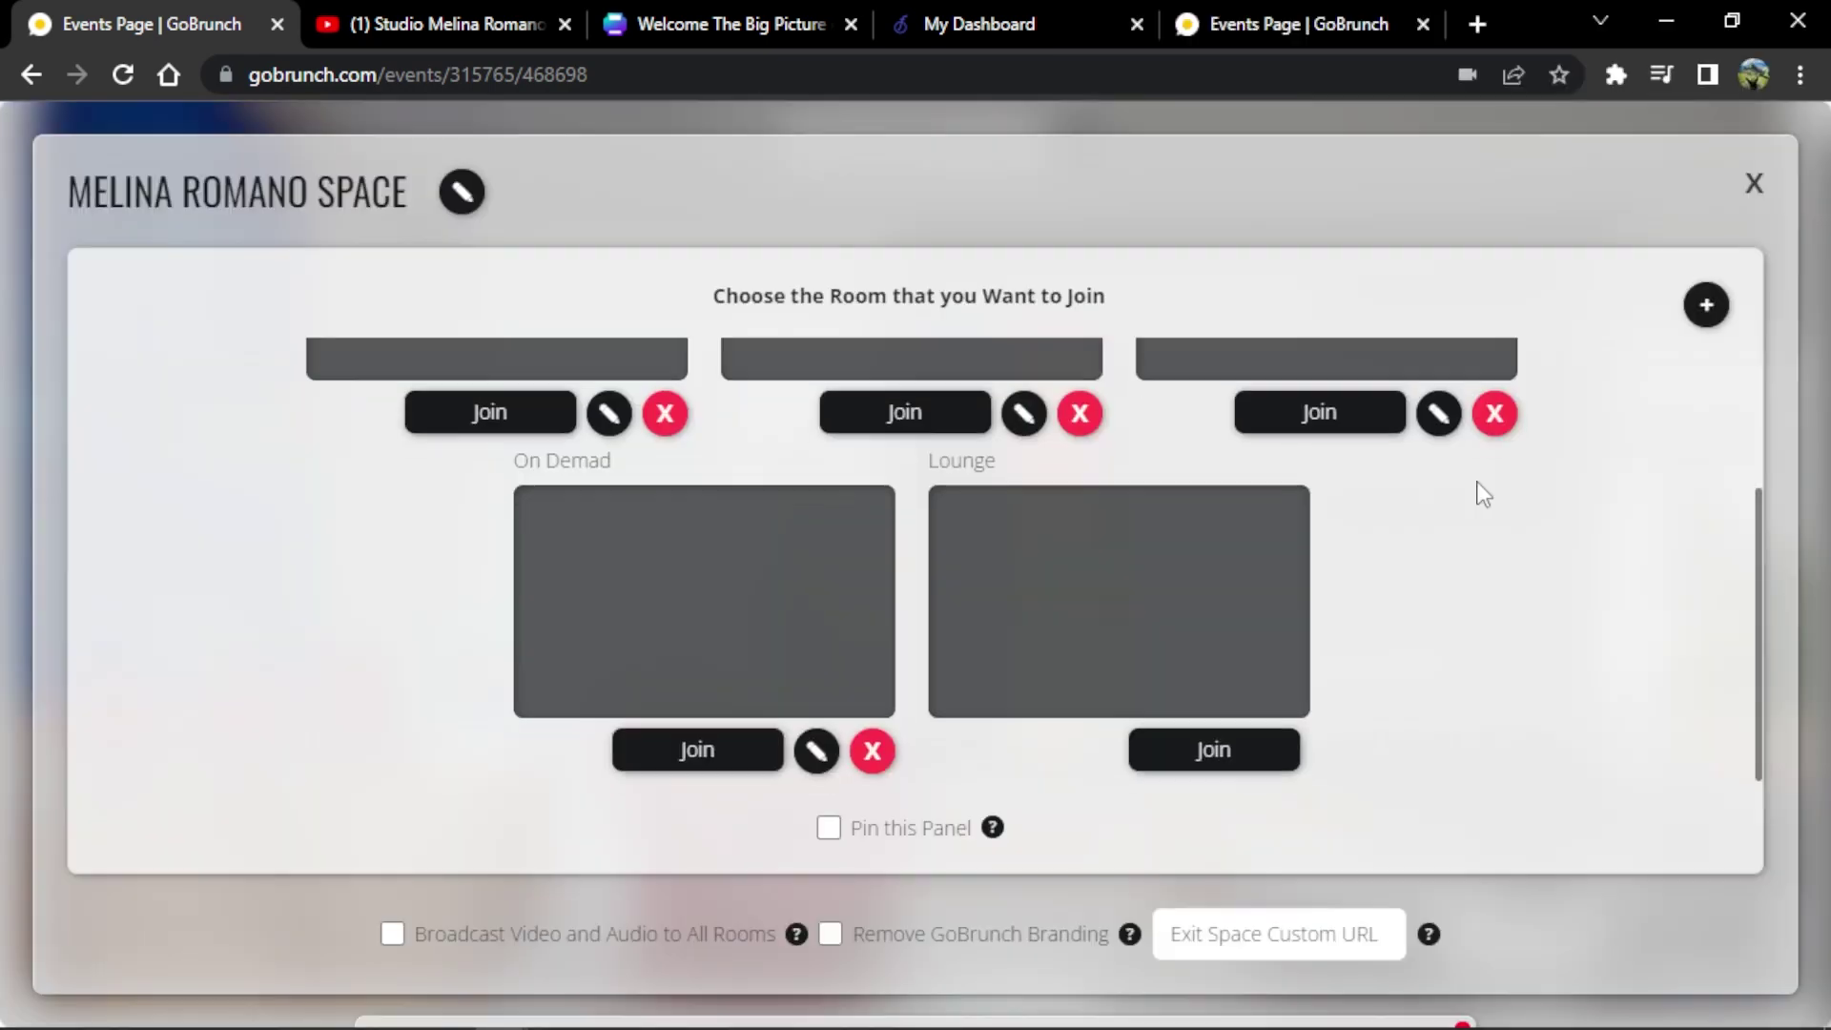
Step: Join the new room and copy its web address from the address bar
{"action": "scroll", "coordinate": [930, 546], "scroll_direction": "down", "scroll_amount": 2}
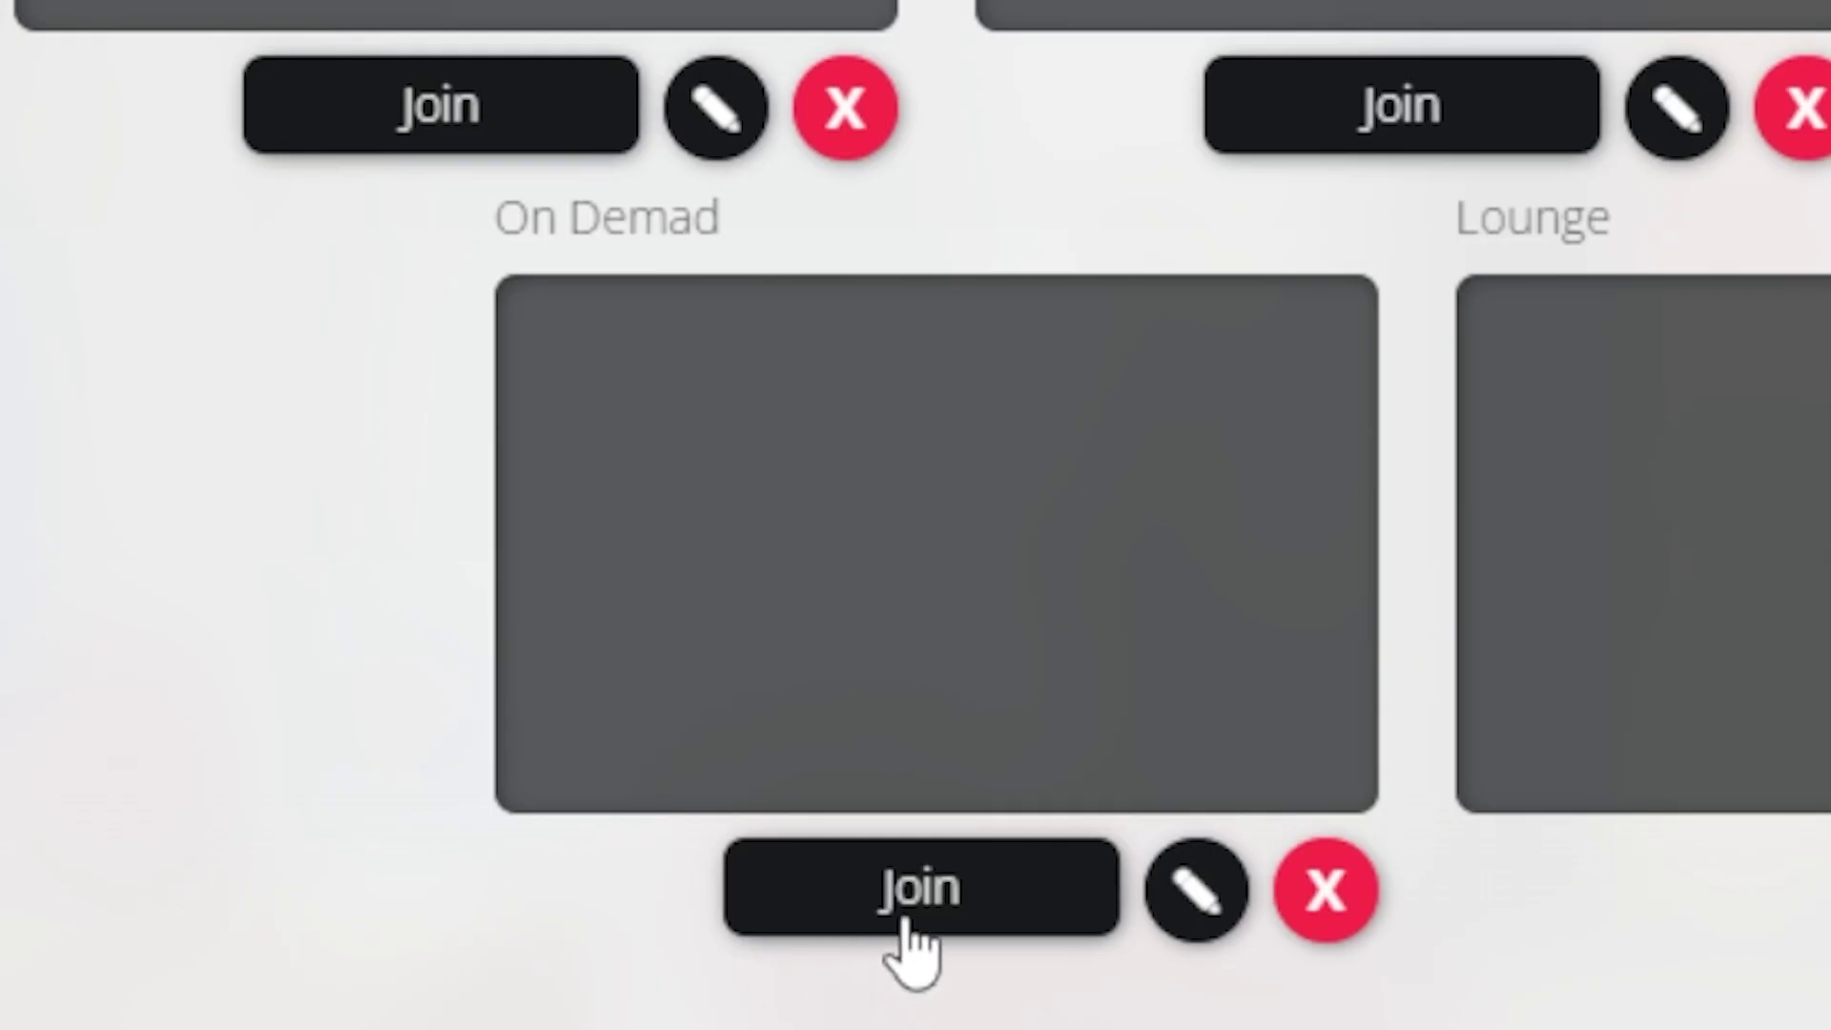
{"action": "left_click", "coordinate": [904, 915]}
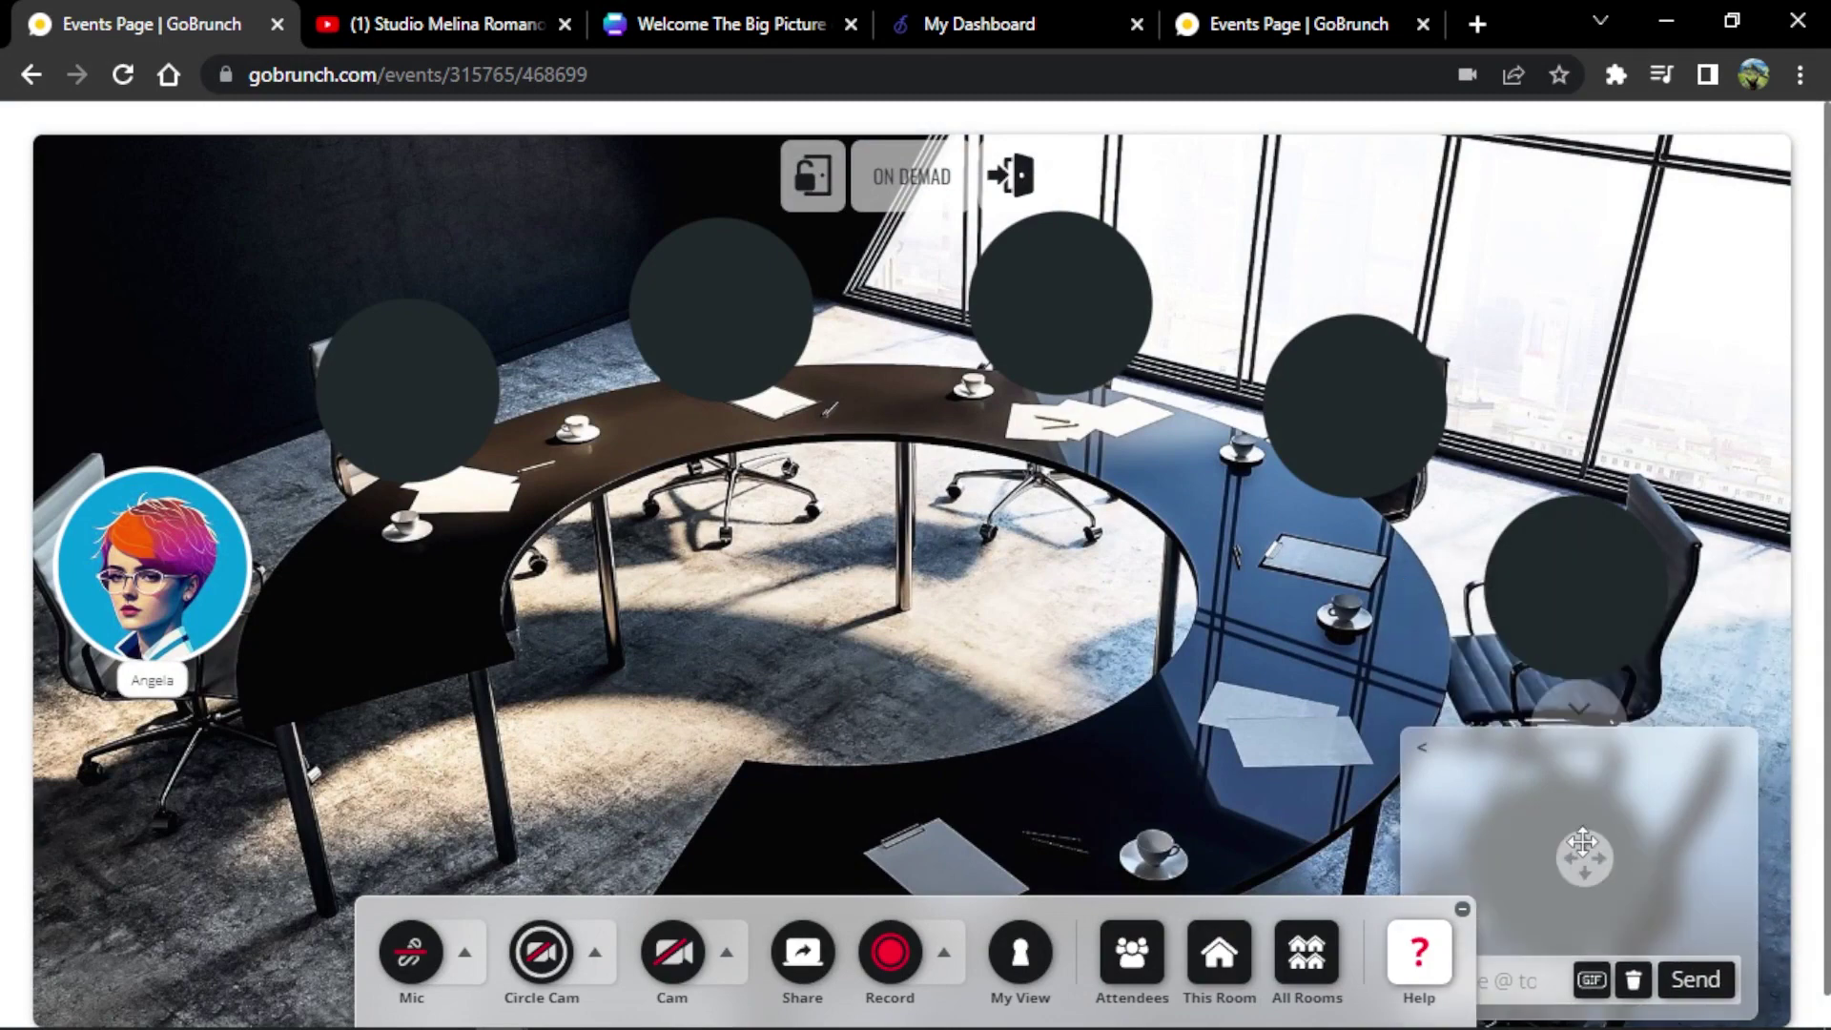
{"action": "left_click", "coordinate": [1581, 667]}
{"action": "left_click", "coordinate": [521, 81]}
{"action": "key", "text": "ctrl+c"}
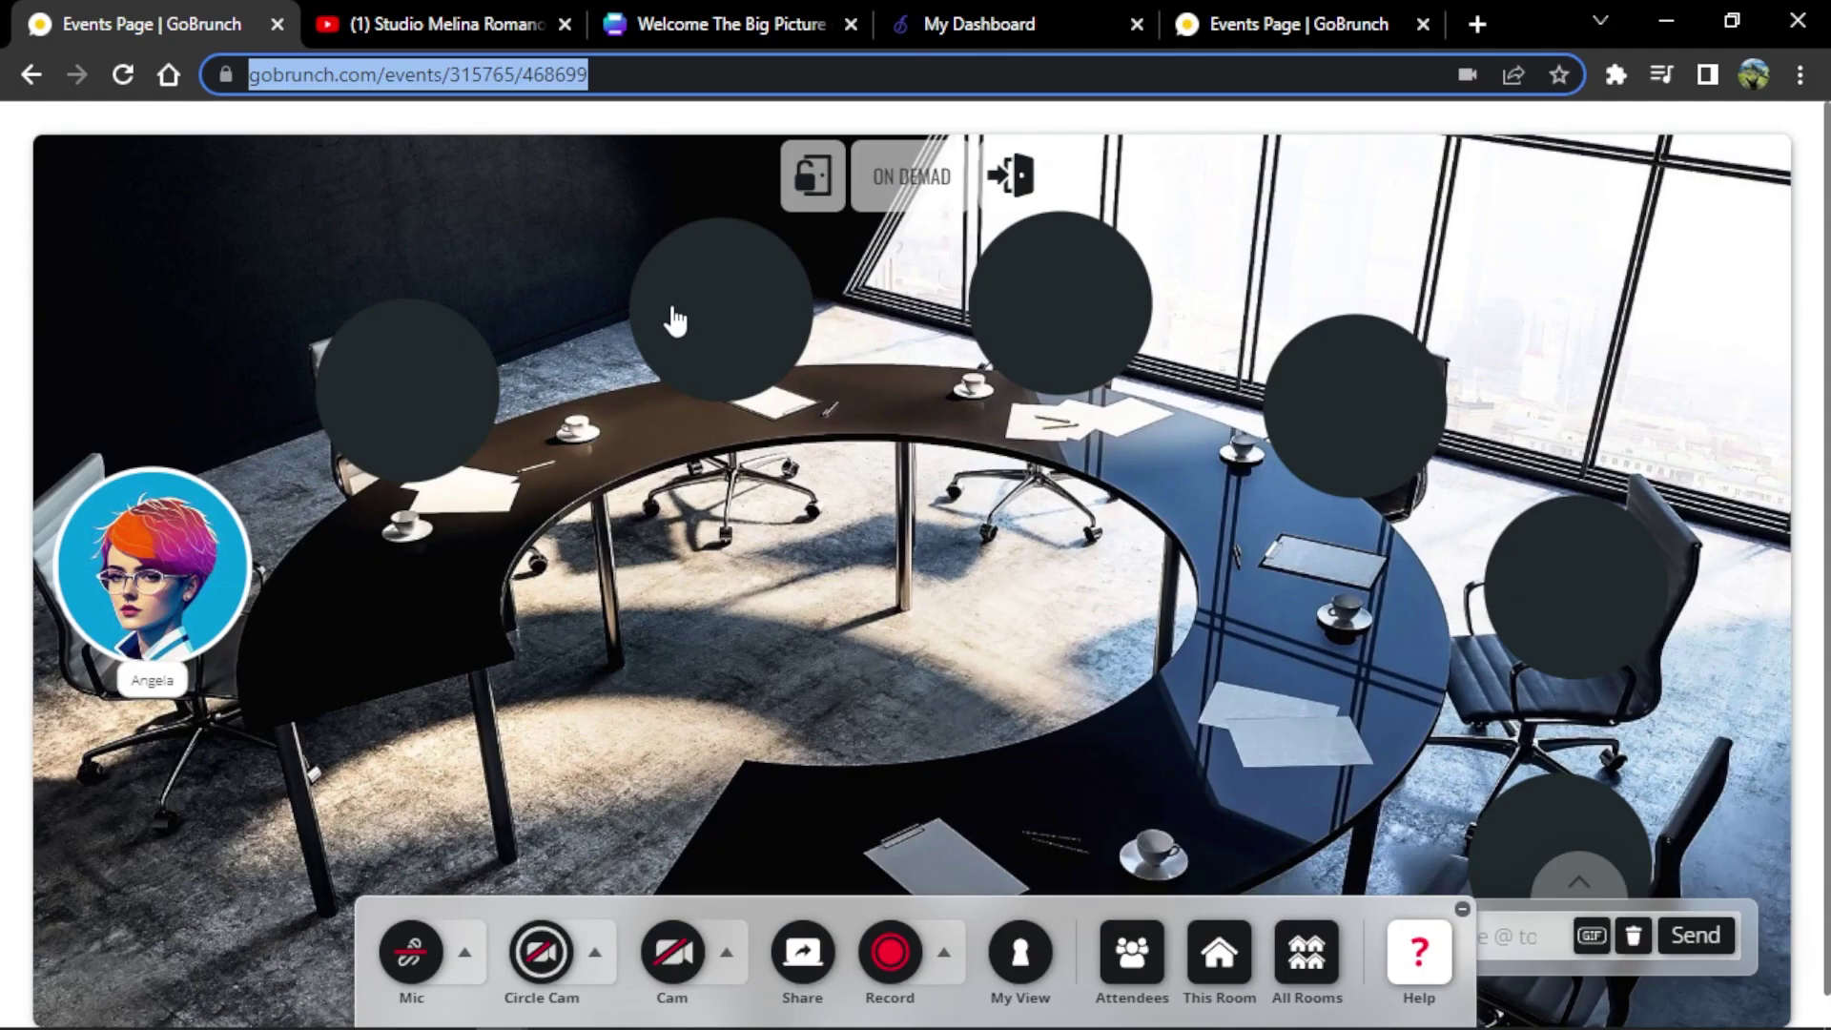
{"action": "left_click", "coordinate": [701, 10]}
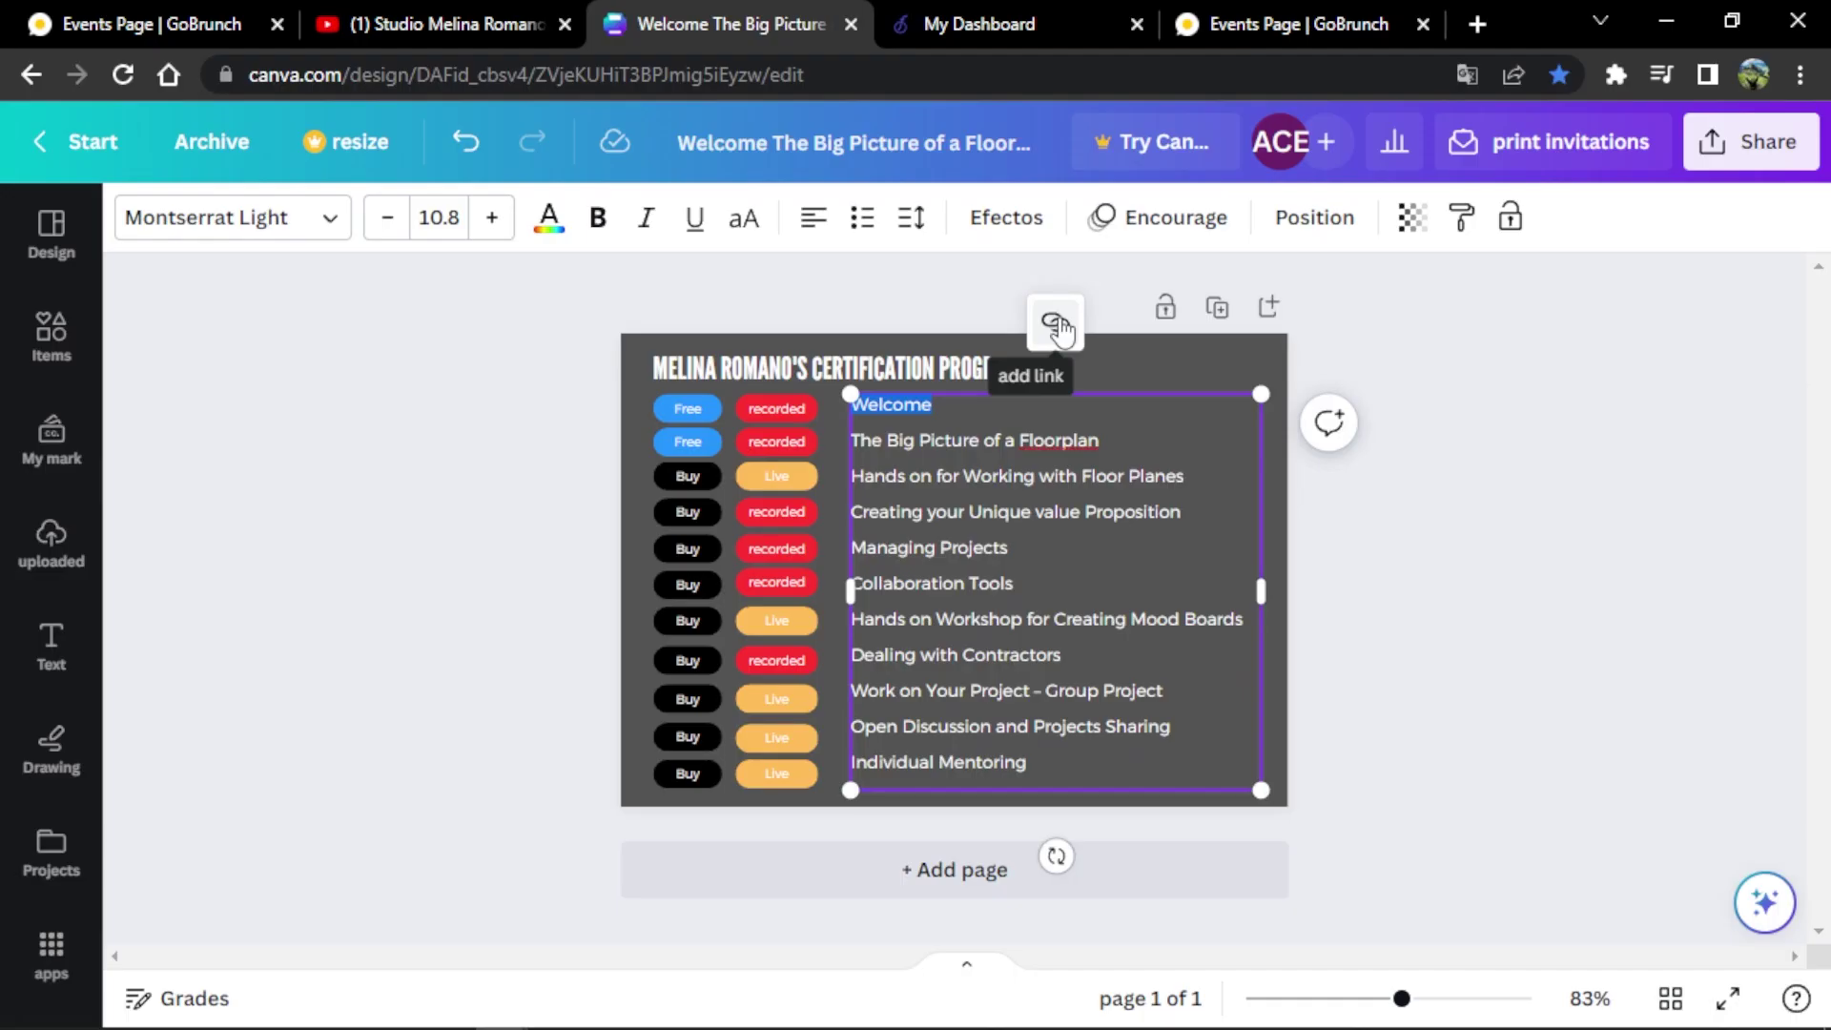
Step: Link the word 'Welcome' in the Canva program list to the copied GoBrunch room address
{"action": "left_click", "coordinate": [1057, 325]}
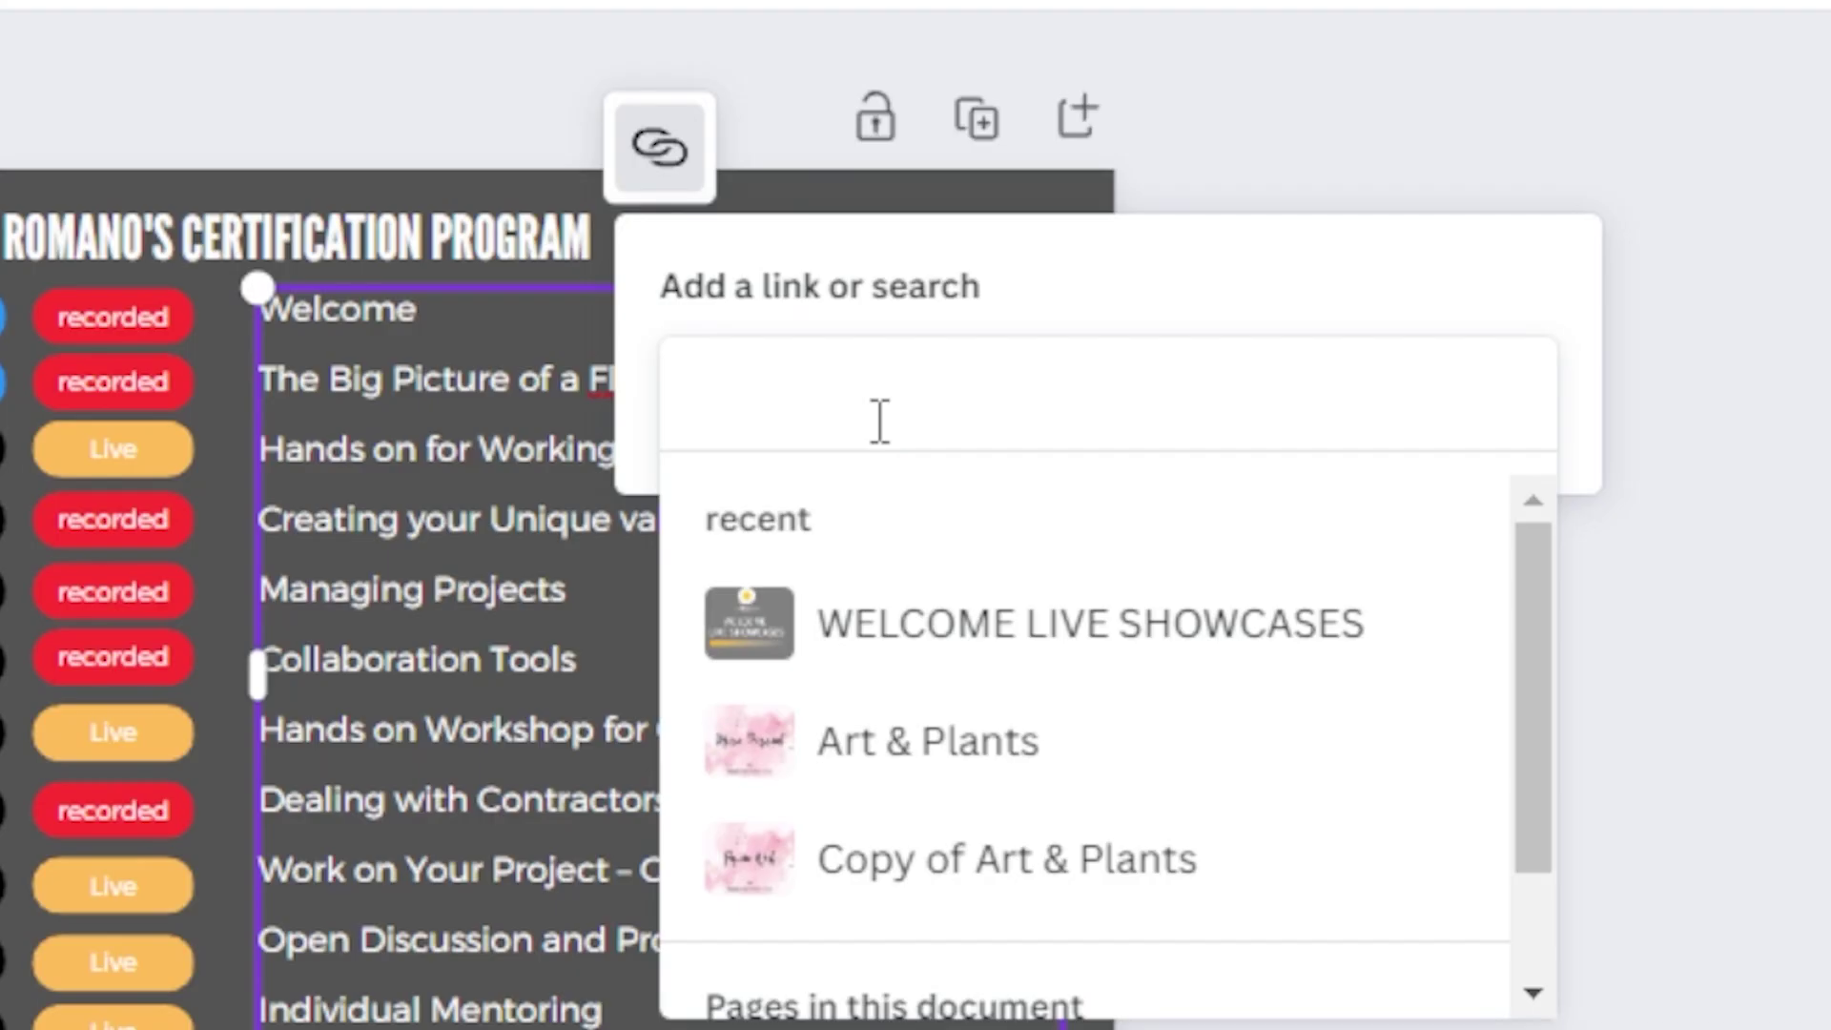
{"action": "key", "text": "ctrl+v"}
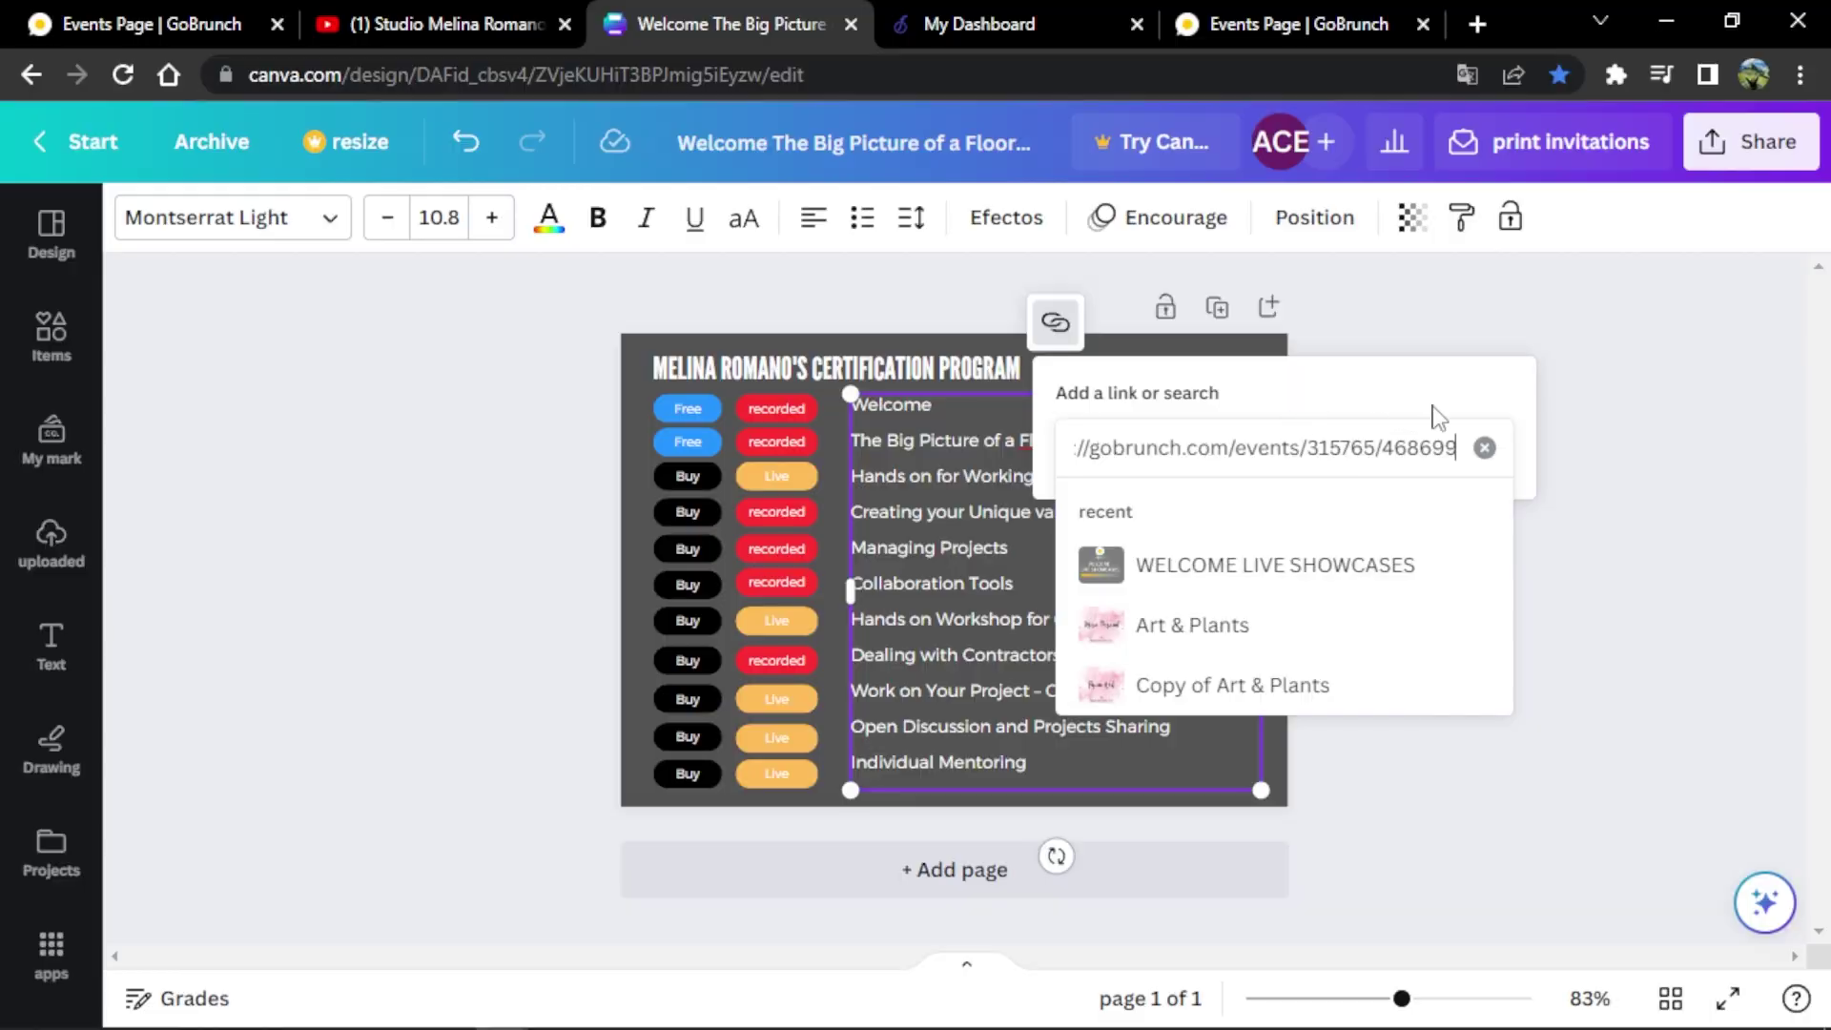
{"action": "key", "text": "Return"}
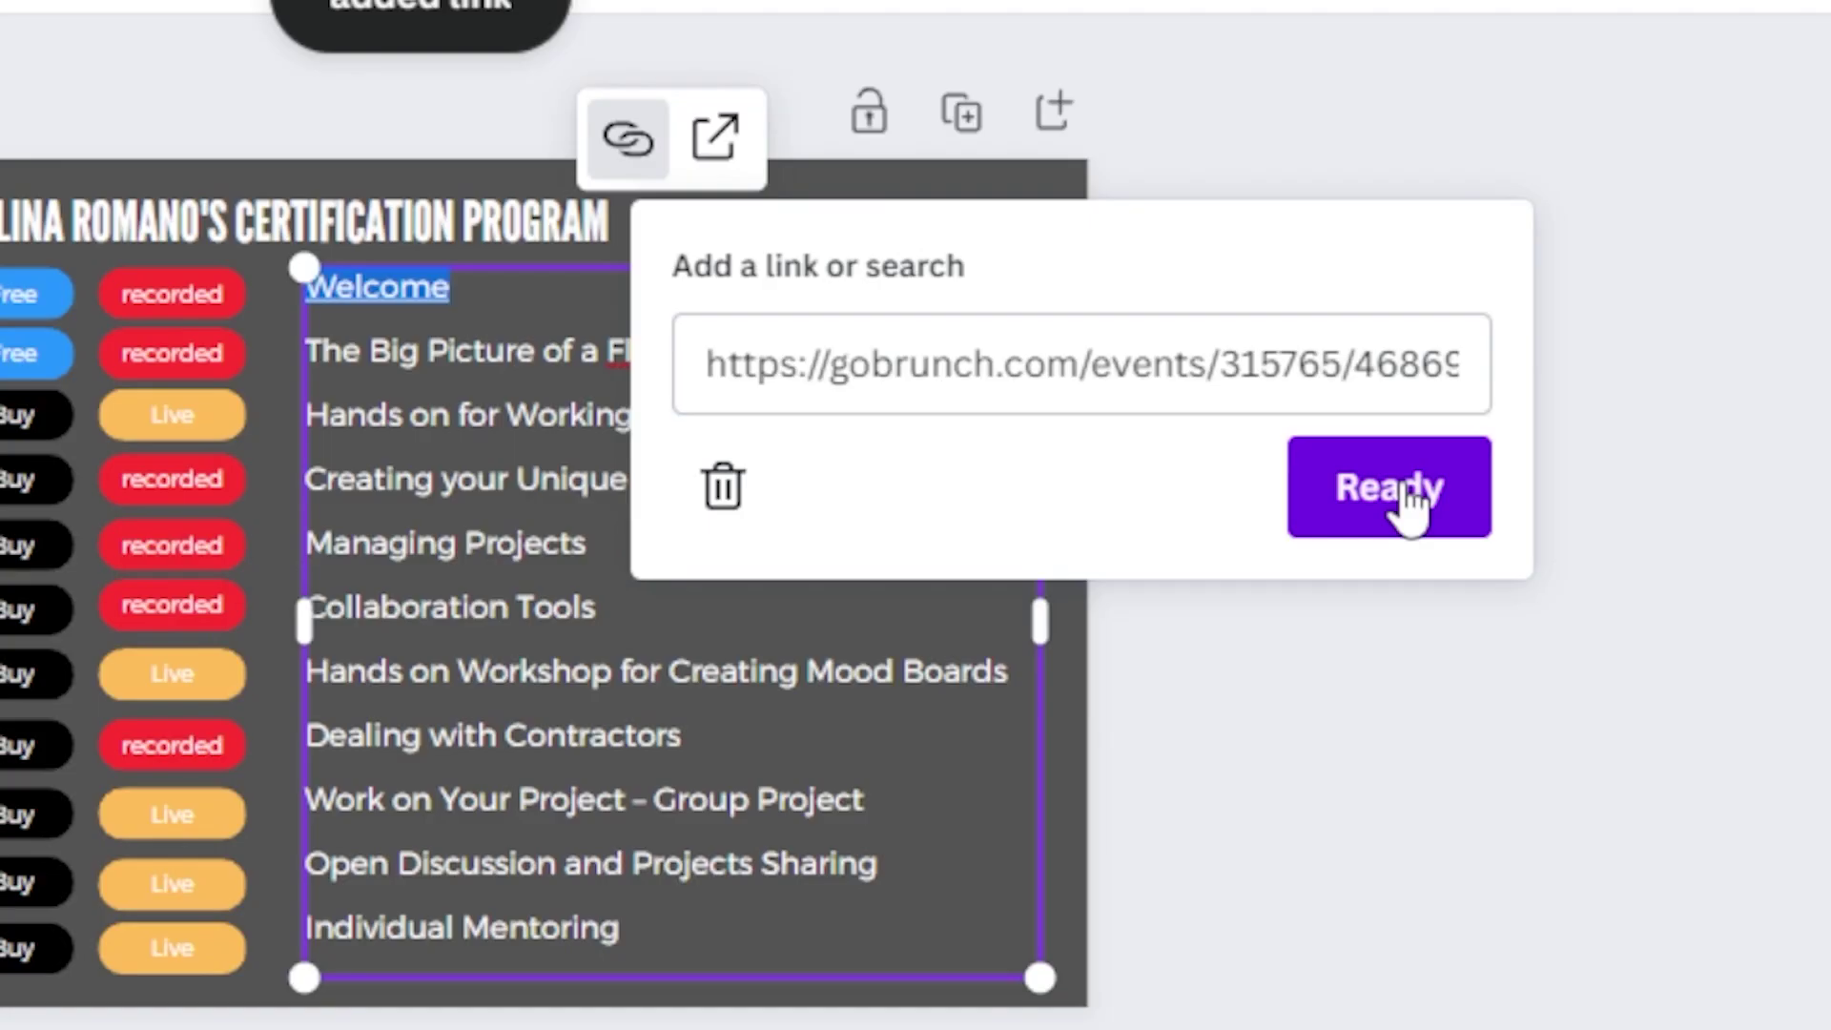
{"action": "left_click", "coordinate": [1402, 496]}
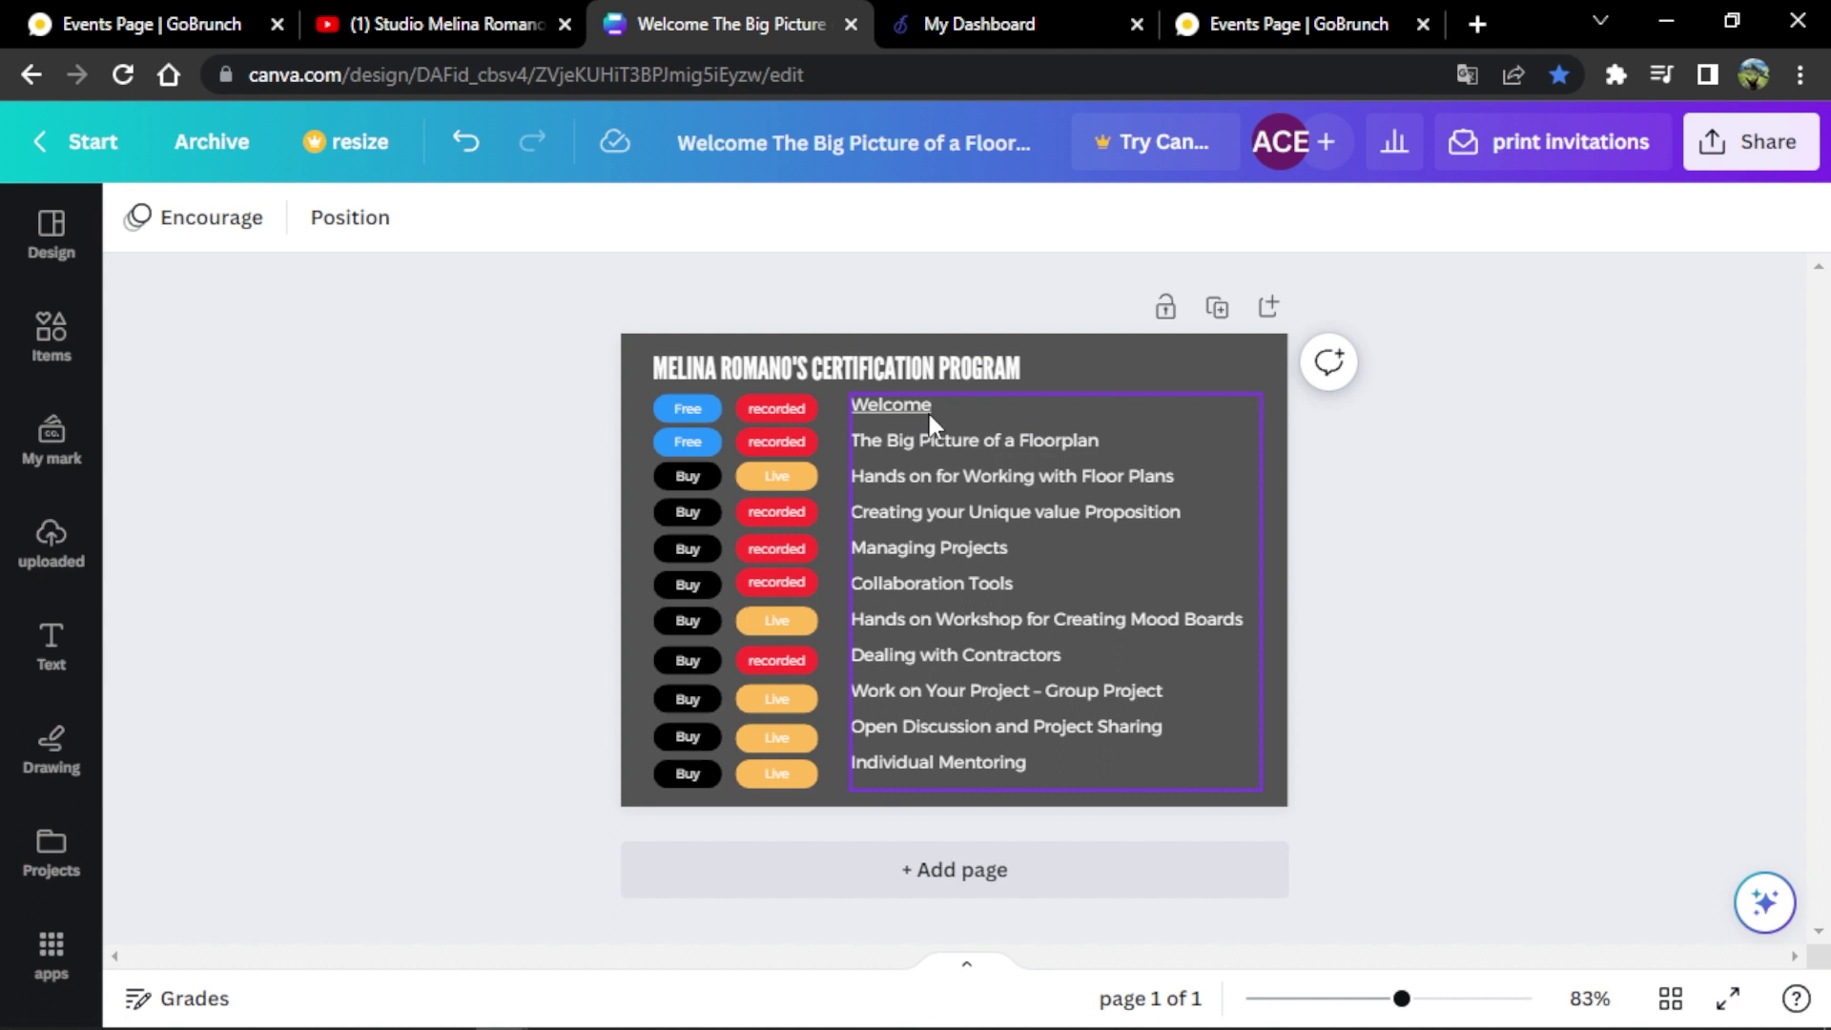
{"action": "left_click", "coordinate": [1430, 511]}
Step: Join the Table of Content - copy room and test its Welcome link to the On Demad room
{"action": "left_click", "coordinate": [103, 14]}
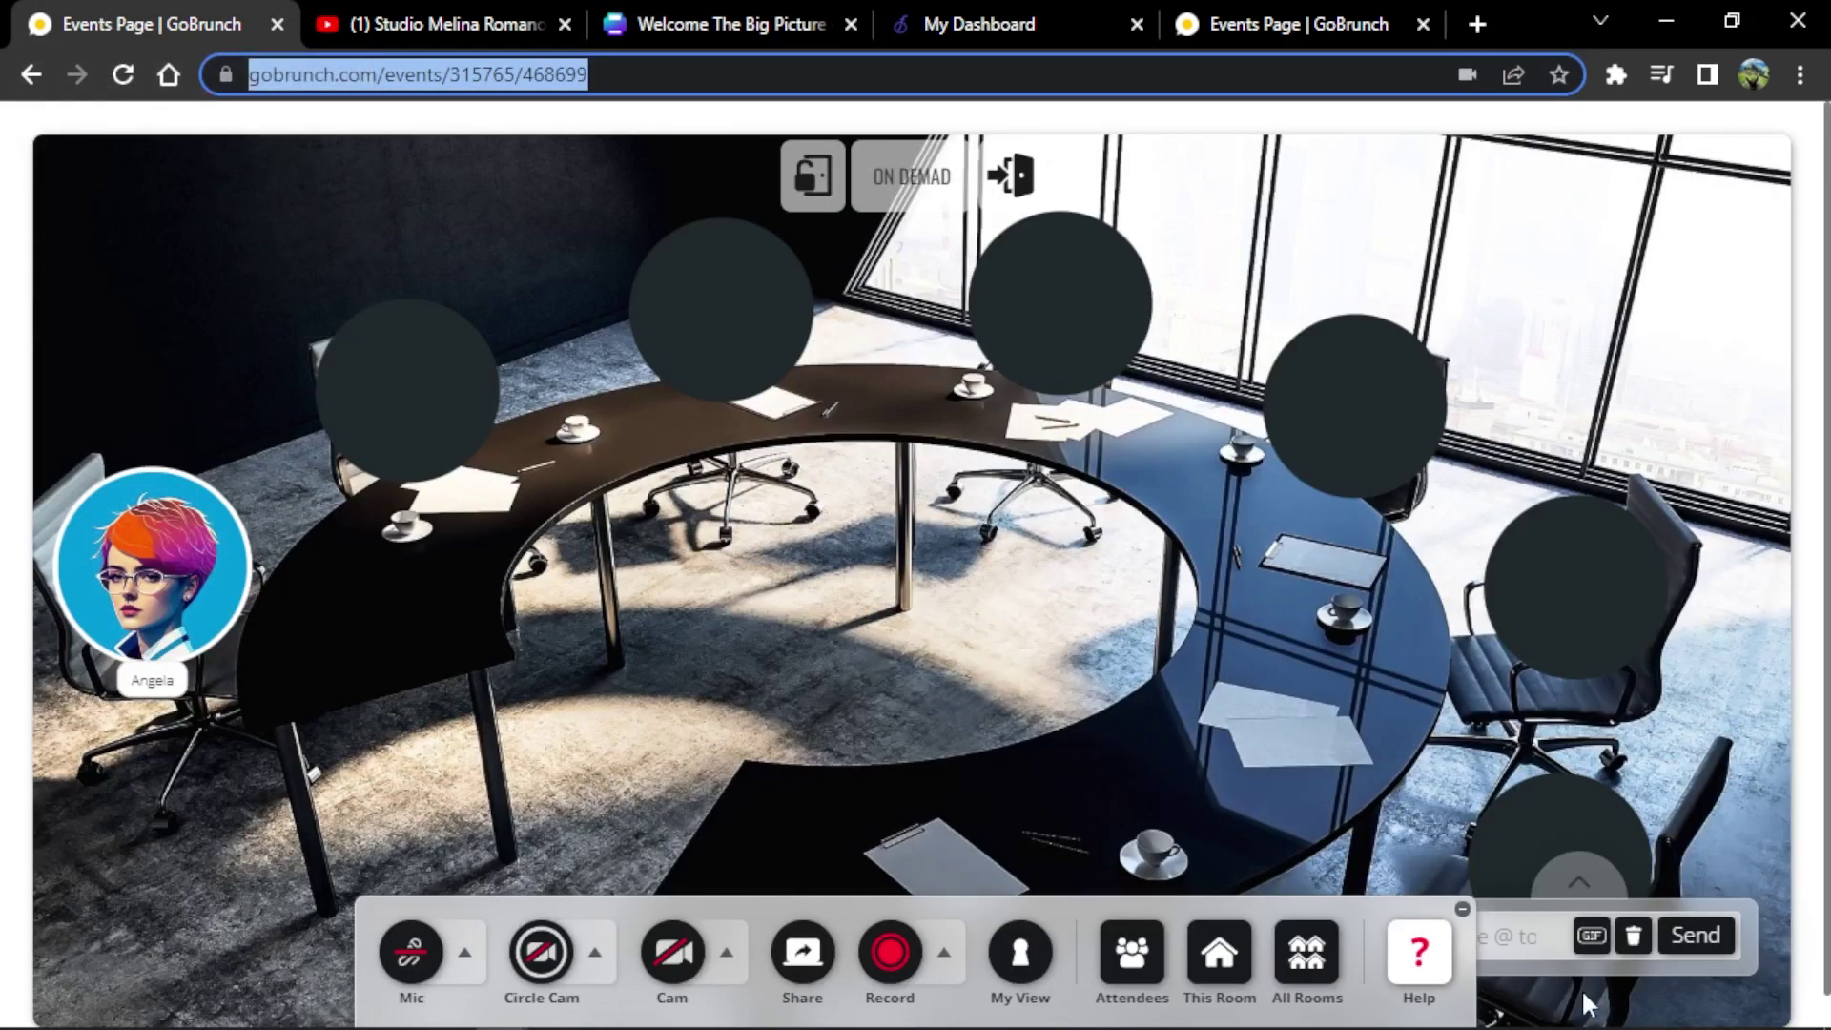
{"action": "left_click", "coordinate": [1319, 966]}
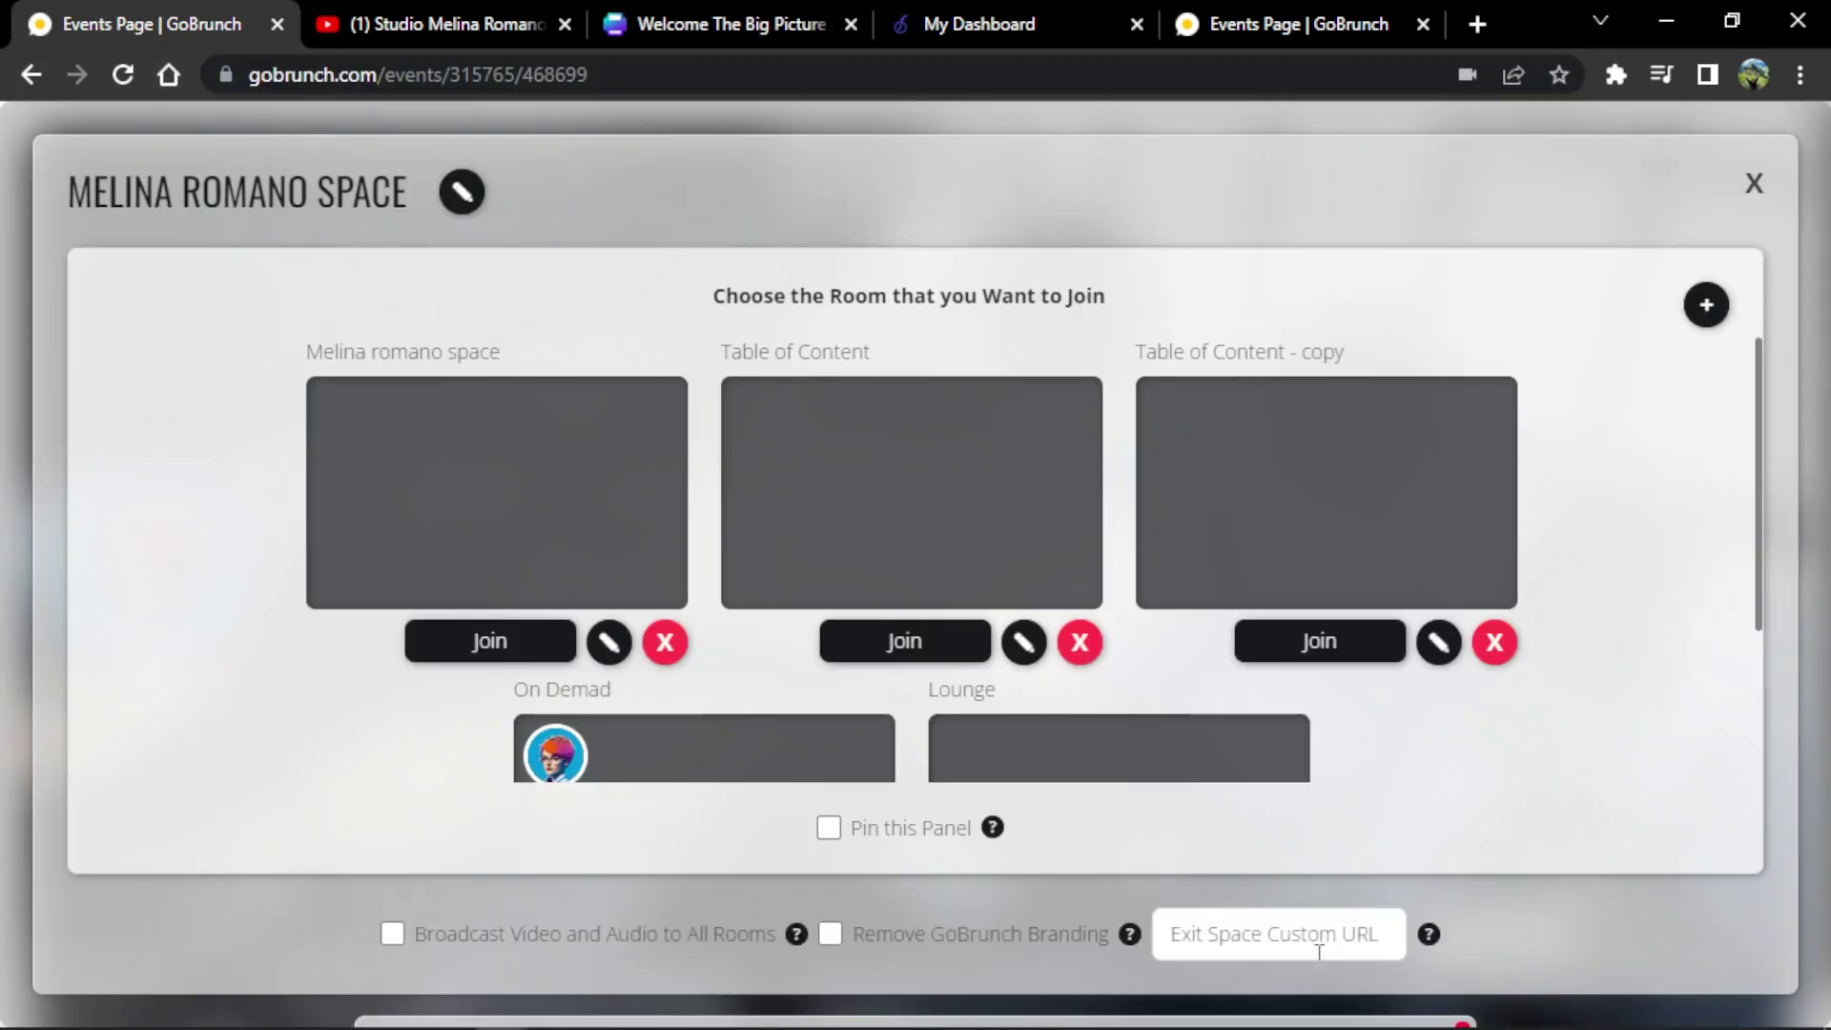
{"action": "left_click", "coordinate": [1358, 658]}
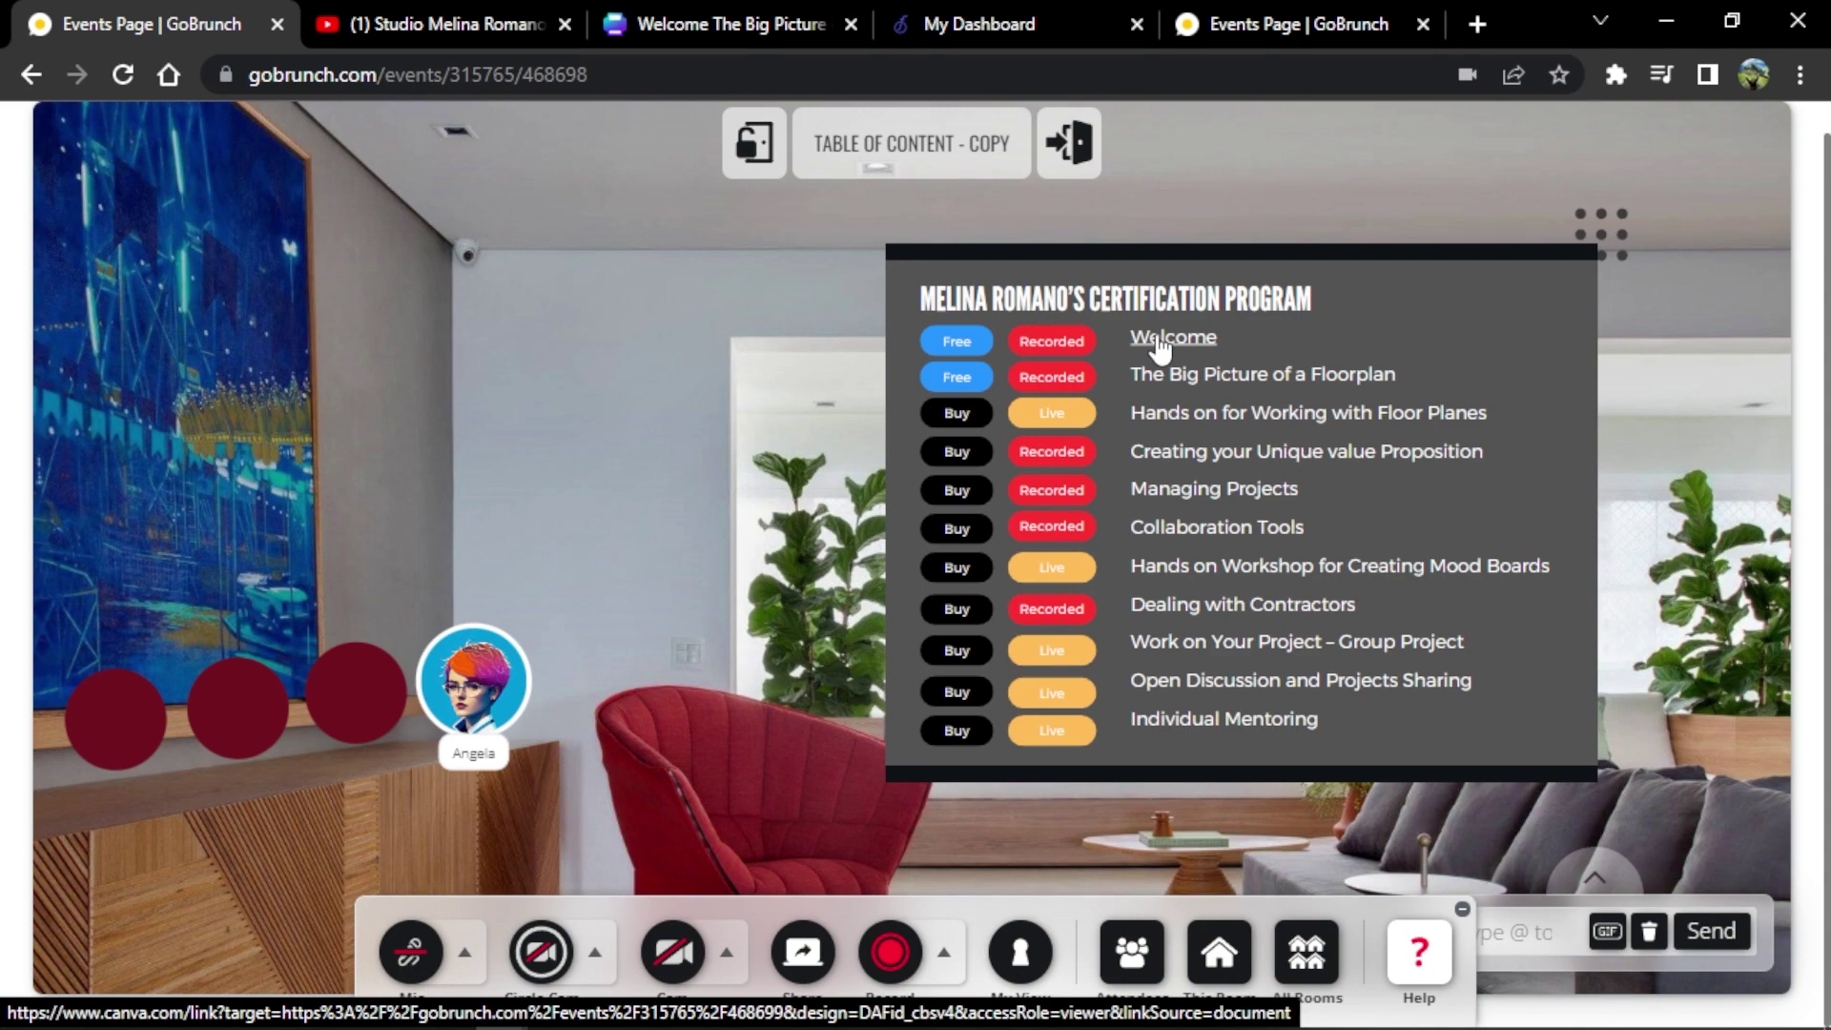
{"action": "left_click", "coordinate": [1161, 344]}
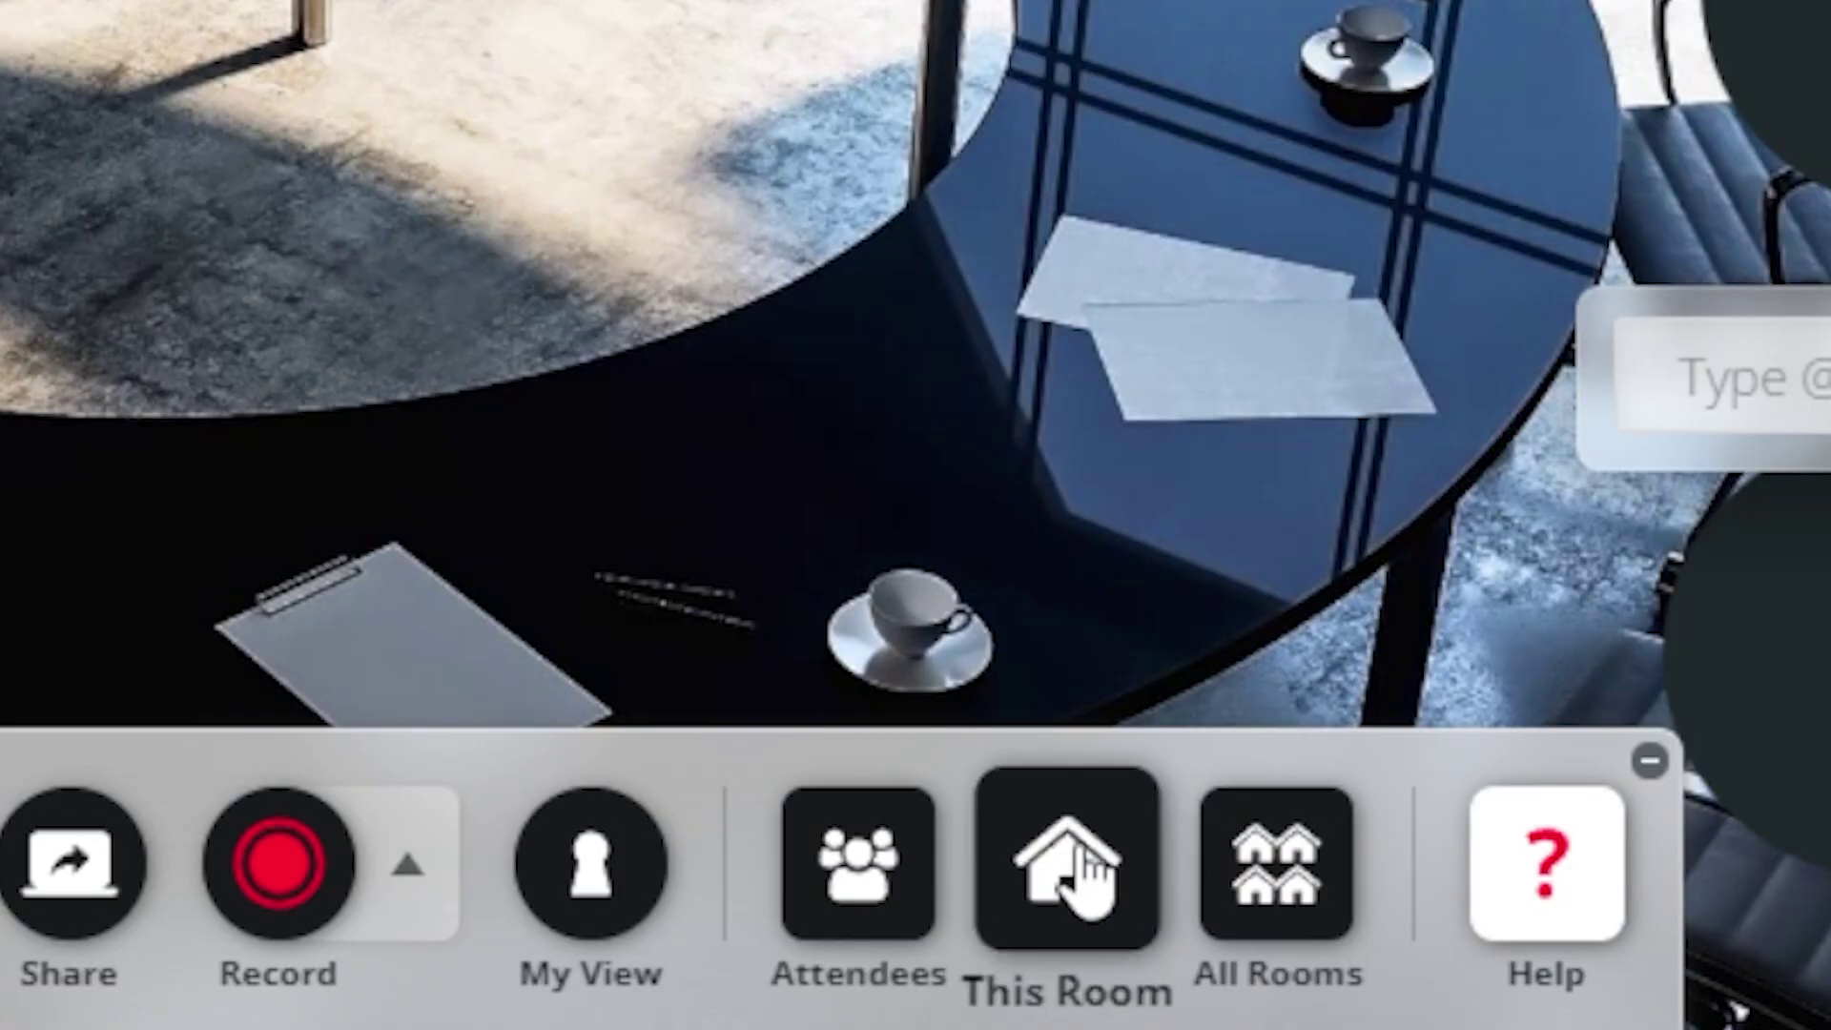
Step: Play an uploaded on-demand video in the room and move its player to the centre
{"action": "left_click", "coordinate": [1081, 882]}
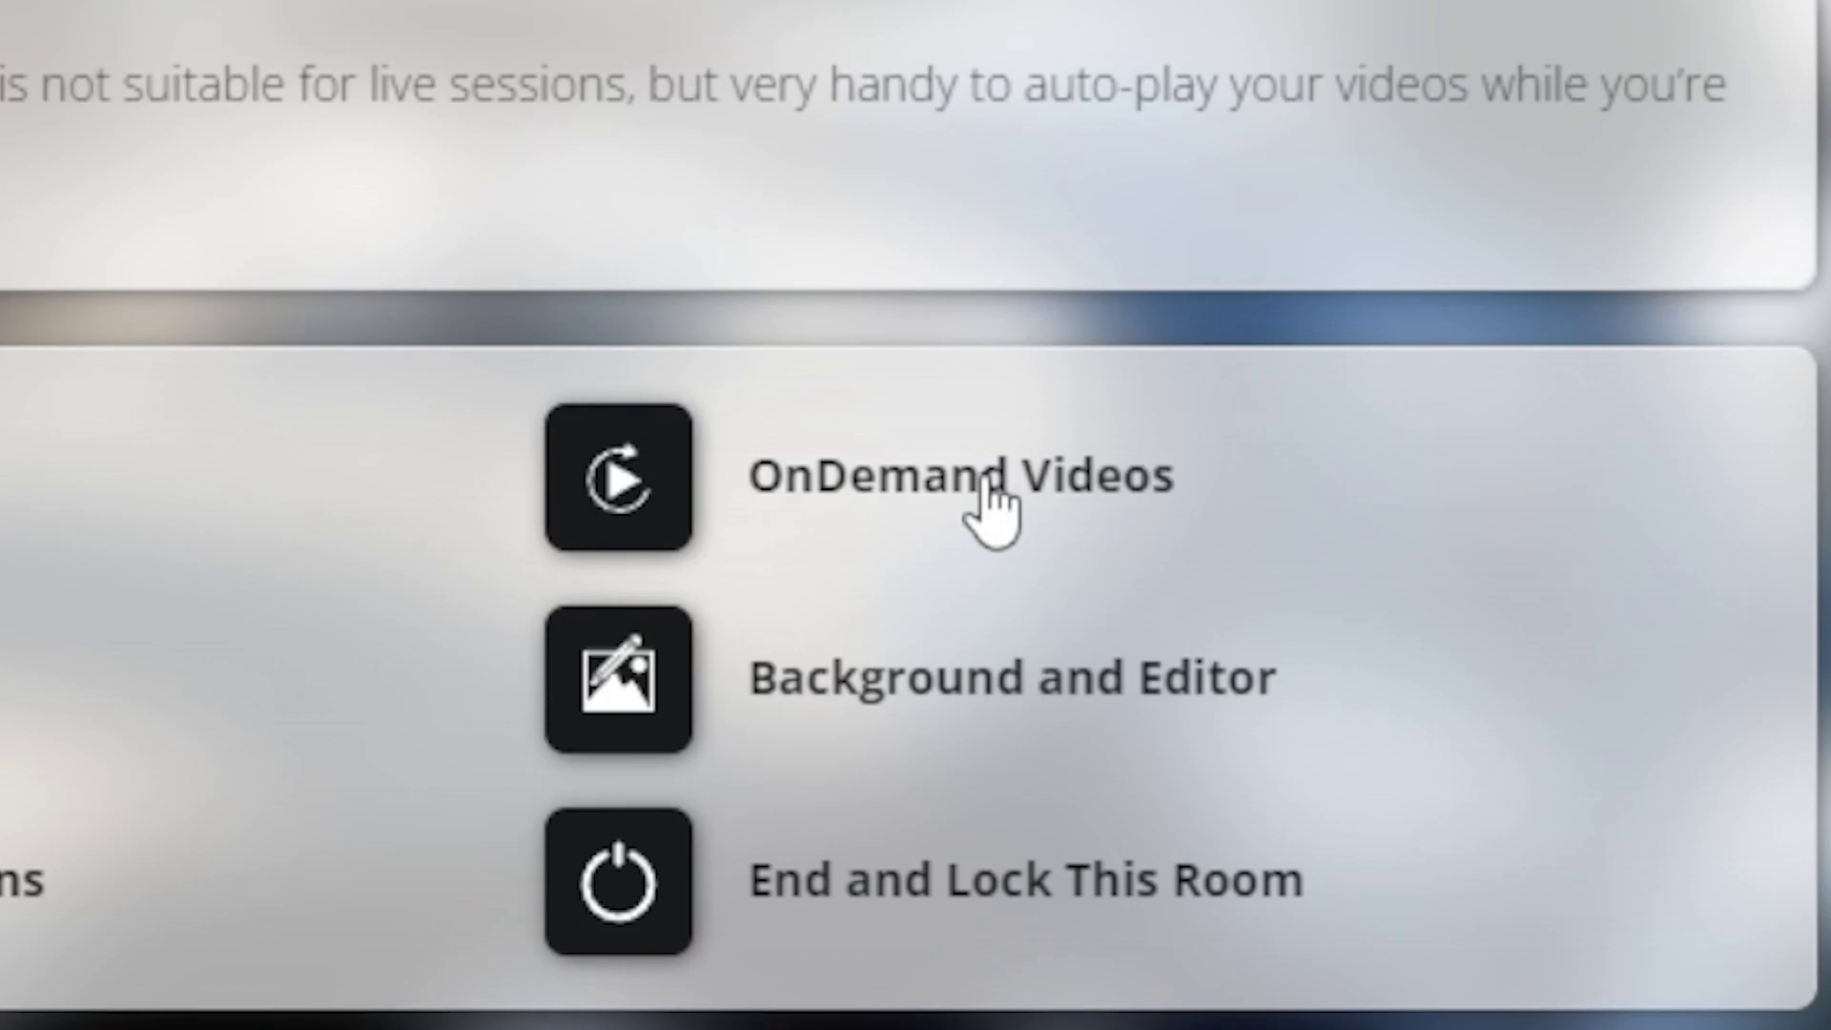
{"action": "left_click", "coordinate": [989, 484]}
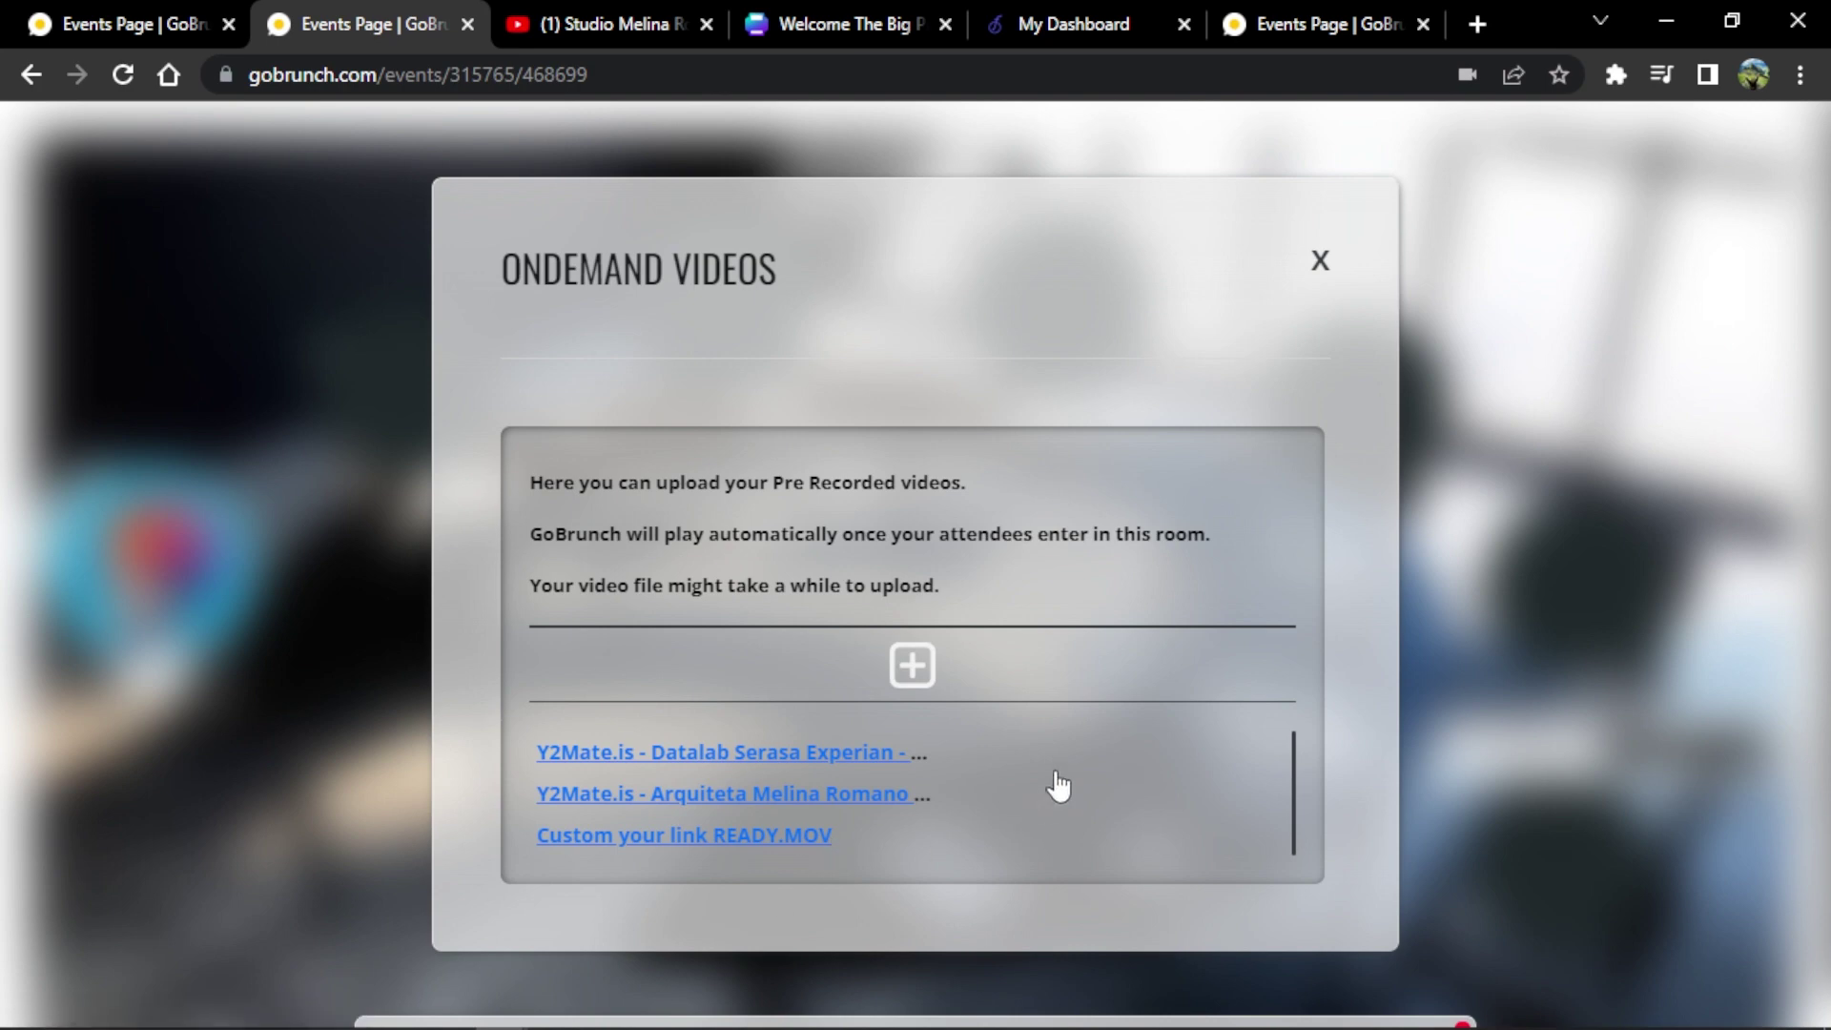
{"action": "left_click", "coordinate": [686, 797]}
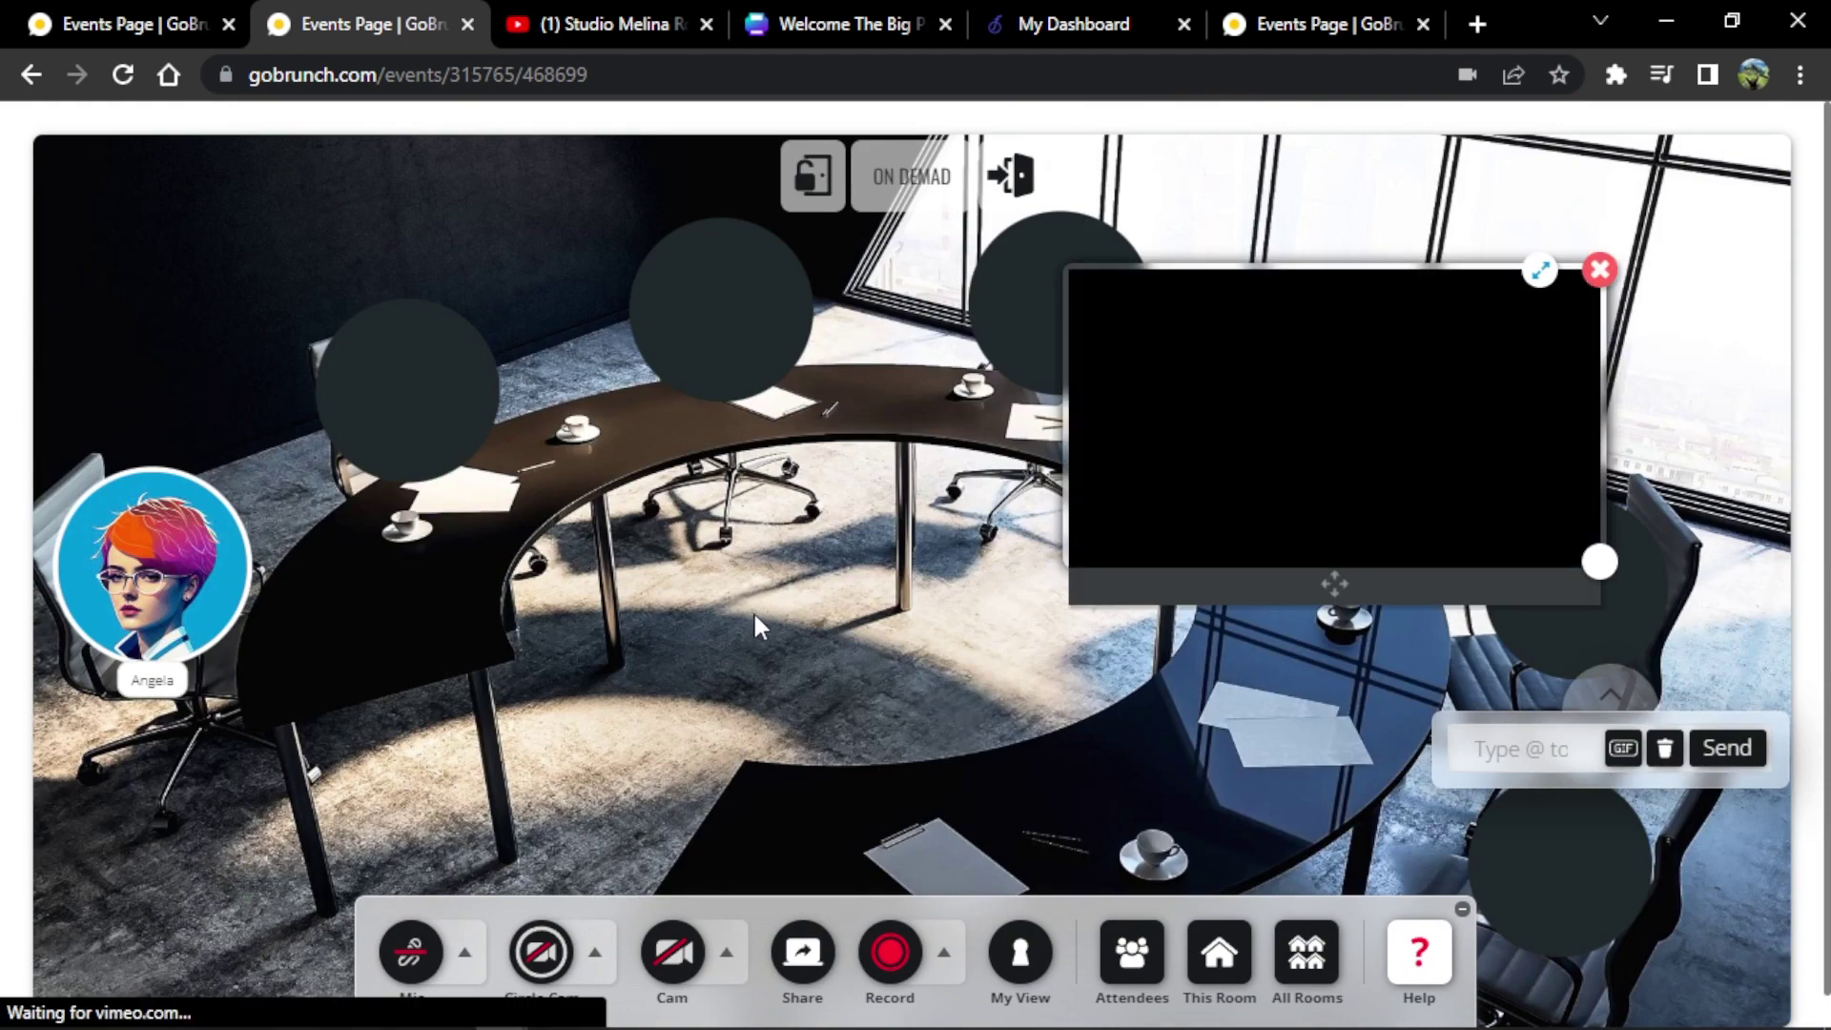
{"action": "left_click_drag", "start_coordinate": [1331, 589], "coordinate": [869, 640]}
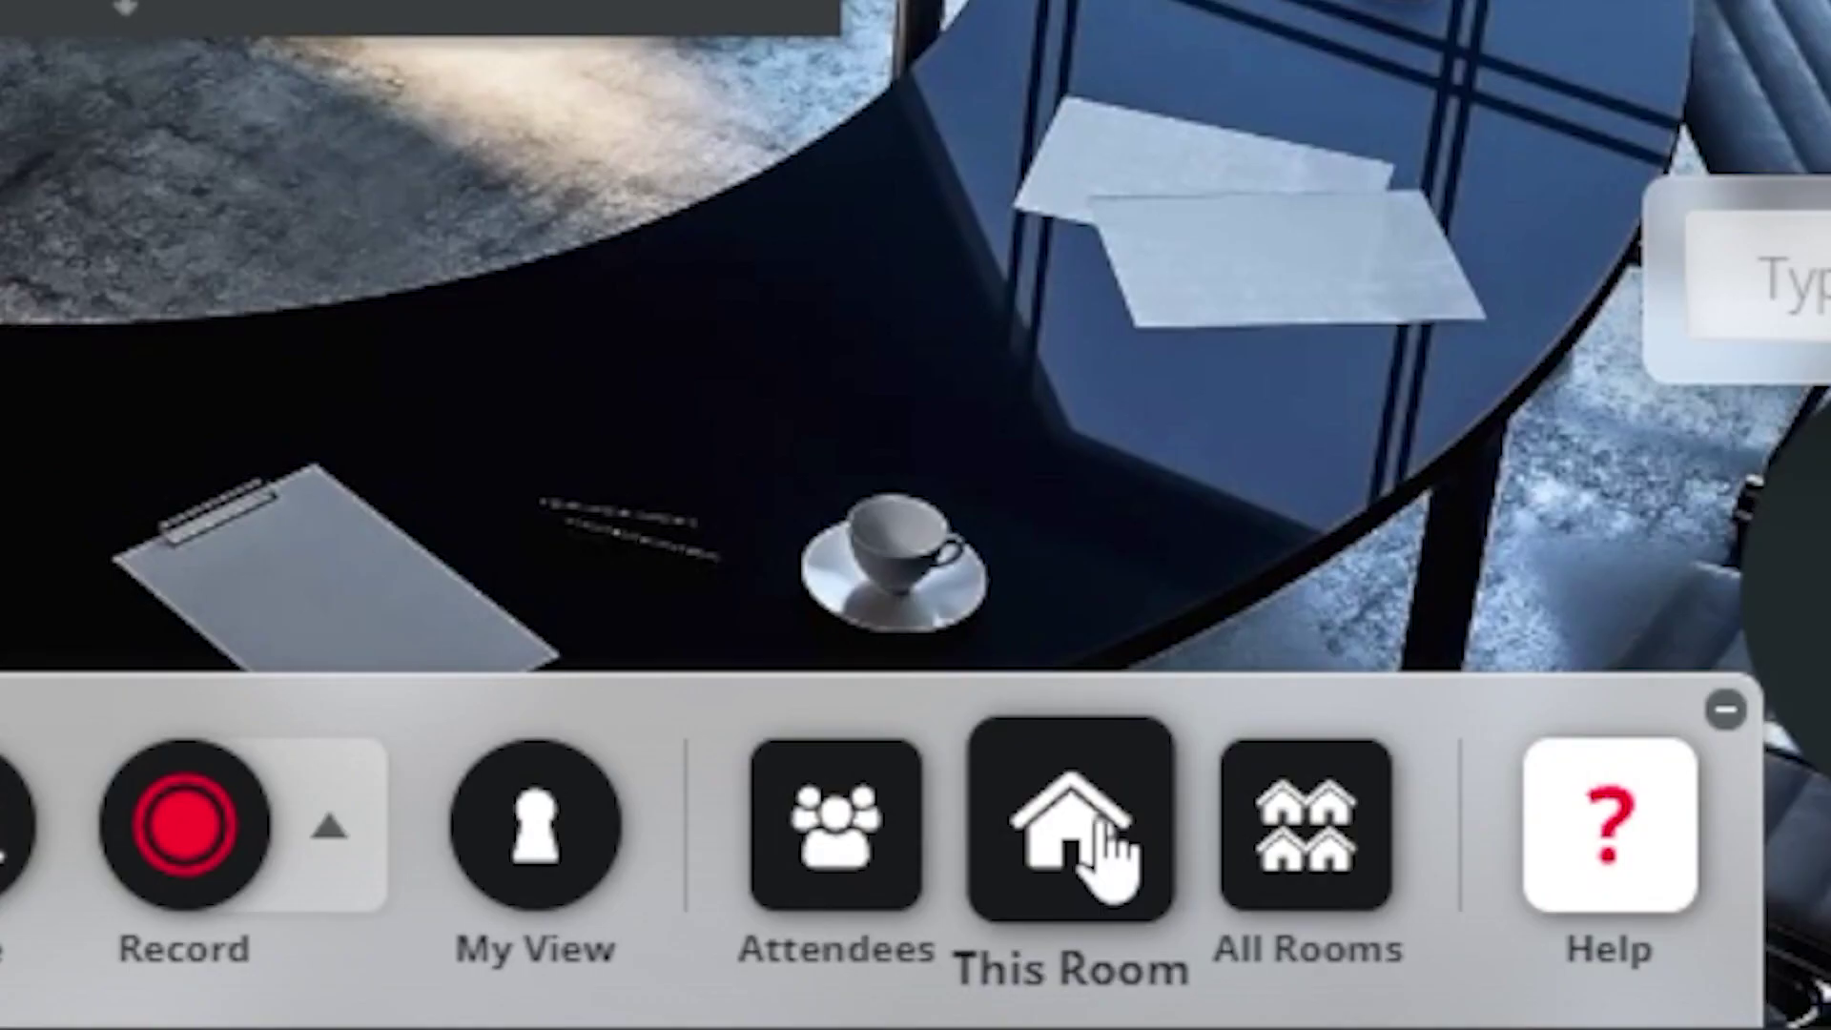
Step: Switch the On Demad room's settings to Presentation Mode and save them
{"action": "left_click", "coordinate": [1106, 844]}
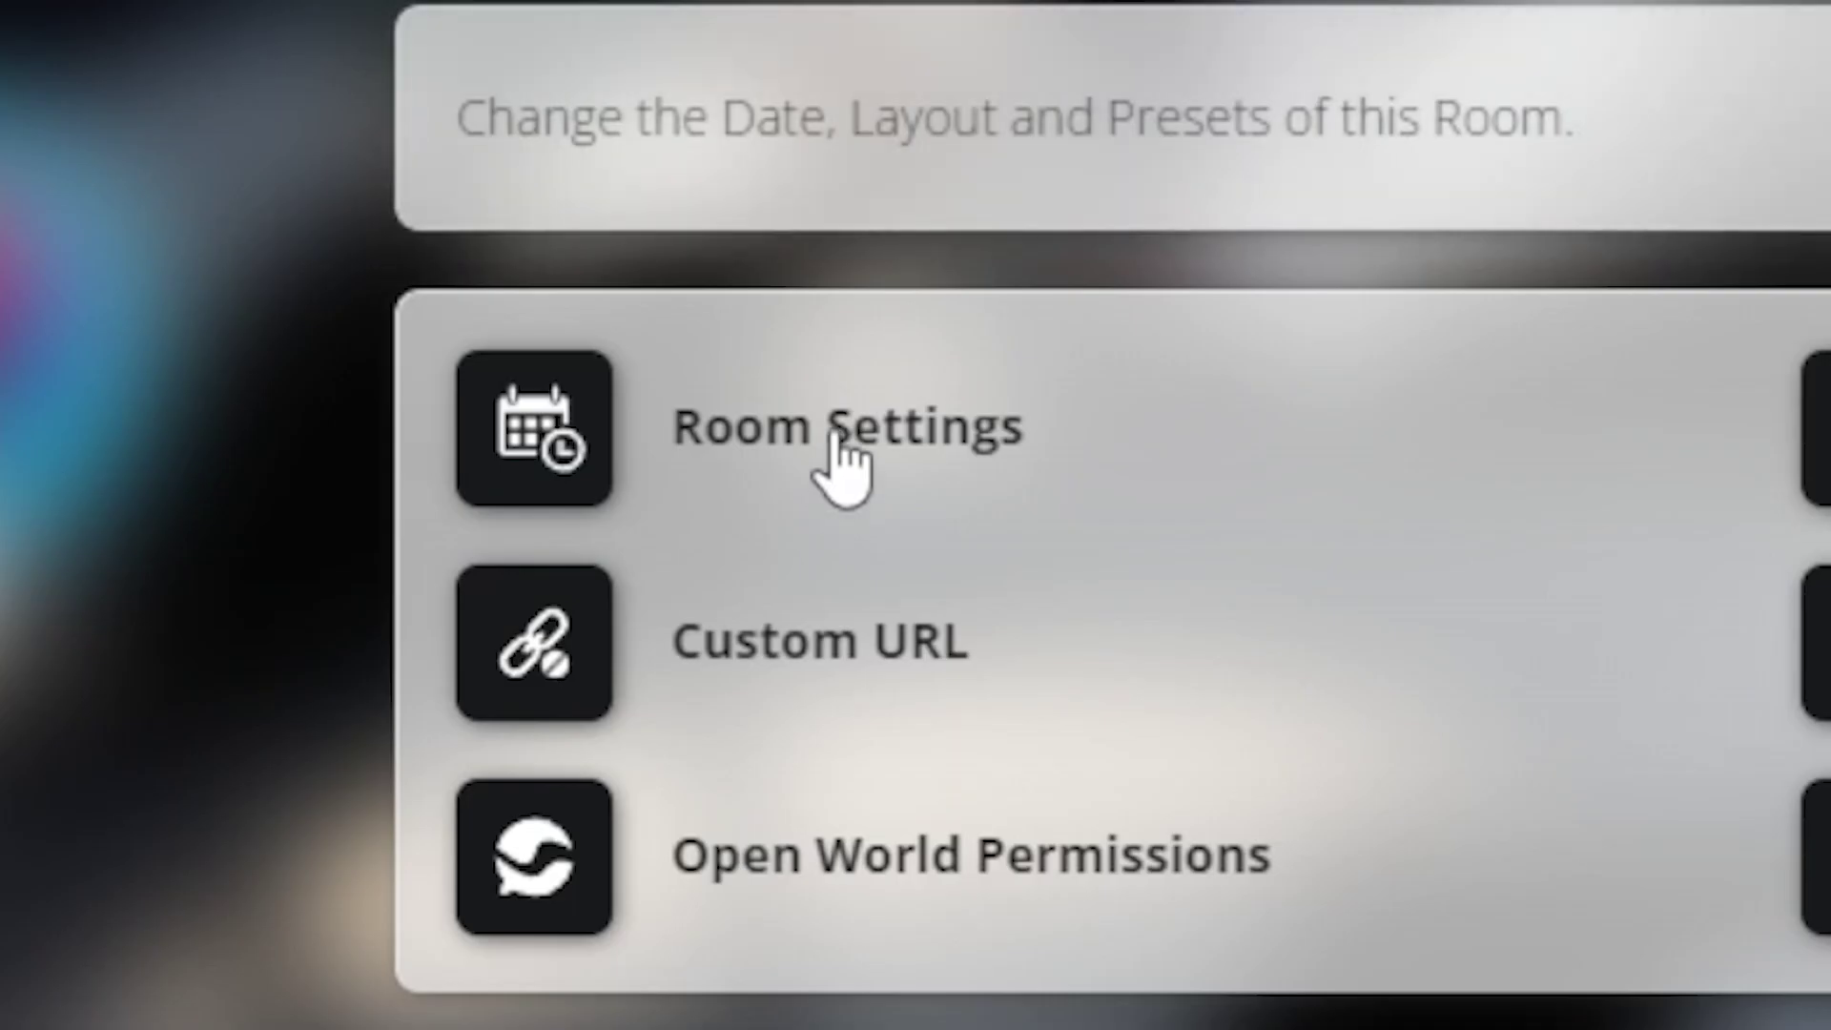
{"action": "left_click", "coordinate": [841, 449]}
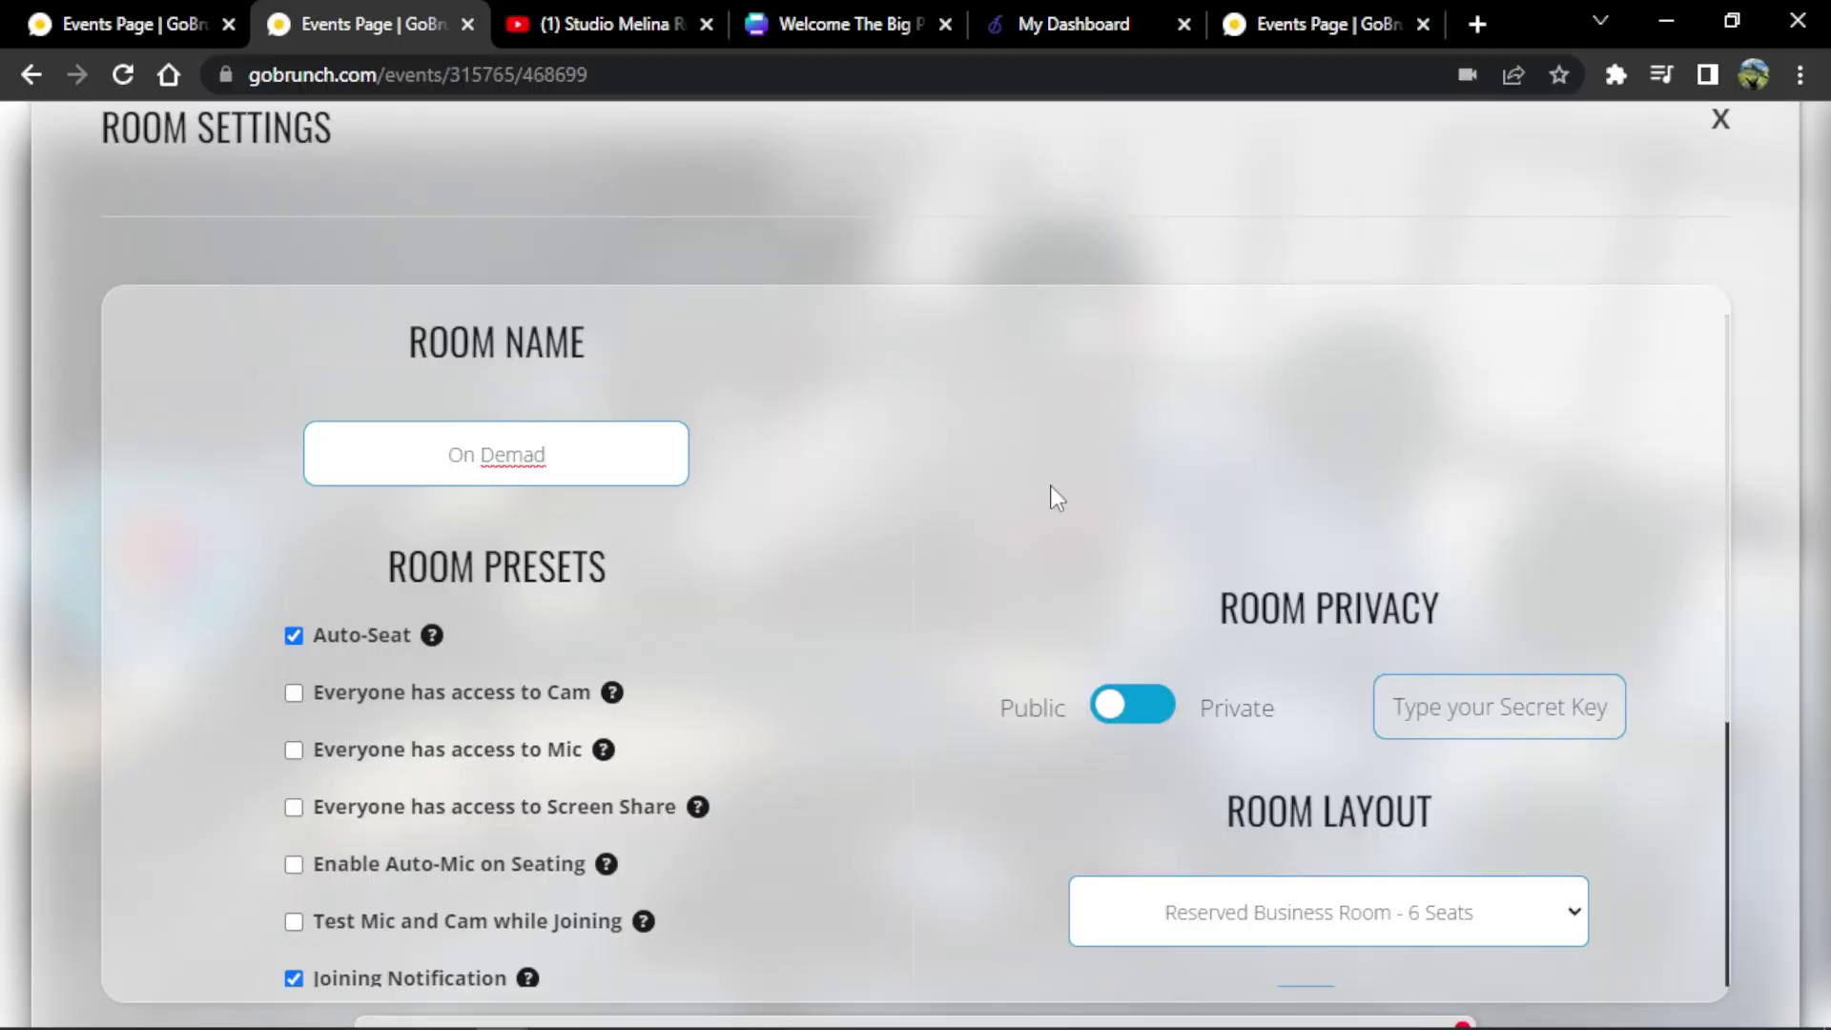
{"action": "scroll", "coordinate": [1053, 495], "scroll_direction": "down", "scroll_amount": 5}
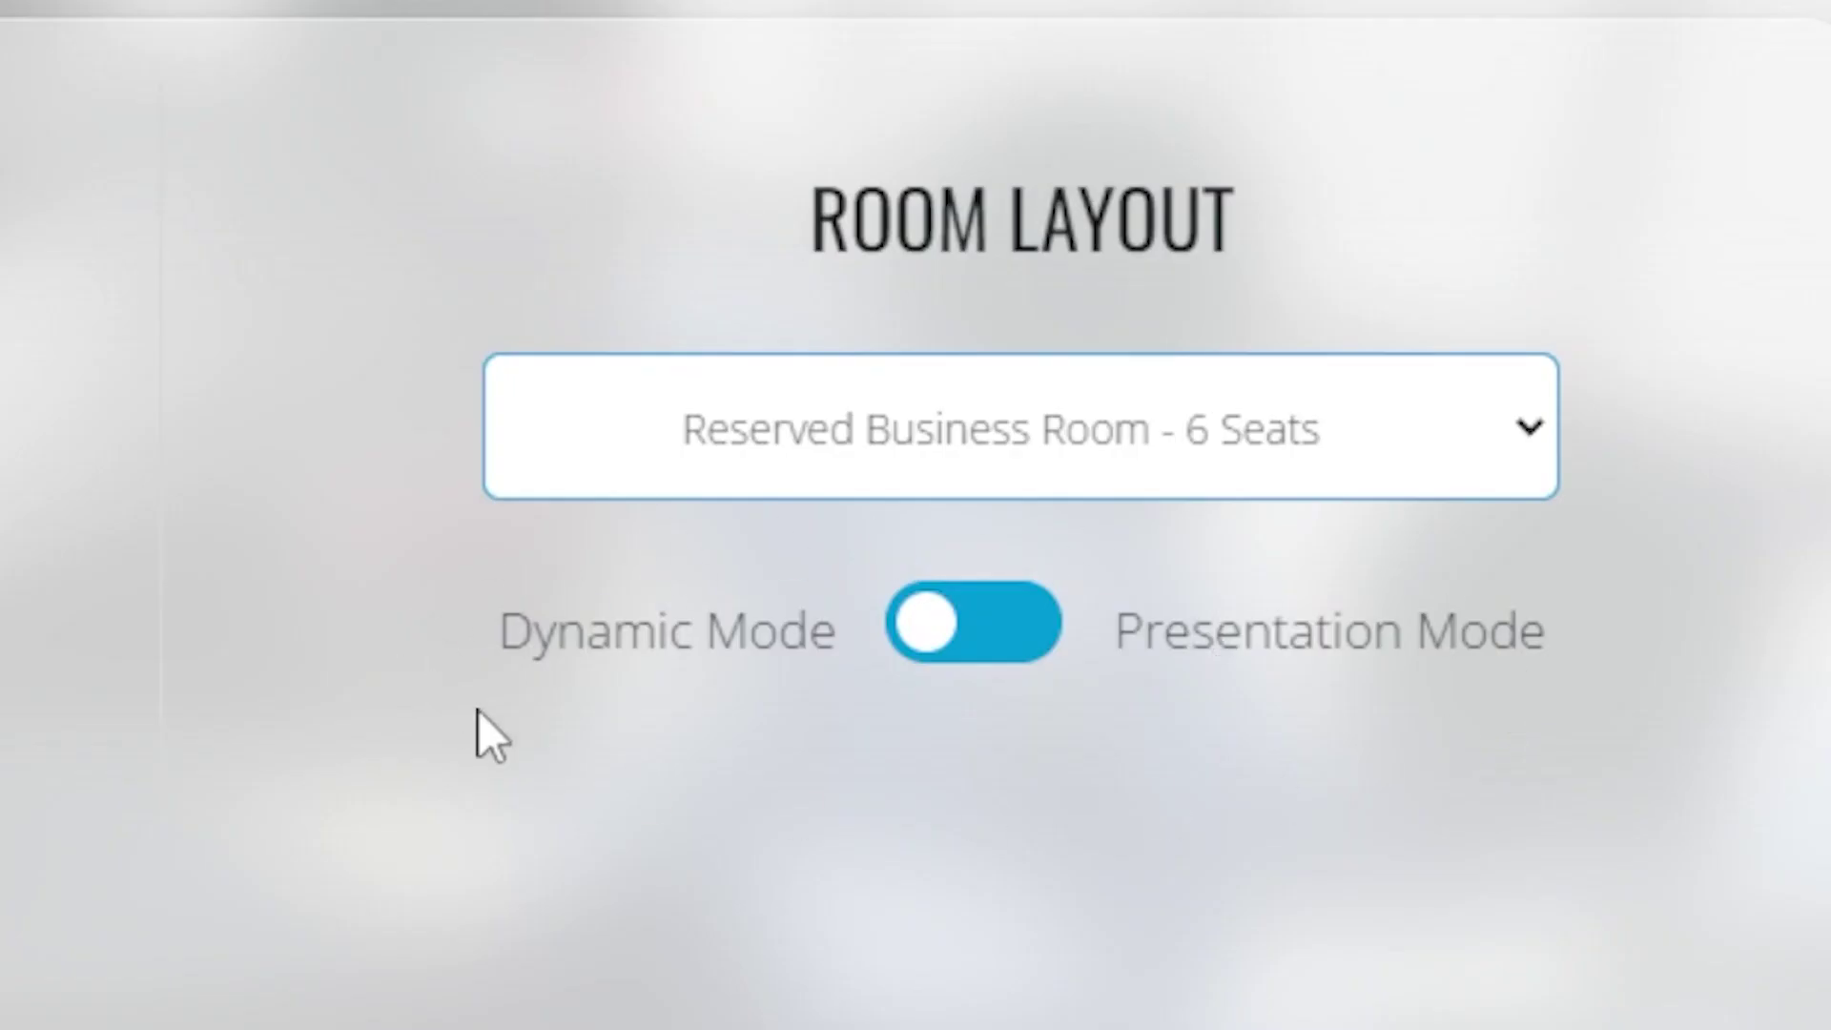
{"action": "left_click", "coordinate": [997, 667]}
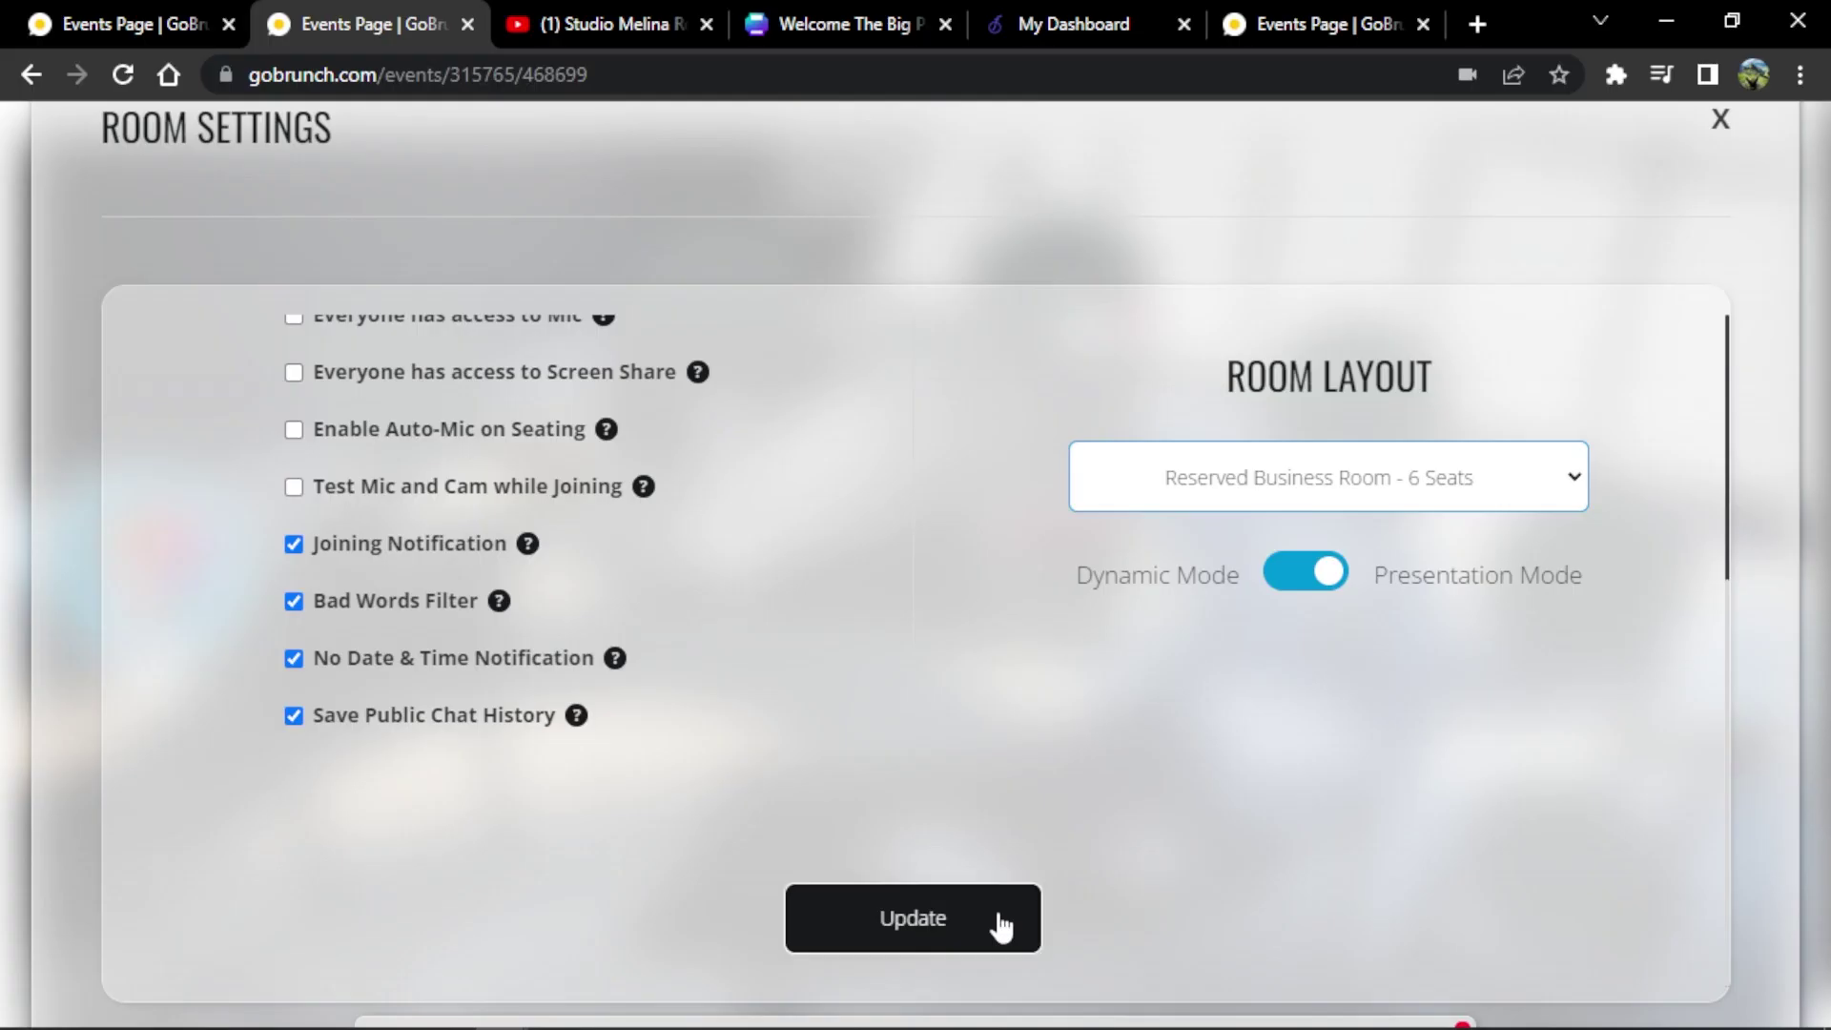
{"action": "left_click", "coordinate": [1000, 925]}
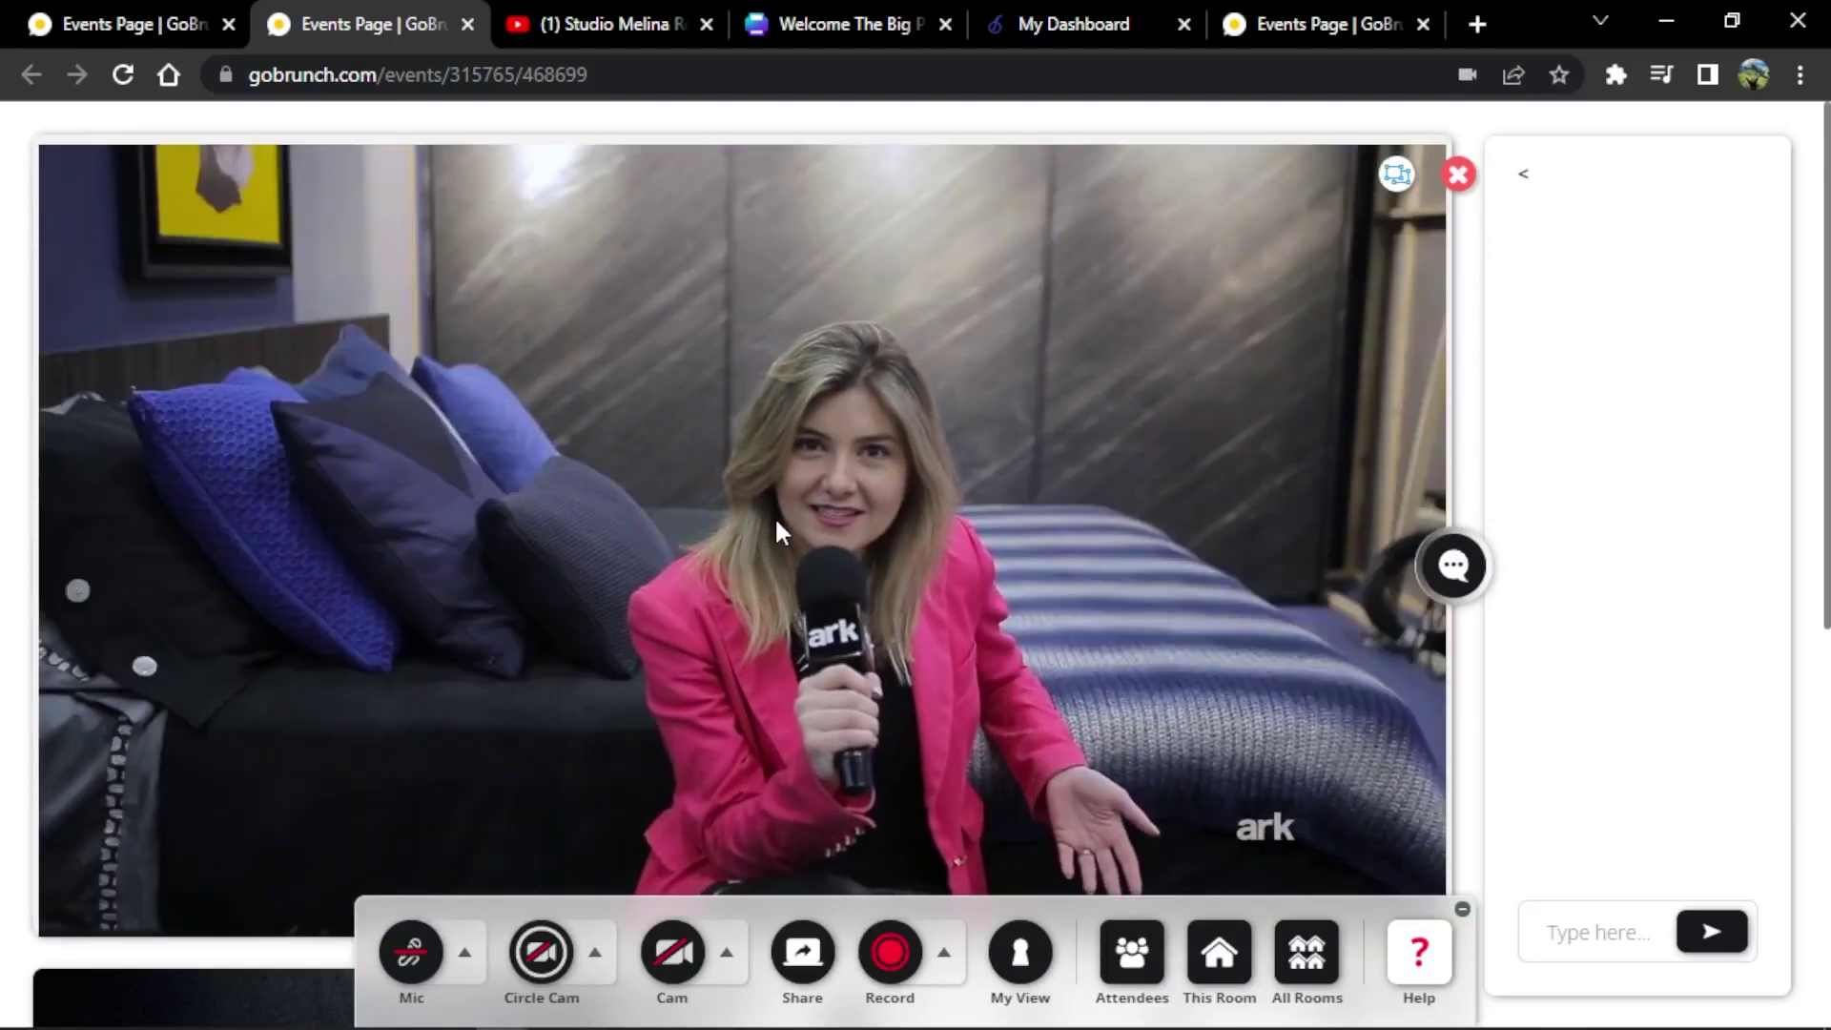
{"action": "scroll", "coordinate": [770, 332], "scroll_direction": "down", "scroll_amount": 7}
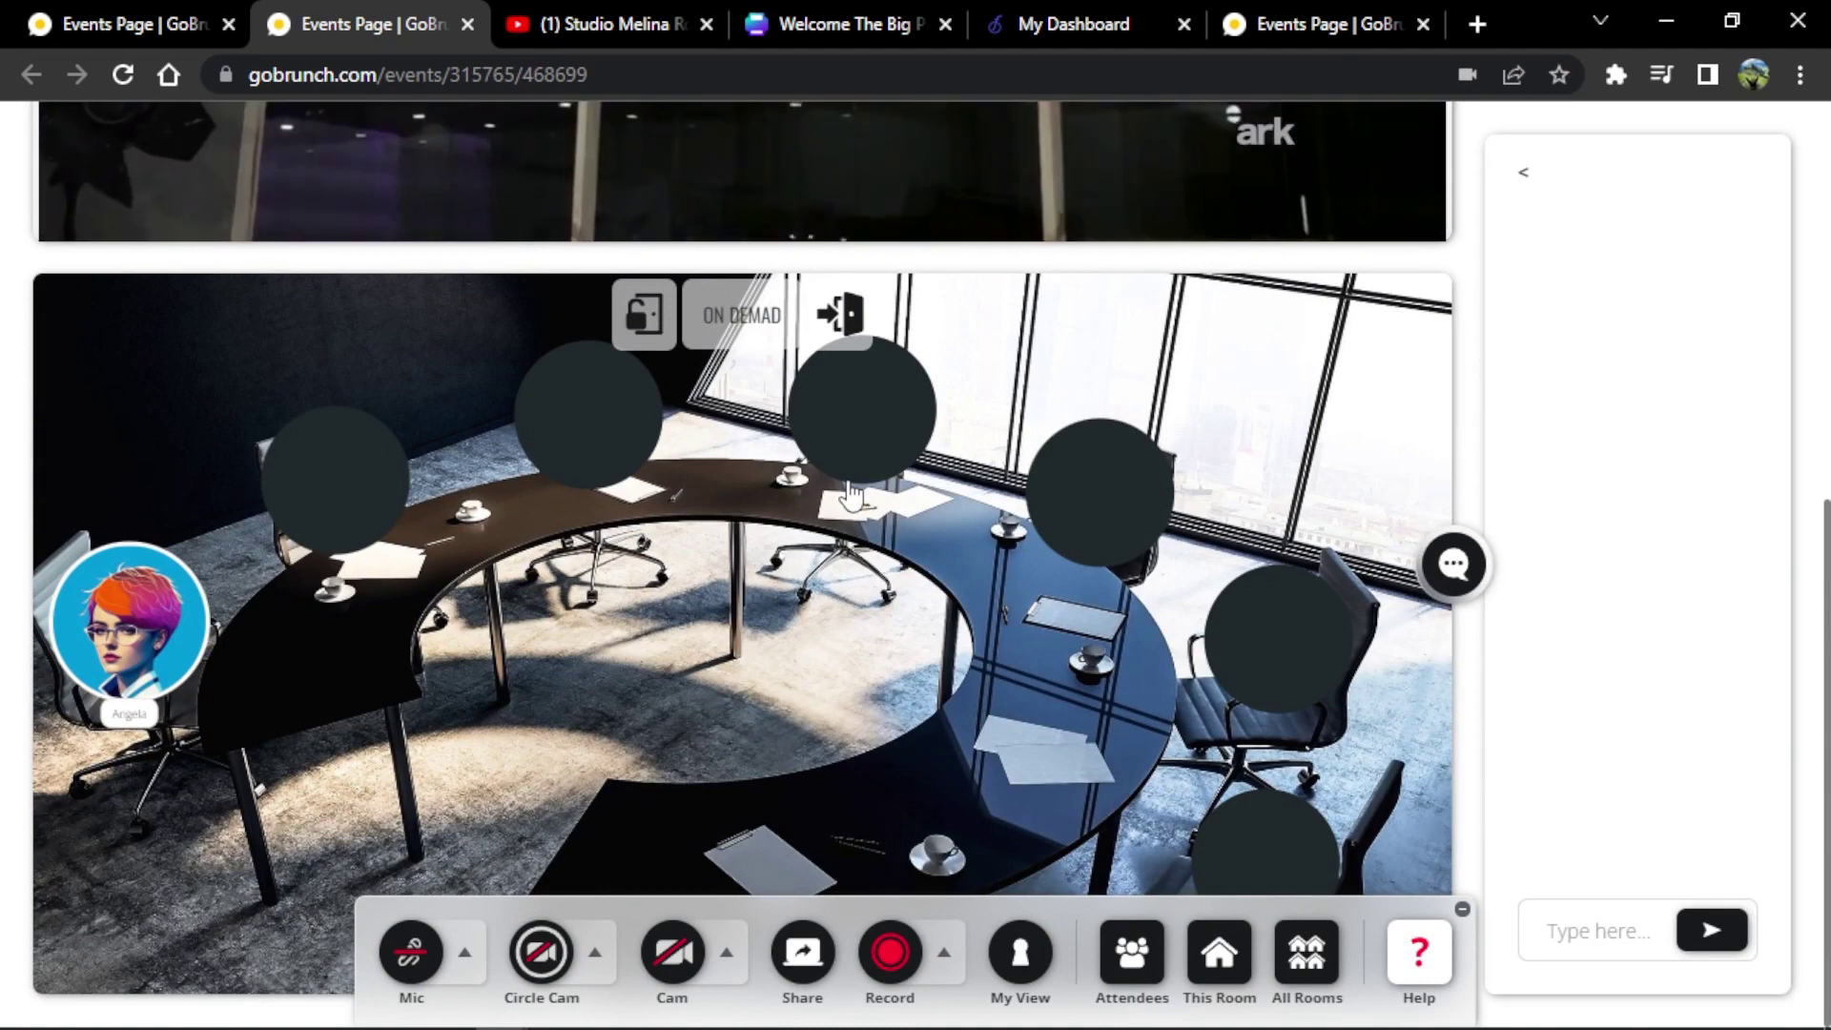
Step: Add a navigation arrow at the room's upper right, linked to a newly created room
{"action": "left_click", "coordinate": [1217, 957]}
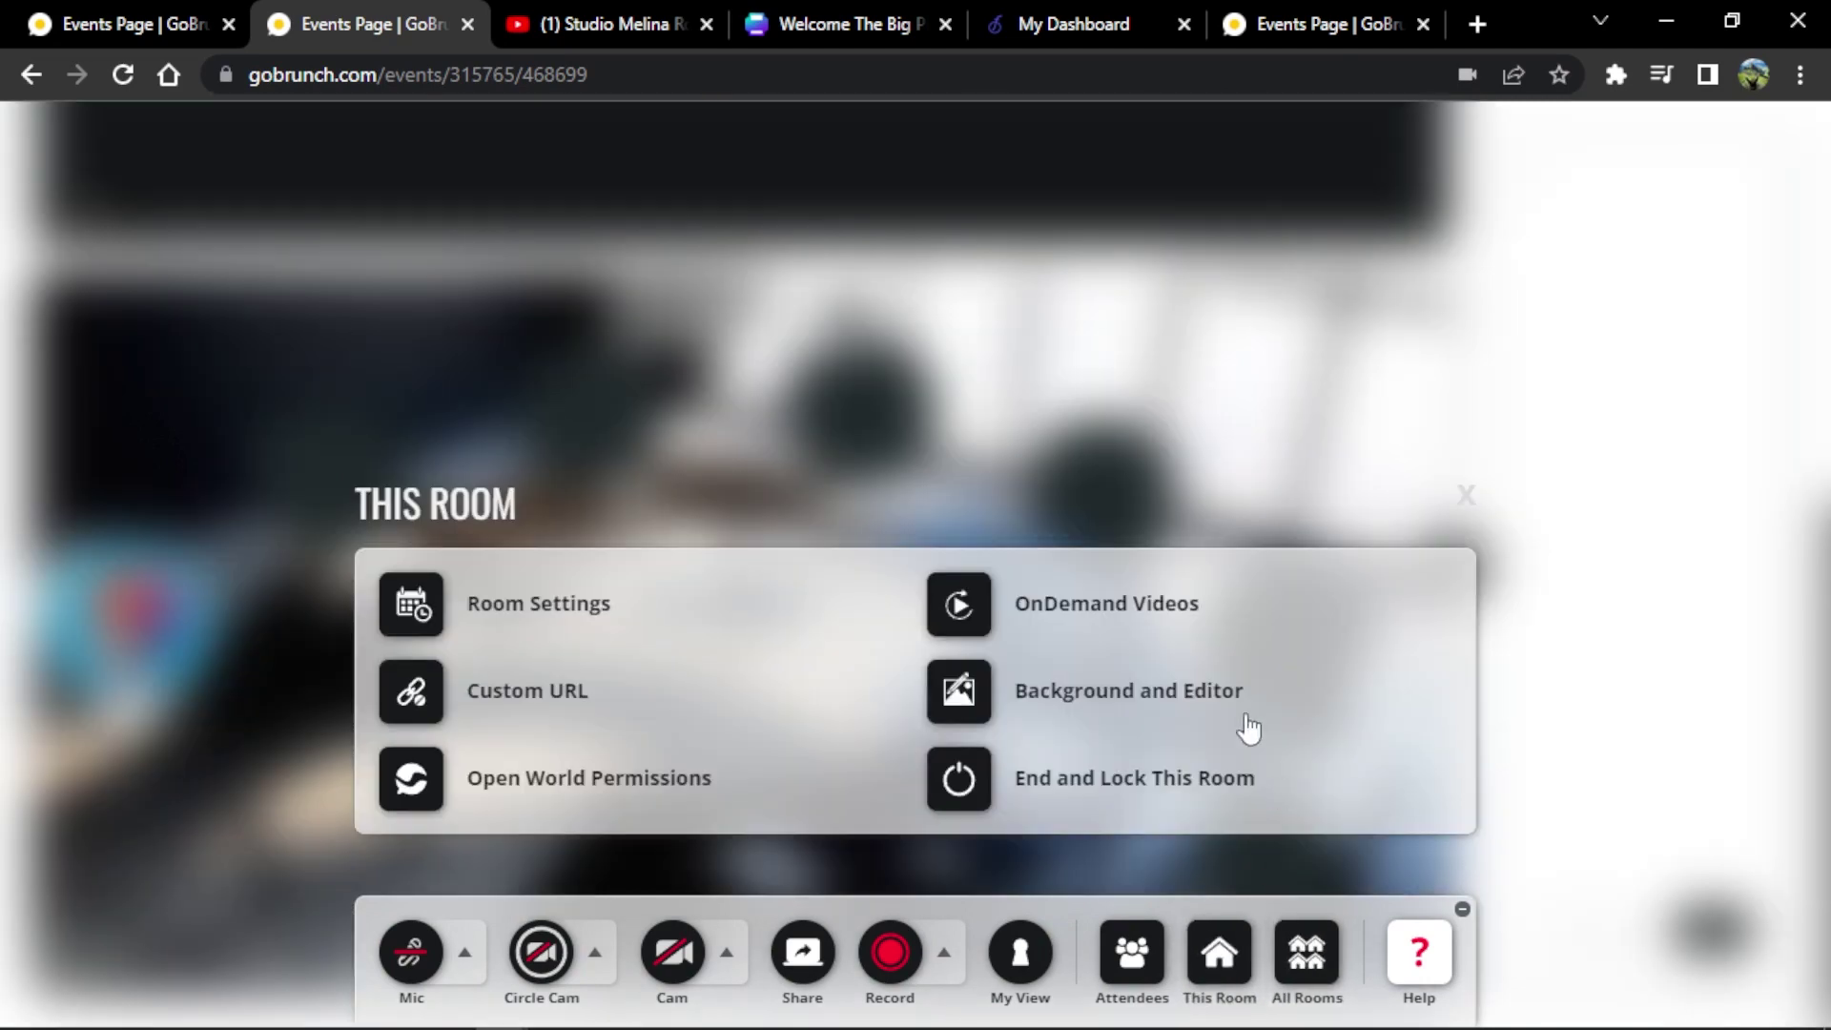
{"action": "left_click", "coordinate": [988, 710]}
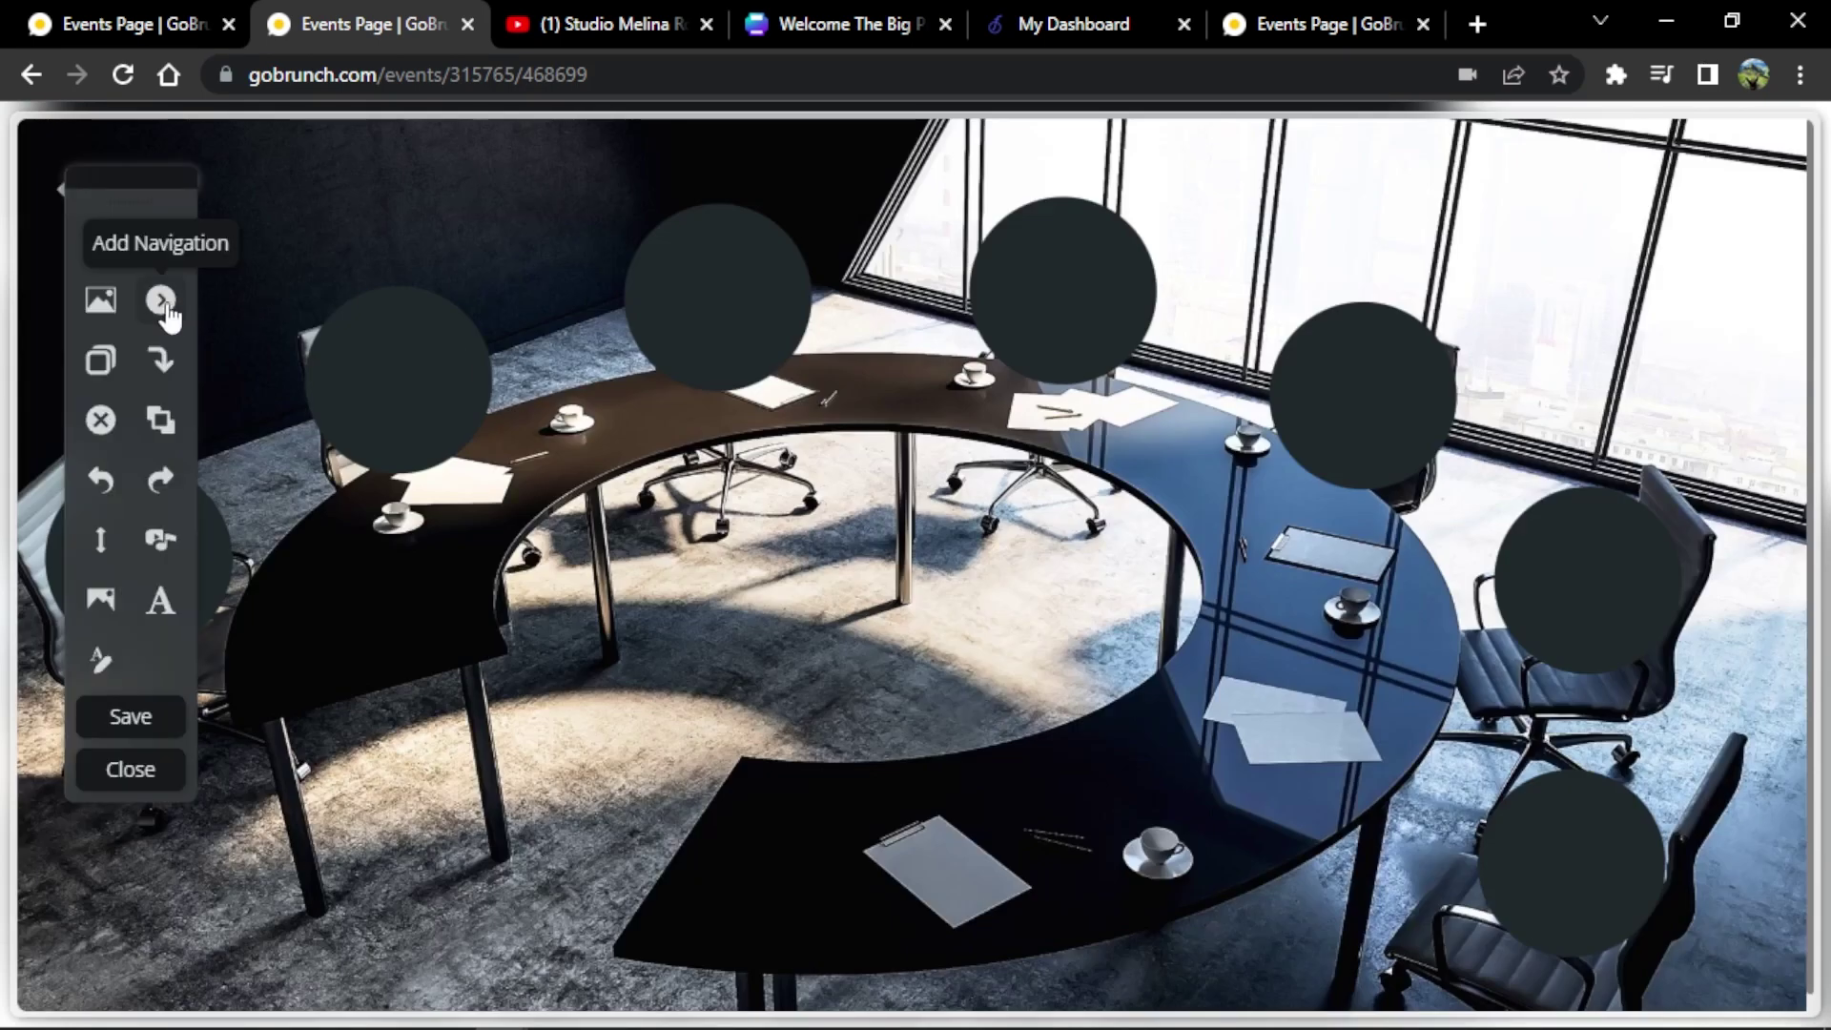
{"action": "left_click", "coordinate": [162, 301]}
{"action": "left_click_drag", "start_coordinate": [306, 327], "coordinate": [1585, 303]}
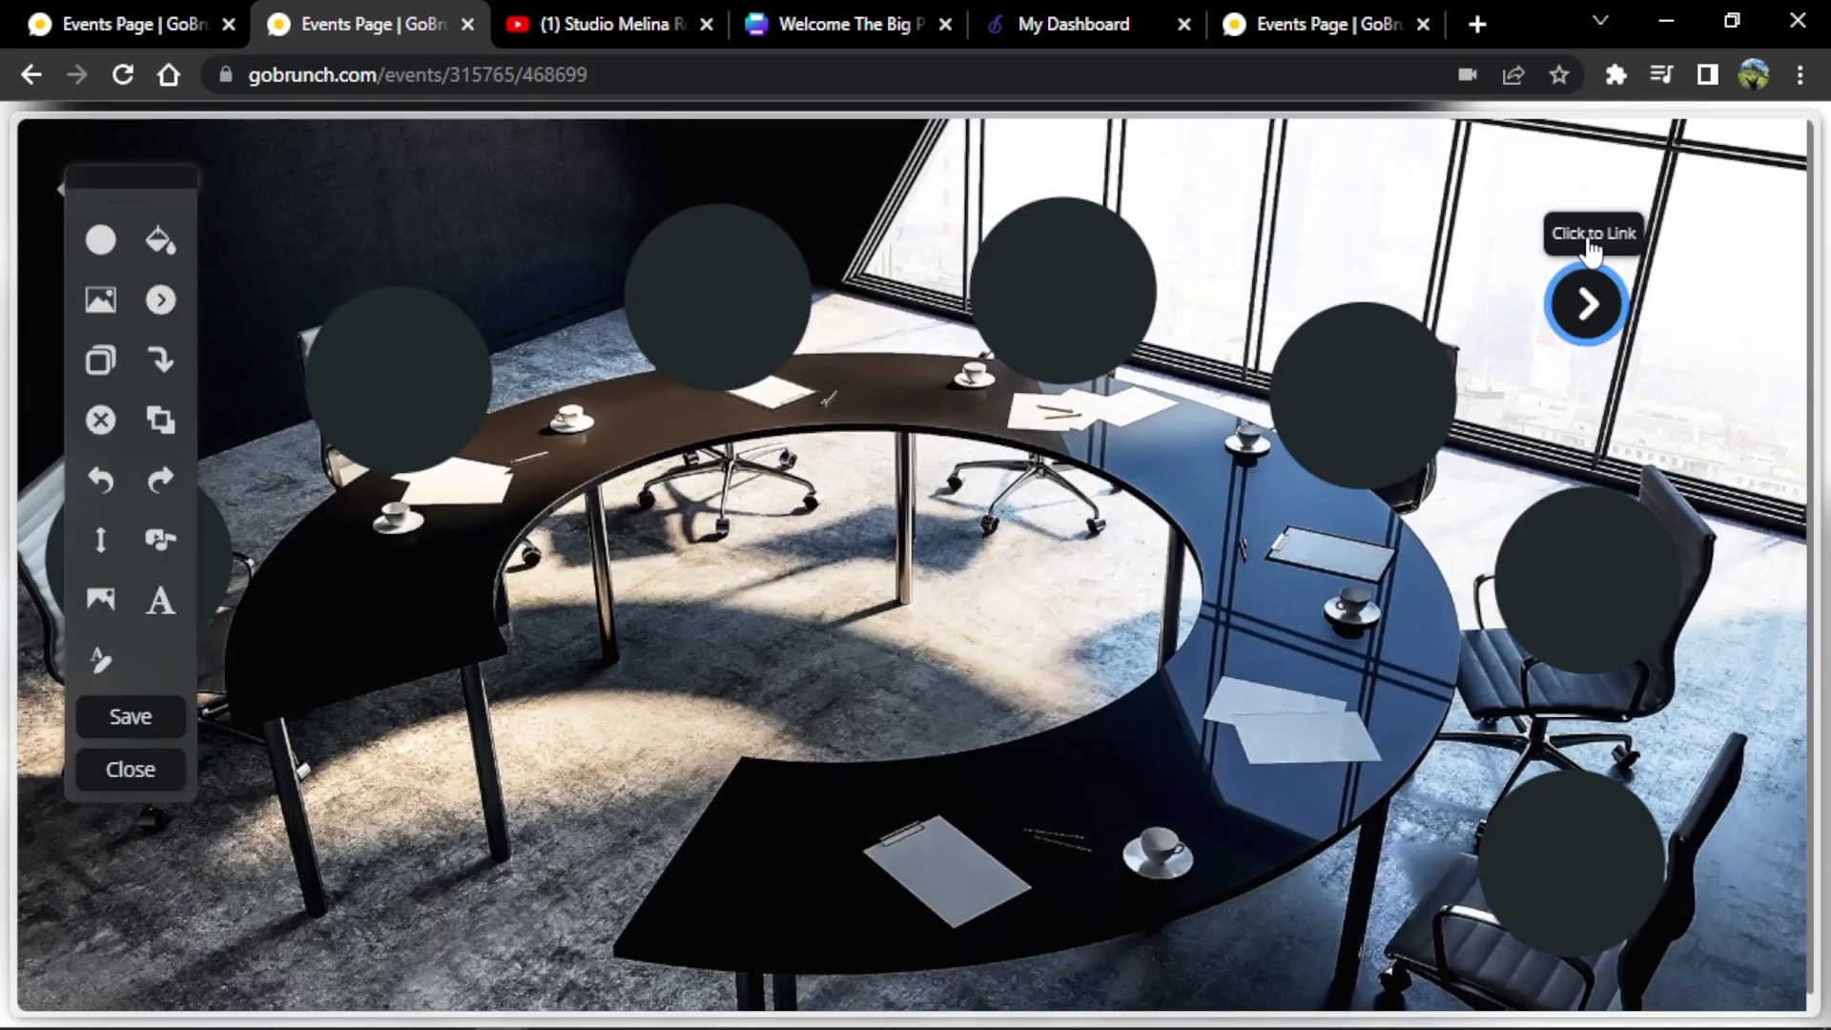
{"action": "left_click", "coordinate": [1590, 239]}
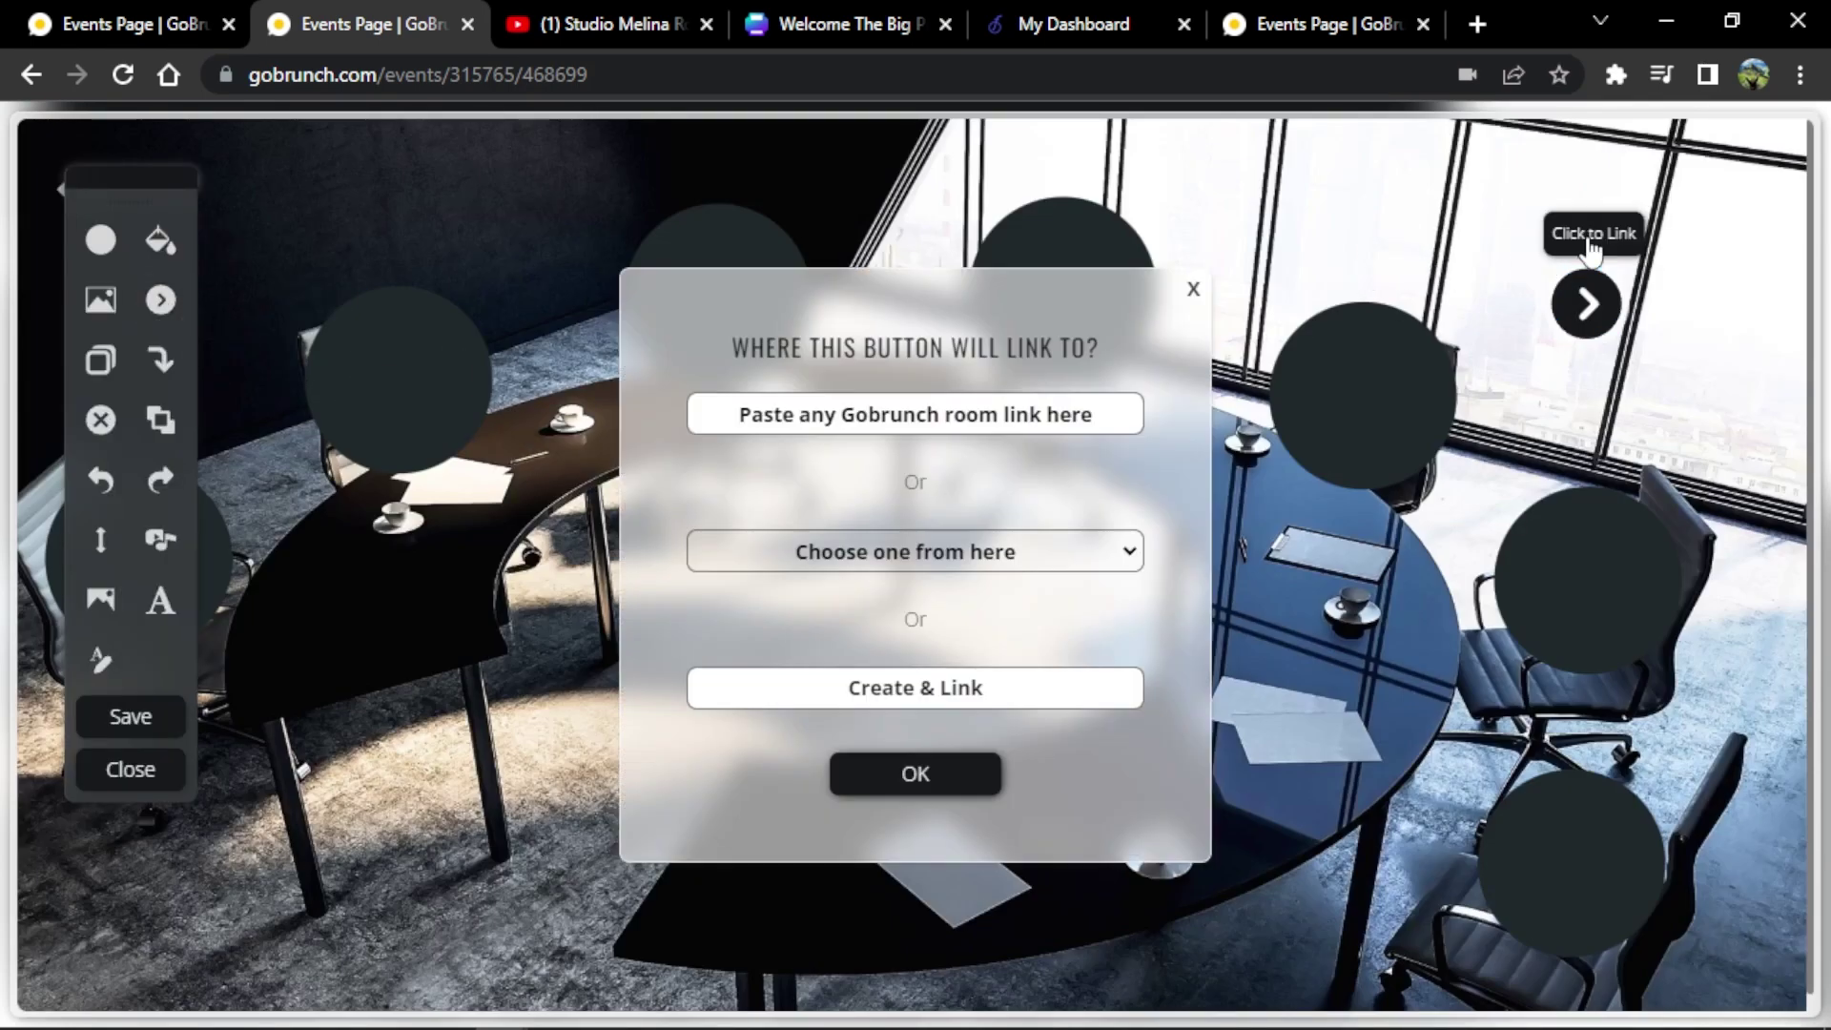
{"action": "left_click", "coordinate": [994, 715]}
{"action": "left_click", "coordinate": [981, 774]}
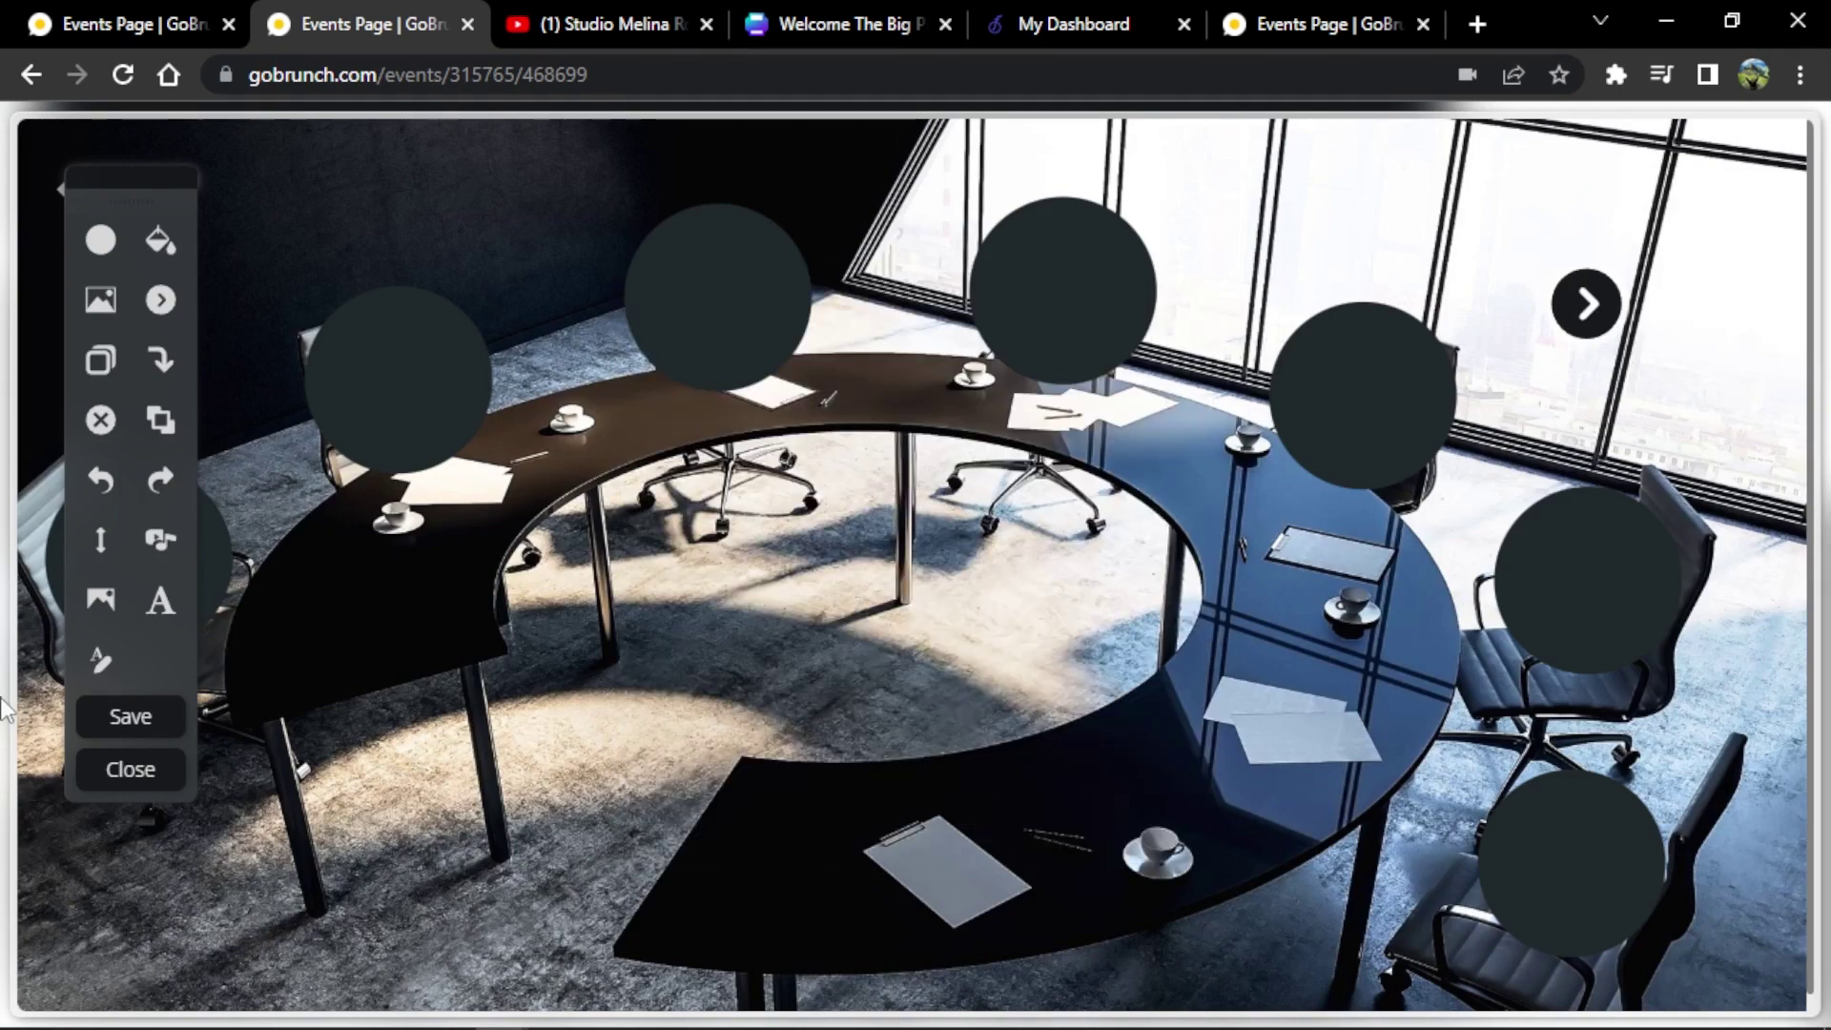
Step: Save the edited room and follow the arrow to the new On Demad - copy room
{"action": "left_click", "coordinate": [181, 715]}
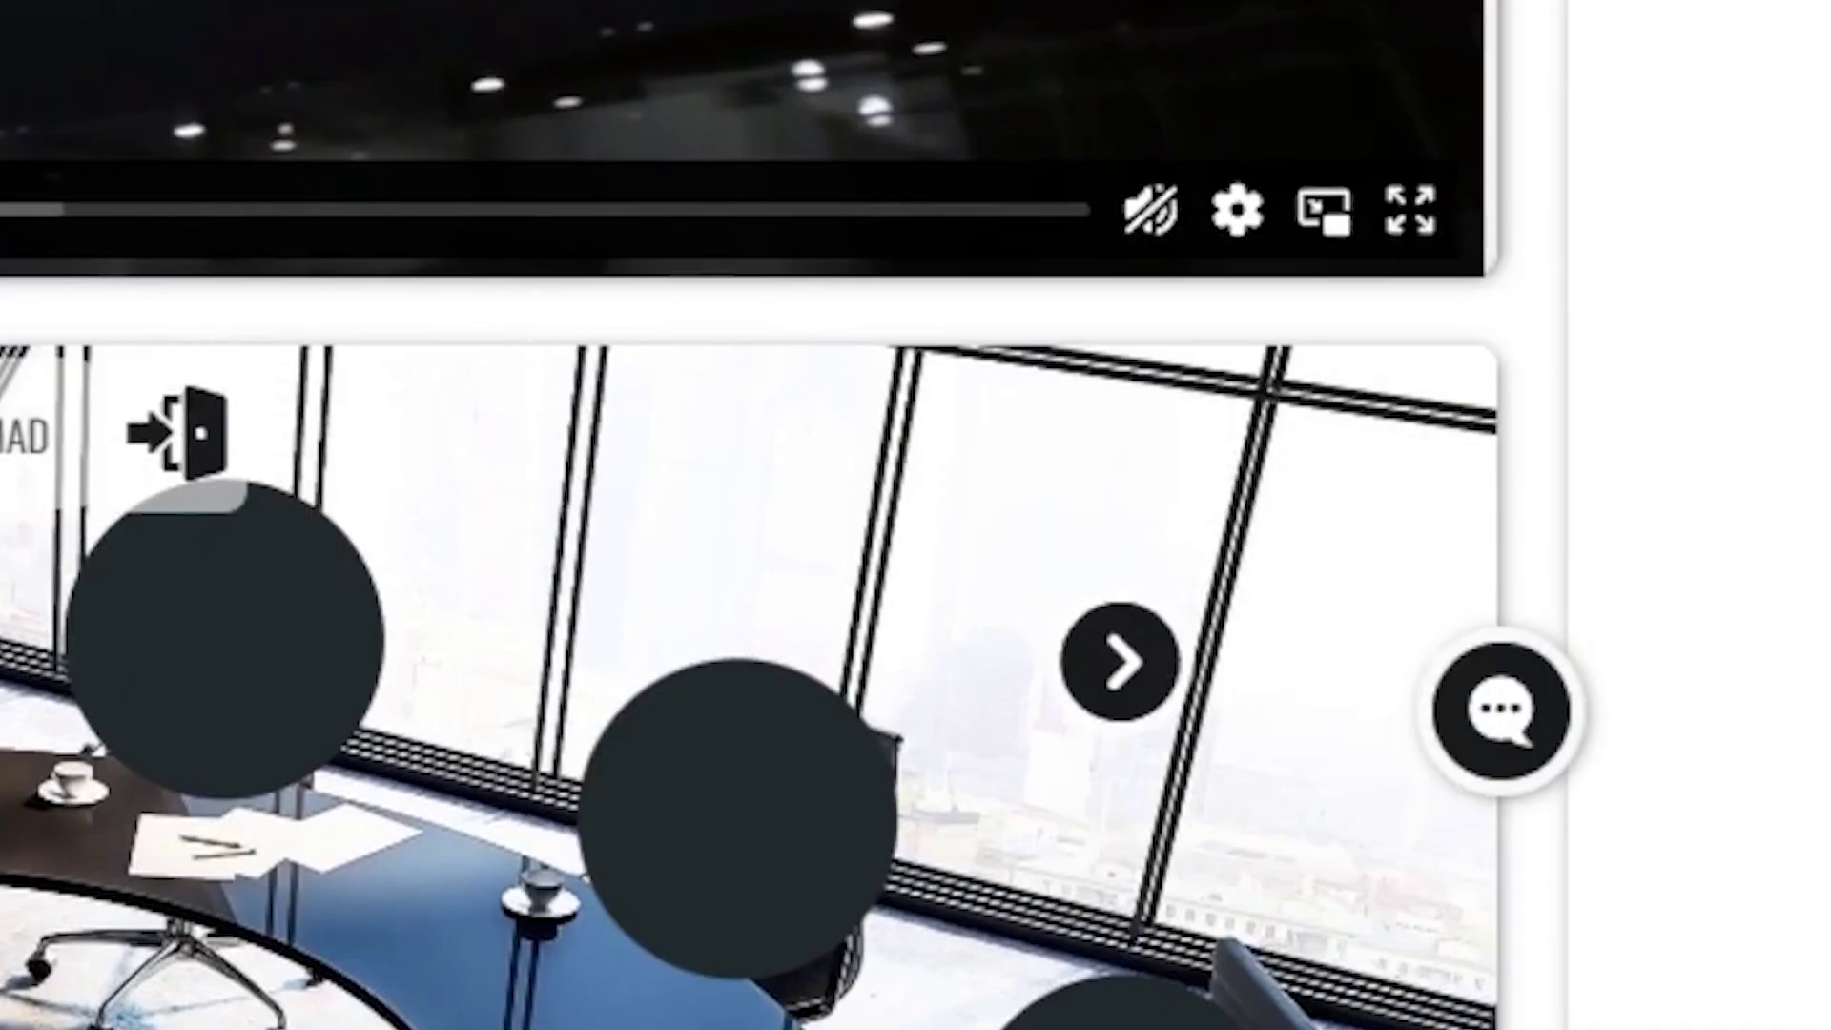
{"action": "scroll", "coordinate": [1138, 354], "scroll_direction": "down", "scroll_amount": 2}
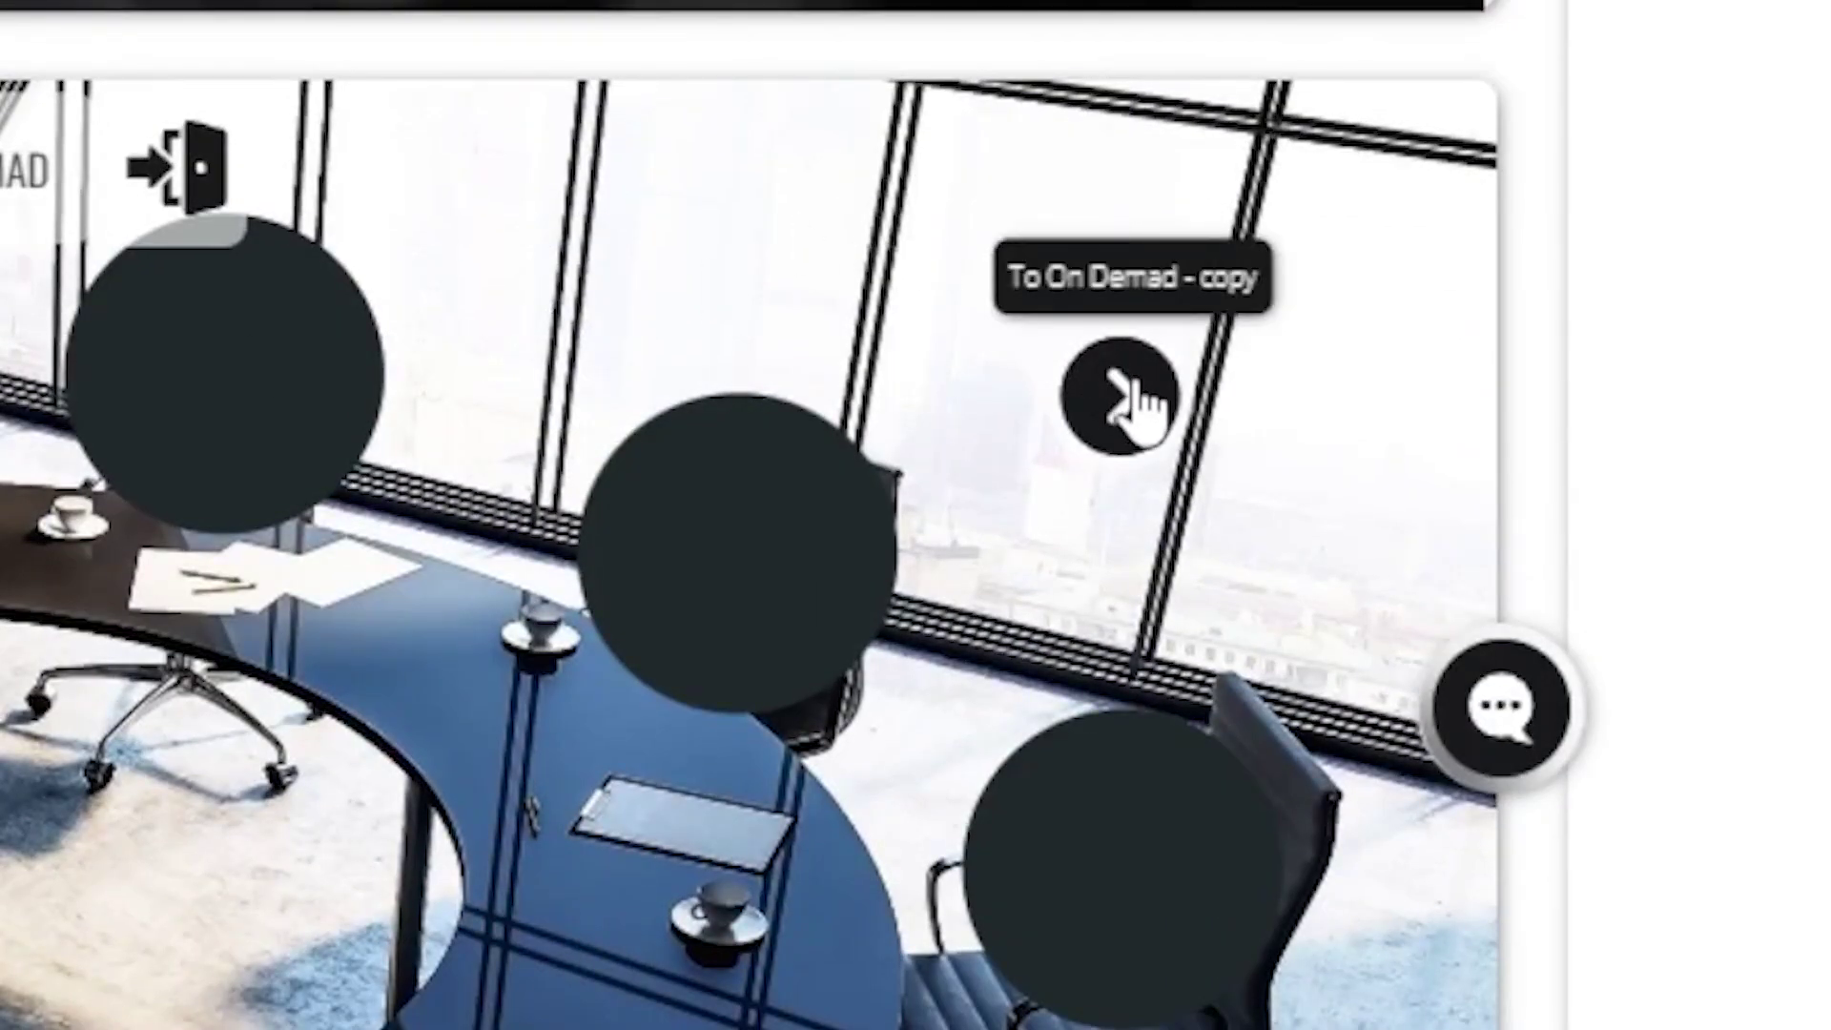
{"action": "left_click", "coordinate": [1124, 393]}
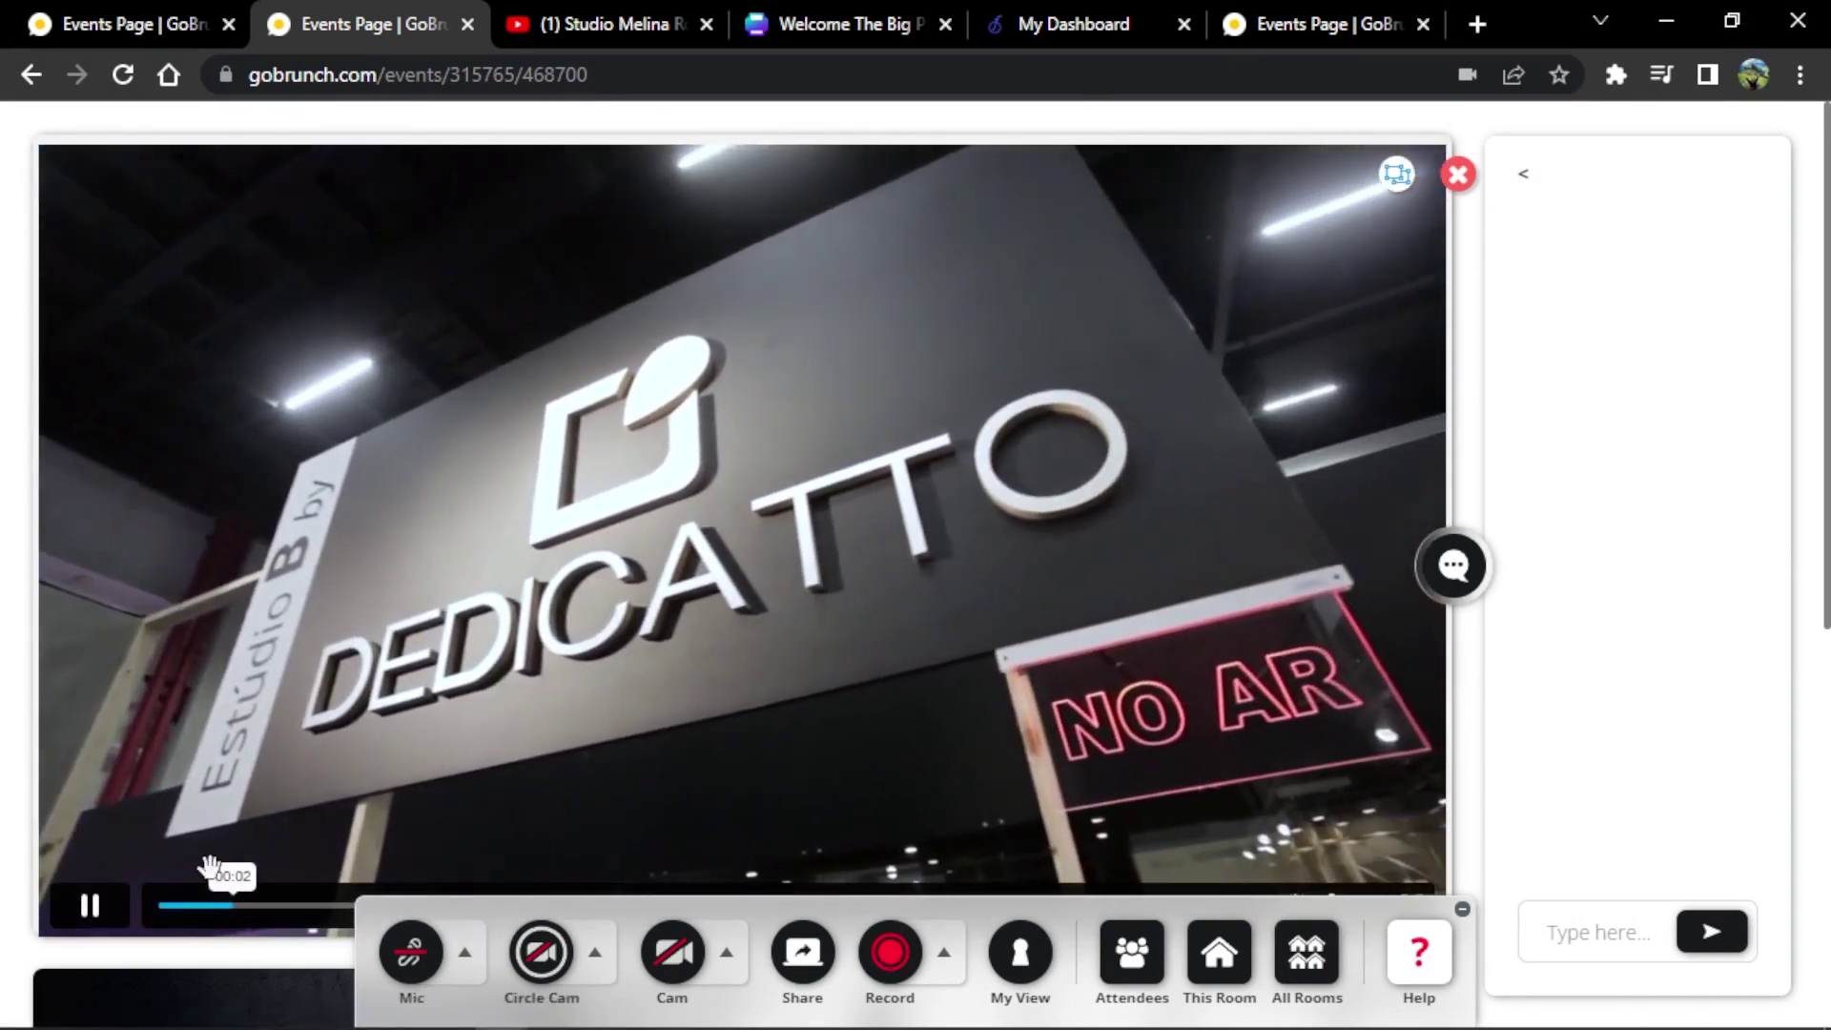
Step: Pause the current clip and load the Datalab Serasa Experian video in the room's player
{"action": "left_click", "coordinate": [96, 906]}
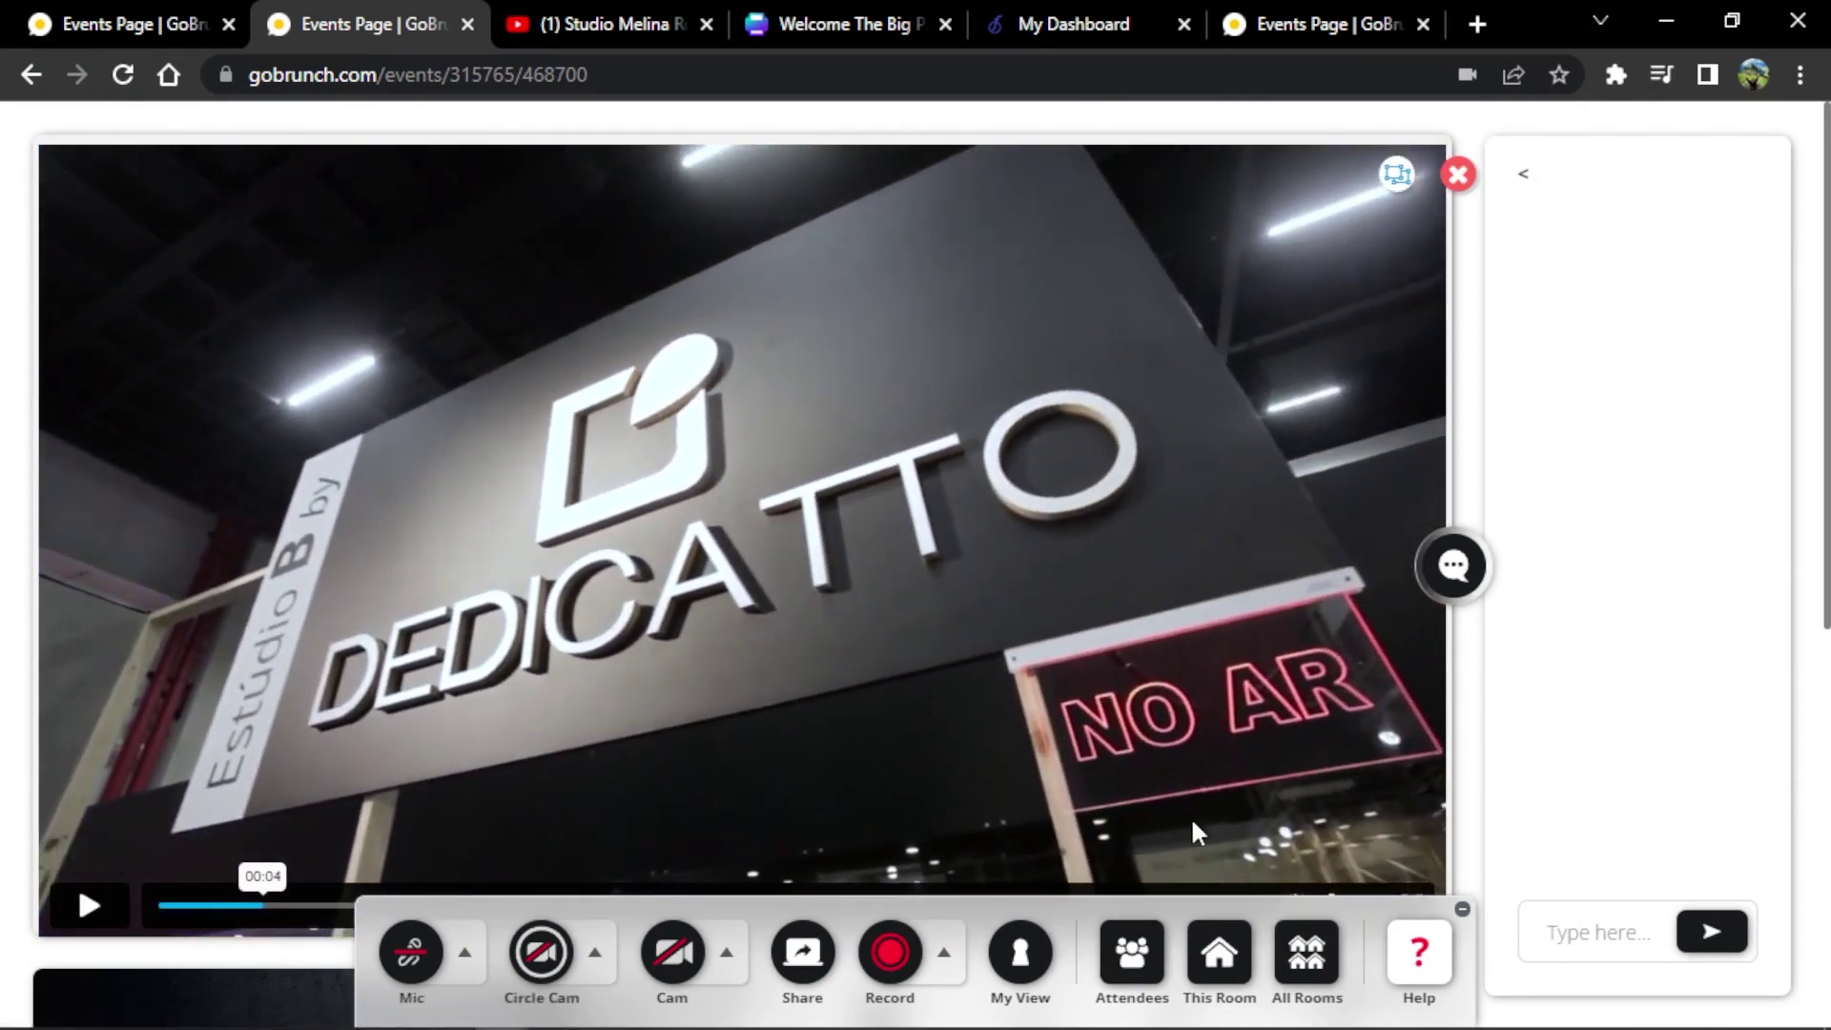
{"action": "left_click", "coordinate": [1226, 979]}
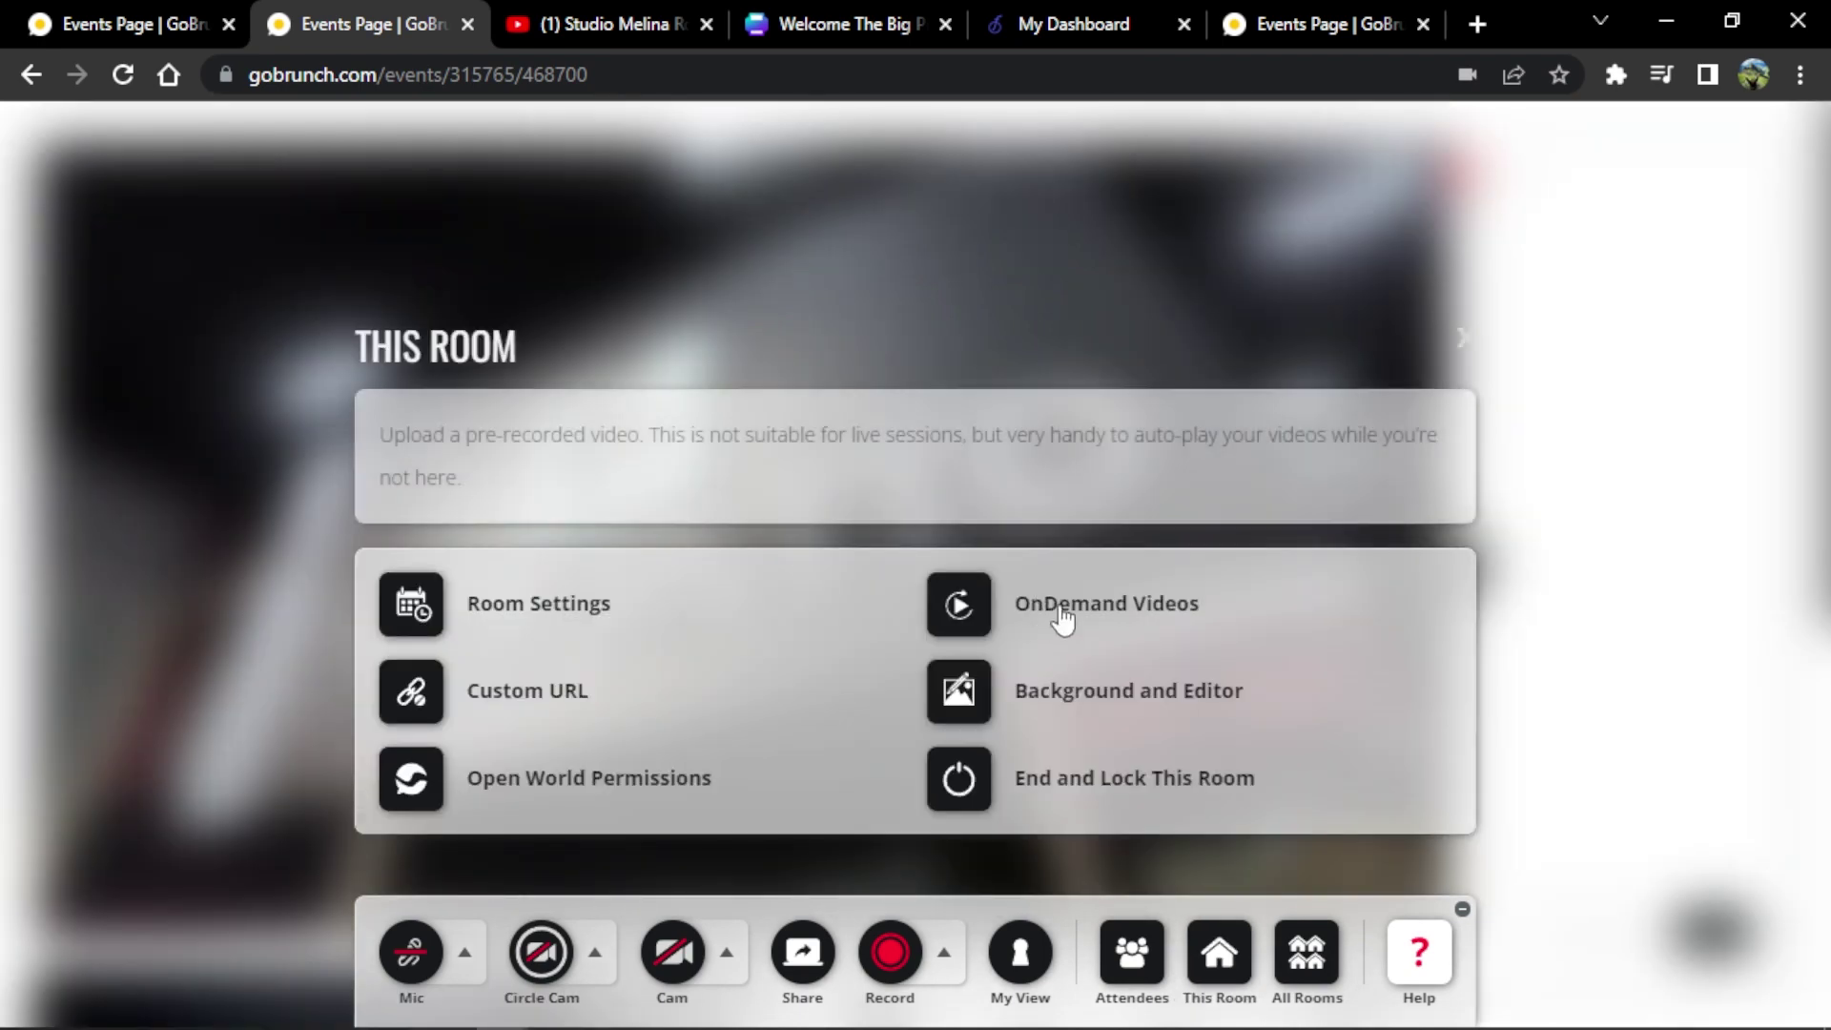
{"action": "left_click", "coordinate": [1057, 603]}
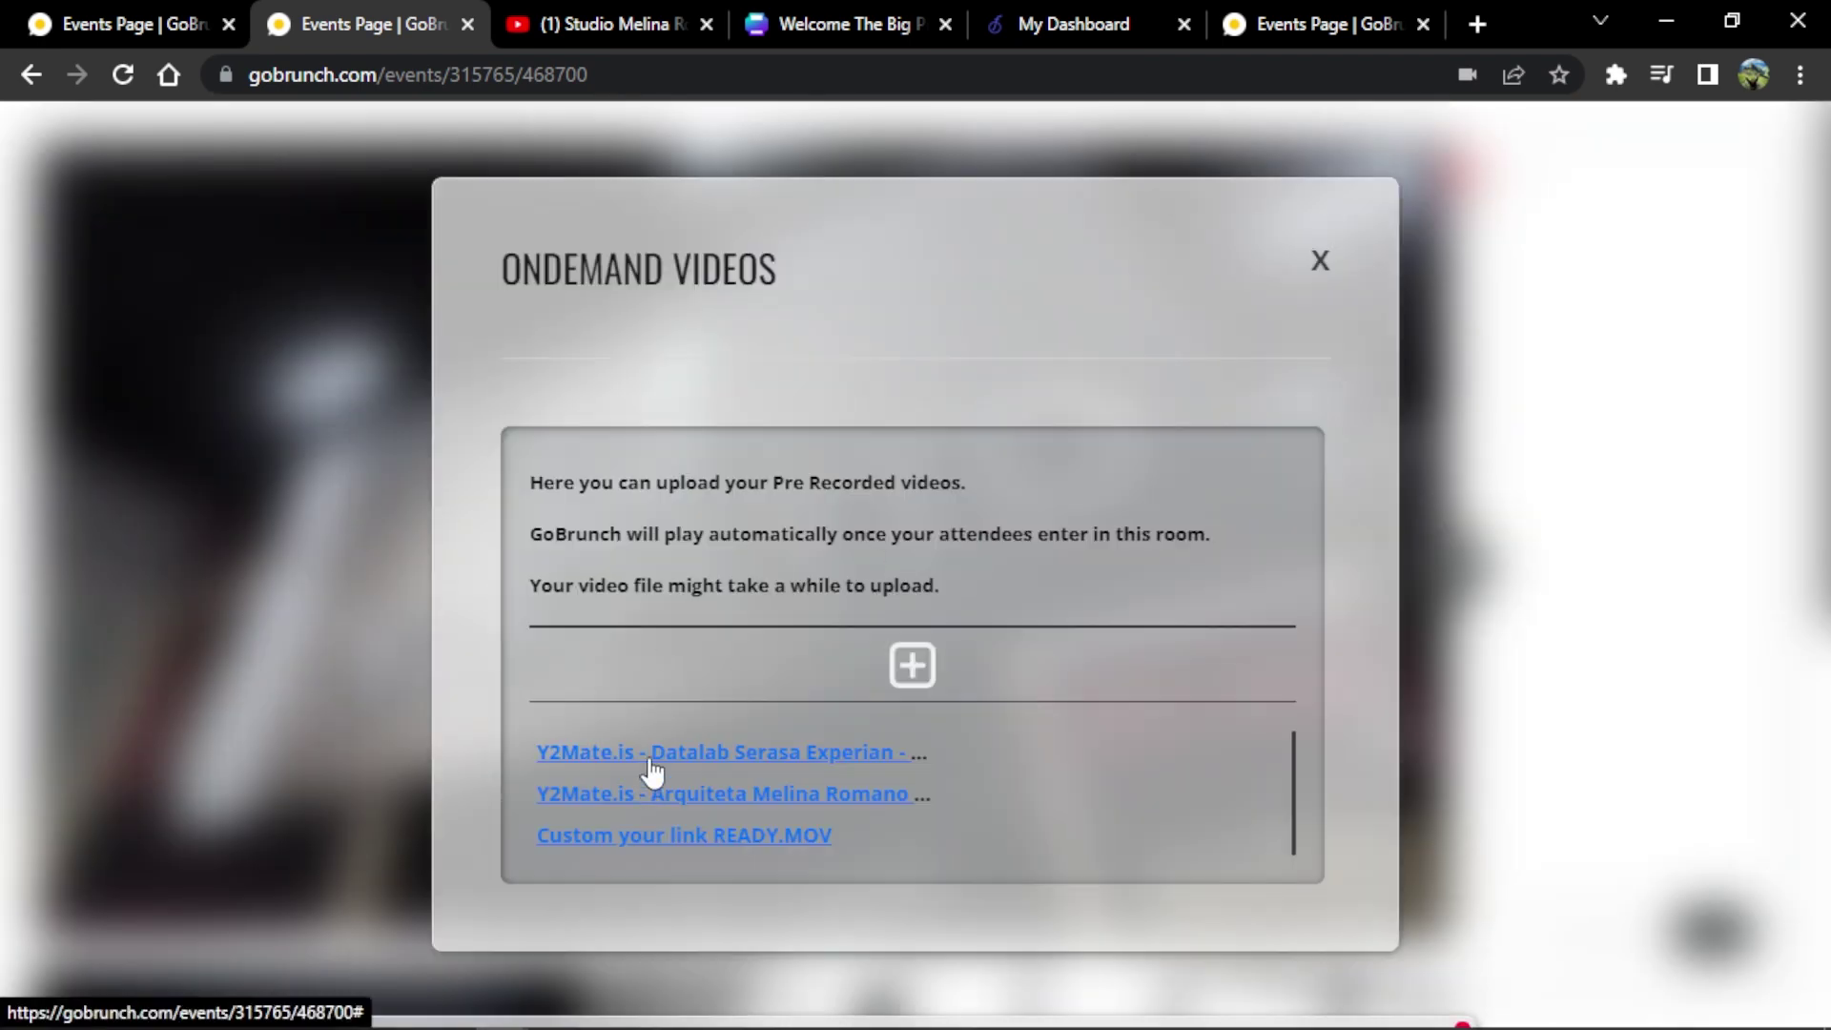
{"action": "left_click", "coordinate": [651, 770]}
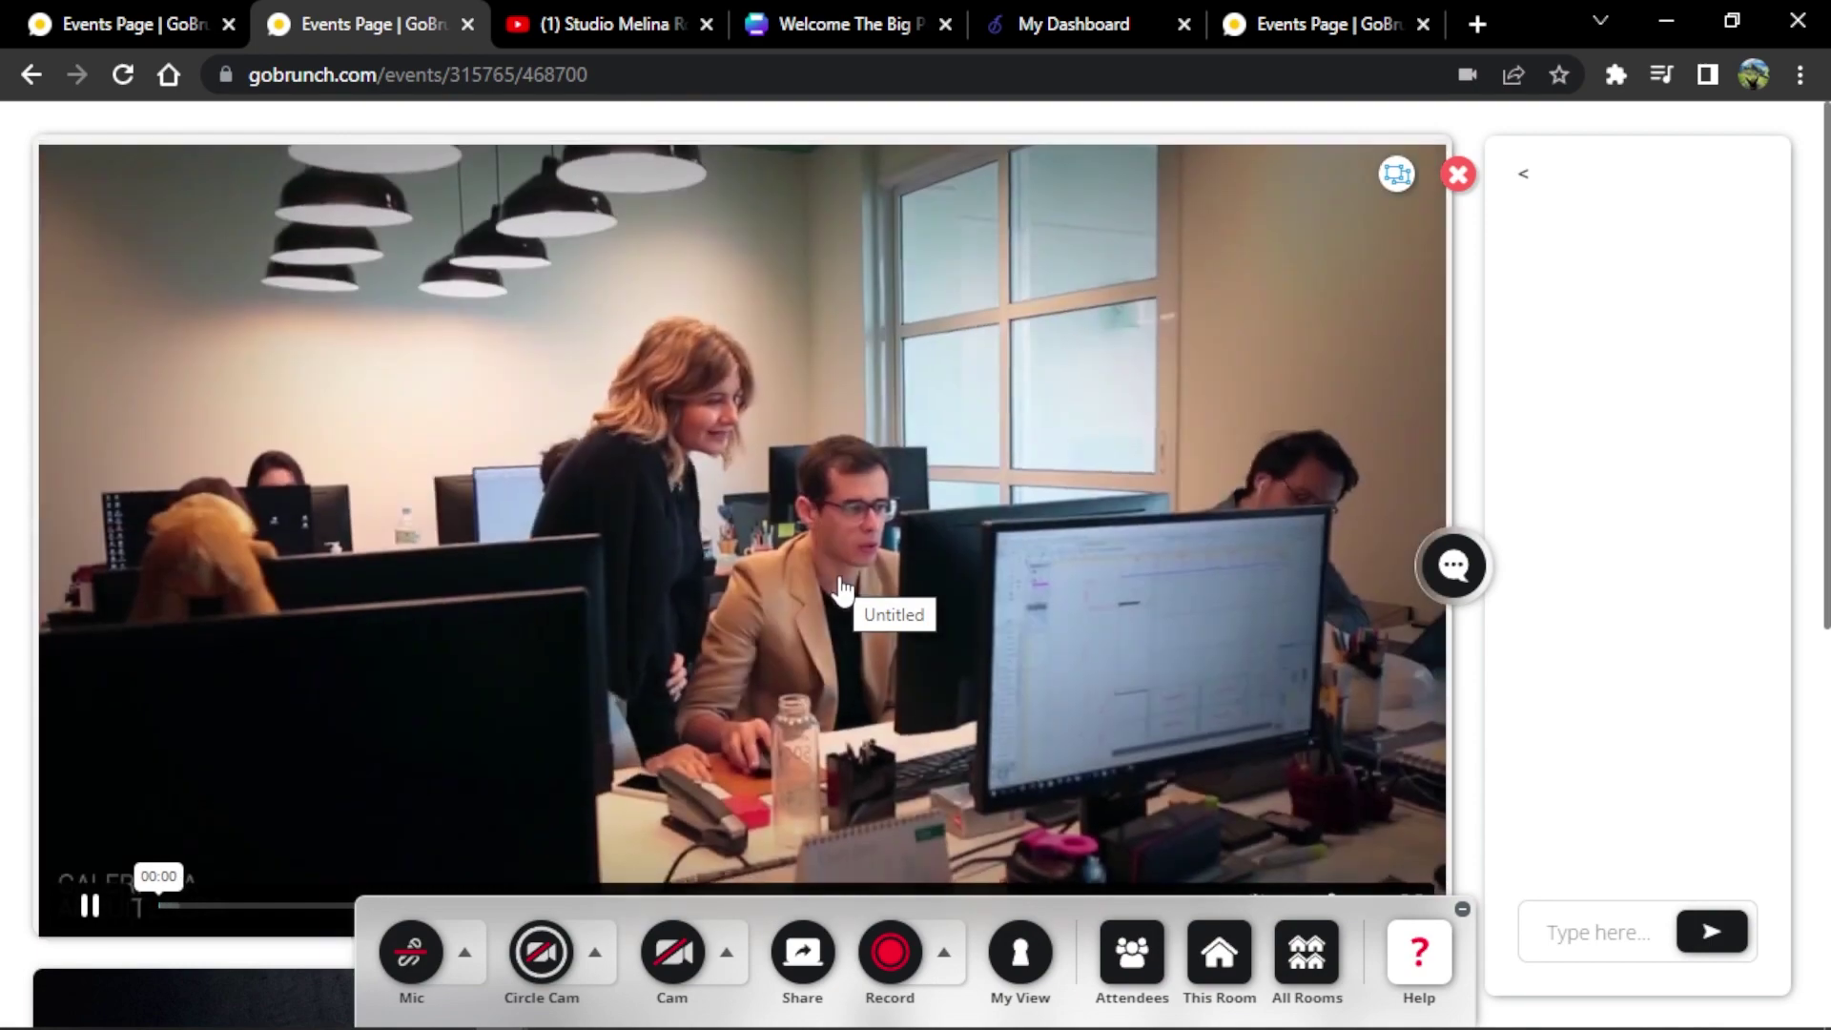
{"action": "scroll", "coordinate": [842, 591], "scroll_direction": "down", "scroll_amount": 6}
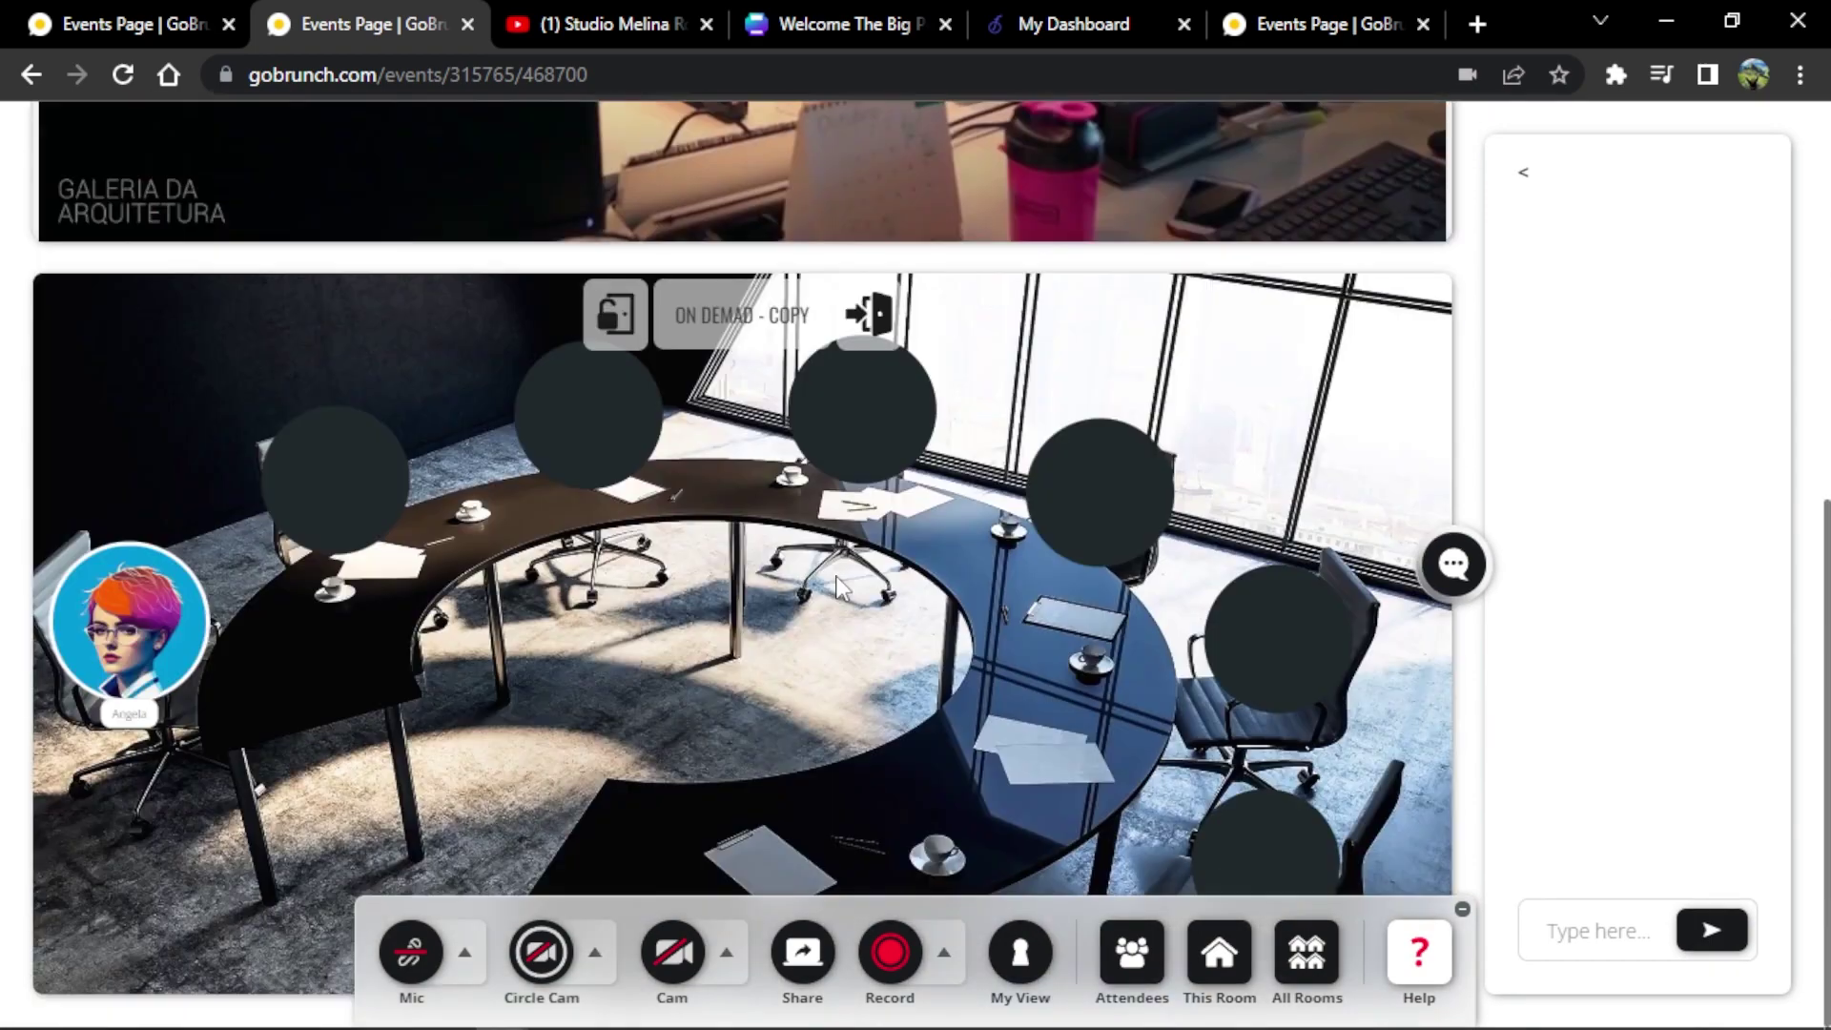
{"action": "scroll", "coordinate": [839, 586], "scroll_direction": "up", "scroll_amount": 5}
{"action": "scroll", "coordinate": [837, 586], "scroll_direction": "up", "scroll_amount": 1}
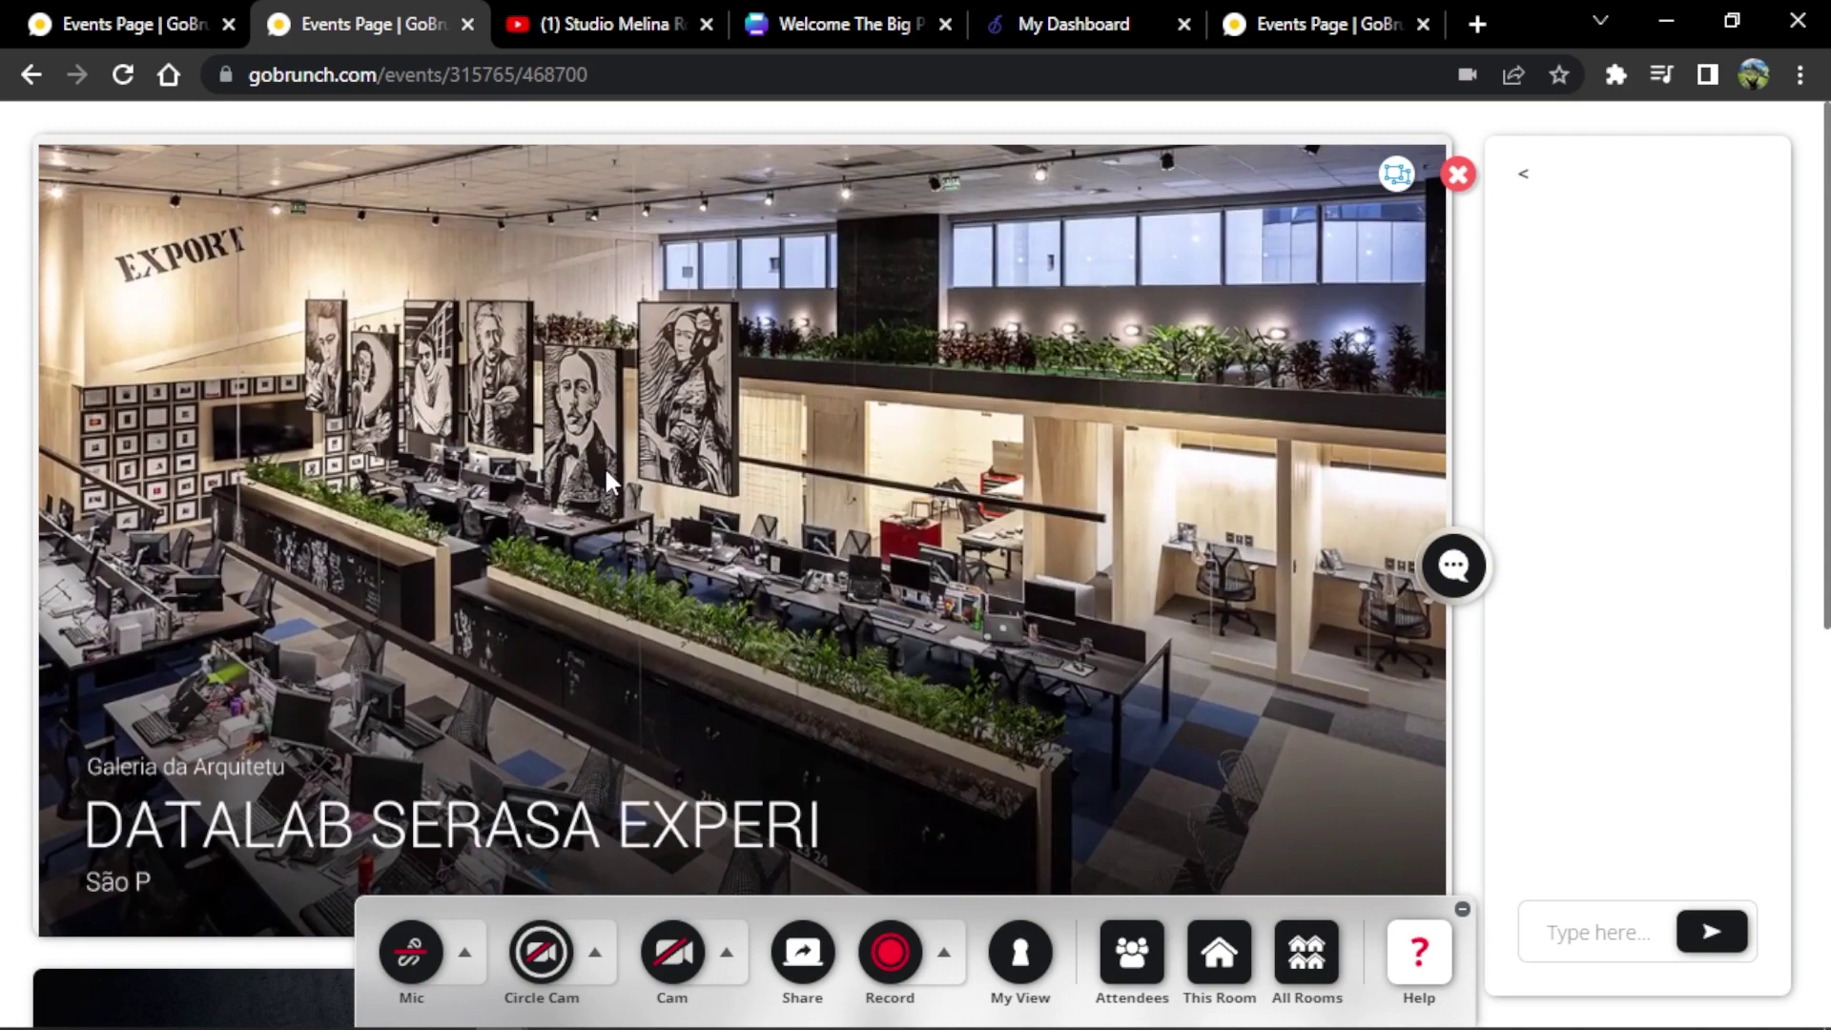
{"action": "scroll", "coordinate": [604, 465], "scroll_direction": "down", "scroll_amount": 5}
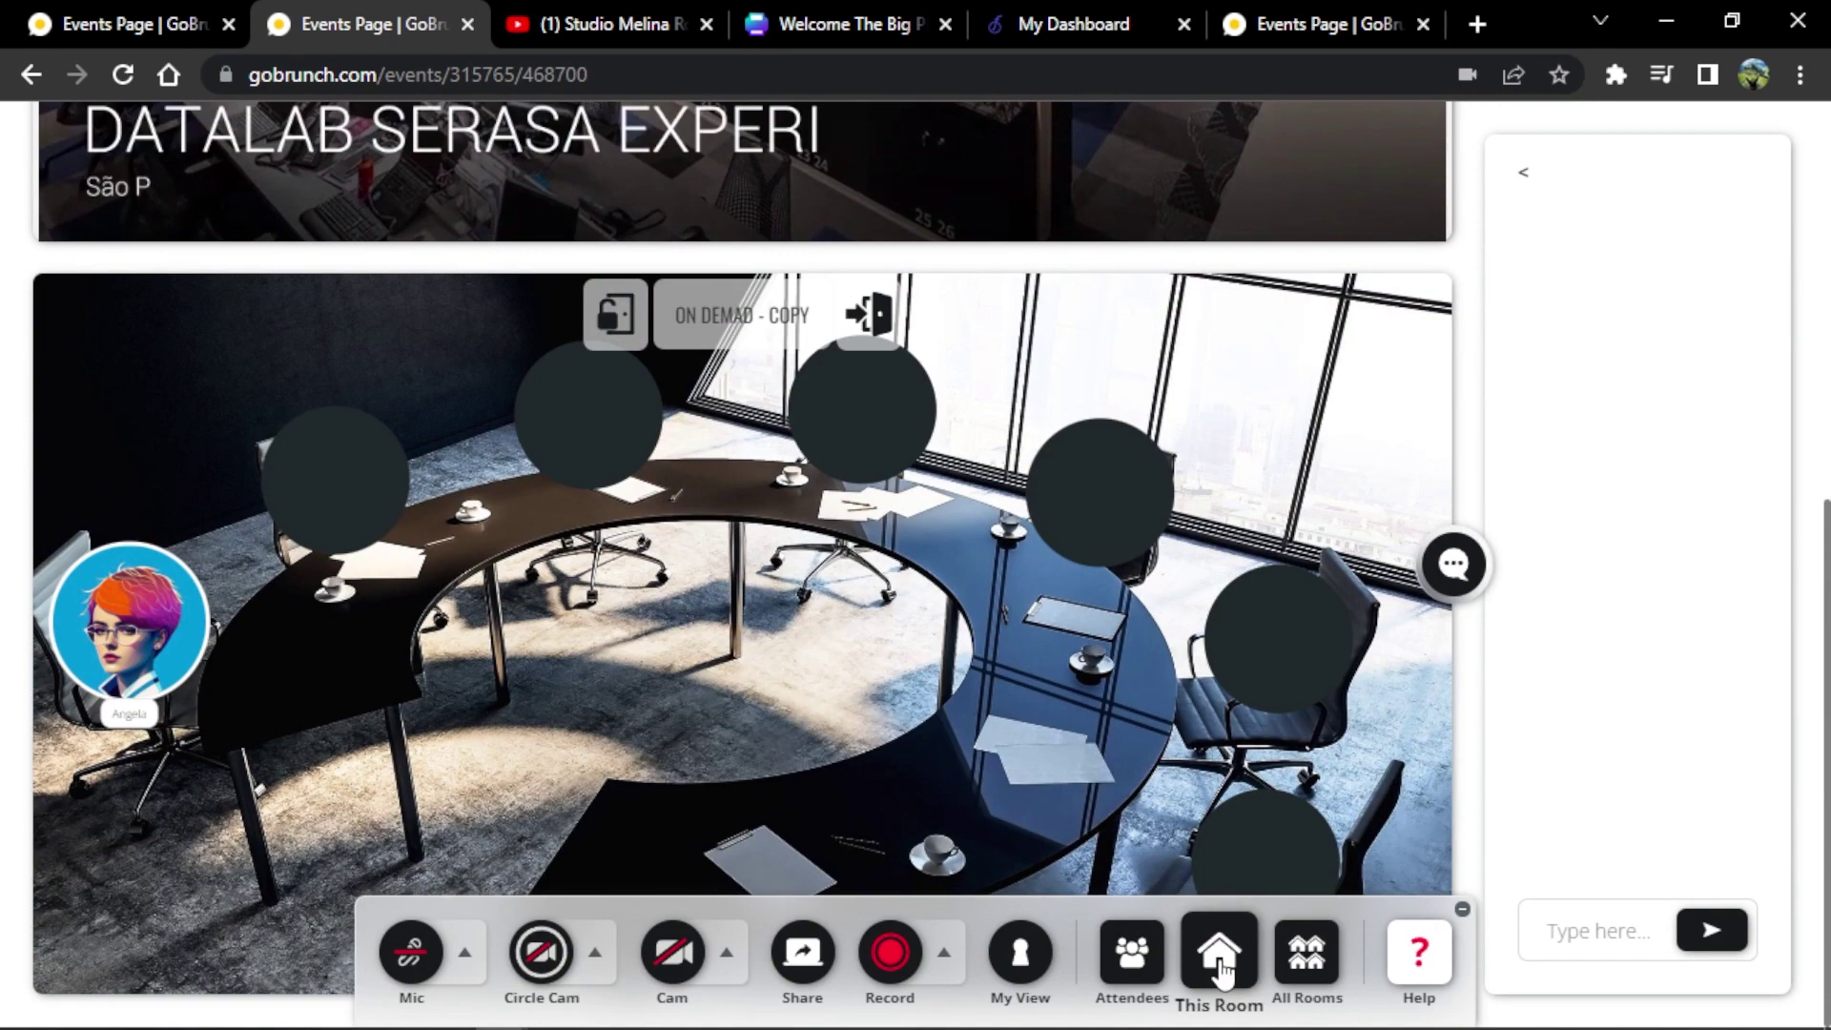
{"action": "left_click", "coordinate": [1221, 968]}
Step: Start an embed in the room editor and fetch the CTAButton widget's embed code from Fouita
{"action": "left_click", "coordinate": [956, 695]}
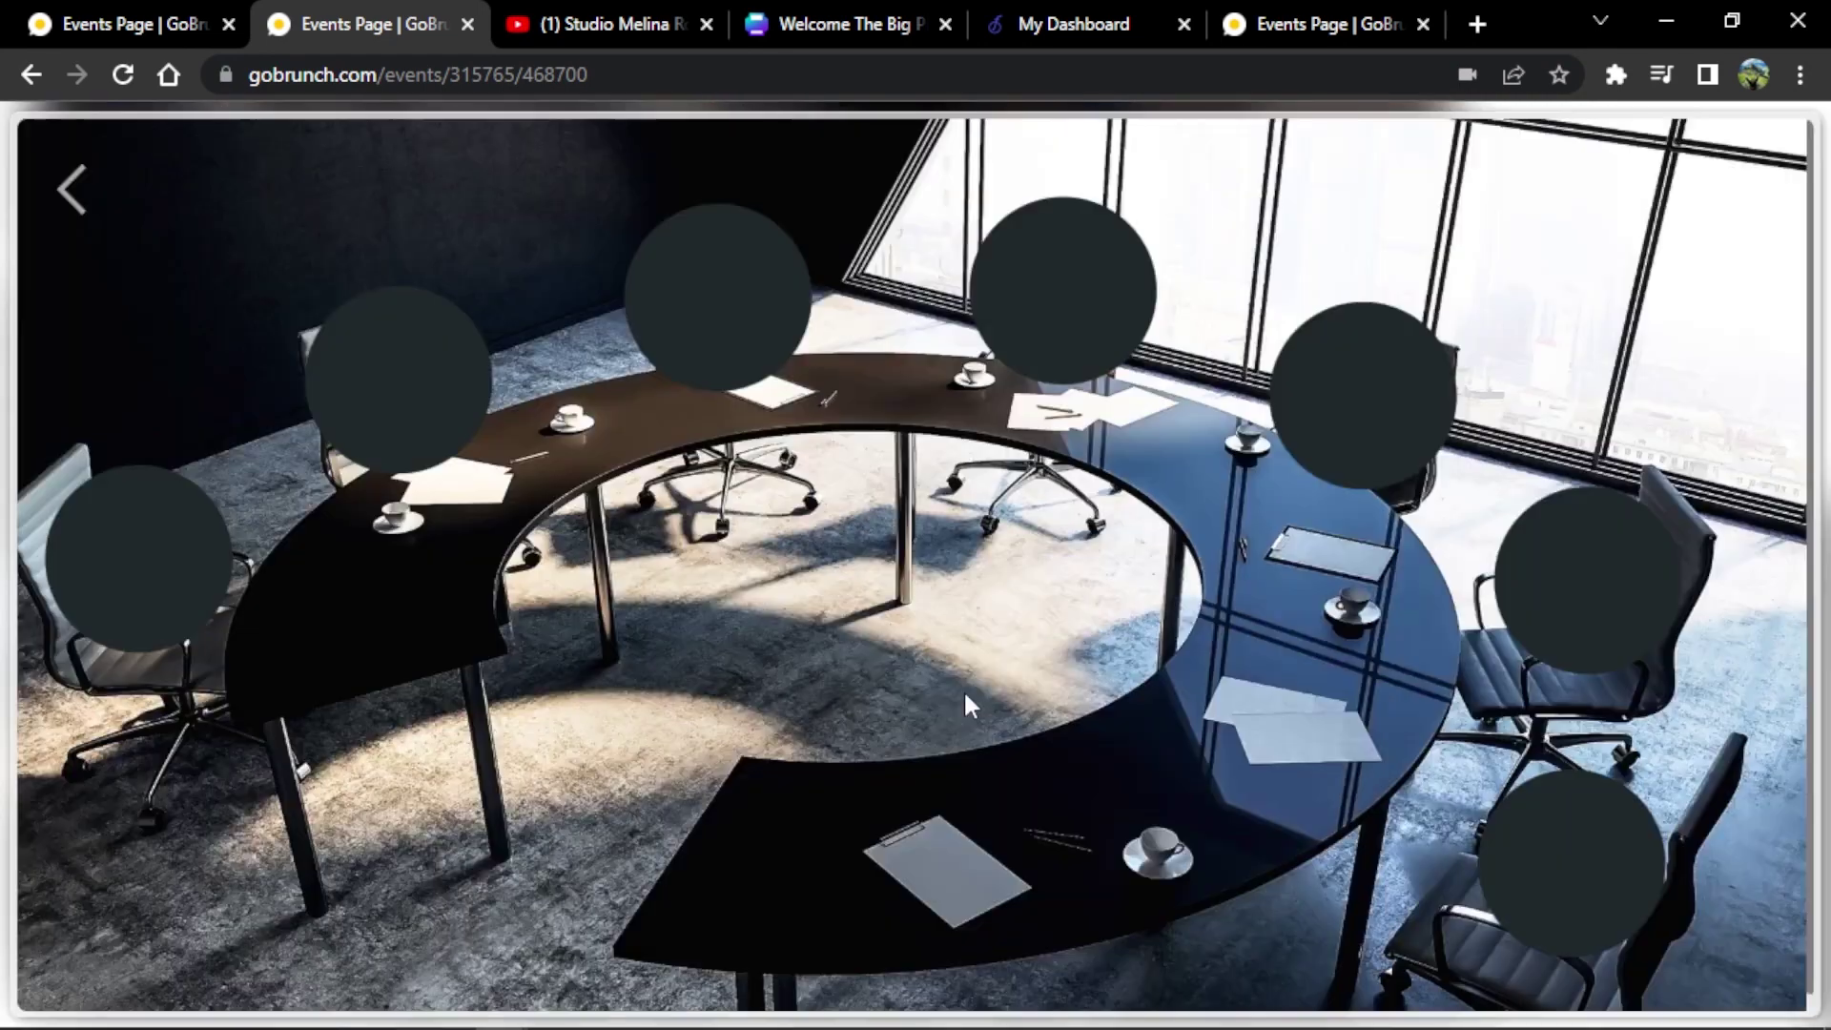
{"action": "left_click", "coordinate": [159, 540]}
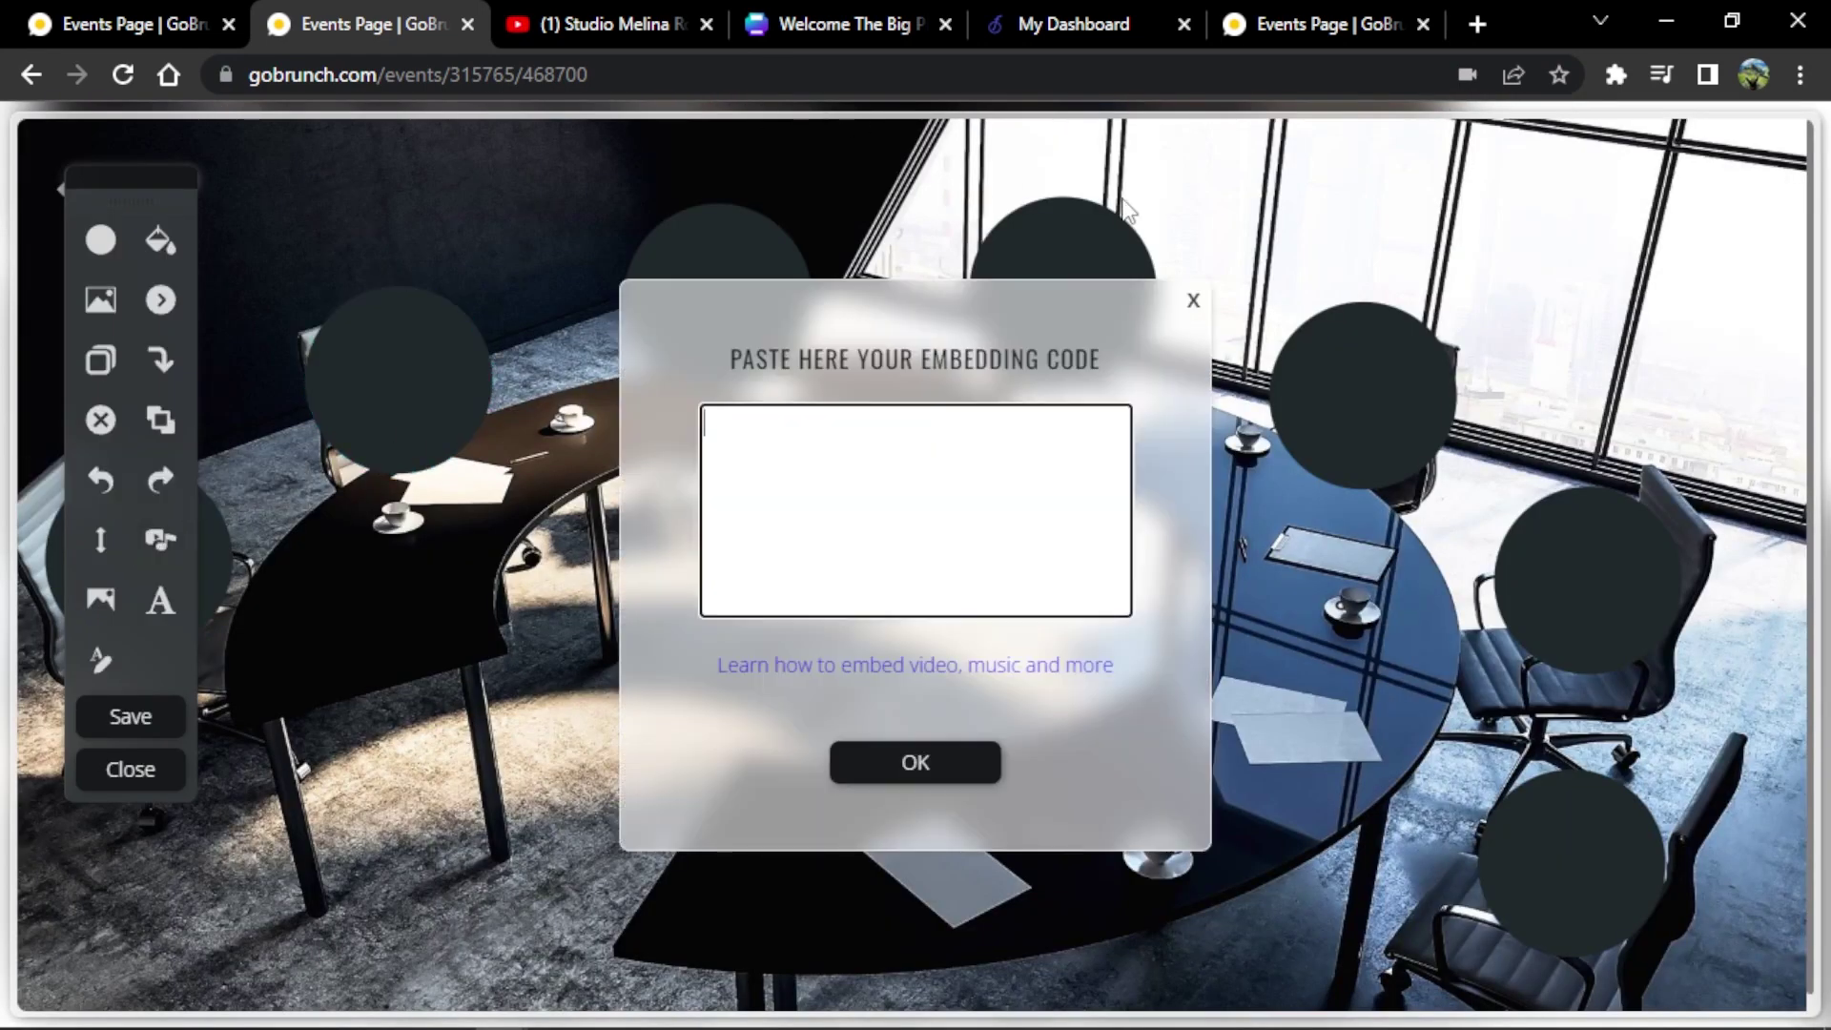
{"action": "left_click", "coordinate": [1076, 15]}
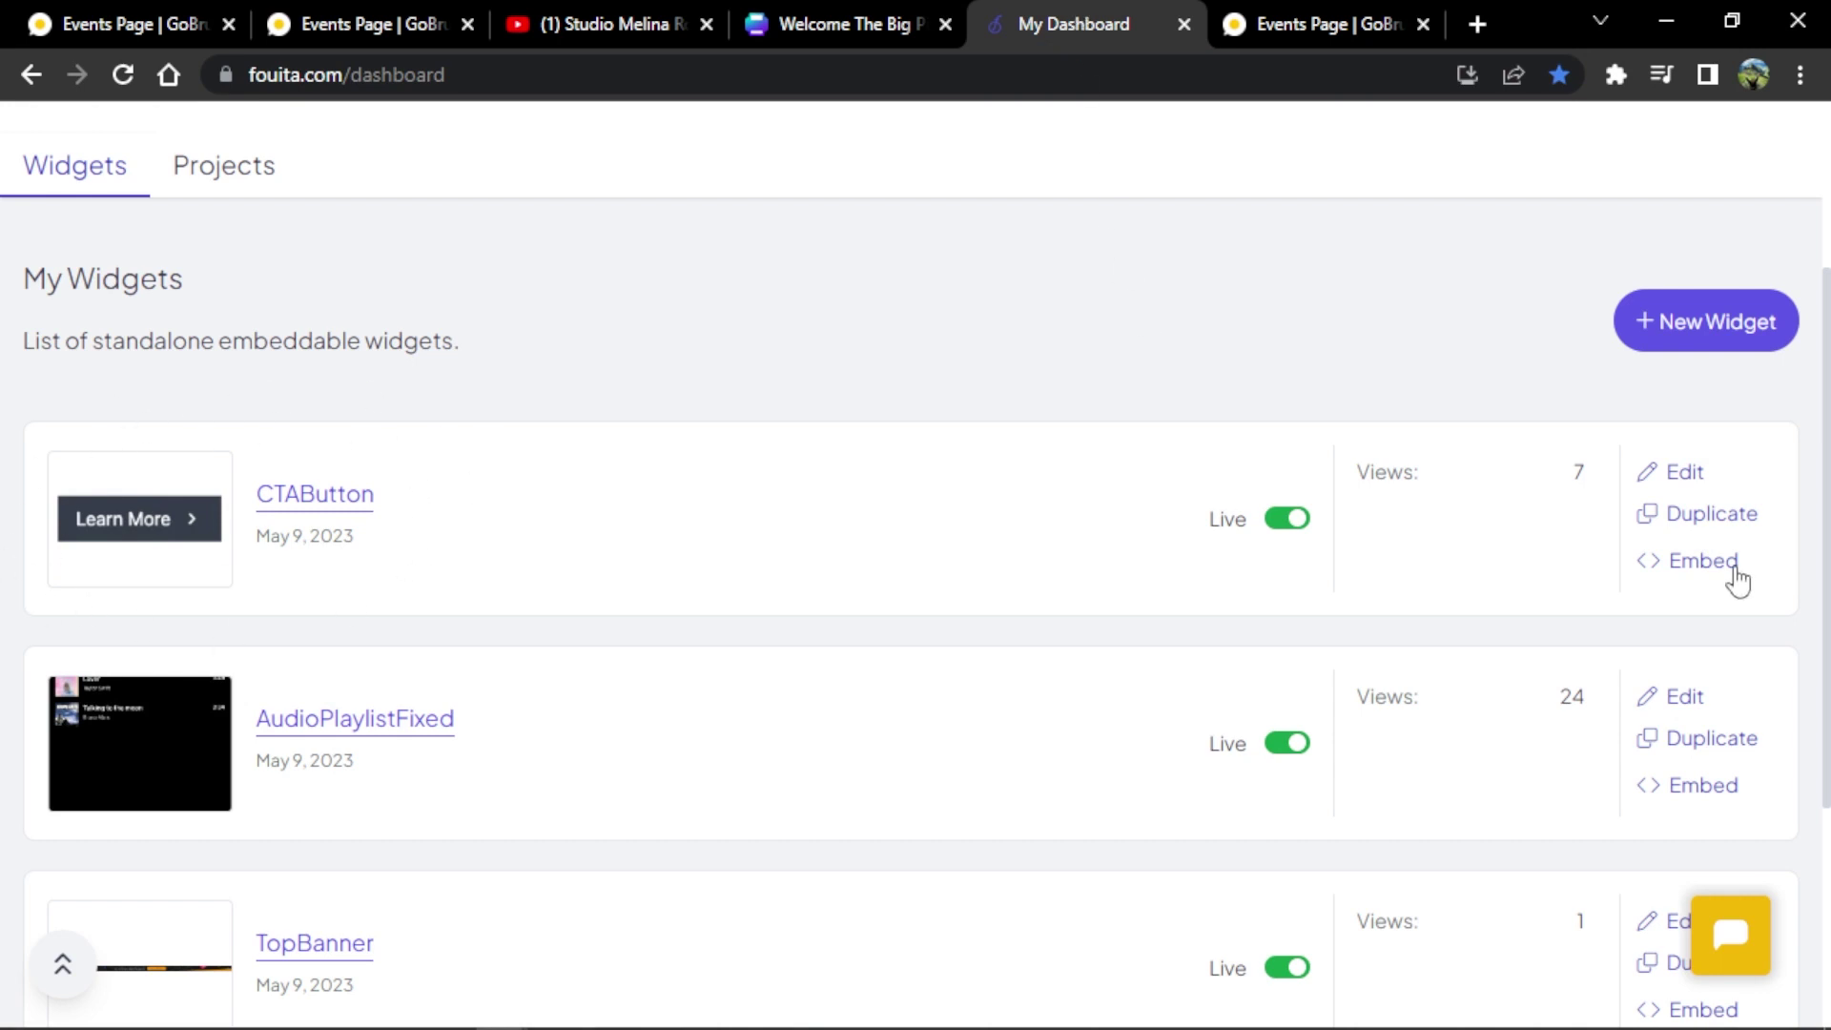
{"action": "left_click", "coordinate": [1703, 561]}
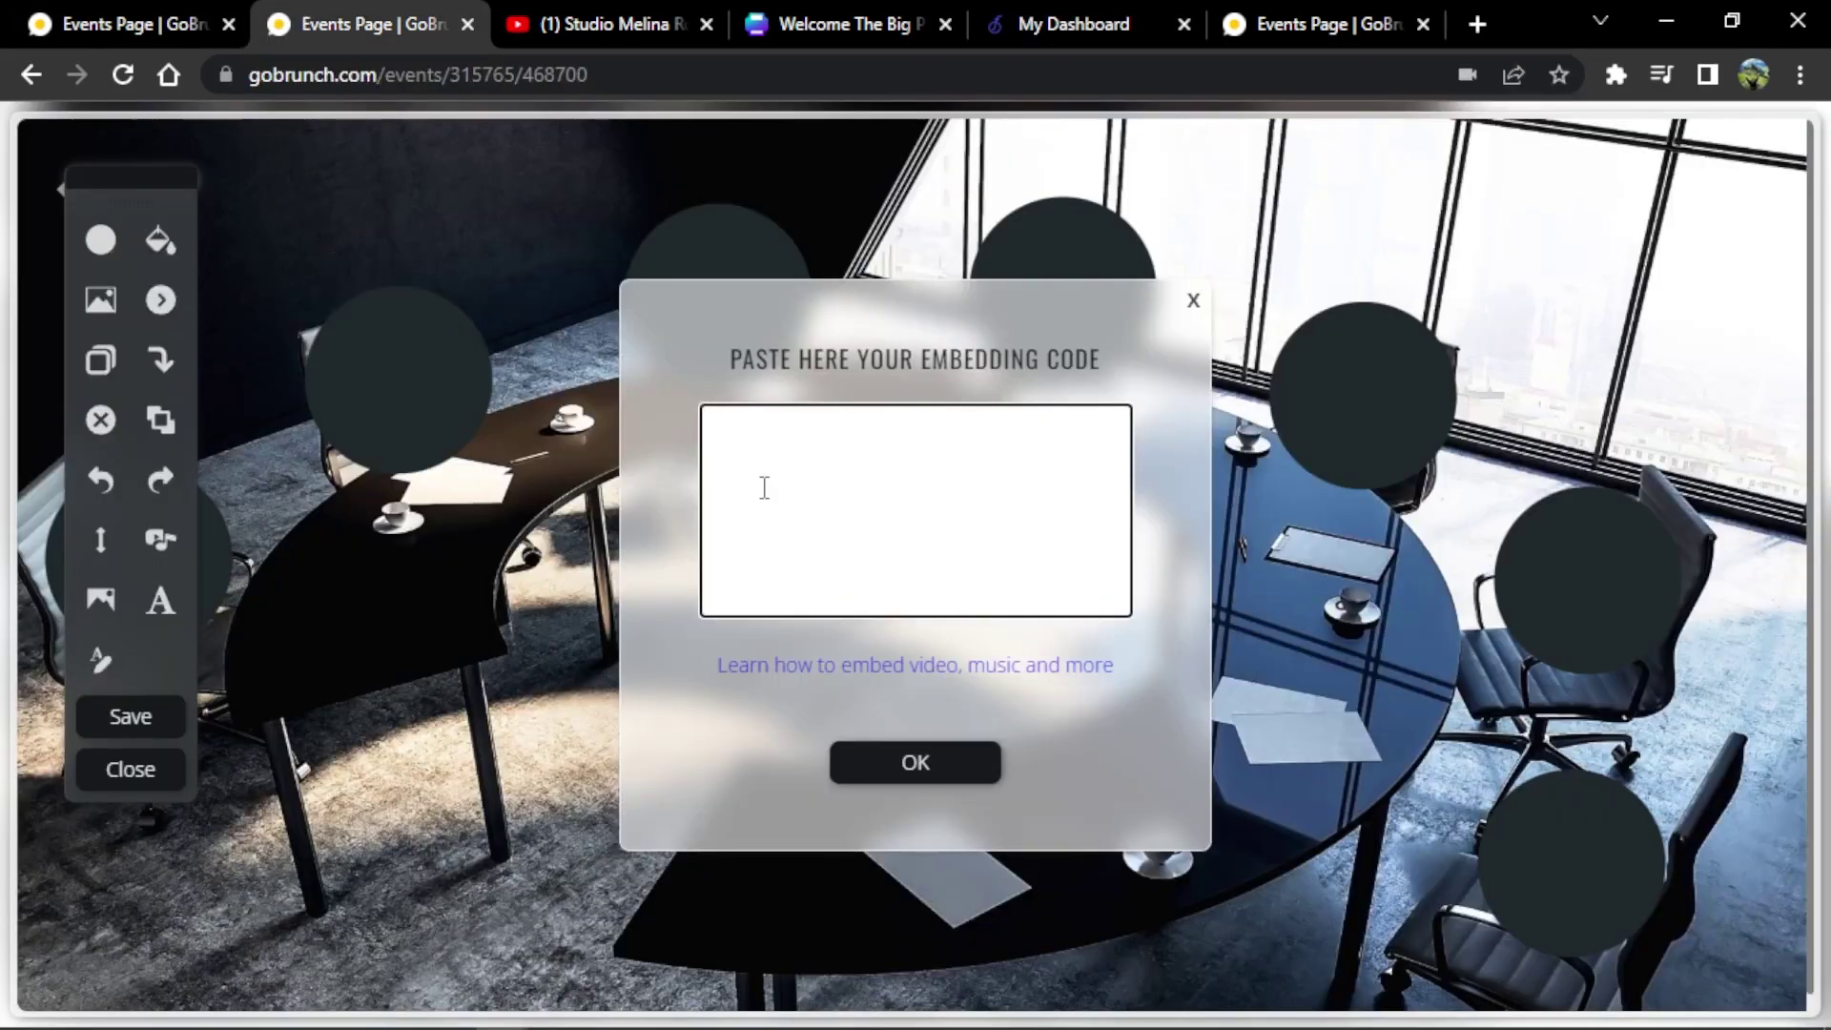
Step: Embed the CTAButton iframe as an Enroll Now button, nudge it lower, and save the room
{"action": "key", "text": "ctrl+v"}
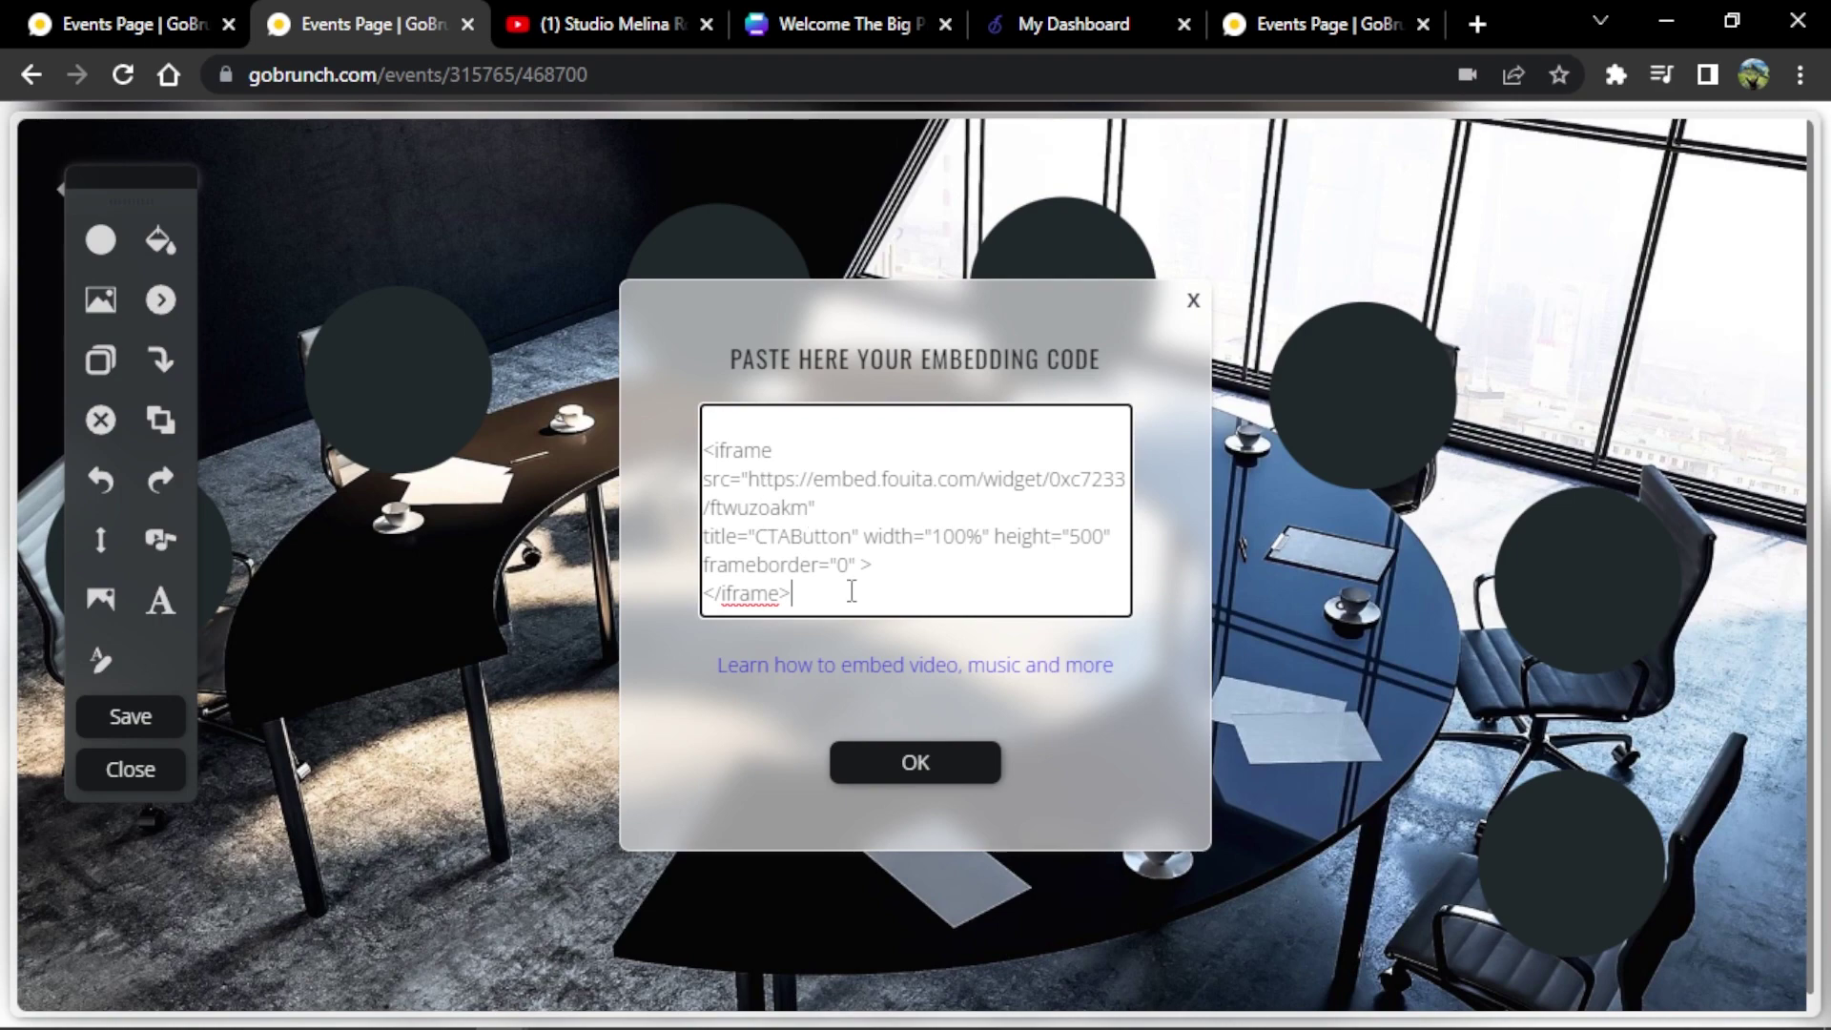
{"action": "left_click", "coordinate": [956, 775]}
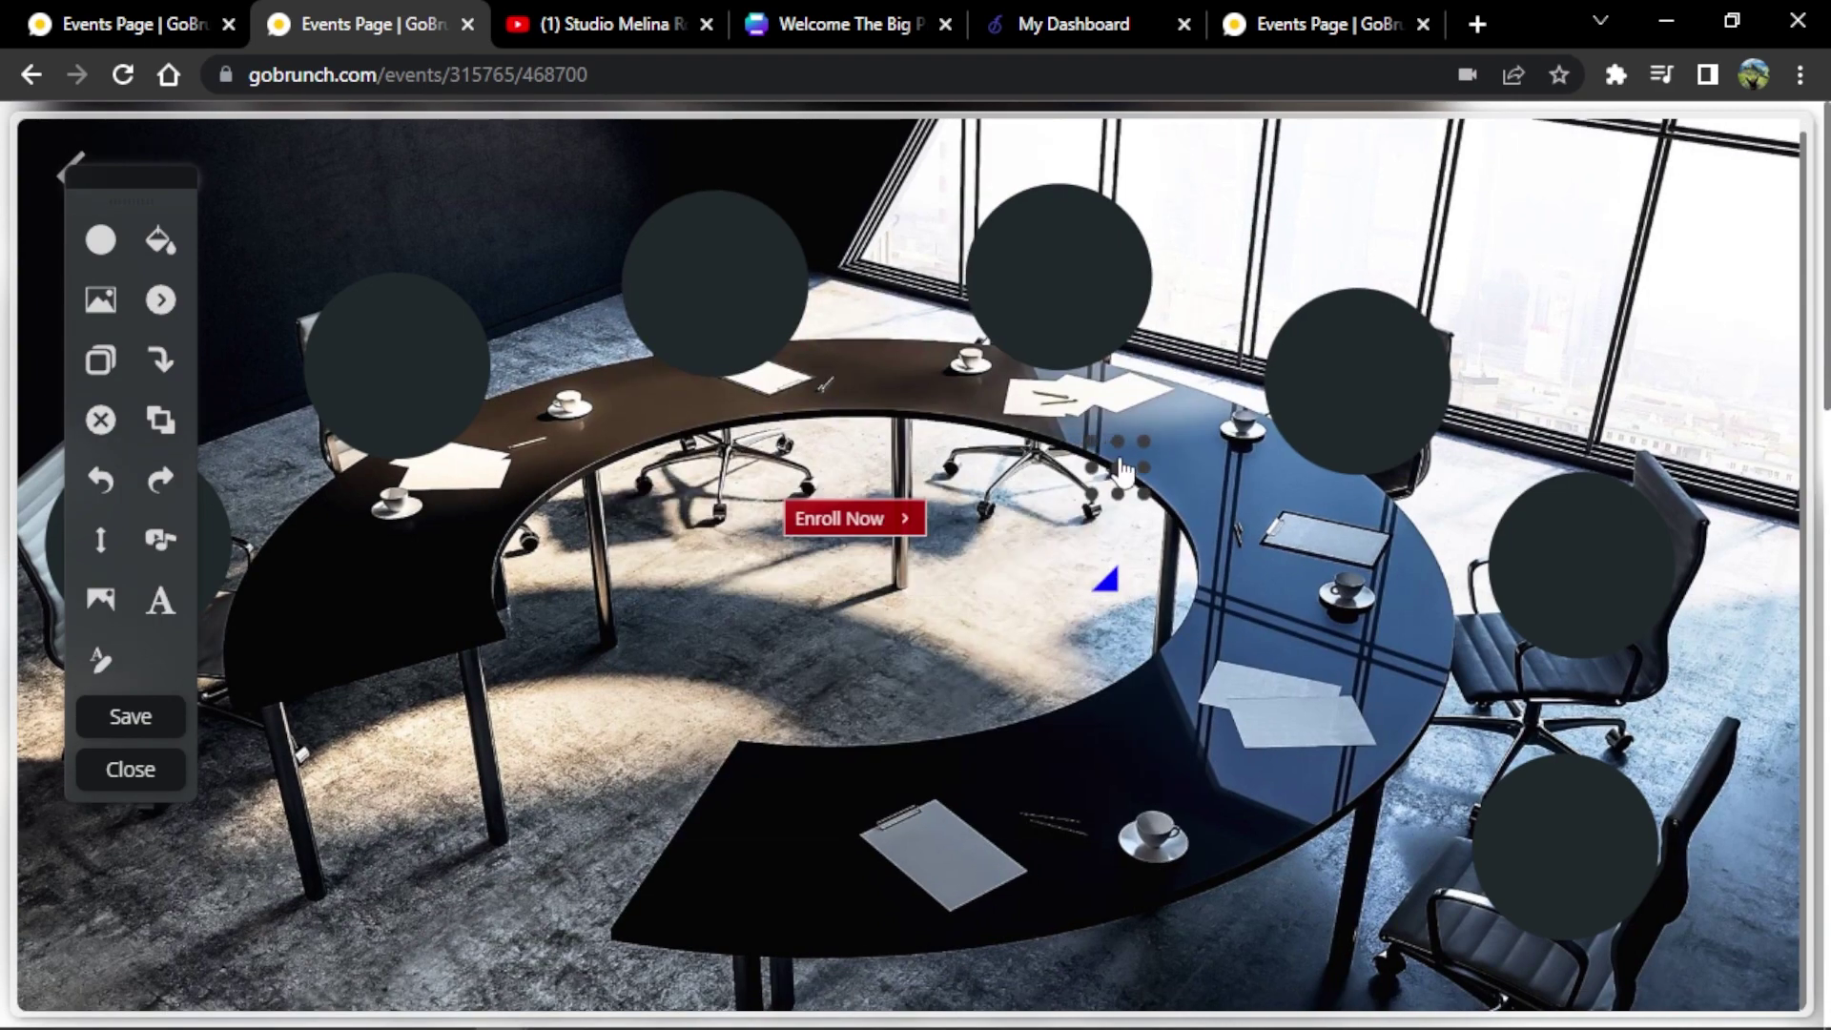
{"action": "left_click_drag", "start_coordinate": [1182, 529], "coordinate": [1130, 553]}
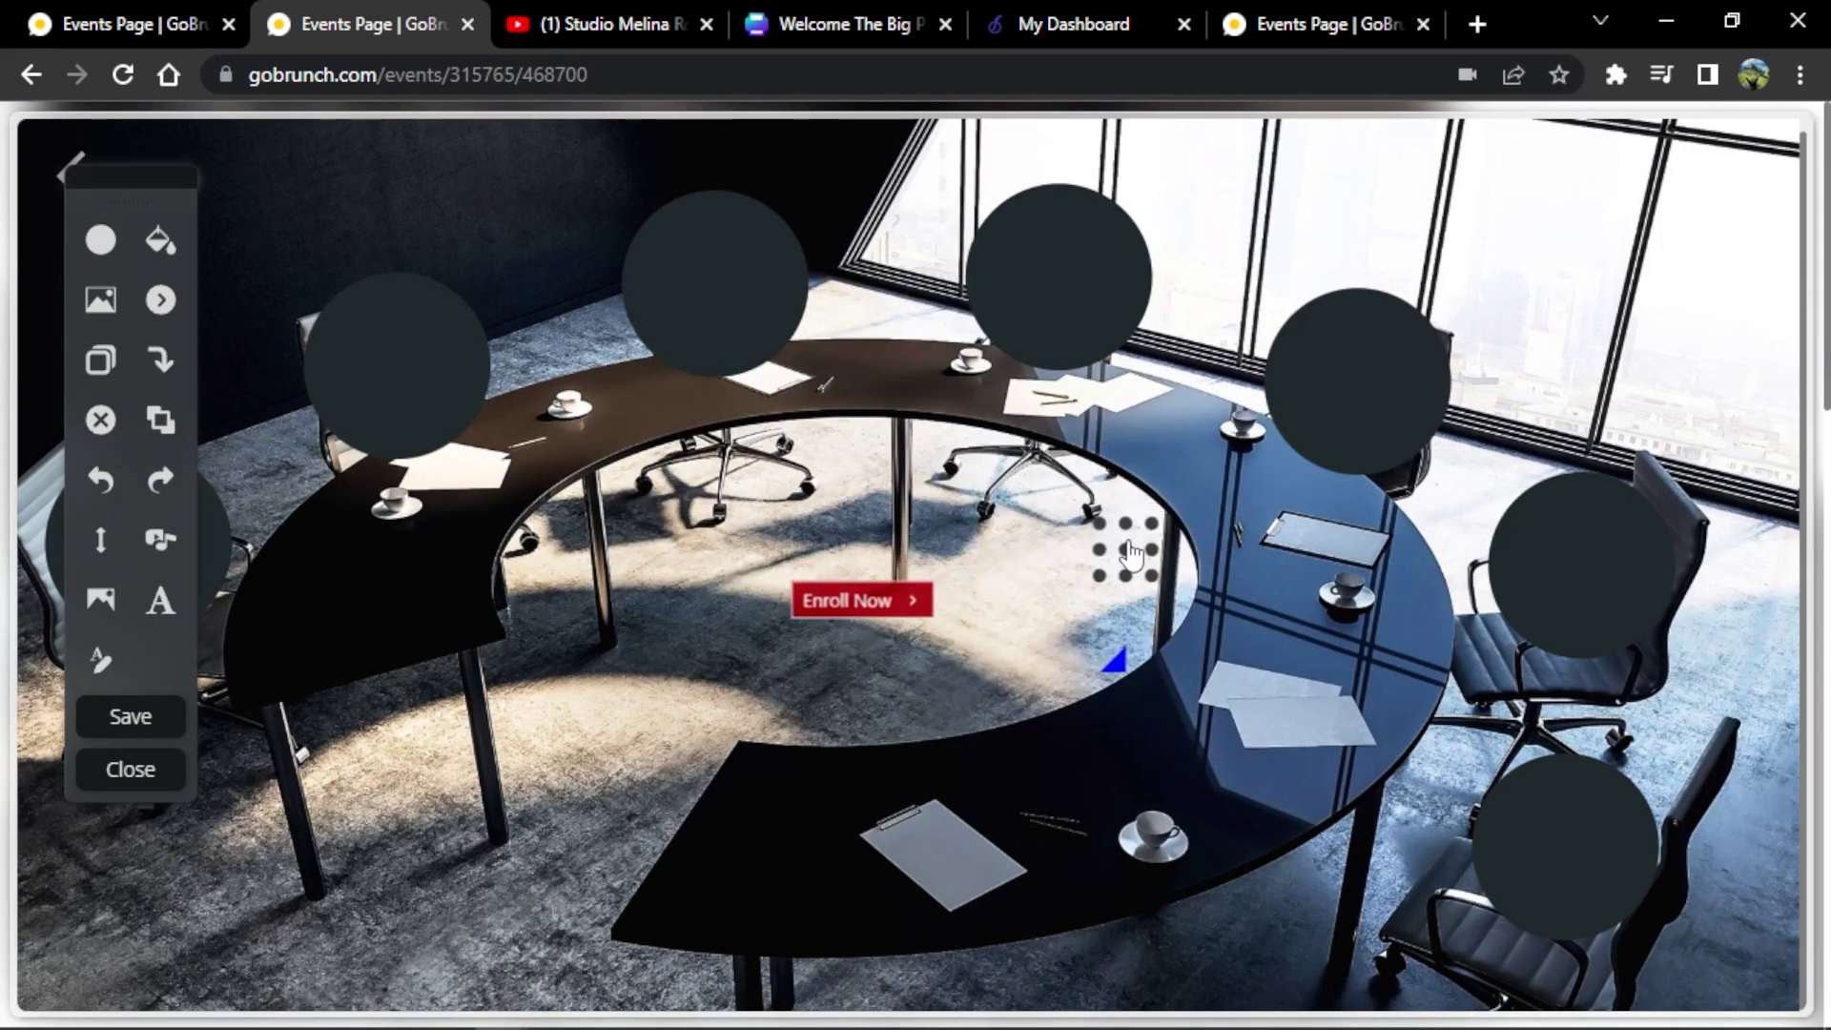
{"action": "left_click", "coordinate": [128, 716]}
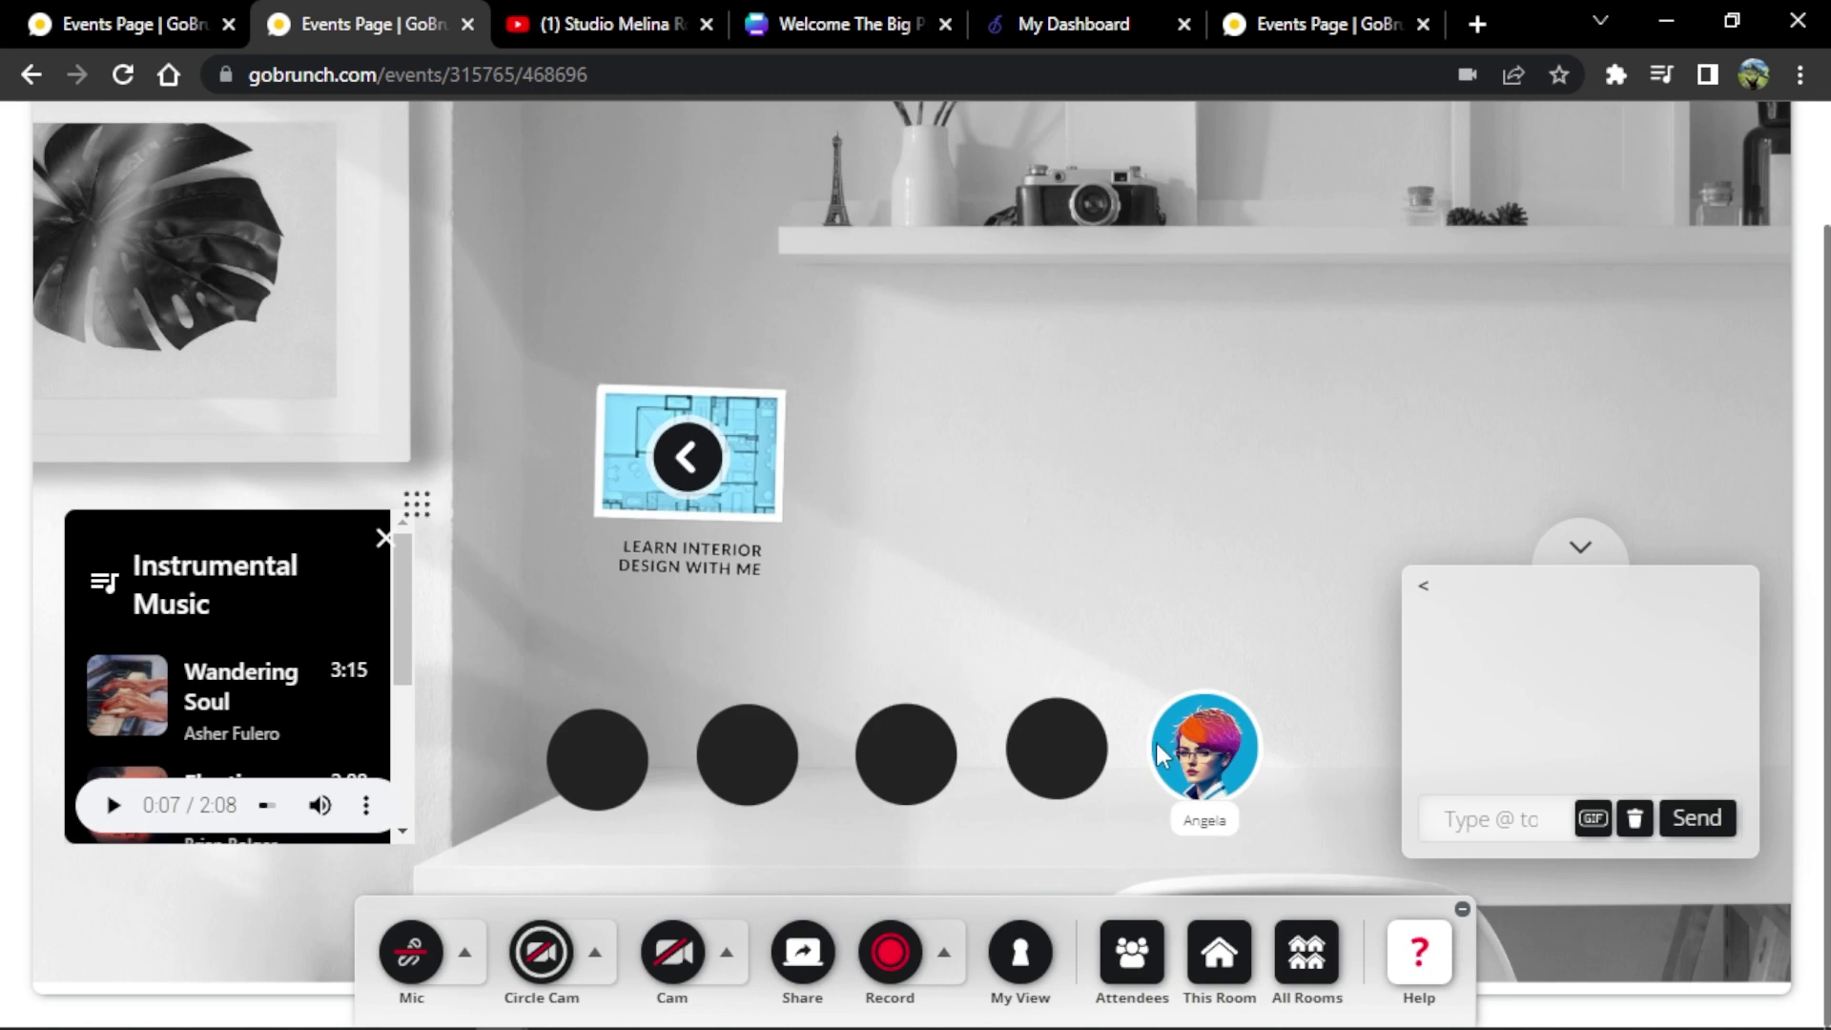
{"action": "left_click", "coordinate": [1218, 952]}
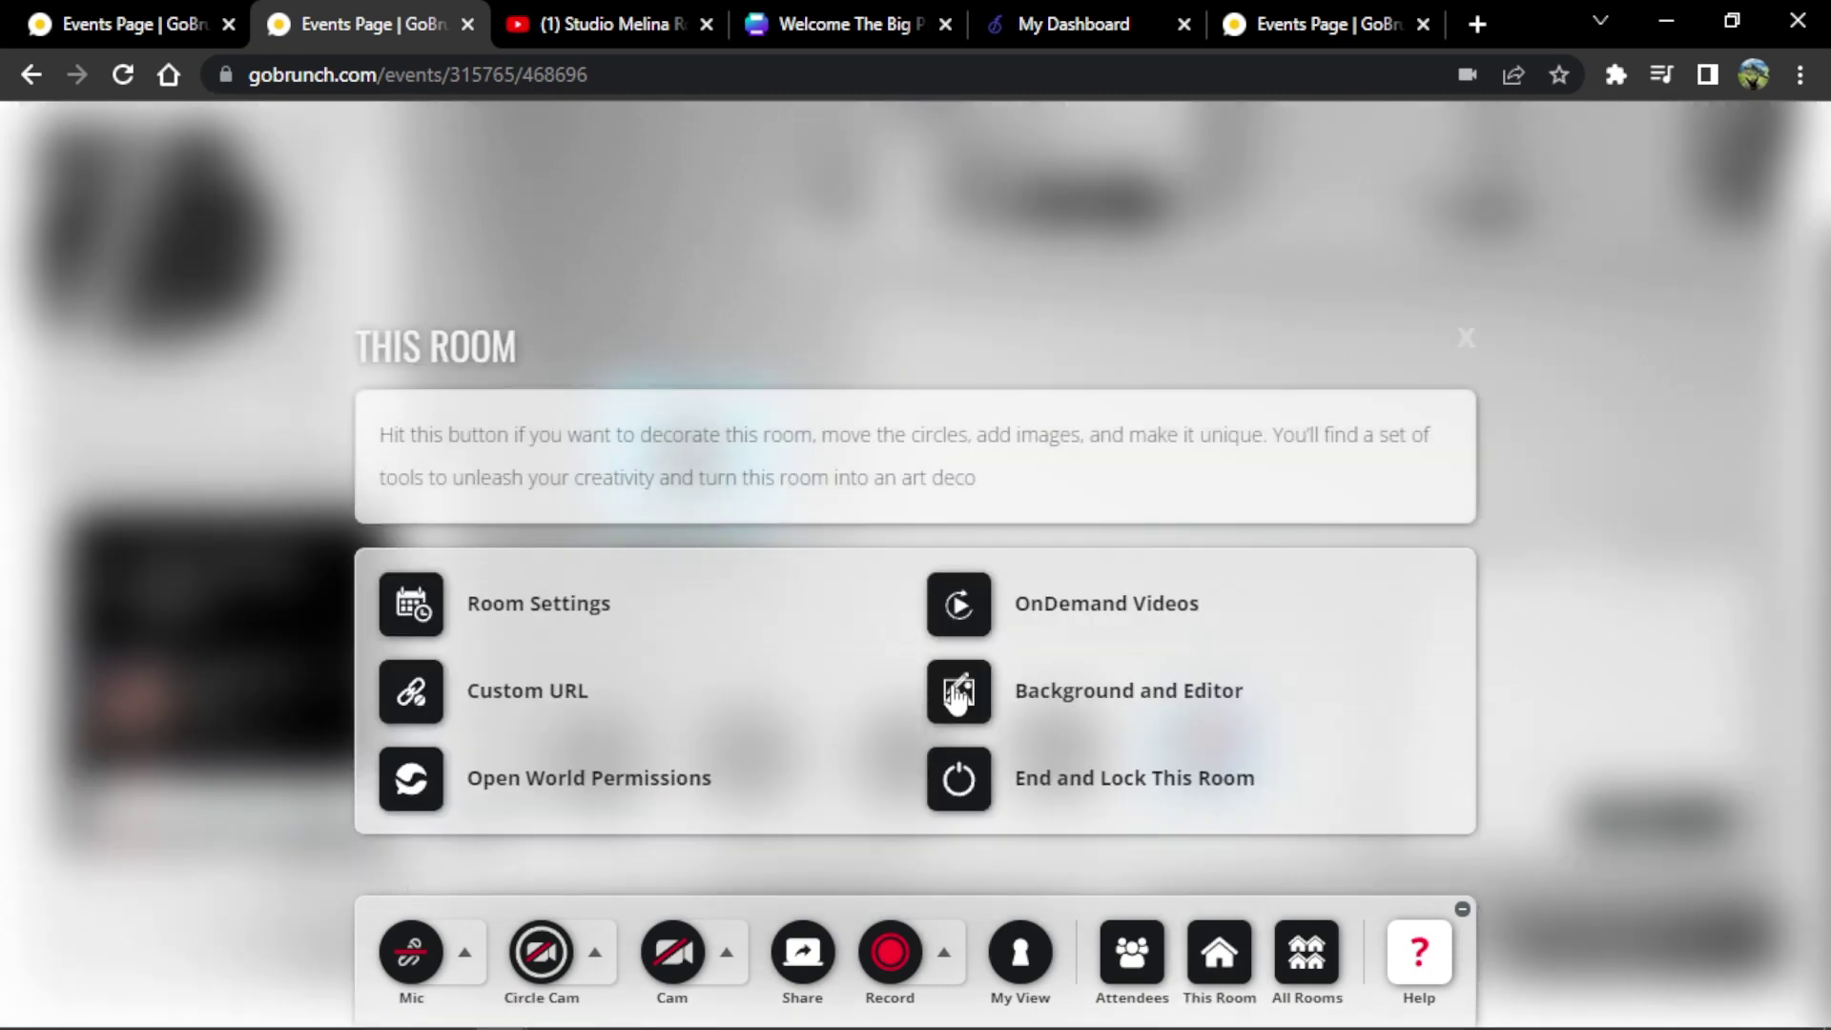
Step: Upload the Virtual Office image from the Table of content folder and shrink it beside the interior-design image
{"action": "left_click", "coordinate": [957, 697]}
{"action": "left_click_drag", "start_coordinate": [130, 199], "coordinate": [1698, 234]}
{"action": "left_click", "coordinate": [1653, 334]}
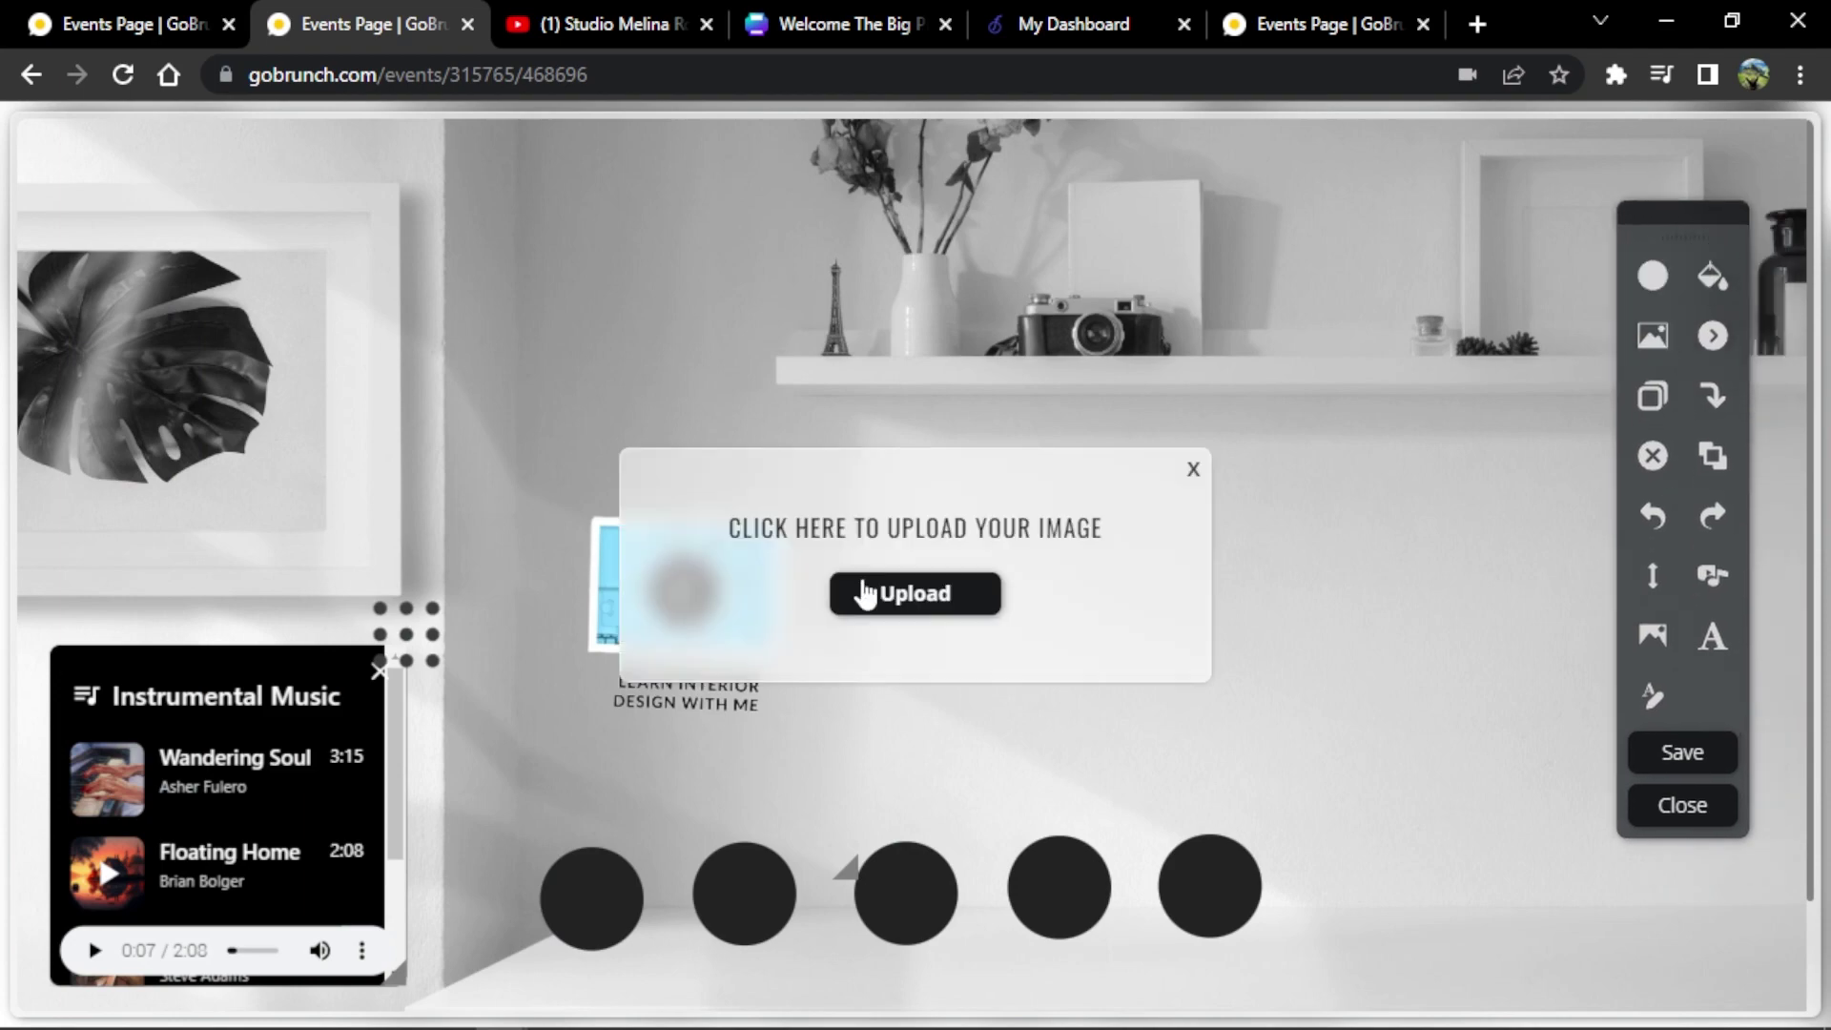
{"action": "left_click", "coordinate": [864, 593]}
{"action": "left_click", "coordinate": [216, 78]}
{"action": "double_click", "coordinate": [339, 321]}
{"action": "double_click", "coordinate": [339, 267]}
{"action": "left_click", "coordinate": [513, 298]}
{"action": "double_click", "coordinate": [513, 299]}
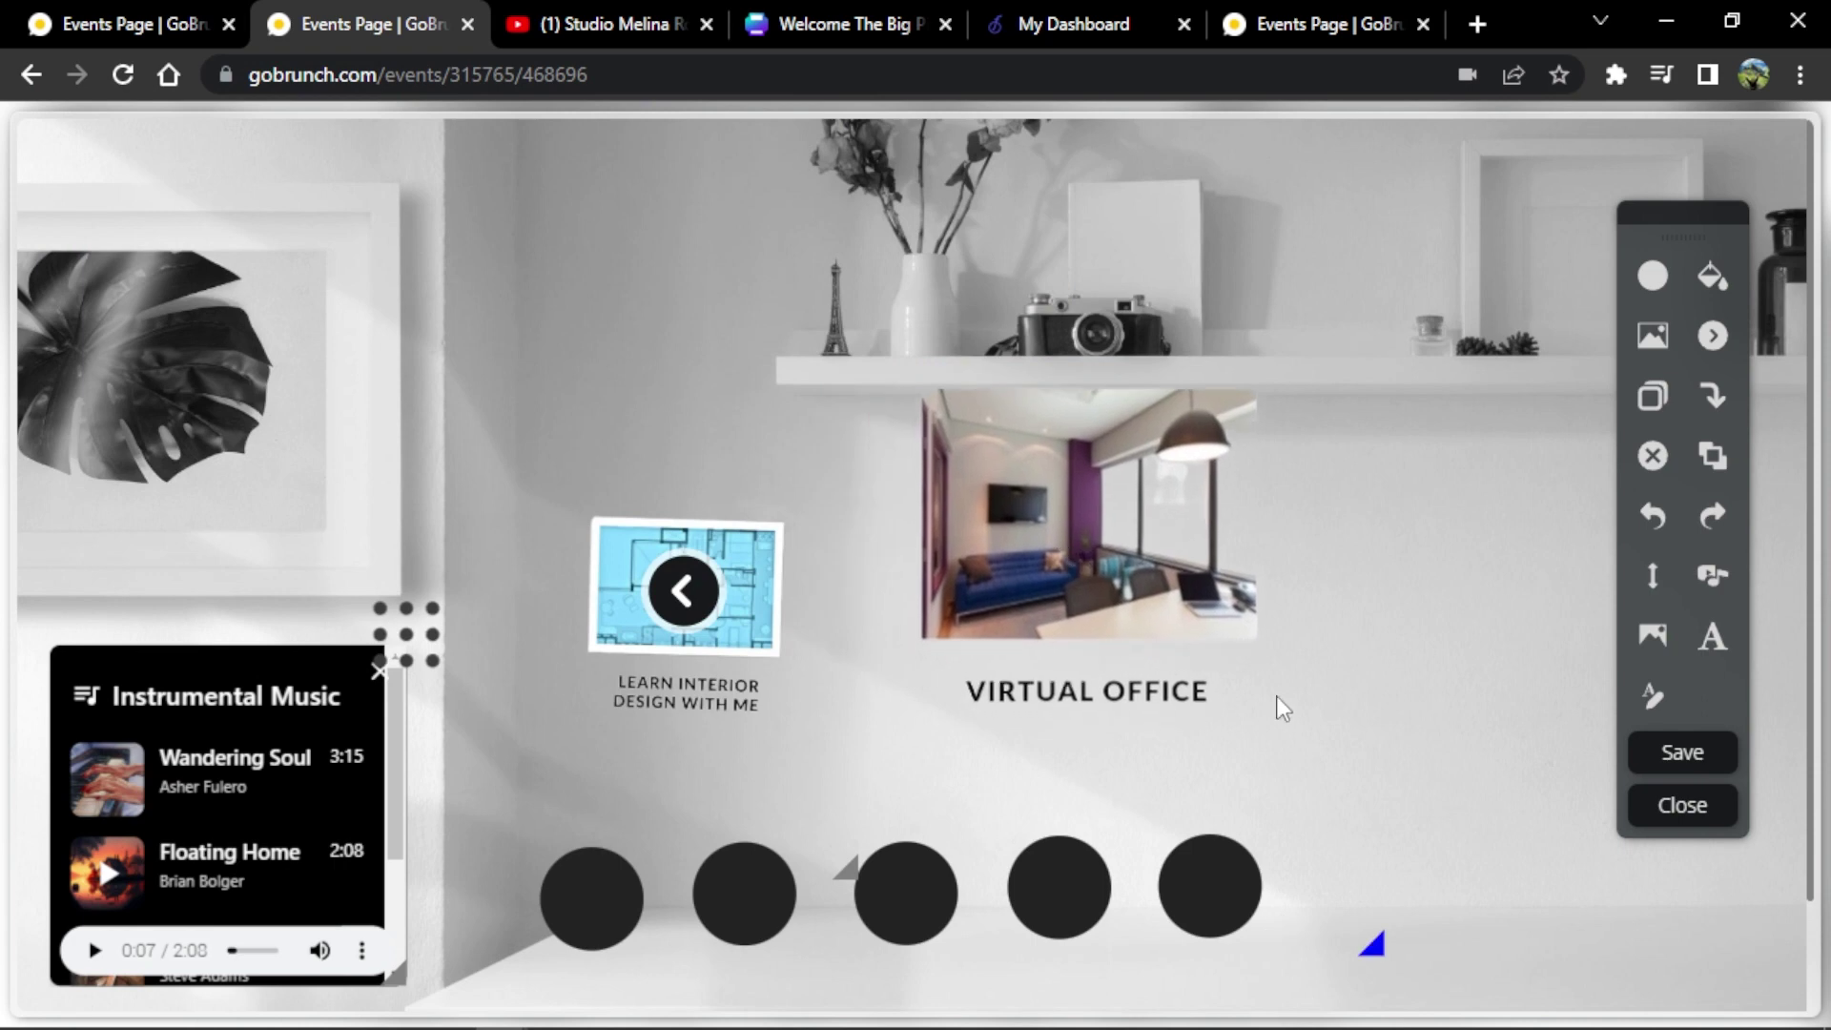
{"action": "left_click_drag", "start_coordinate": [1384, 952], "coordinate": [1192, 942]}
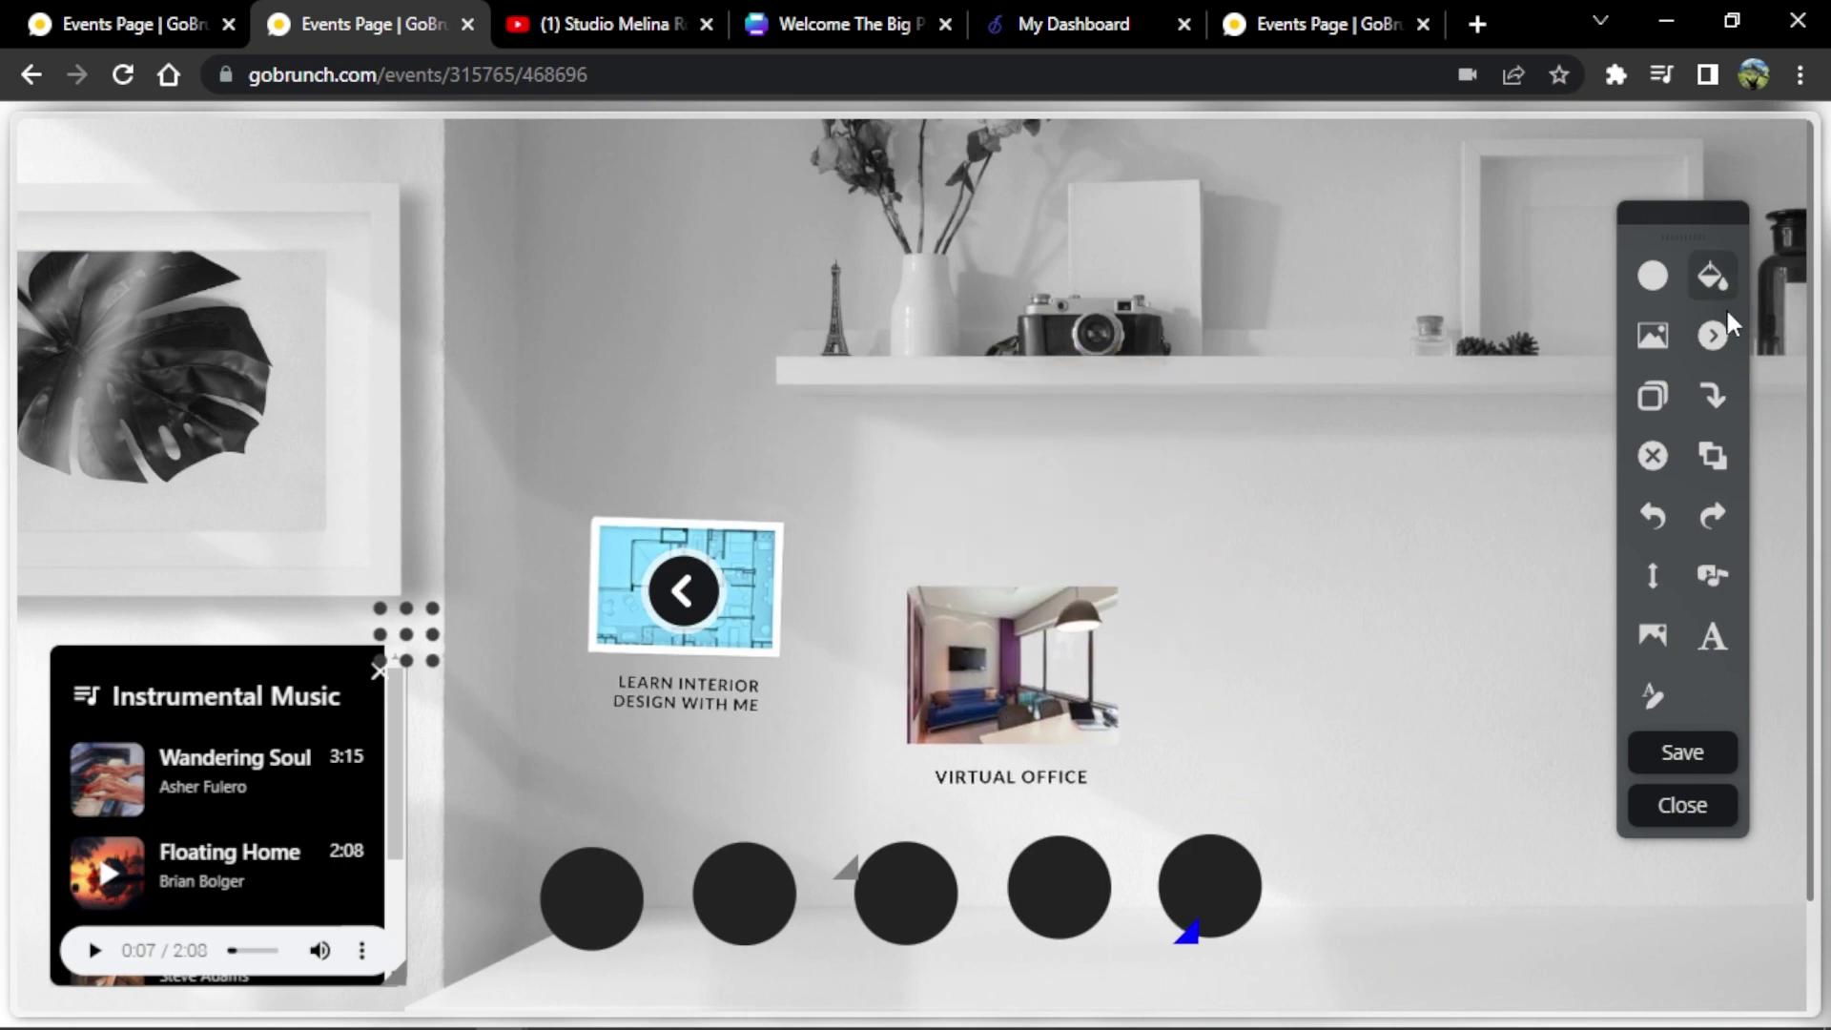
Step: Add a navigation arrow to the Virtual Office image linking to a newly created room, and save
{"action": "left_click", "coordinate": [1713, 336]}
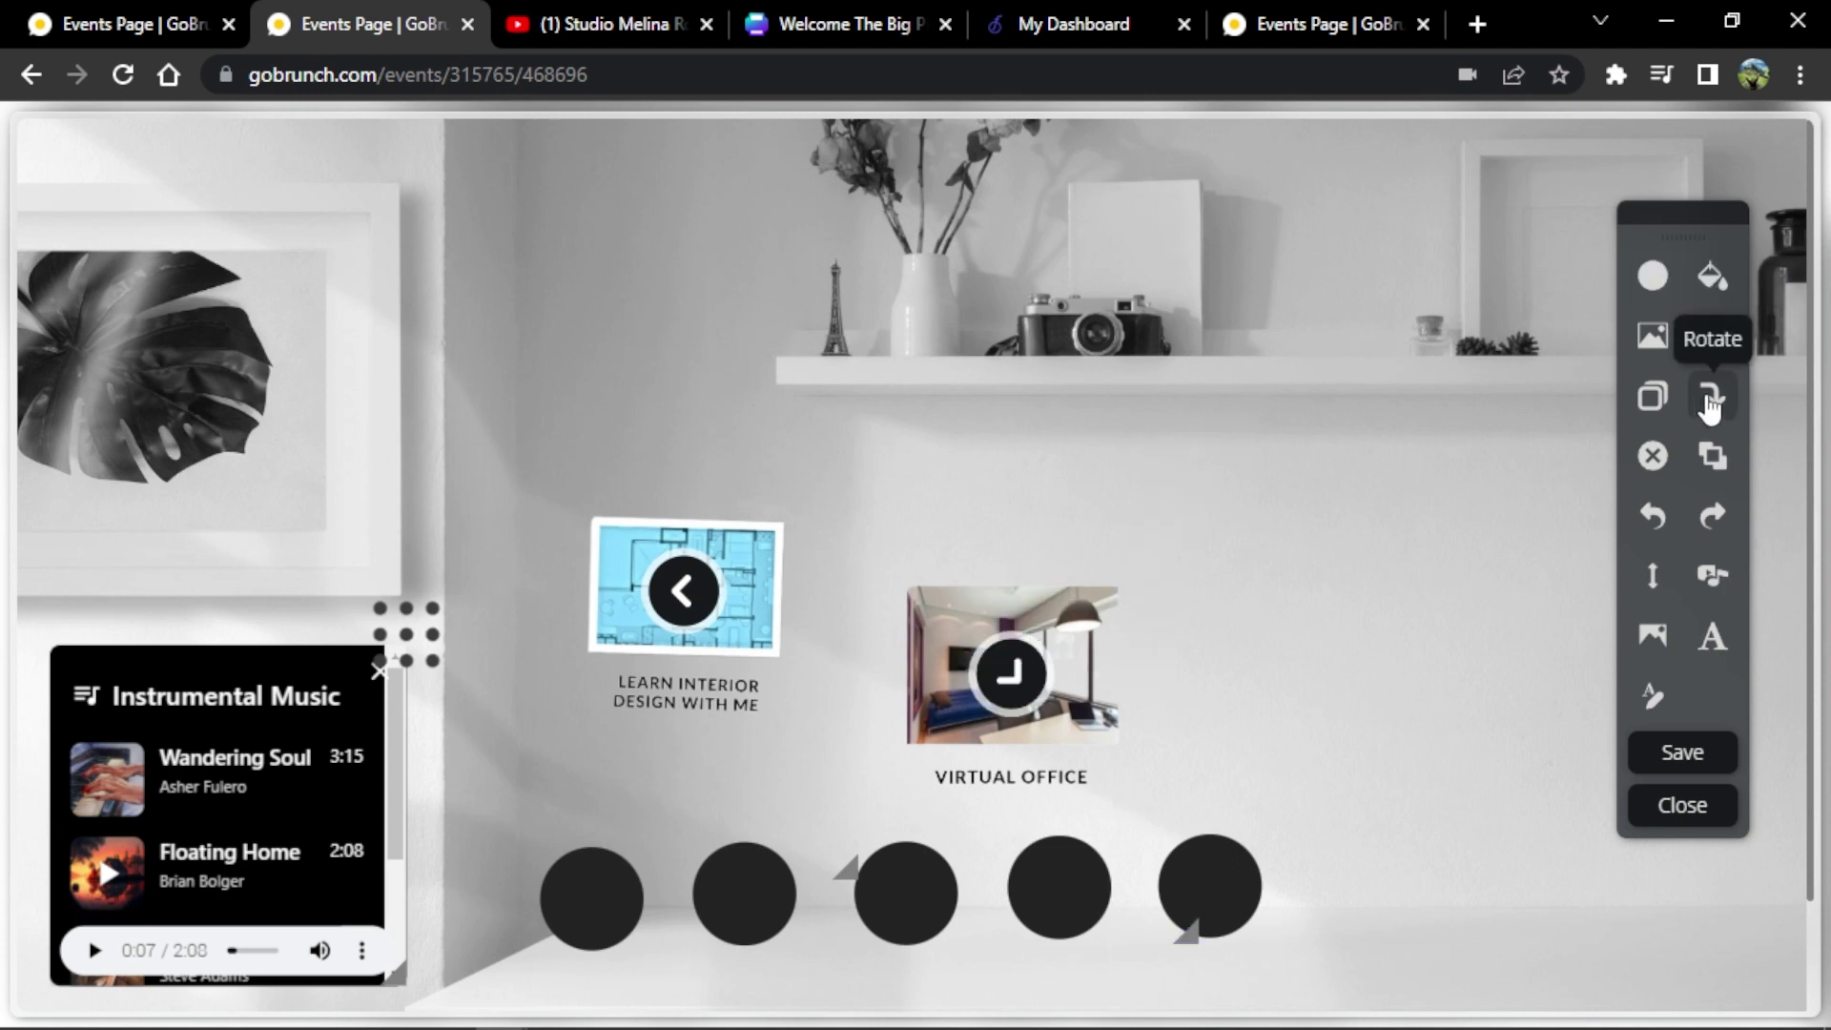
{"action": "left_click", "coordinate": [1013, 670]}
{"action": "left_click", "coordinate": [932, 701]}
{"action": "left_click", "coordinate": [910, 774]}
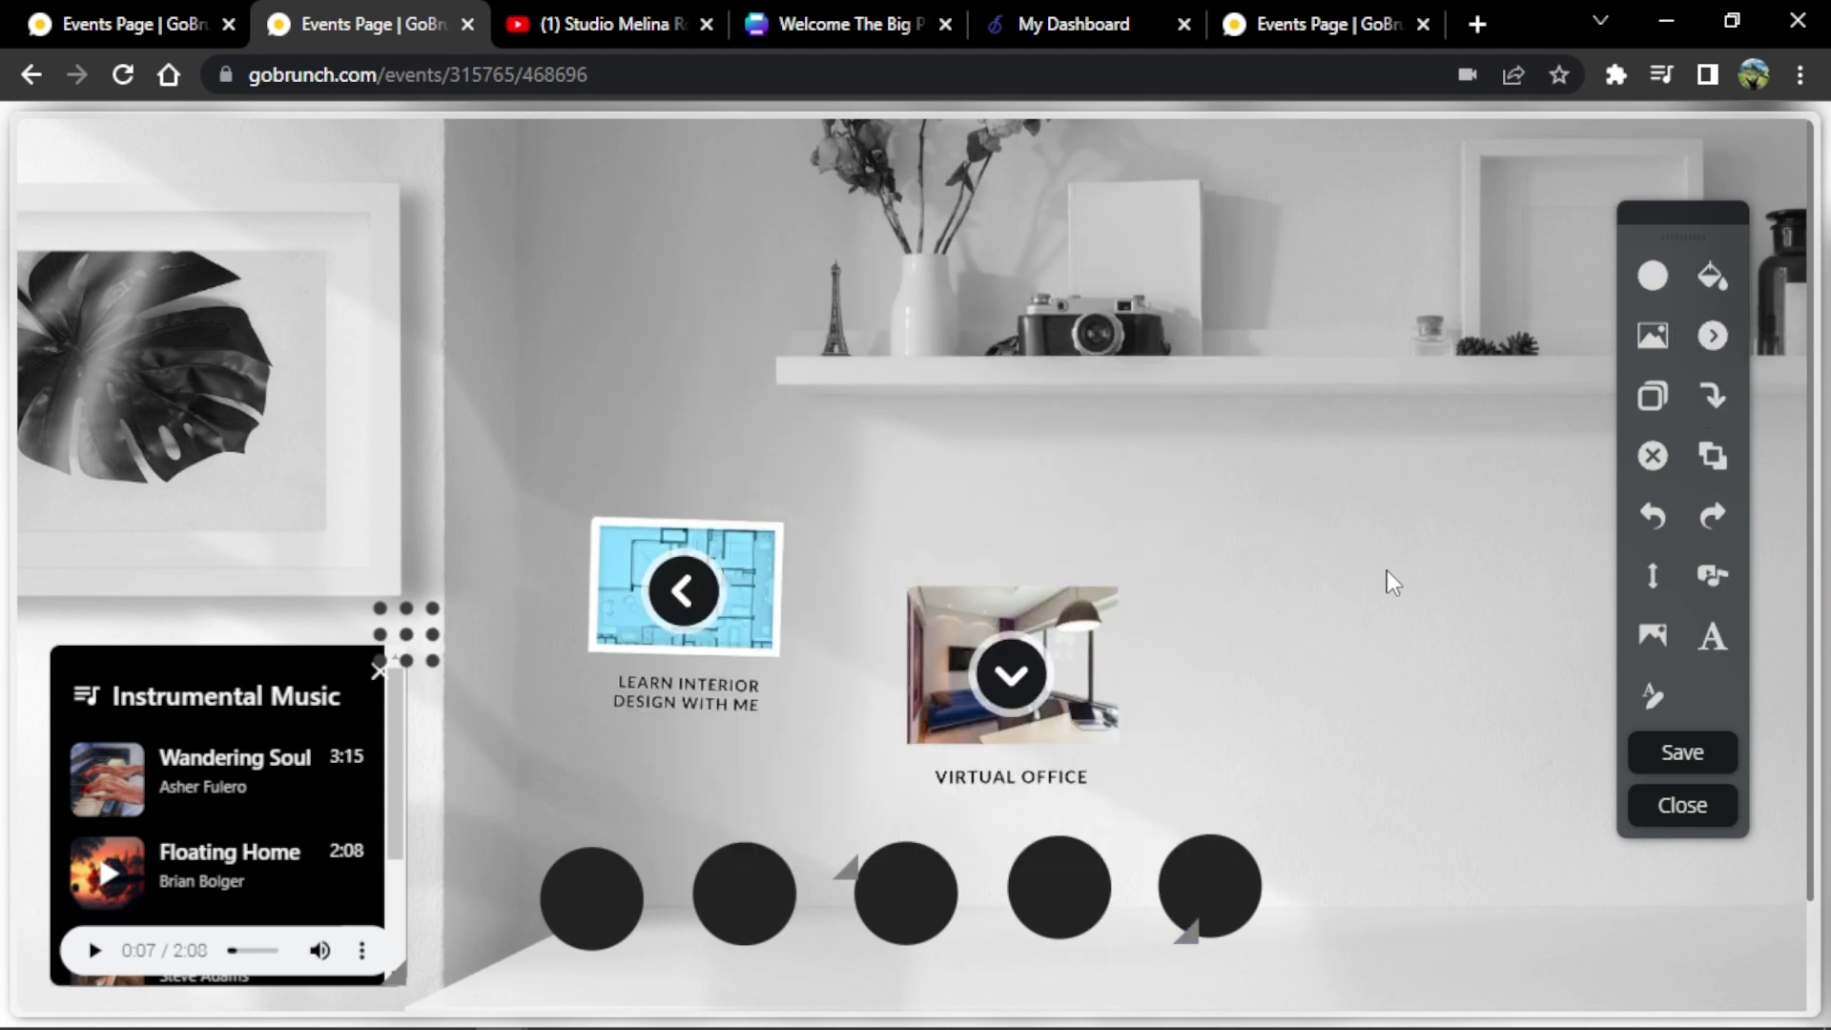
{"action": "left_click", "coordinate": [1678, 753]}
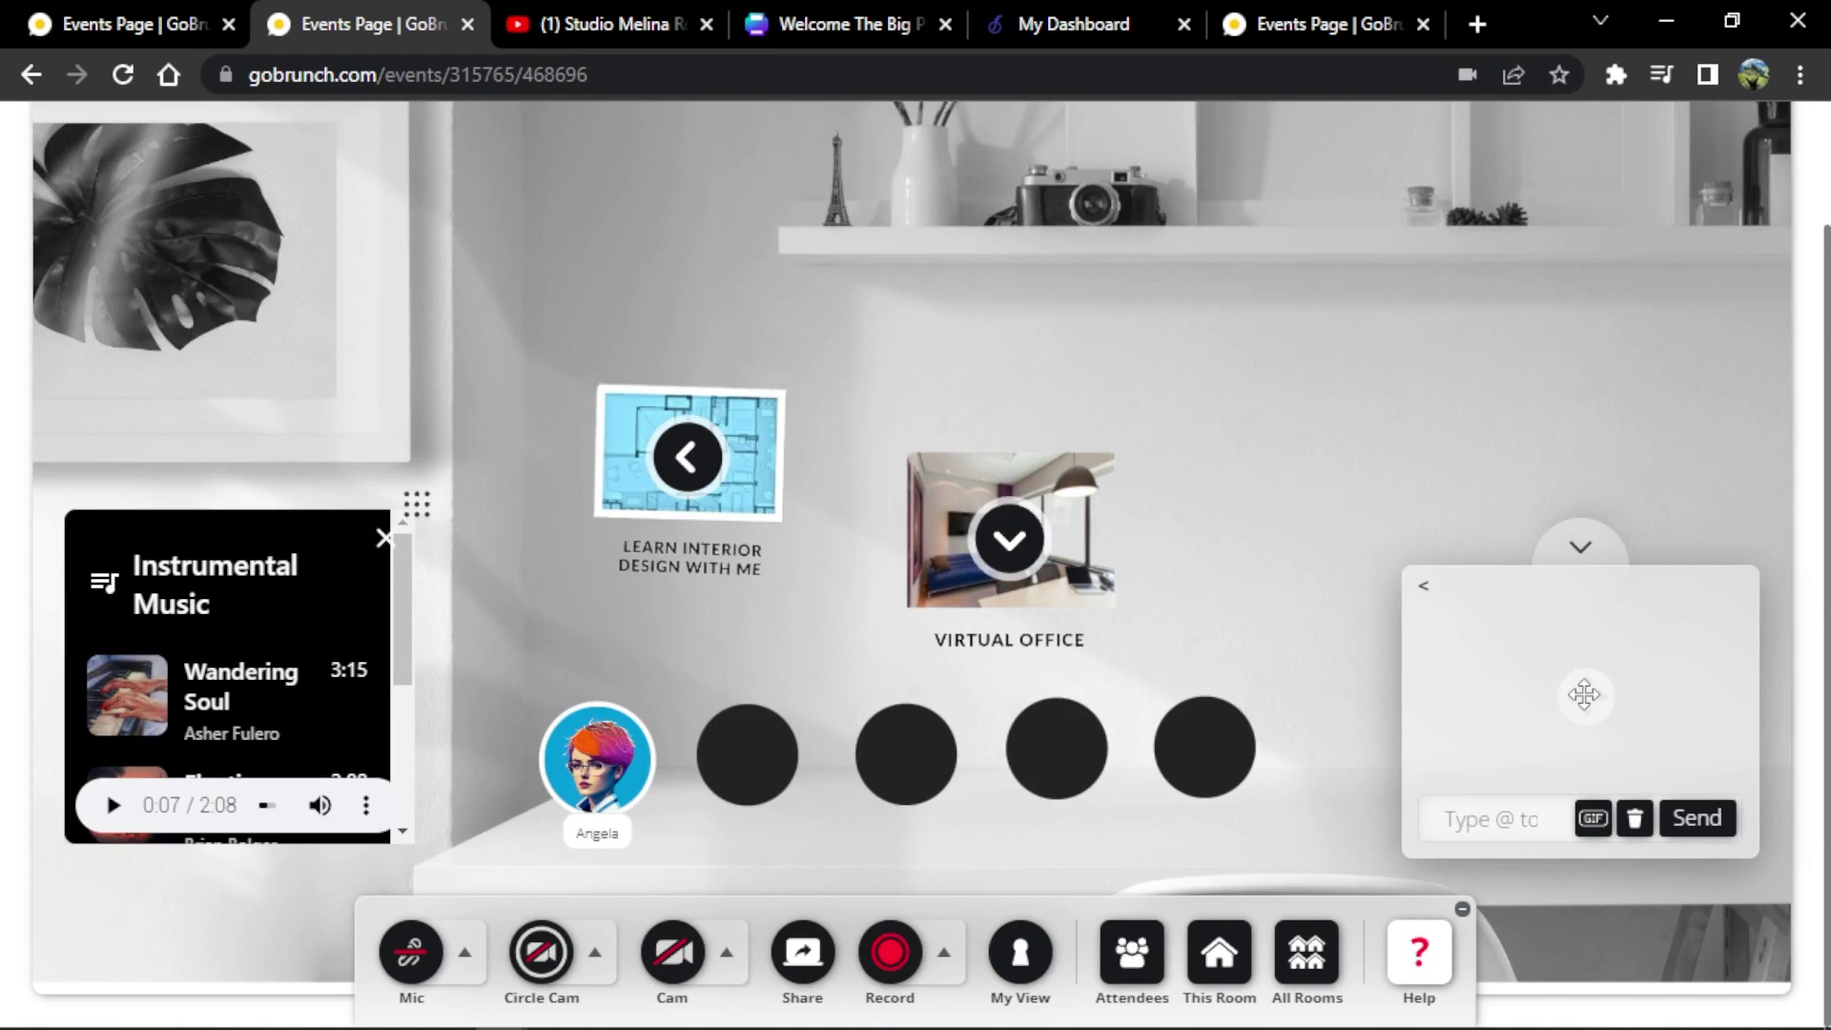
Step: Follow the Virtual Office link to the new room and open its Room Settings
{"action": "left_click", "coordinate": [1600, 583]}
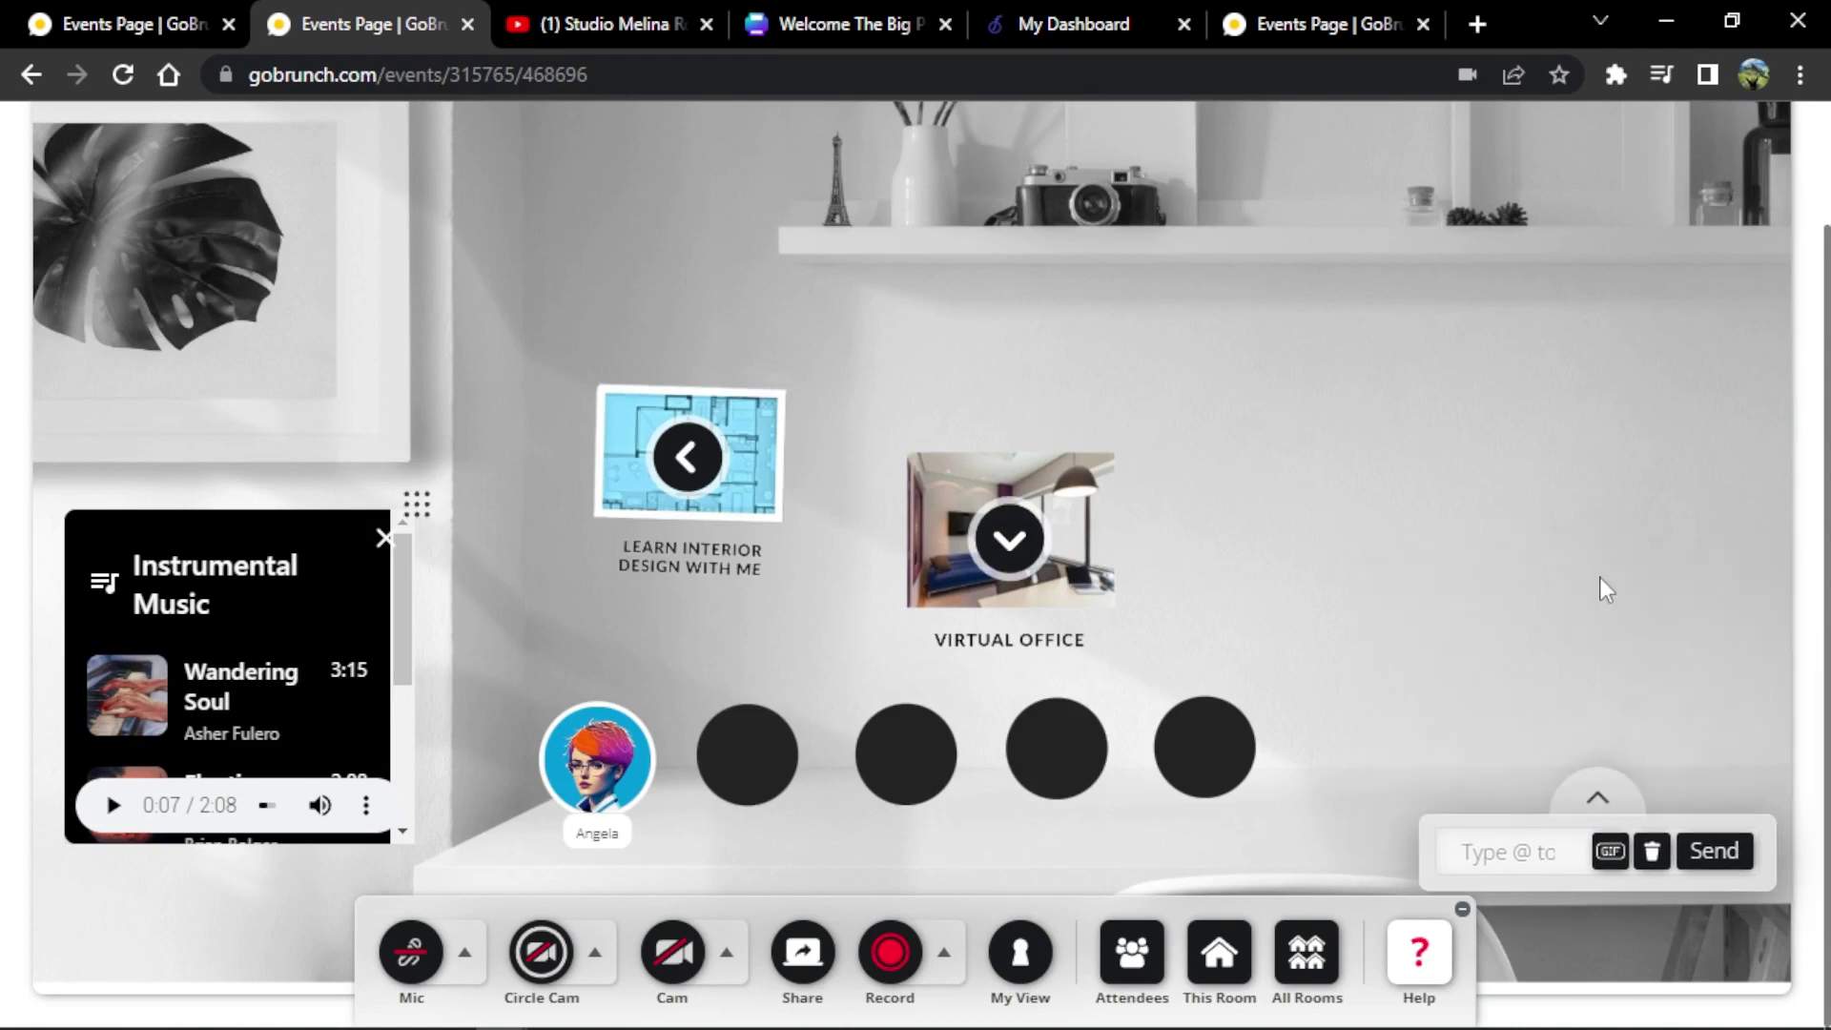
{"action": "left_click", "coordinate": [1009, 539]}
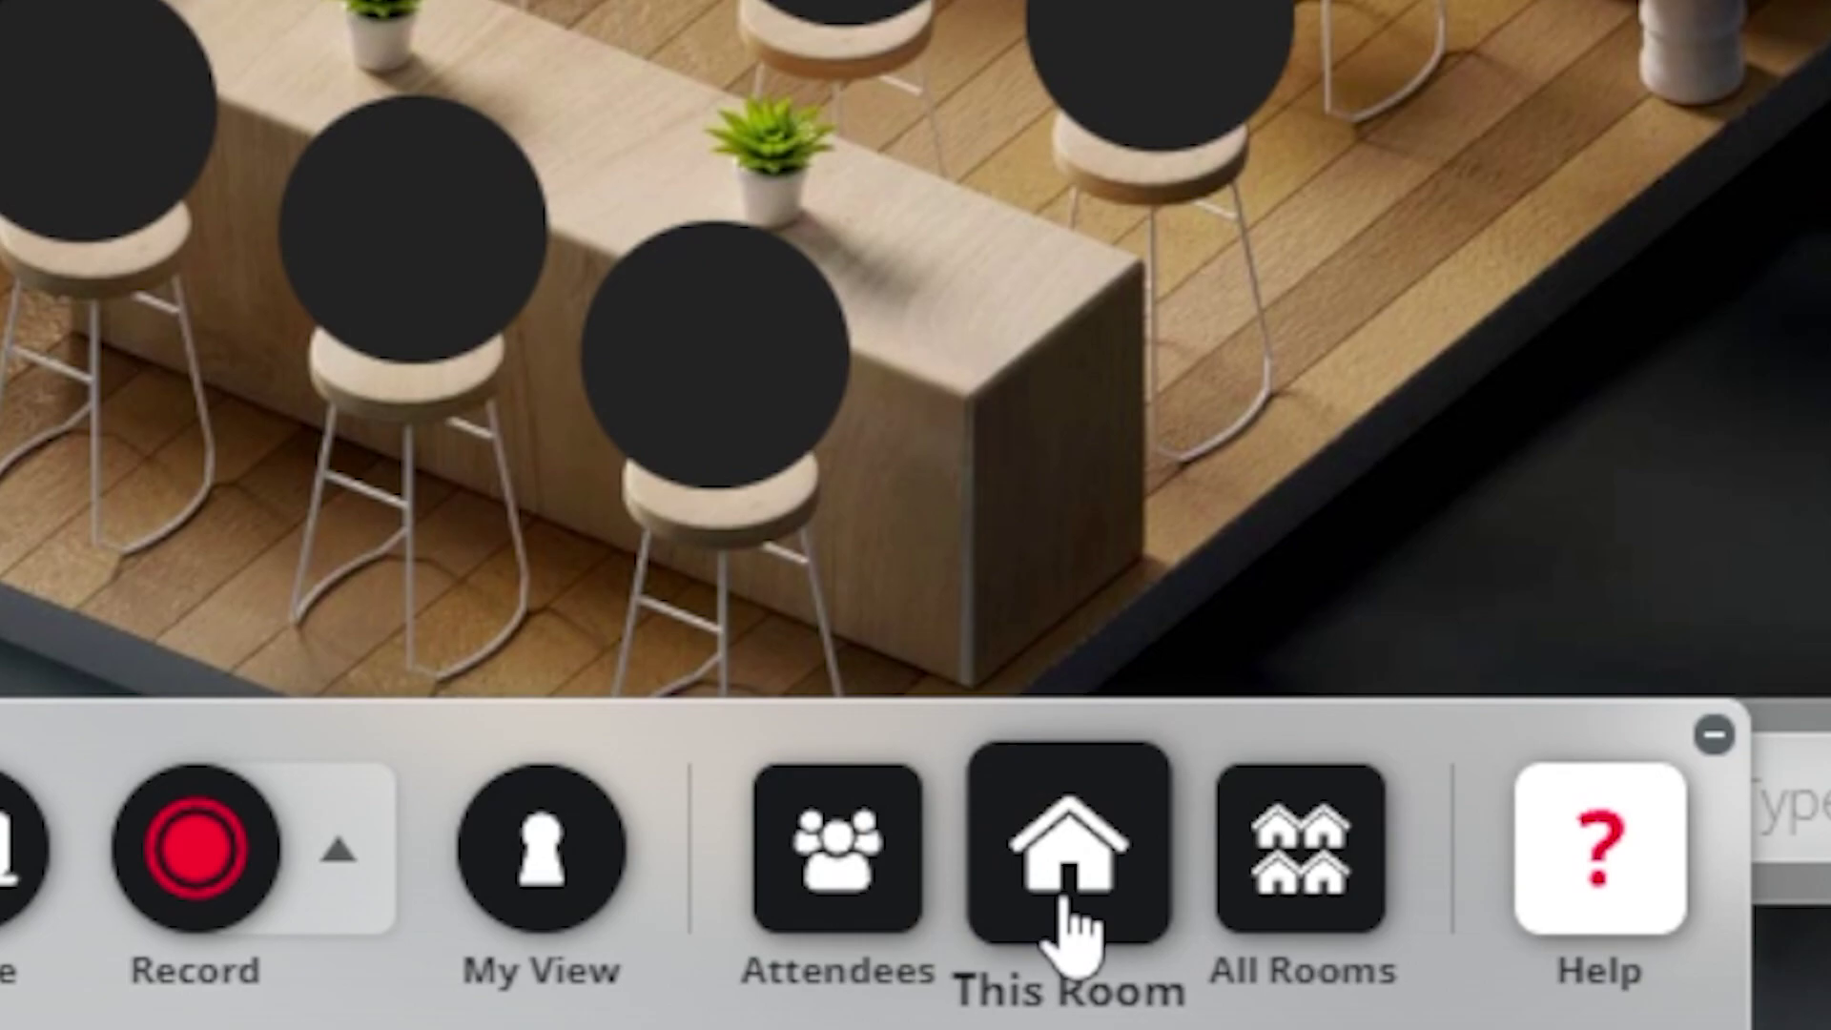
{"action": "left_click", "coordinate": [1073, 930]}
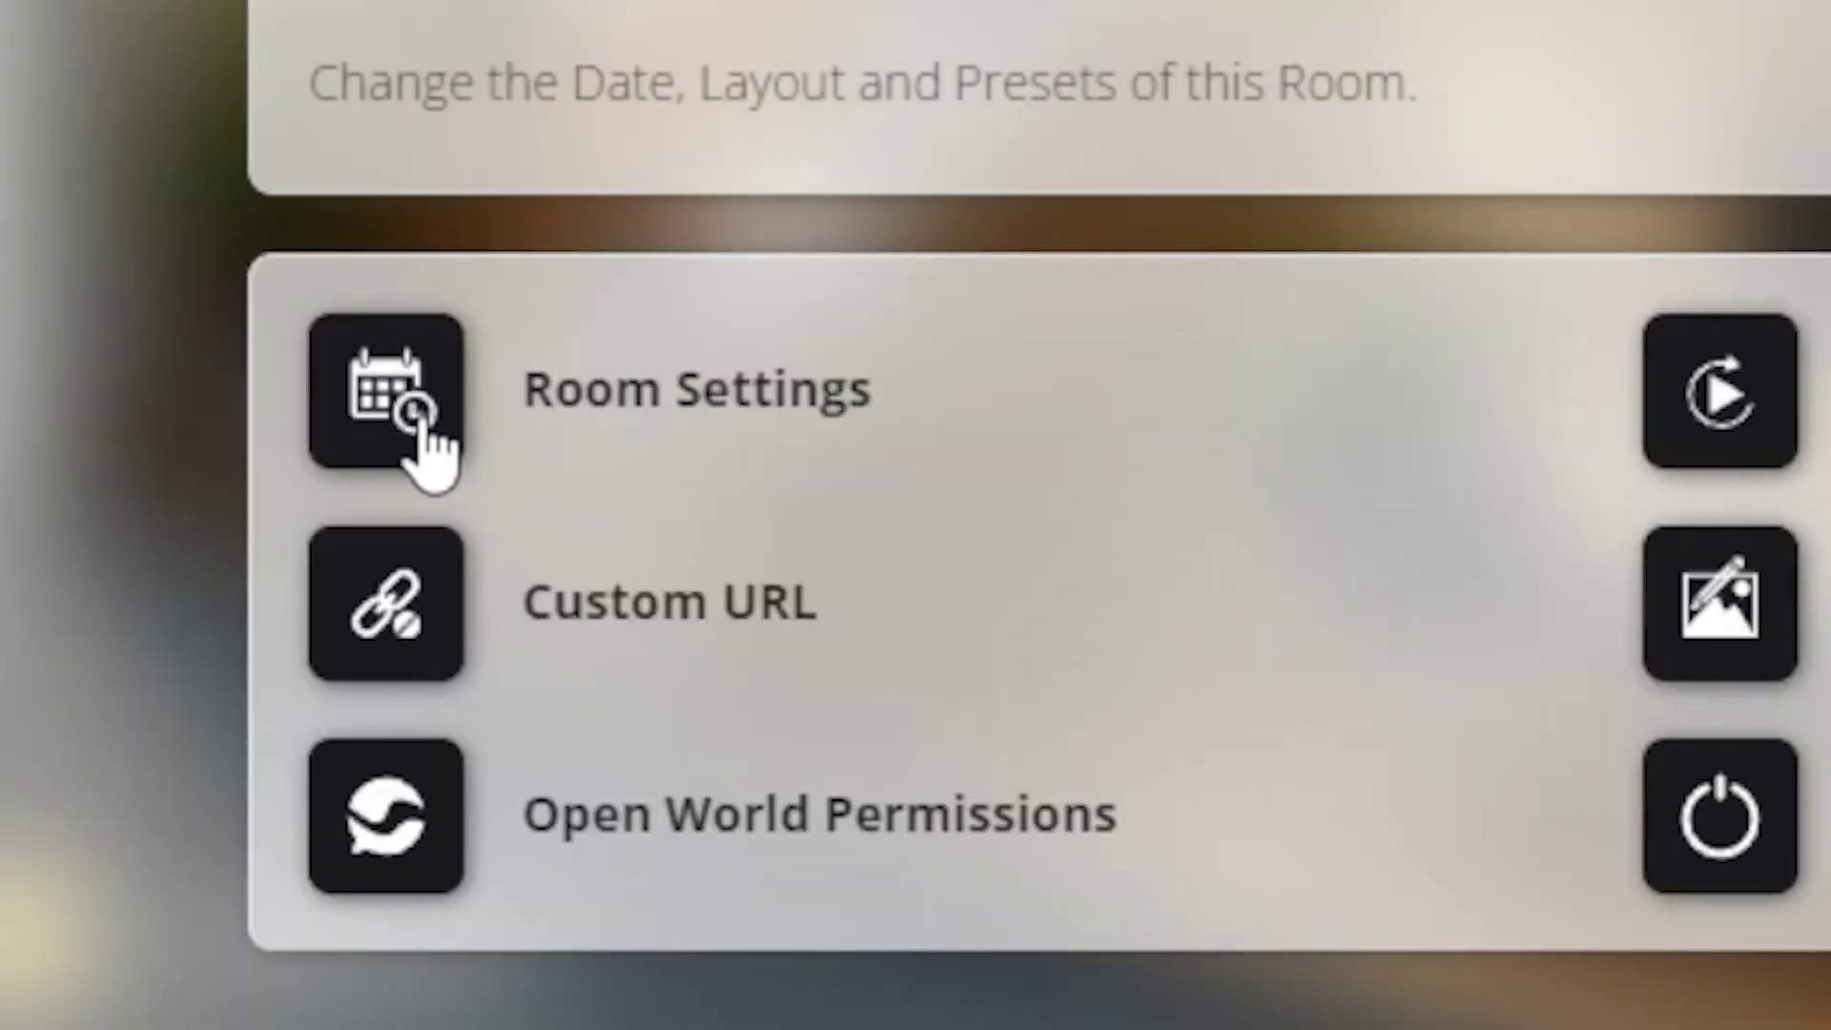
{"action": "left_click", "coordinate": [424, 431]}
{"action": "scroll", "coordinate": [1003, 479], "scroll_direction": "down", "scroll_amount": 3}
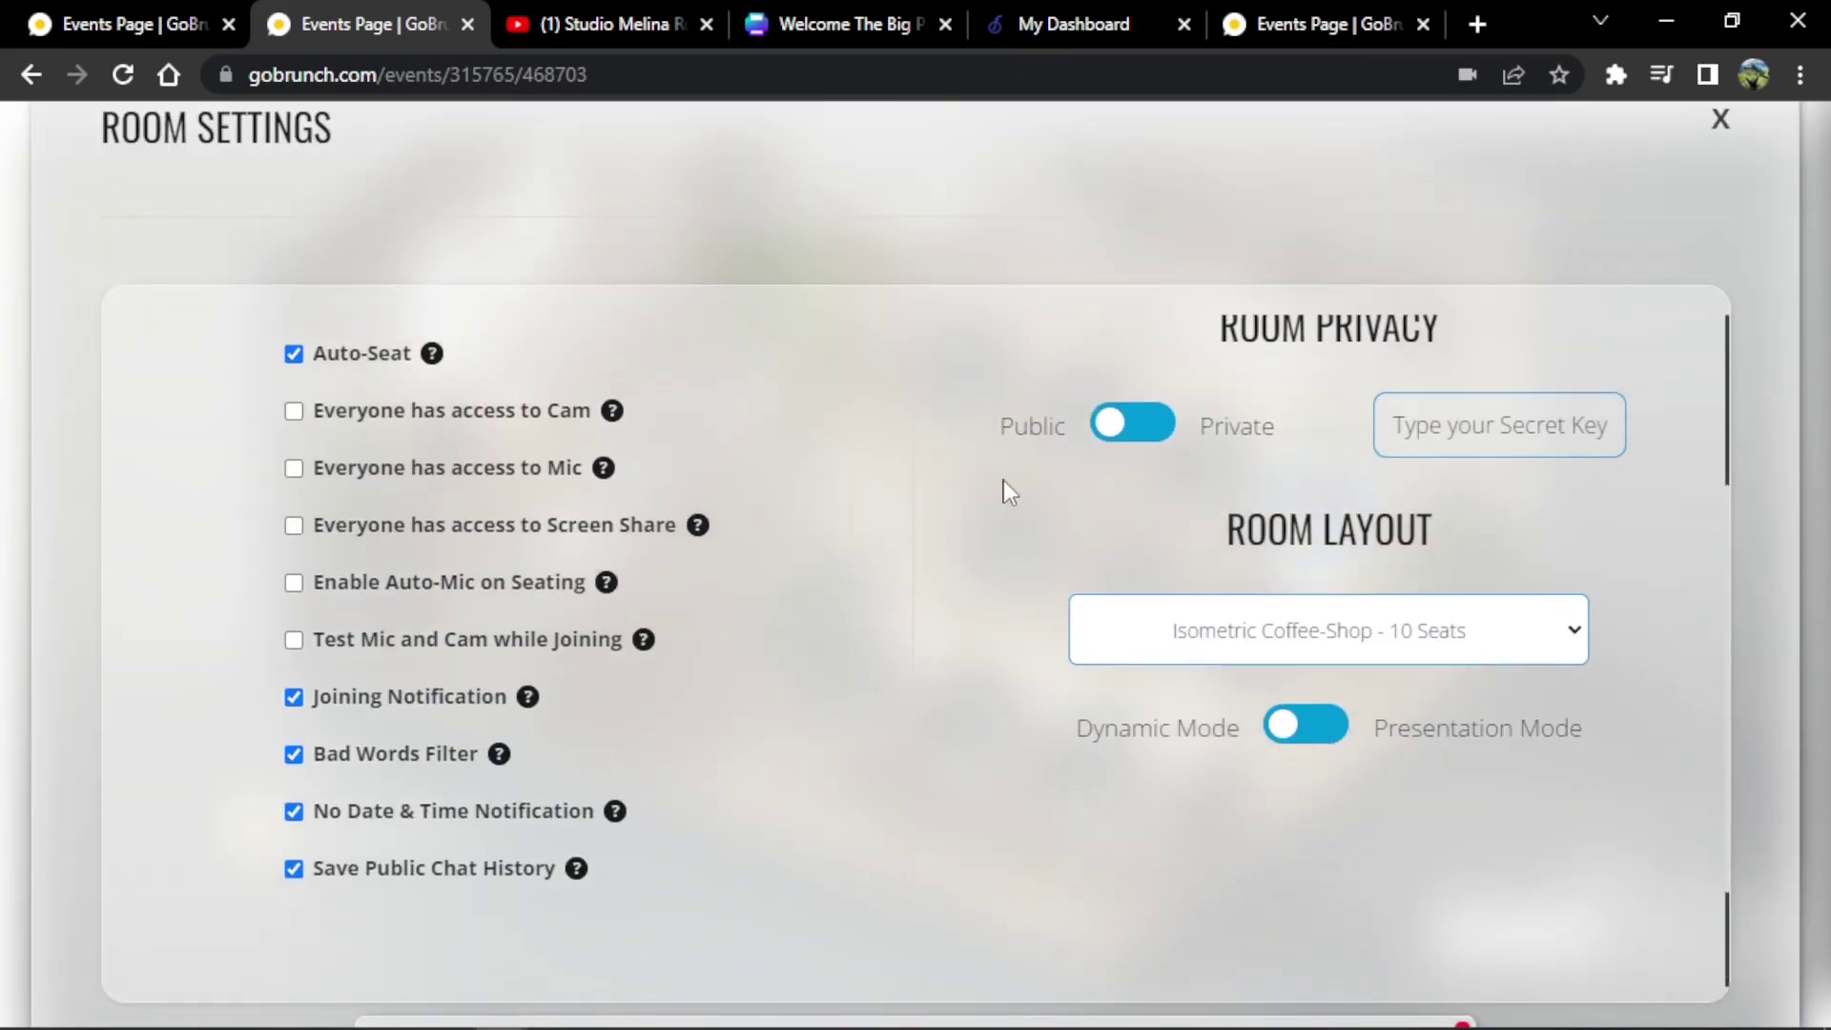
{"action": "scroll", "coordinate": [1003, 478], "scroll_direction": "up", "scroll_amount": 2}
{"action": "scroll", "coordinate": [1004, 479], "scroll_direction": "down", "scroll_amount": 3}
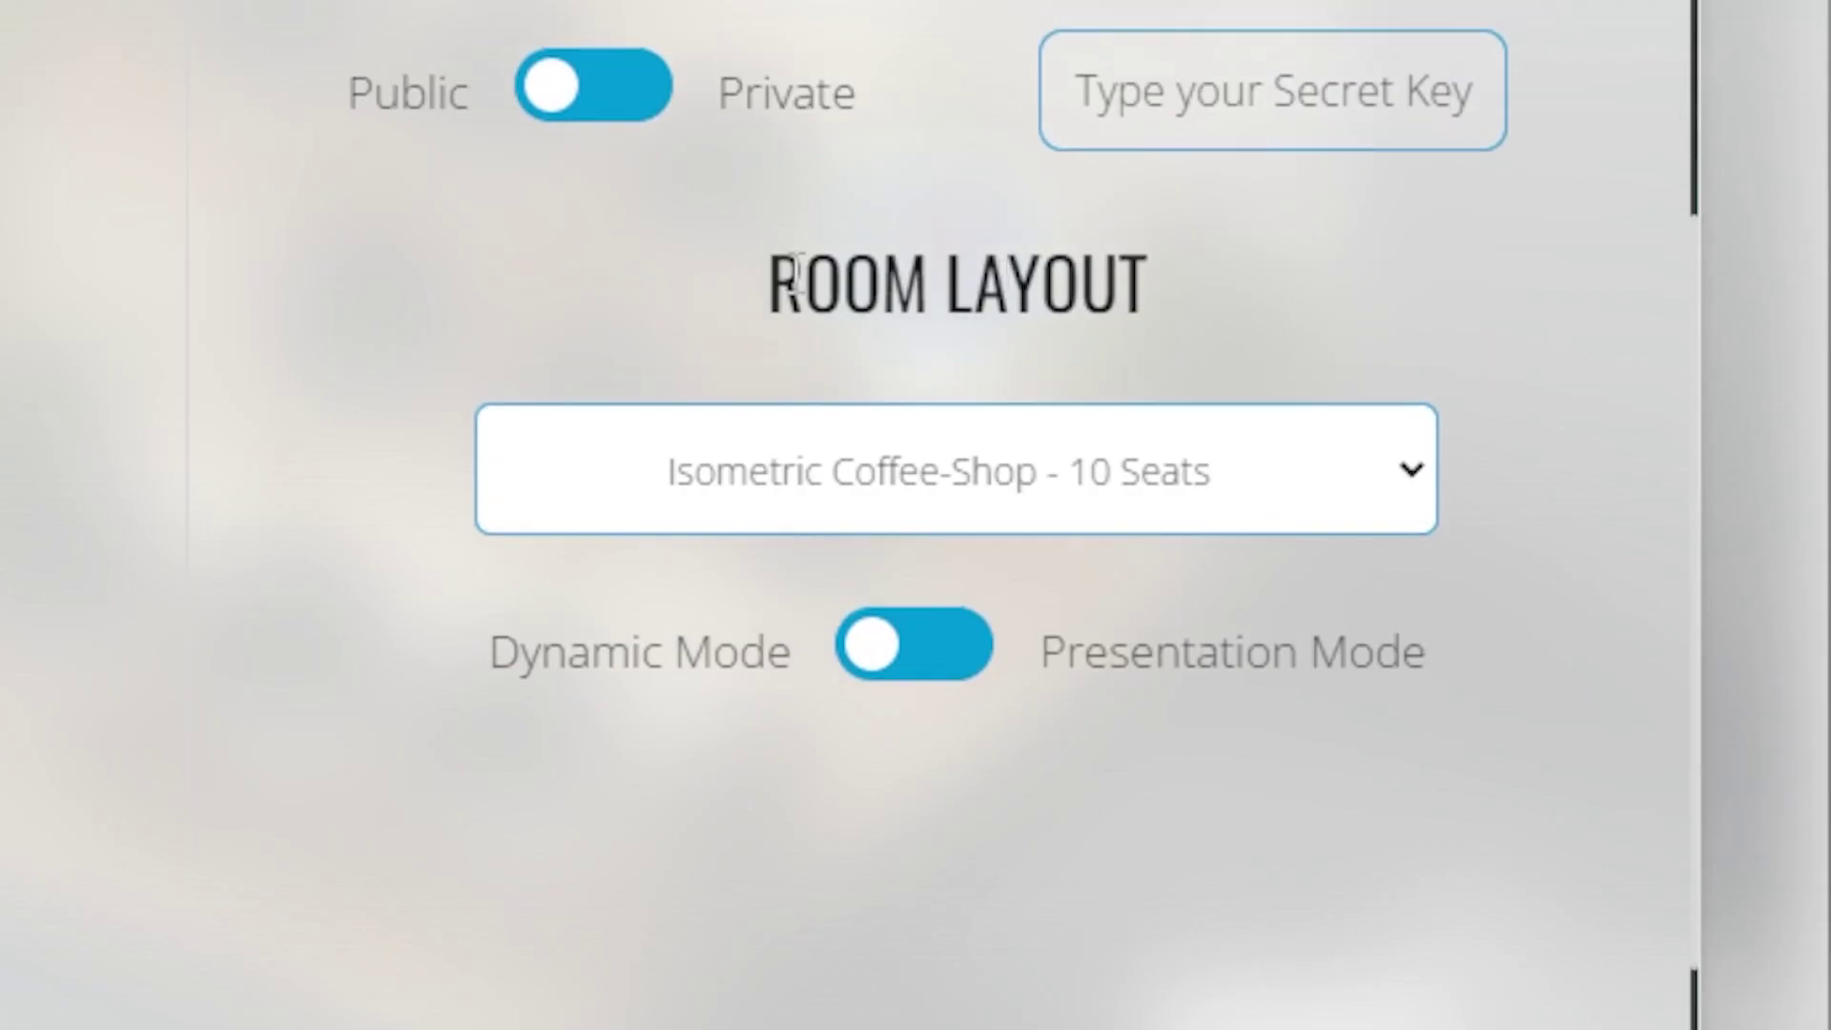
Step: Apply the Business Center - XTRA LARGE Circles - 3 Spots room layout
{"action": "left_click", "coordinate": [1097, 488]}
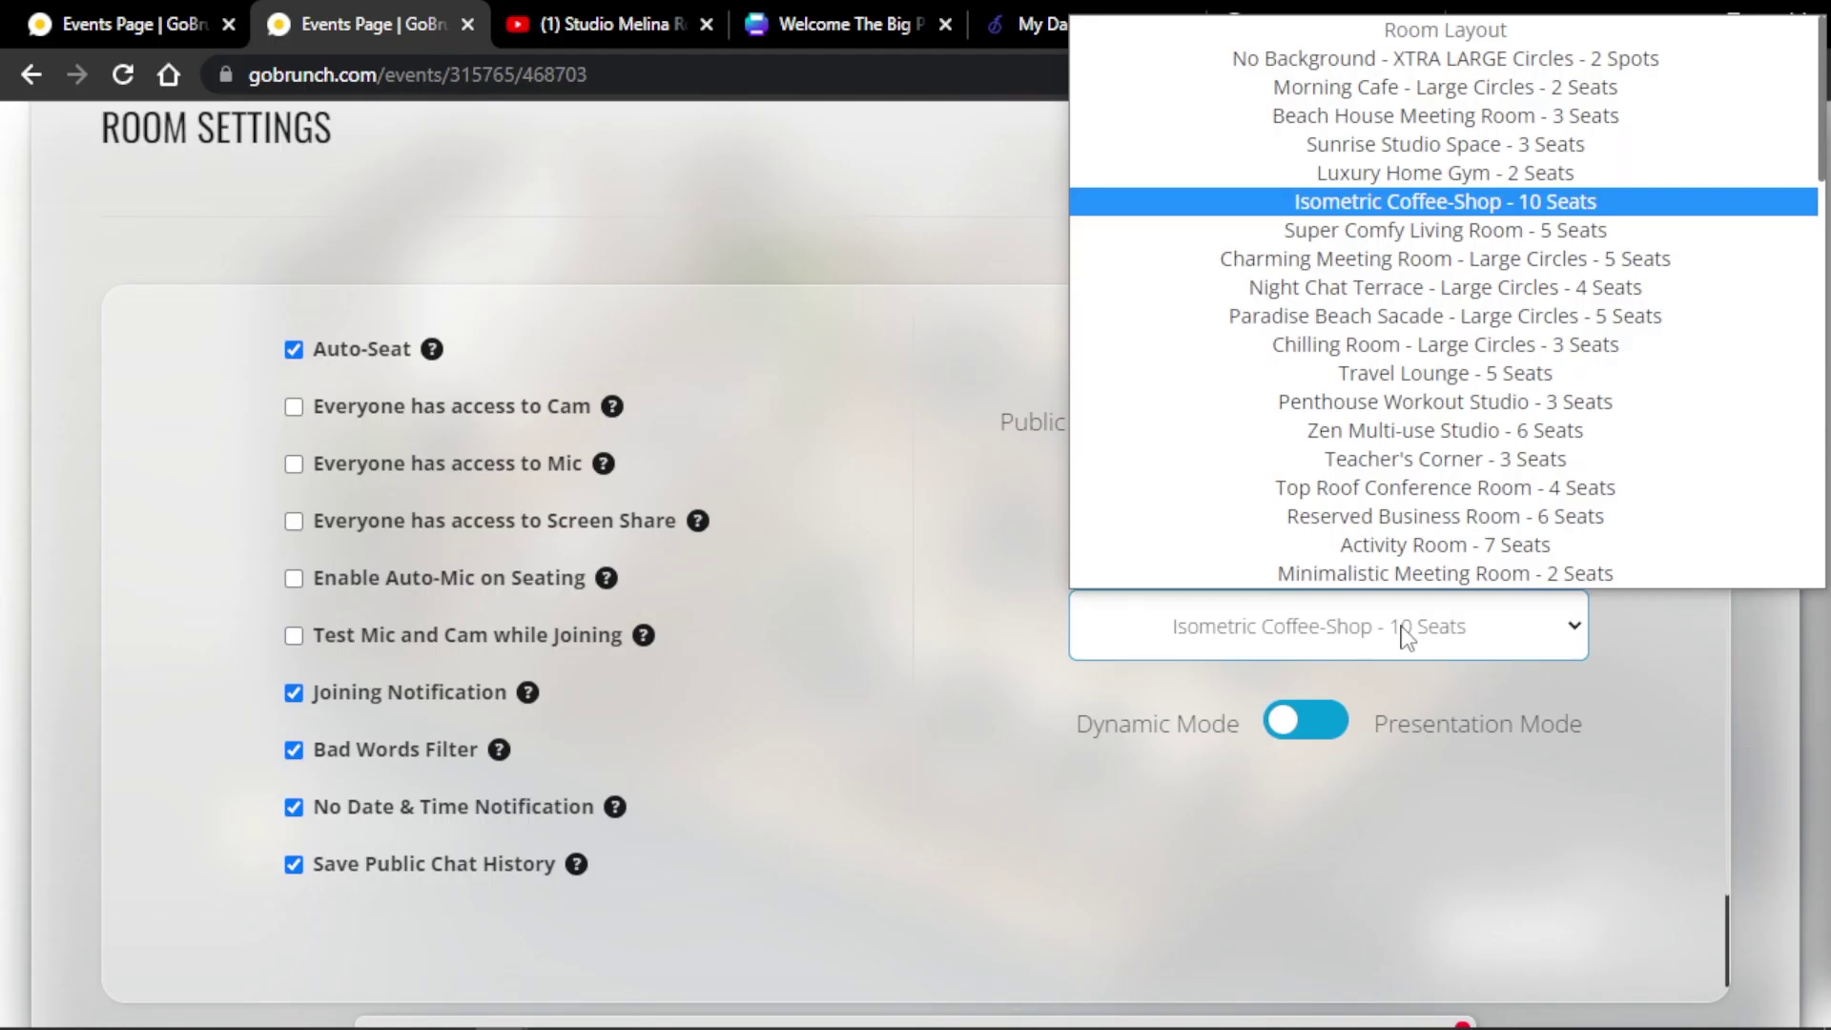
{"action": "scroll", "coordinate": [1487, 372], "scroll_direction": "down", "scroll_amount": 3}
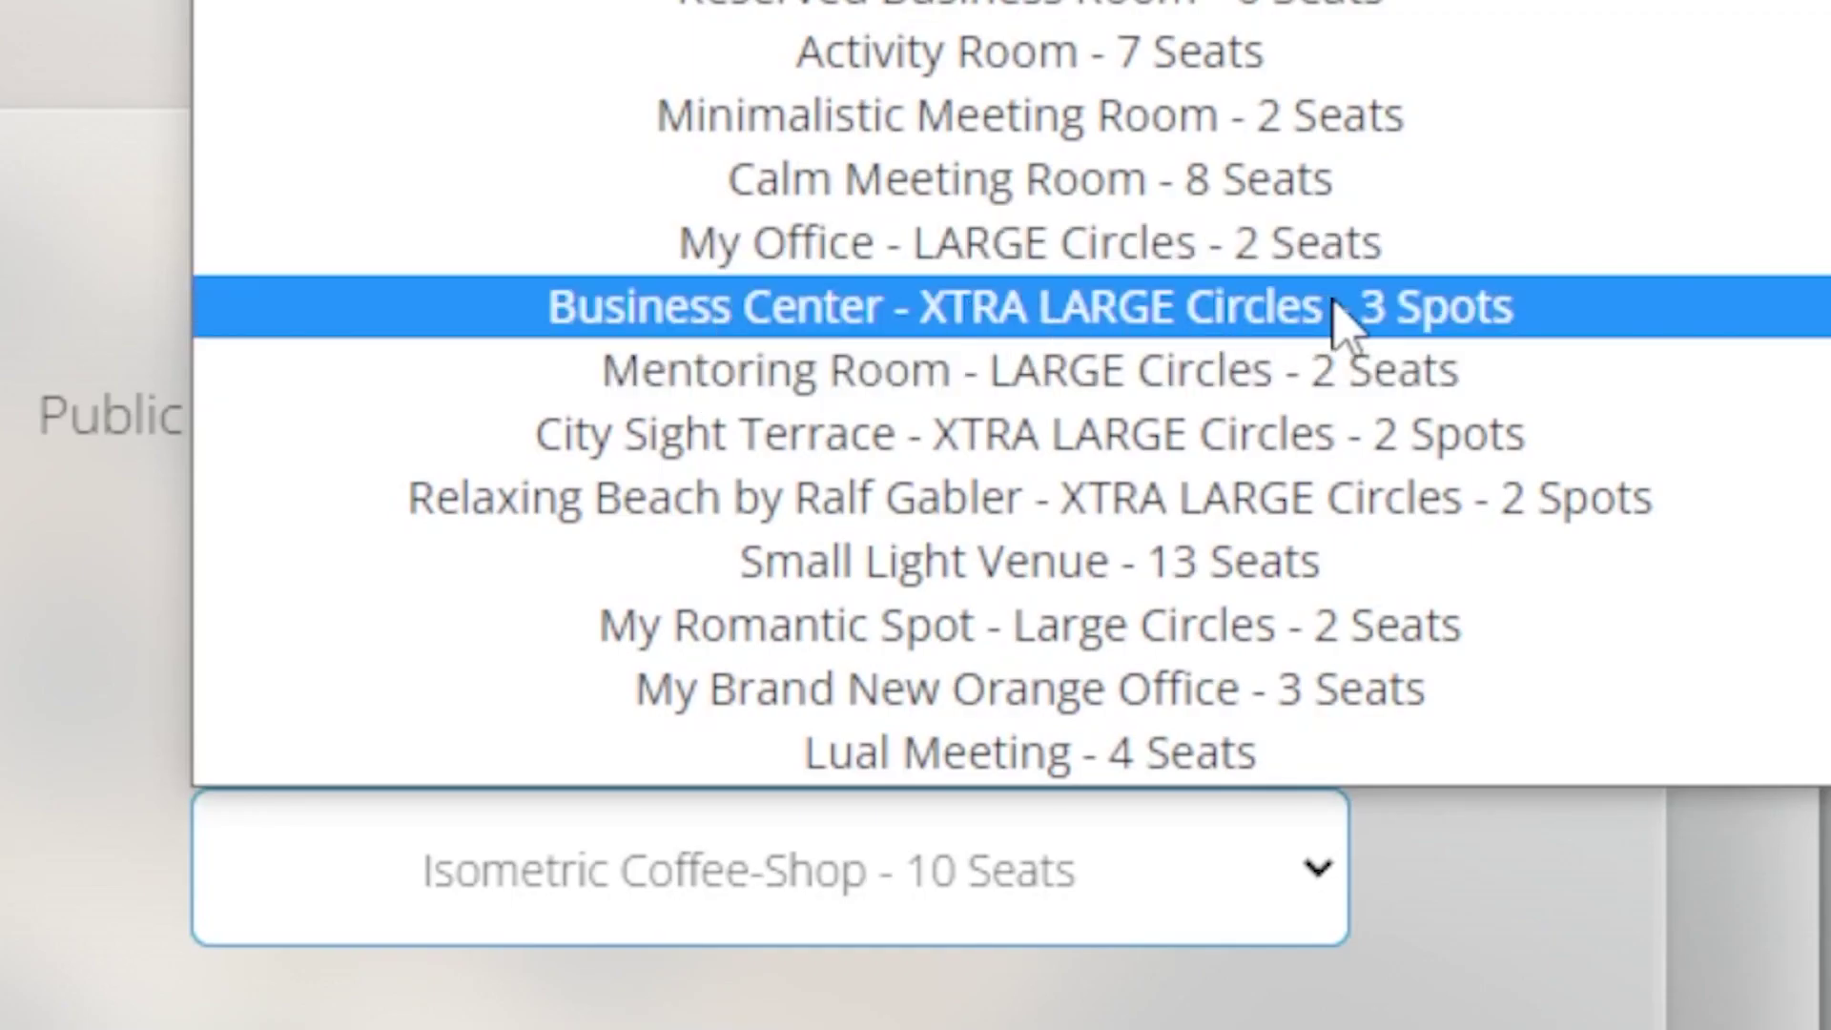
{"action": "left_click", "coordinate": [1344, 315]}
{"action": "left_click", "coordinate": [908, 917]}
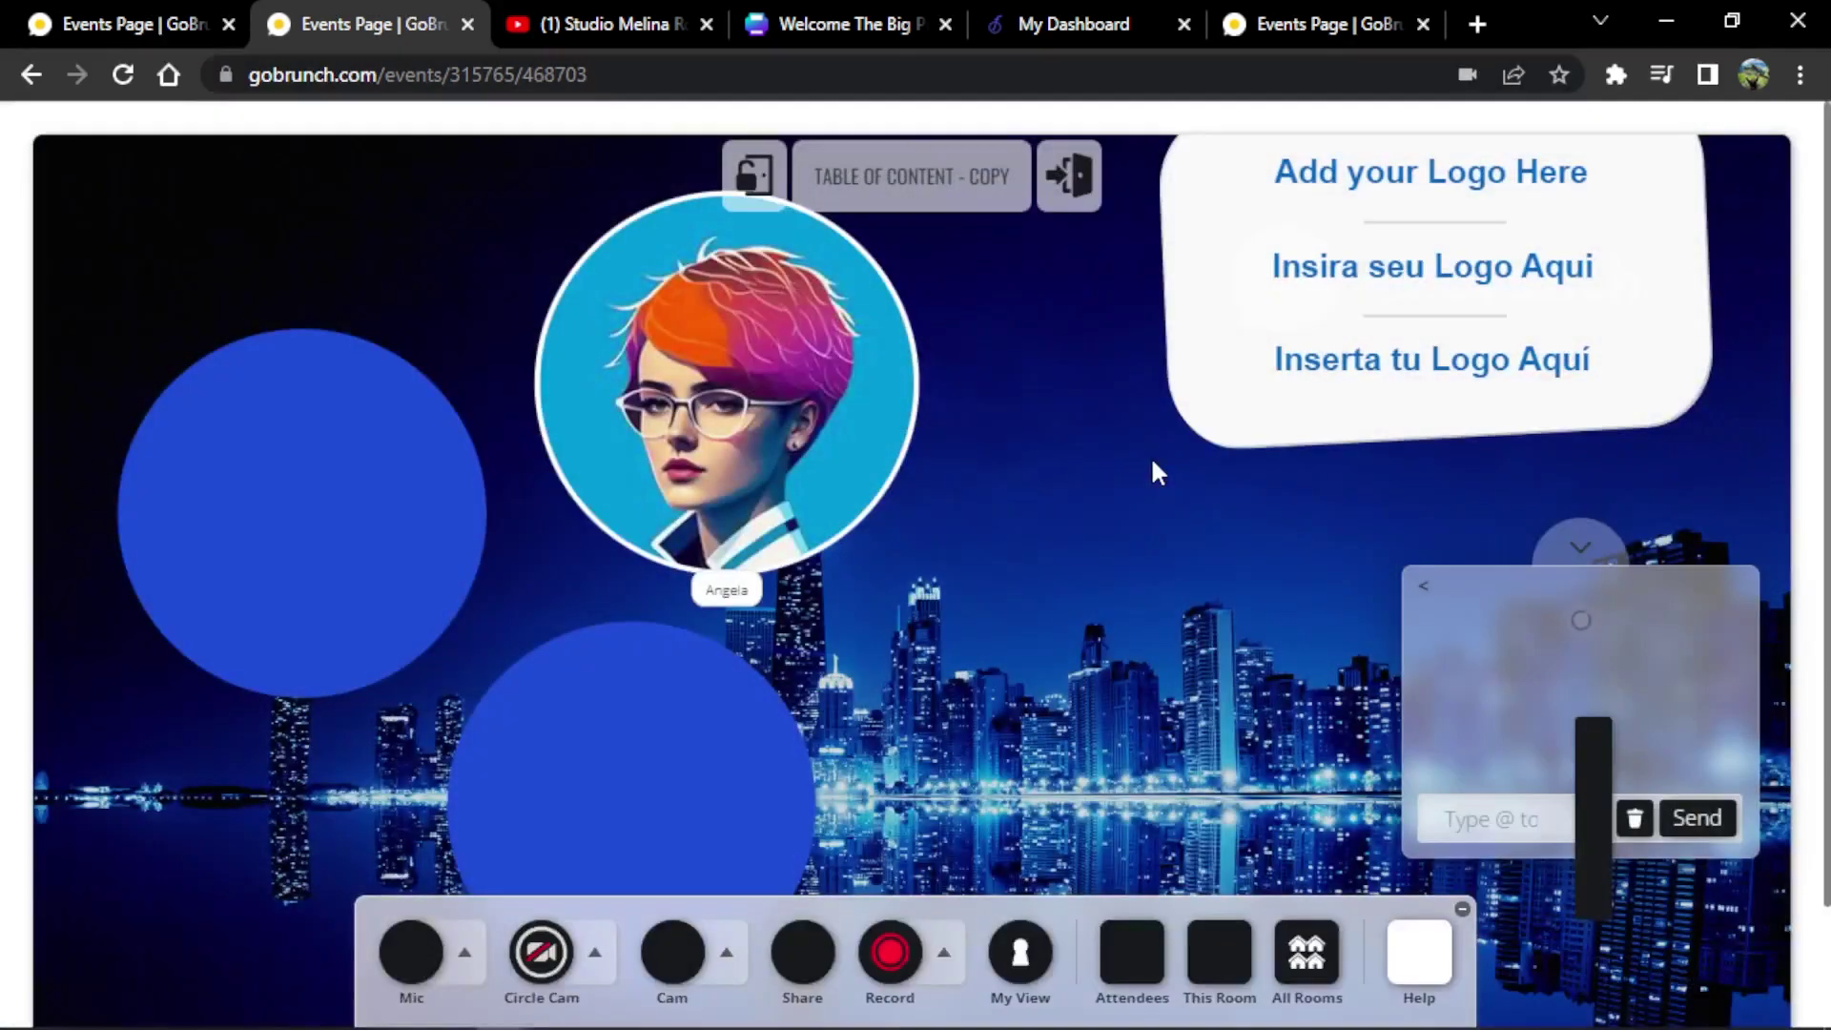
{"action": "left_click_drag", "start_coordinate": [1590, 706], "coordinate": [1614, 817]}
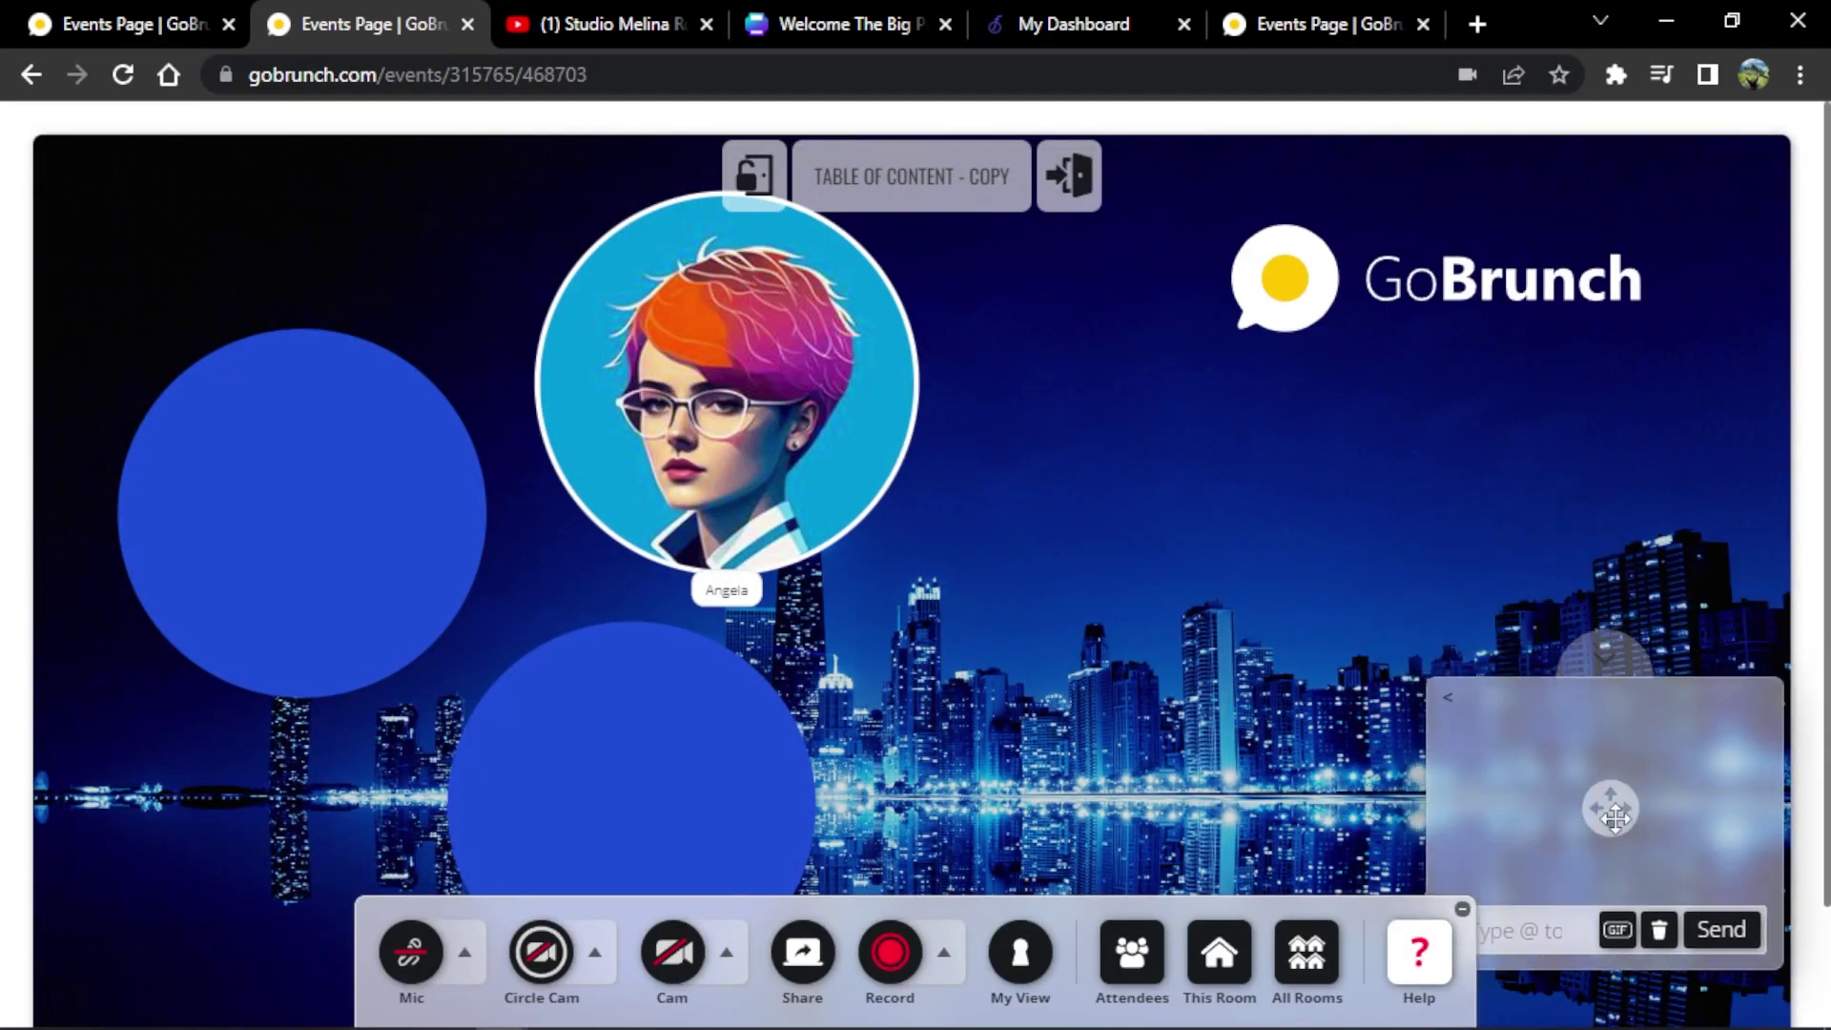
{"action": "left_click", "coordinate": [1594, 669]}
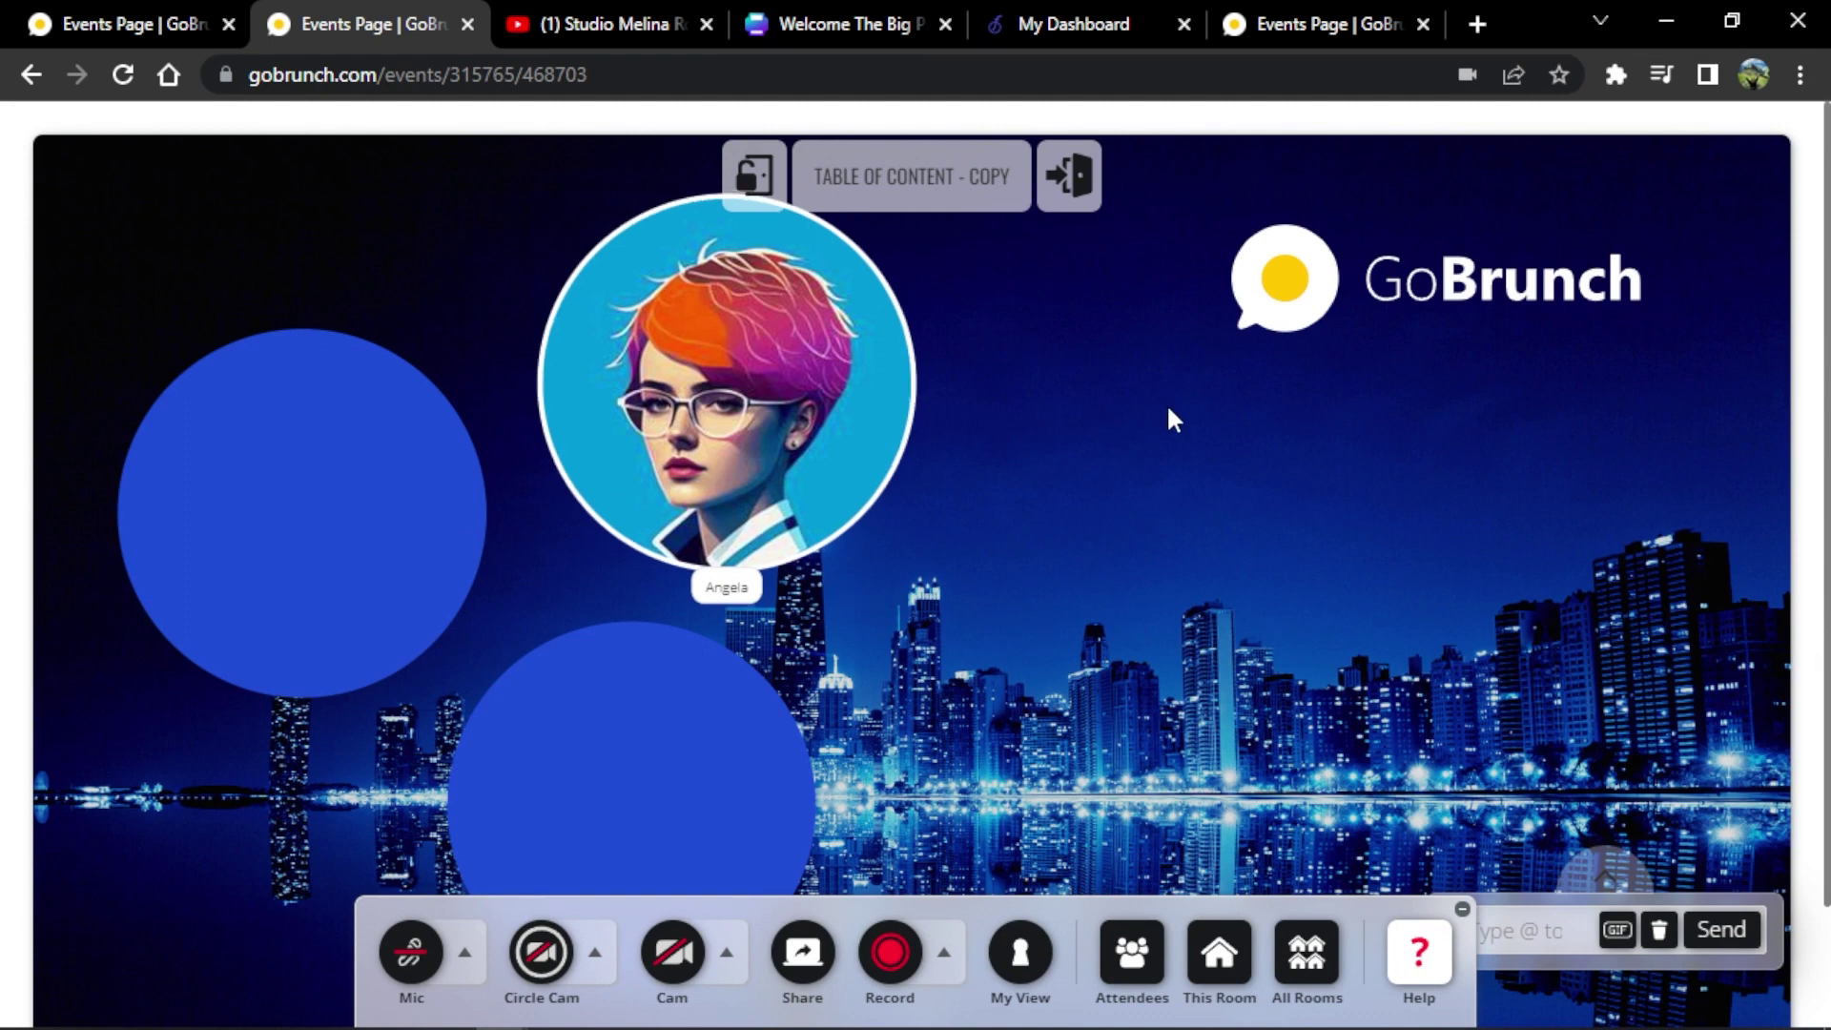
Step: Replace the room background with the office photo from the Virtual Office folder
{"action": "left_click", "coordinate": [1219, 951]}
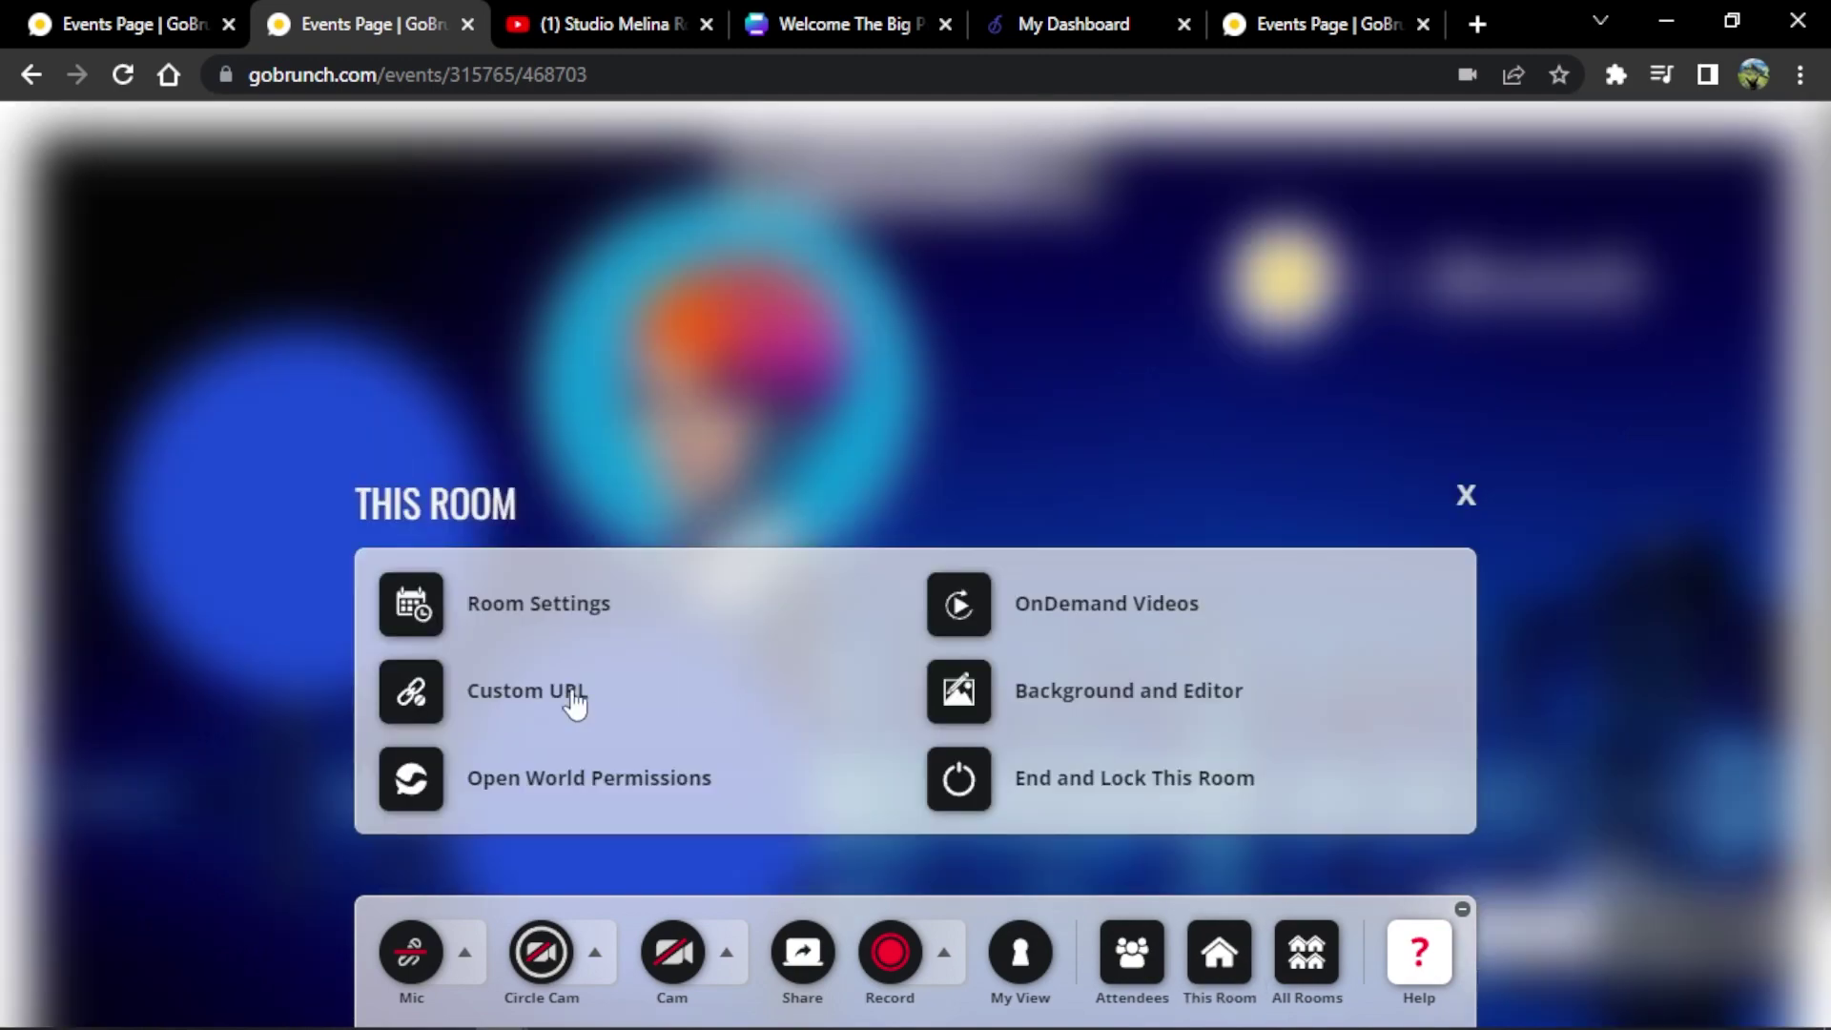
{"action": "left_click", "coordinate": [980, 694]}
{"action": "left_click", "coordinate": [100, 599]}
{"action": "left_click", "coordinate": [915, 593]}
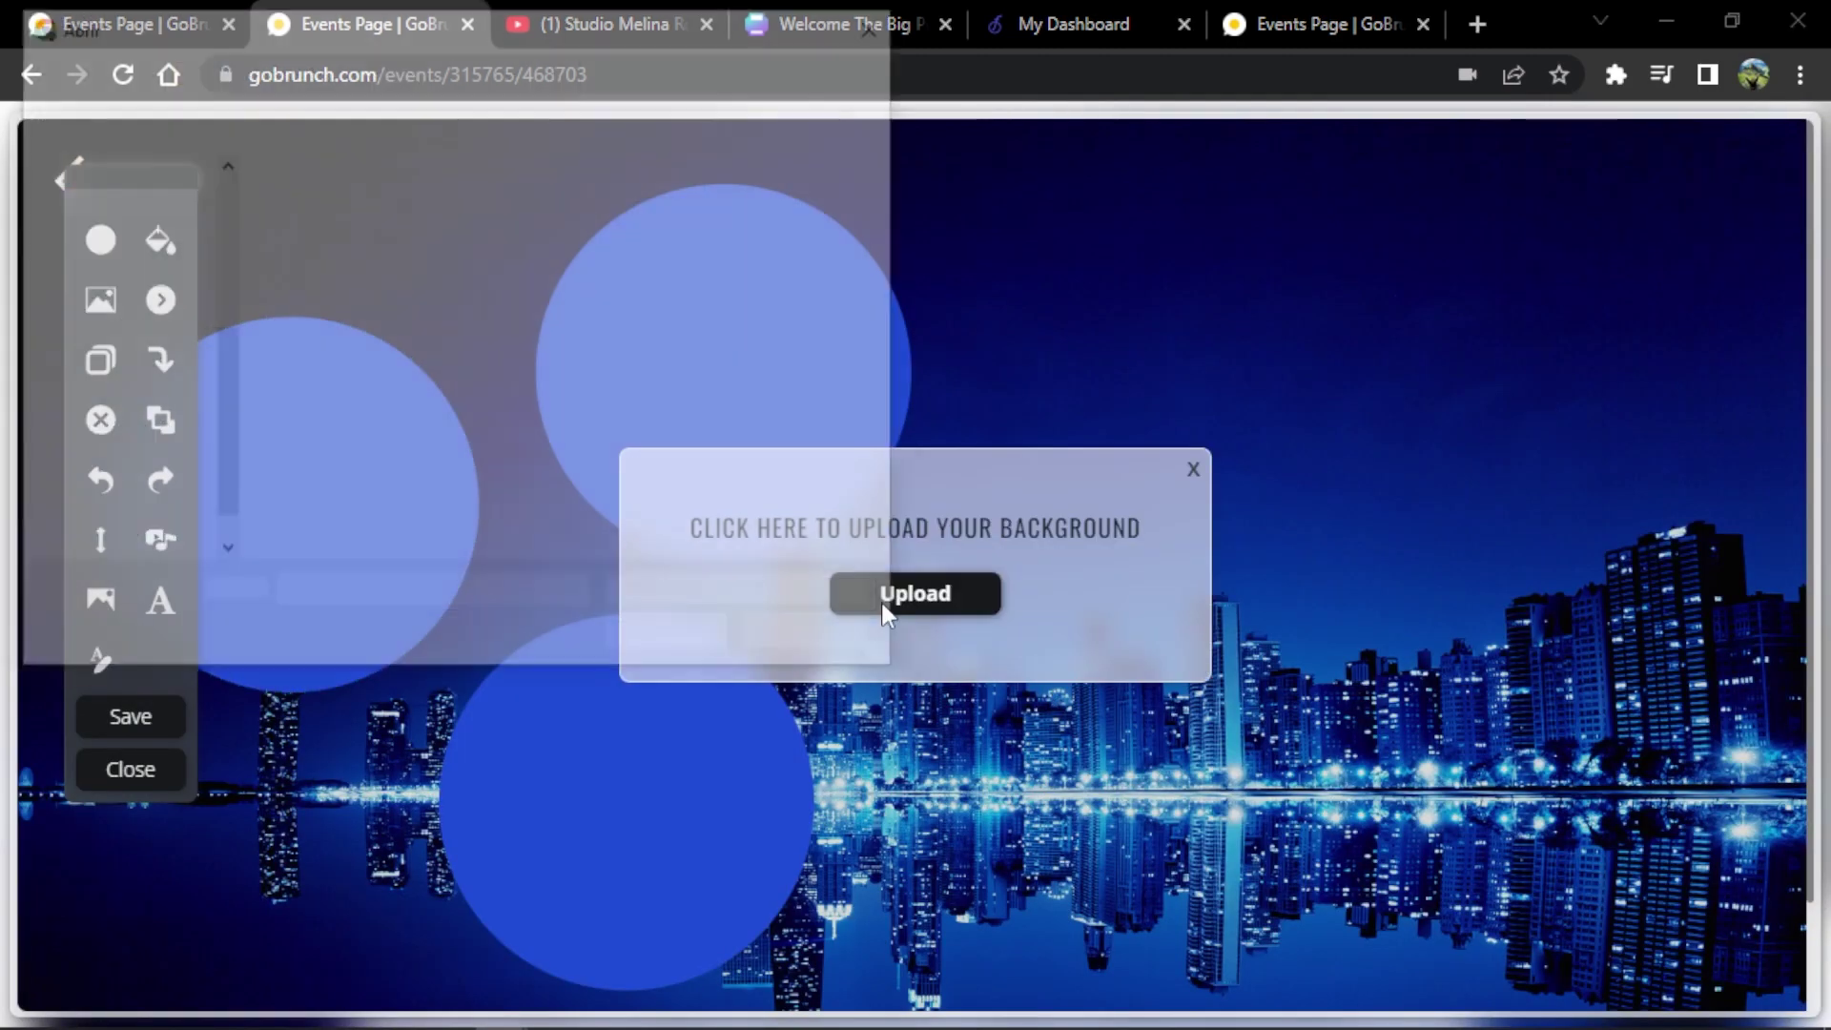
{"action": "left_click", "coordinate": [305, 74]}
{"action": "left_click", "coordinate": [243, 72]}
{"action": "double_click", "coordinate": [362, 388]}
{"action": "double_click", "coordinate": [336, 245]}
{"action": "scroll", "coordinate": [1013, 377], "scroll_direction": "down", "scroll_amount": 2}
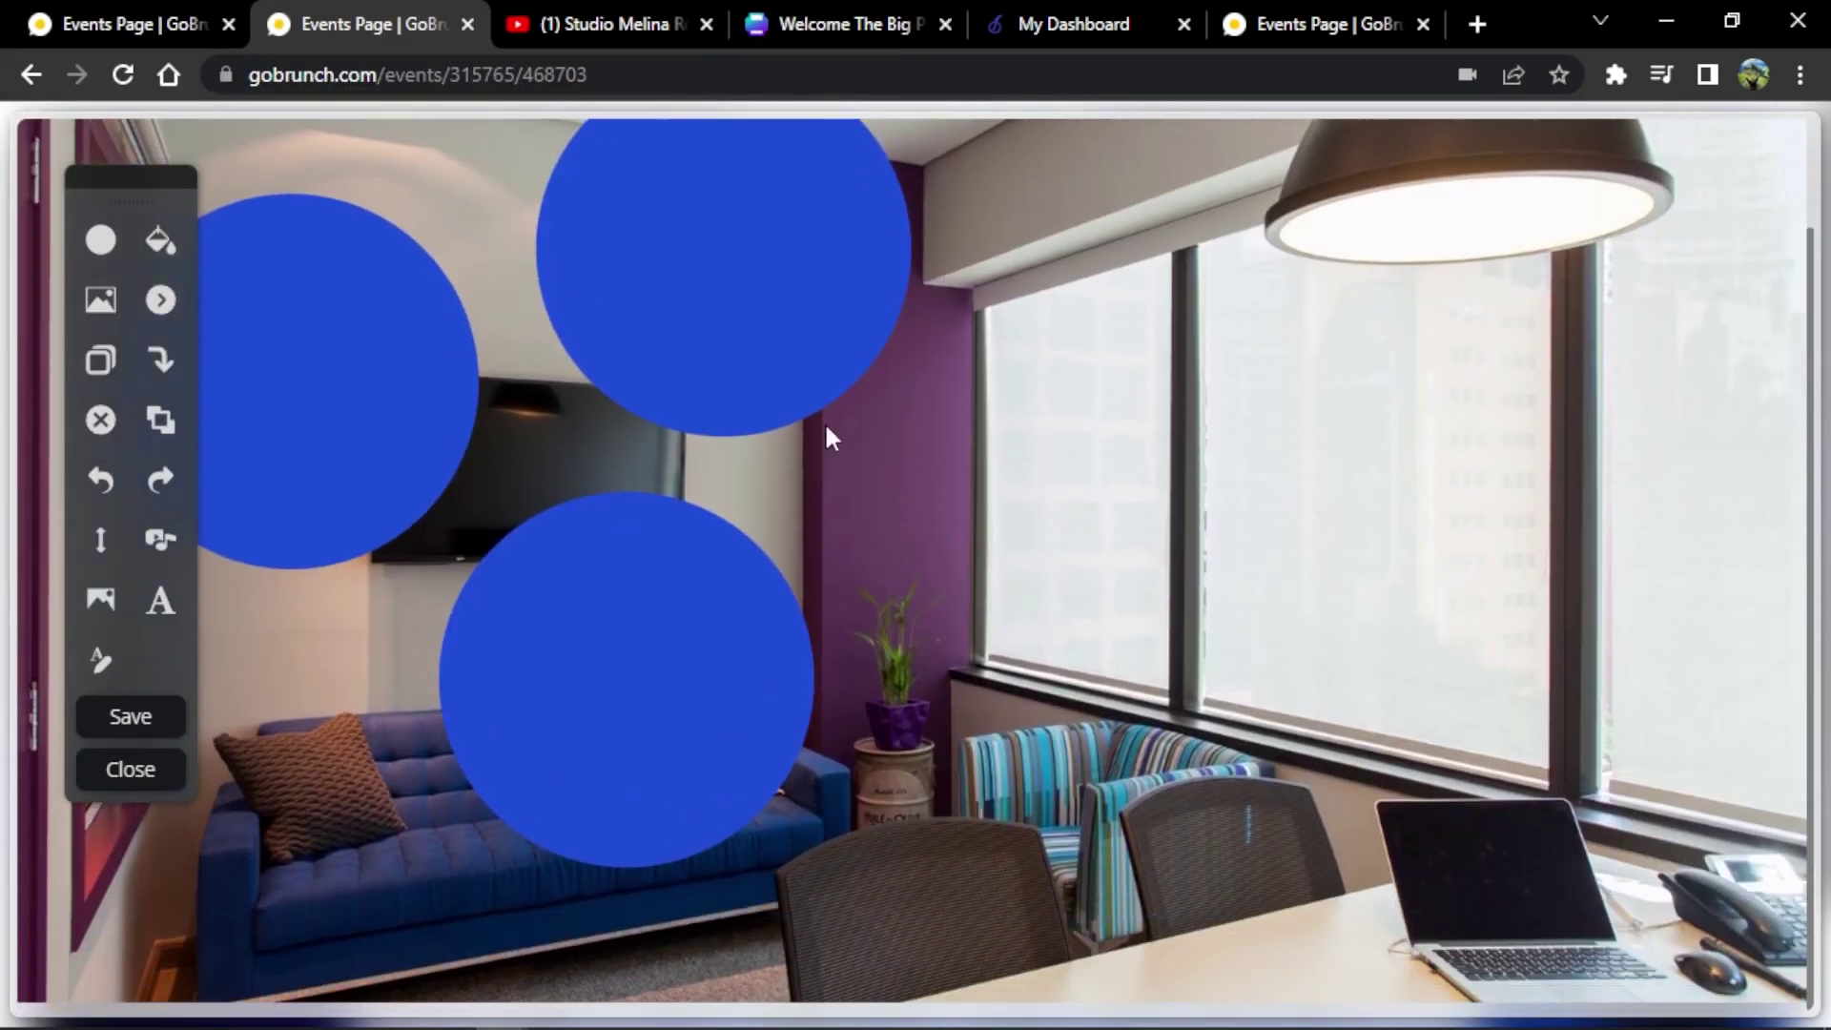
Step: Reposition the seat circles to the room's centre, the sofa and the window
{"action": "left_click_drag", "start_coordinate": [715, 662], "coordinate": [1580, 522]}
{"action": "left_click_drag", "start_coordinate": [724, 300], "coordinate": [842, 633]}
{"action": "left_click_drag", "start_coordinate": [300, 450], "coordinate": [438, 731]}
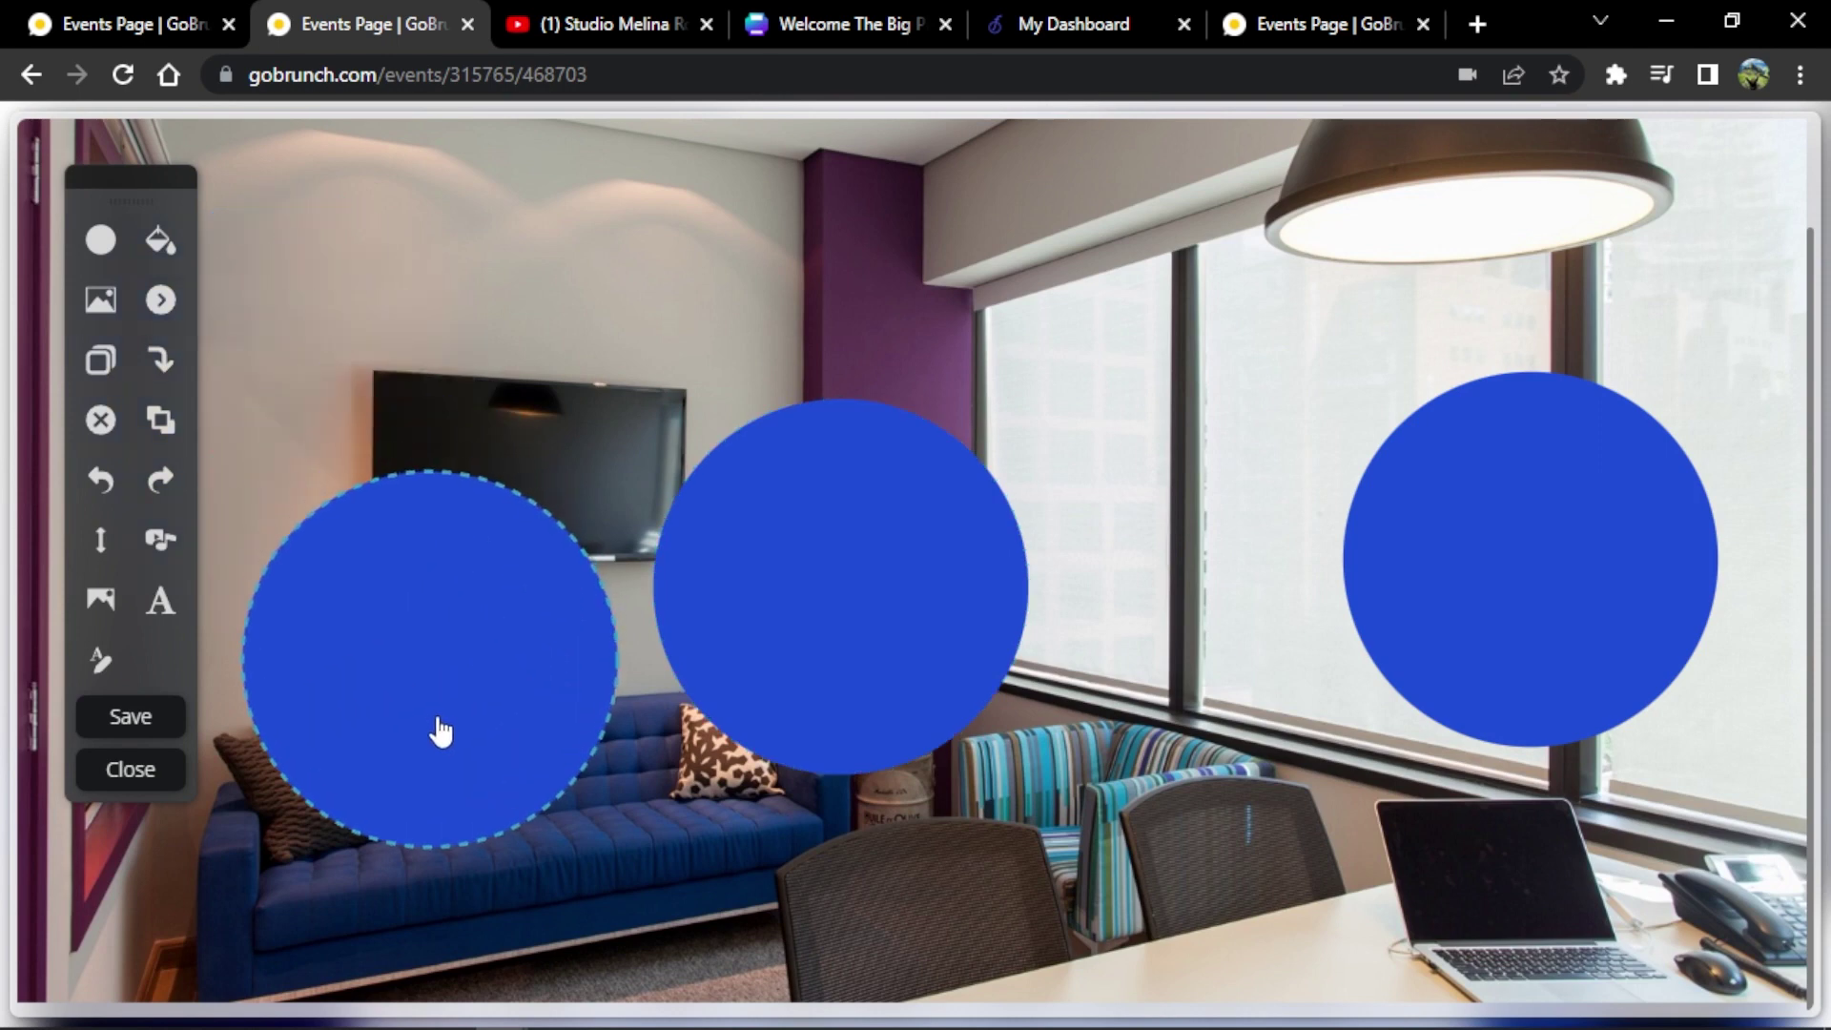
{"action": "left_click_drag", "start_coordinate": [799, 592], "coordinate": [798, 610]}
{"action": "left_click_drag", "start_coordinate": [1508, 551], "coordinate": [1519, 556]}
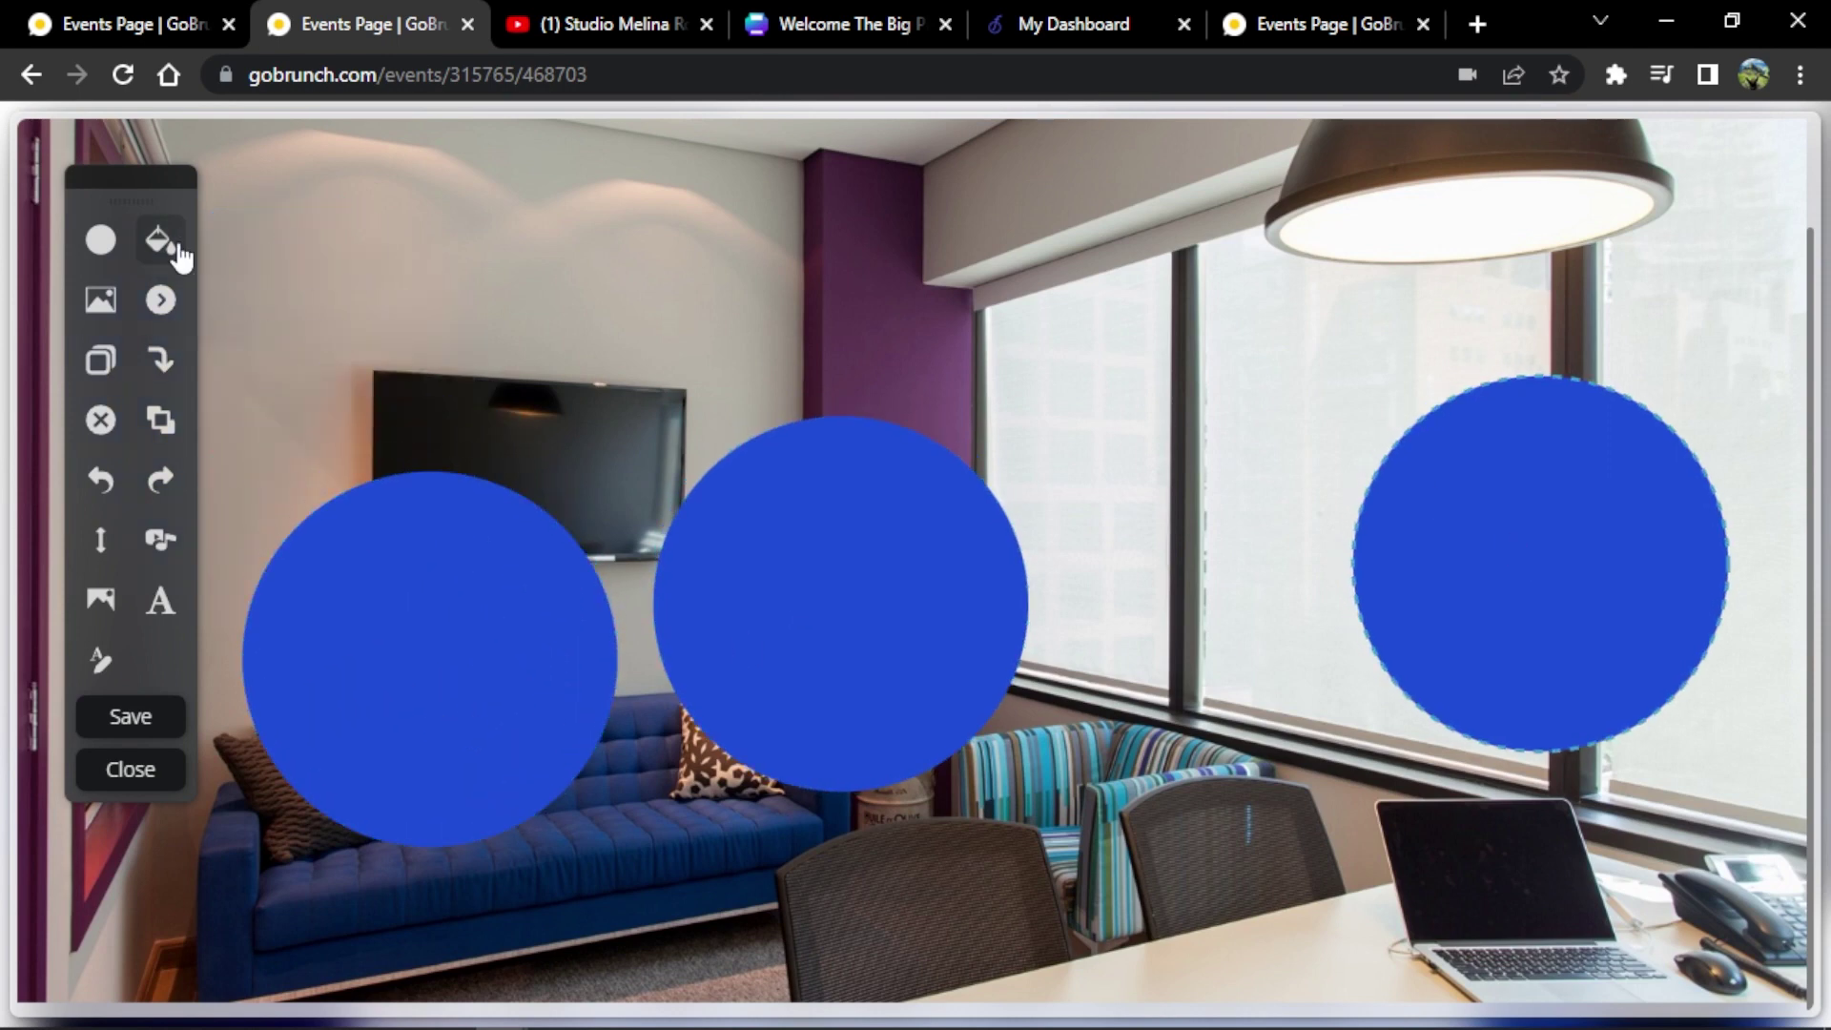
Step: Recolour the right circle with the wall's dark purple, sampled from the photo
{"action": "left_click", "coordinate": [160, 241]}
{"action": "left_click", "coordinate": [973, 570]}
{"action": "left_click", "coordinate": [875, 806]}
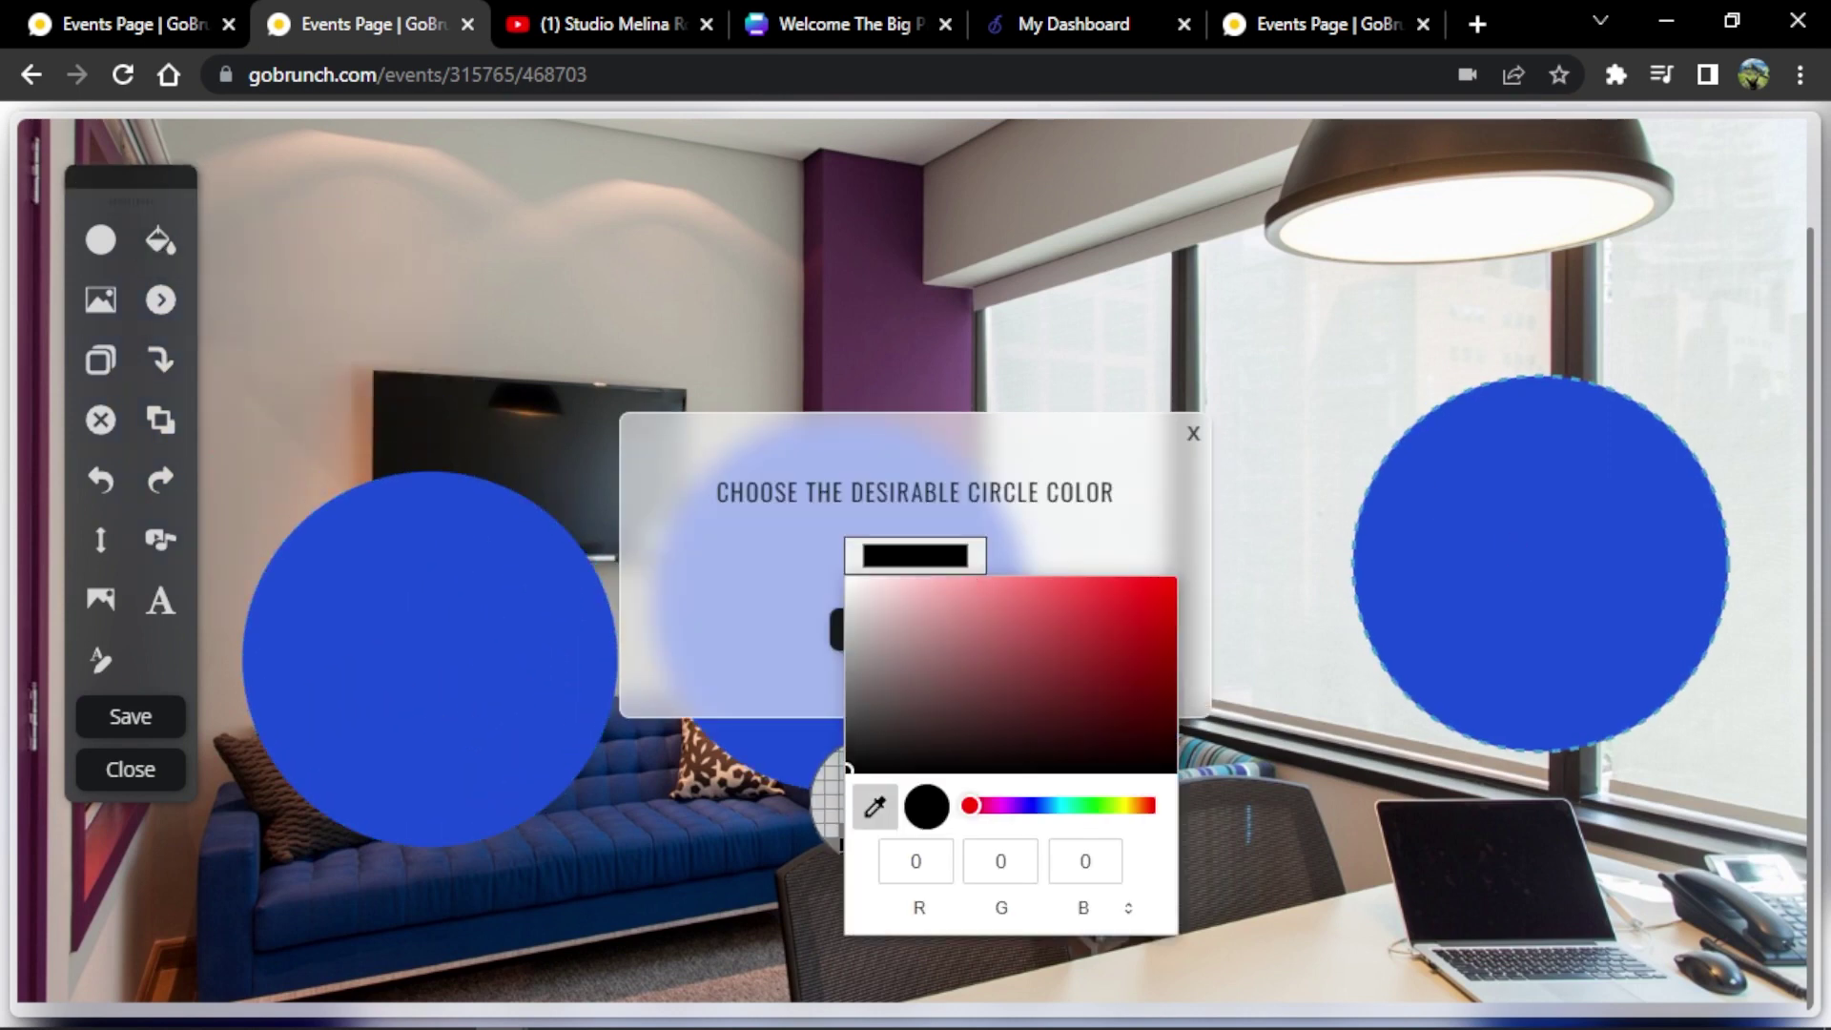
{"action": "left_click", "coordinate": [853, 257]}
{"action": "left_click", "coordinate": [917, 629]}
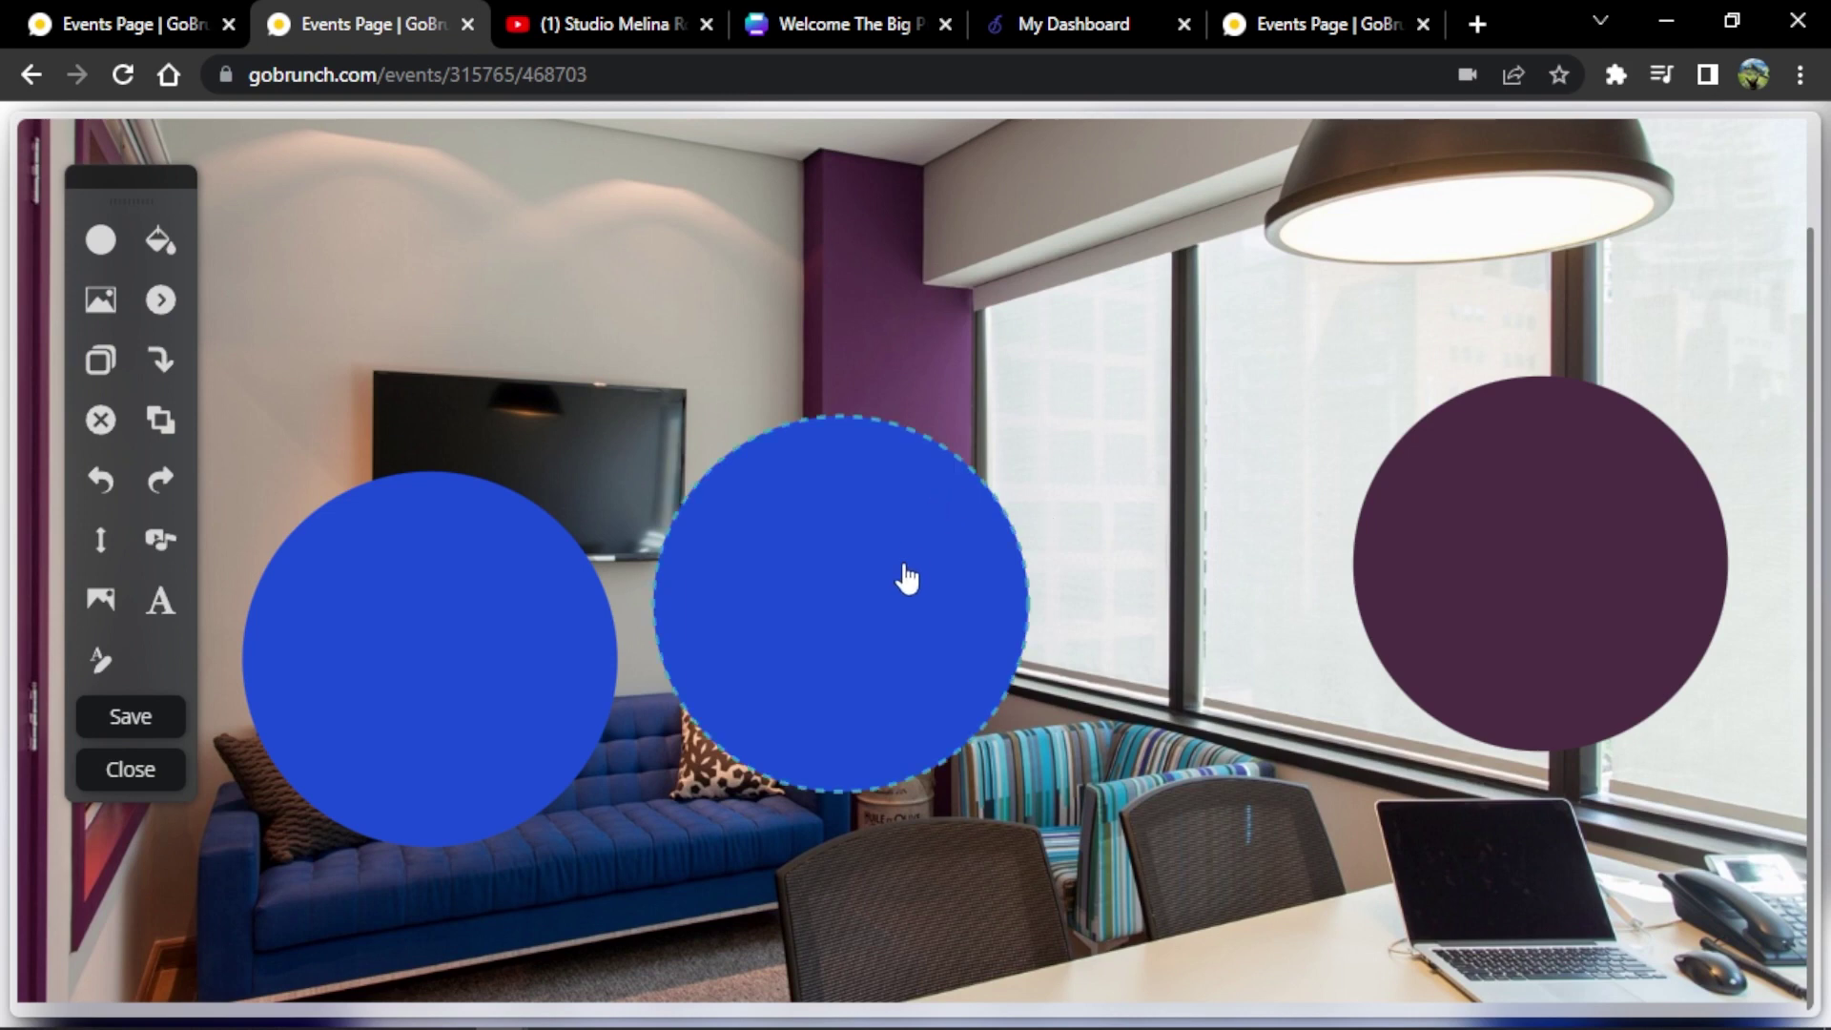
Step: Delete the blue circles and arrange three purple seat circles around the office
{"action": "key", "text": "Delete"}
{"action": "left_click", "coordinate": [564, 667]}
{"action": "key", "text": "Delete"}
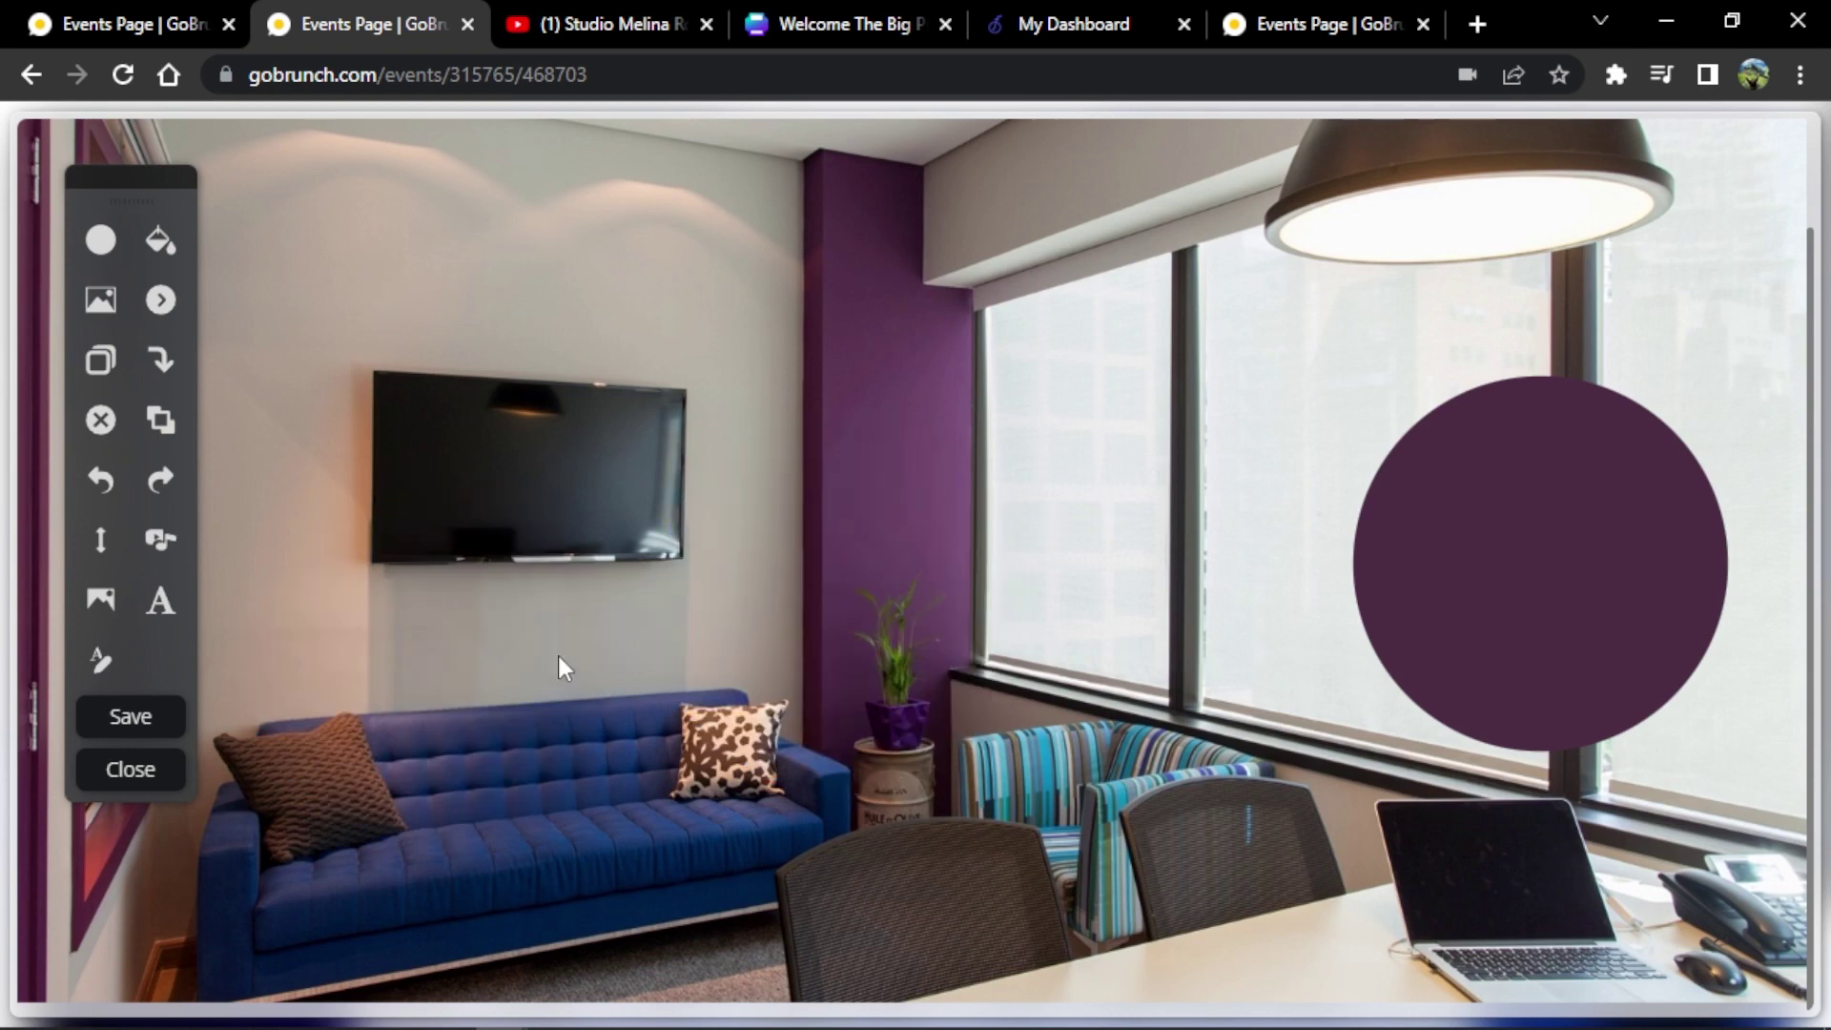
{"action": "left_click_drag", "start_coordinate": [1580, 598], "coordinate": [1554, 578]}
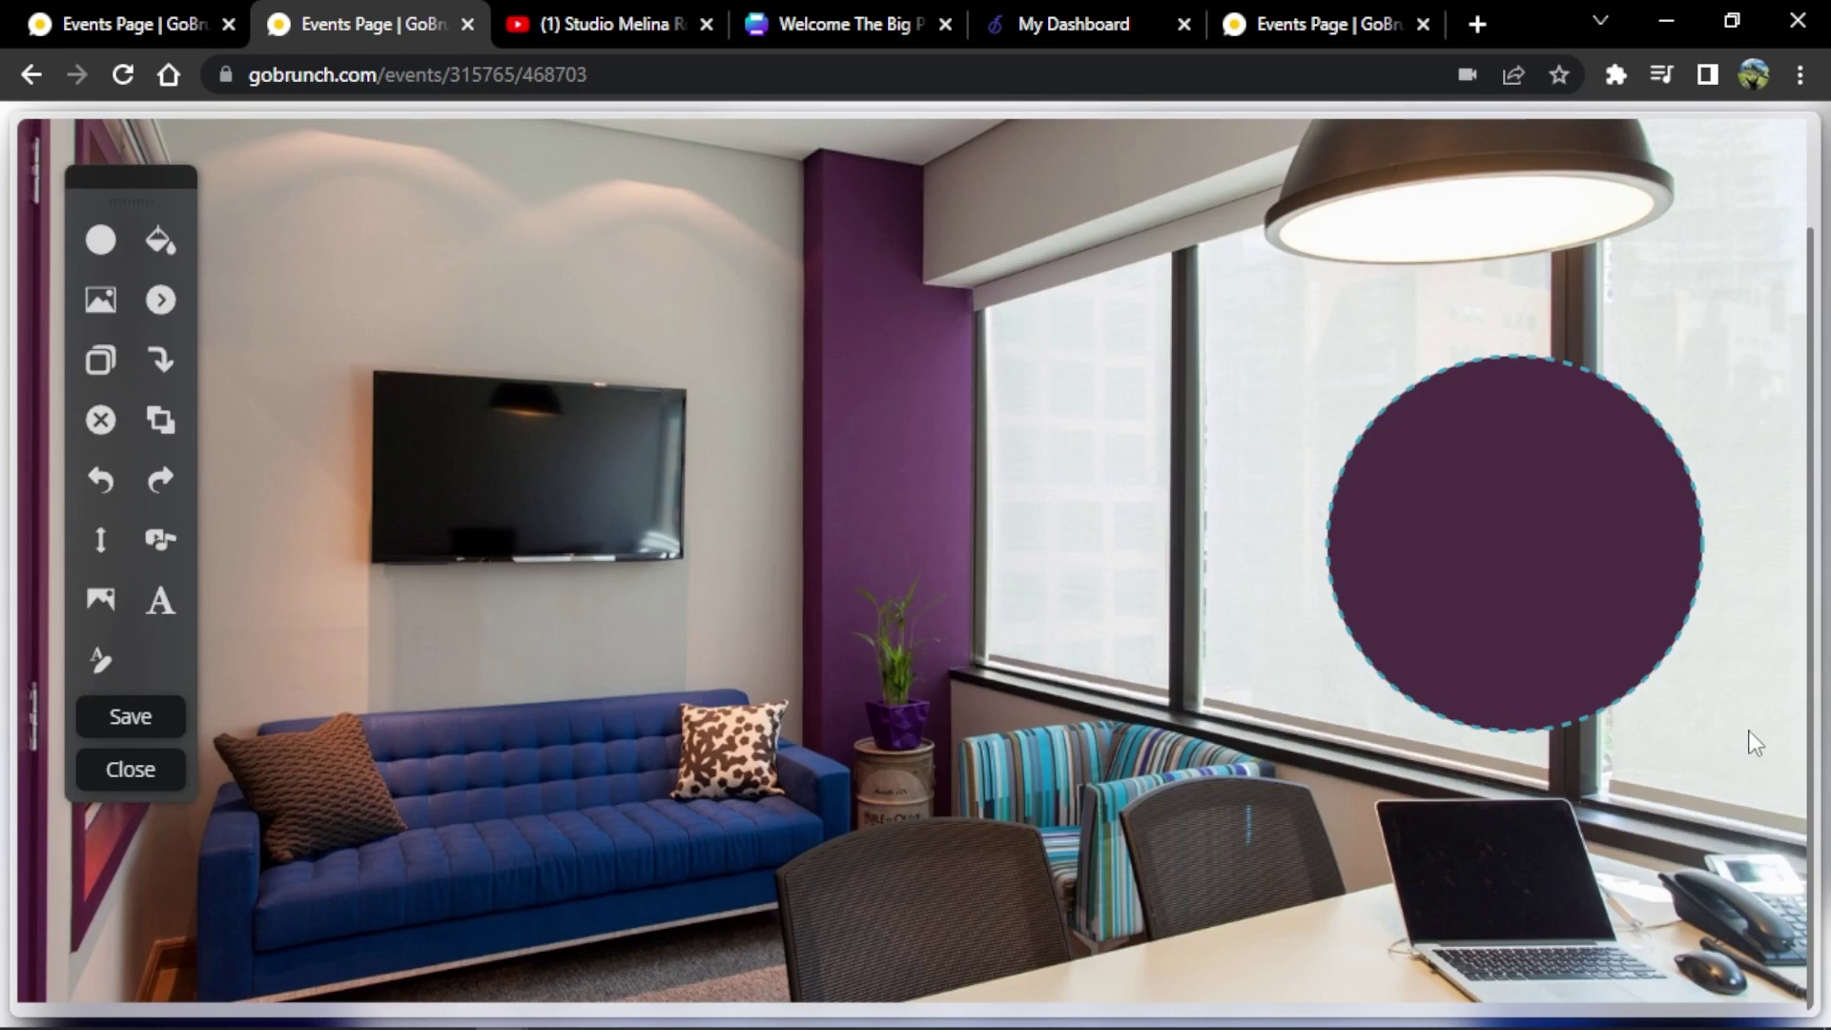
{"action": "left_click_drag", "start_coordinate": [1575, 578], "coordinate": [1639, 588]}
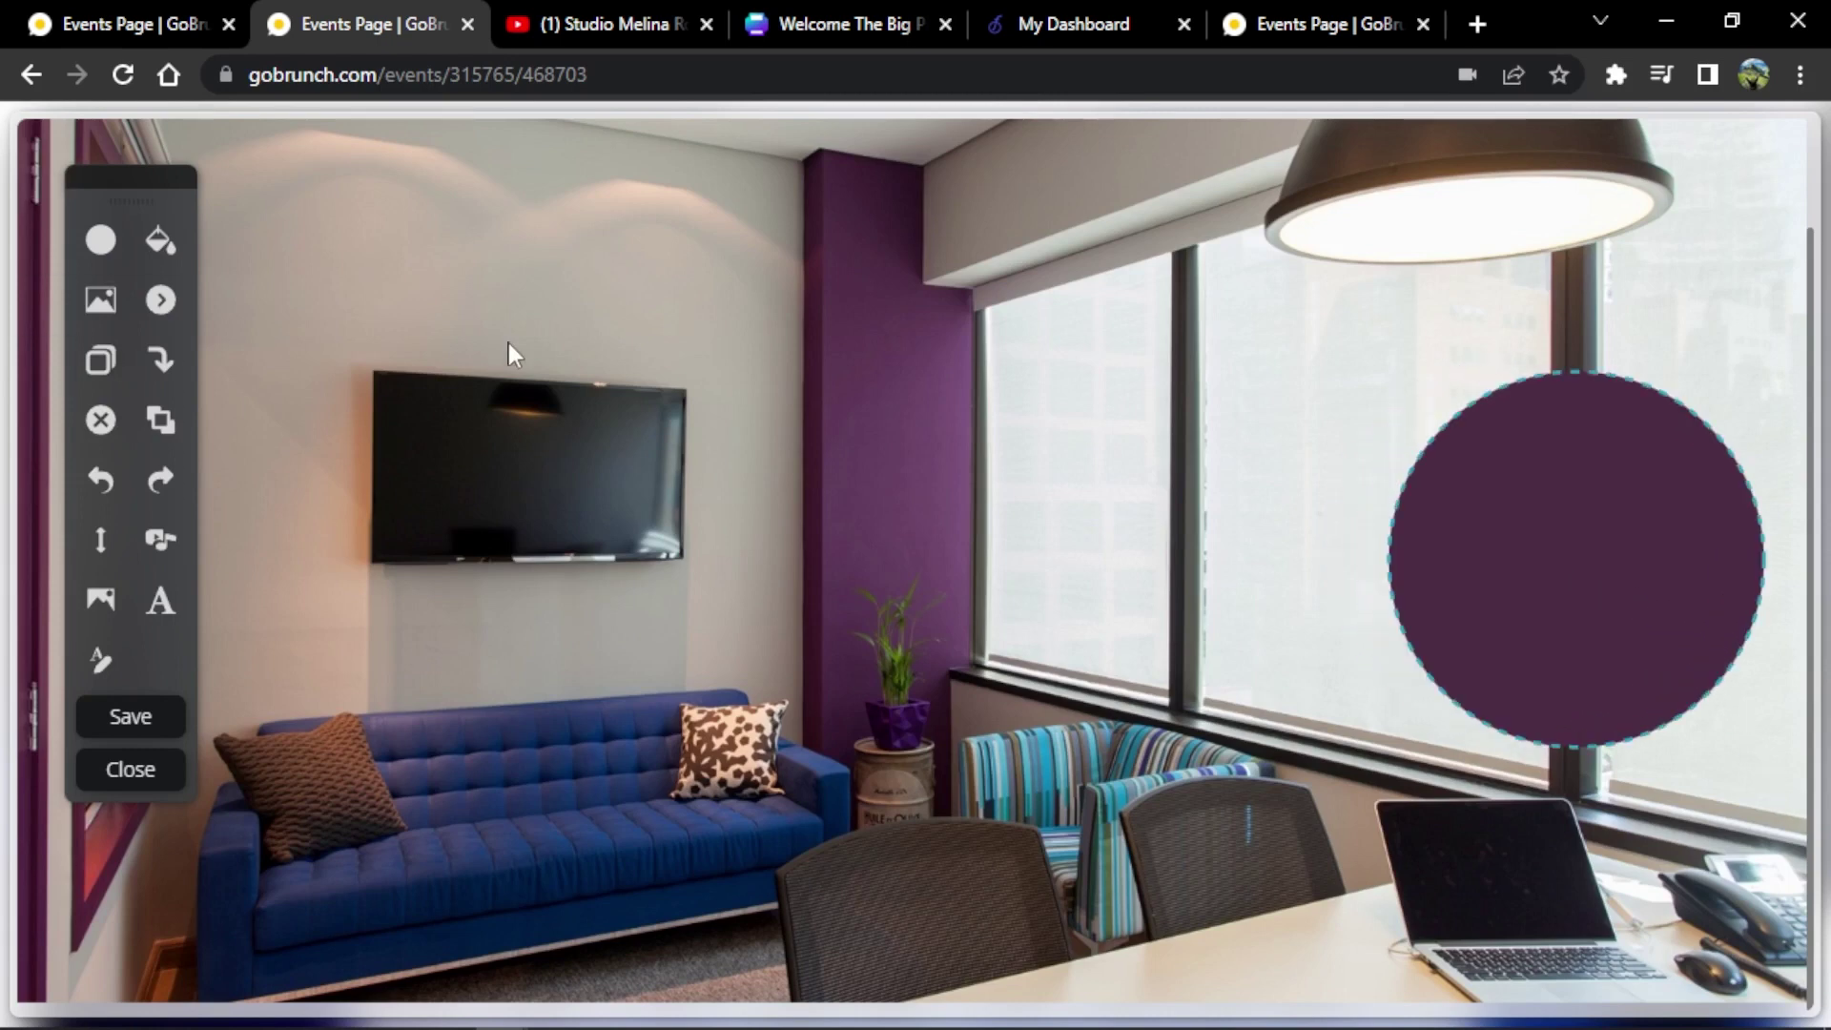
{"action": "left_click_drag", "start_coordinate": [111, 256], "coordinate": [830, 626]}
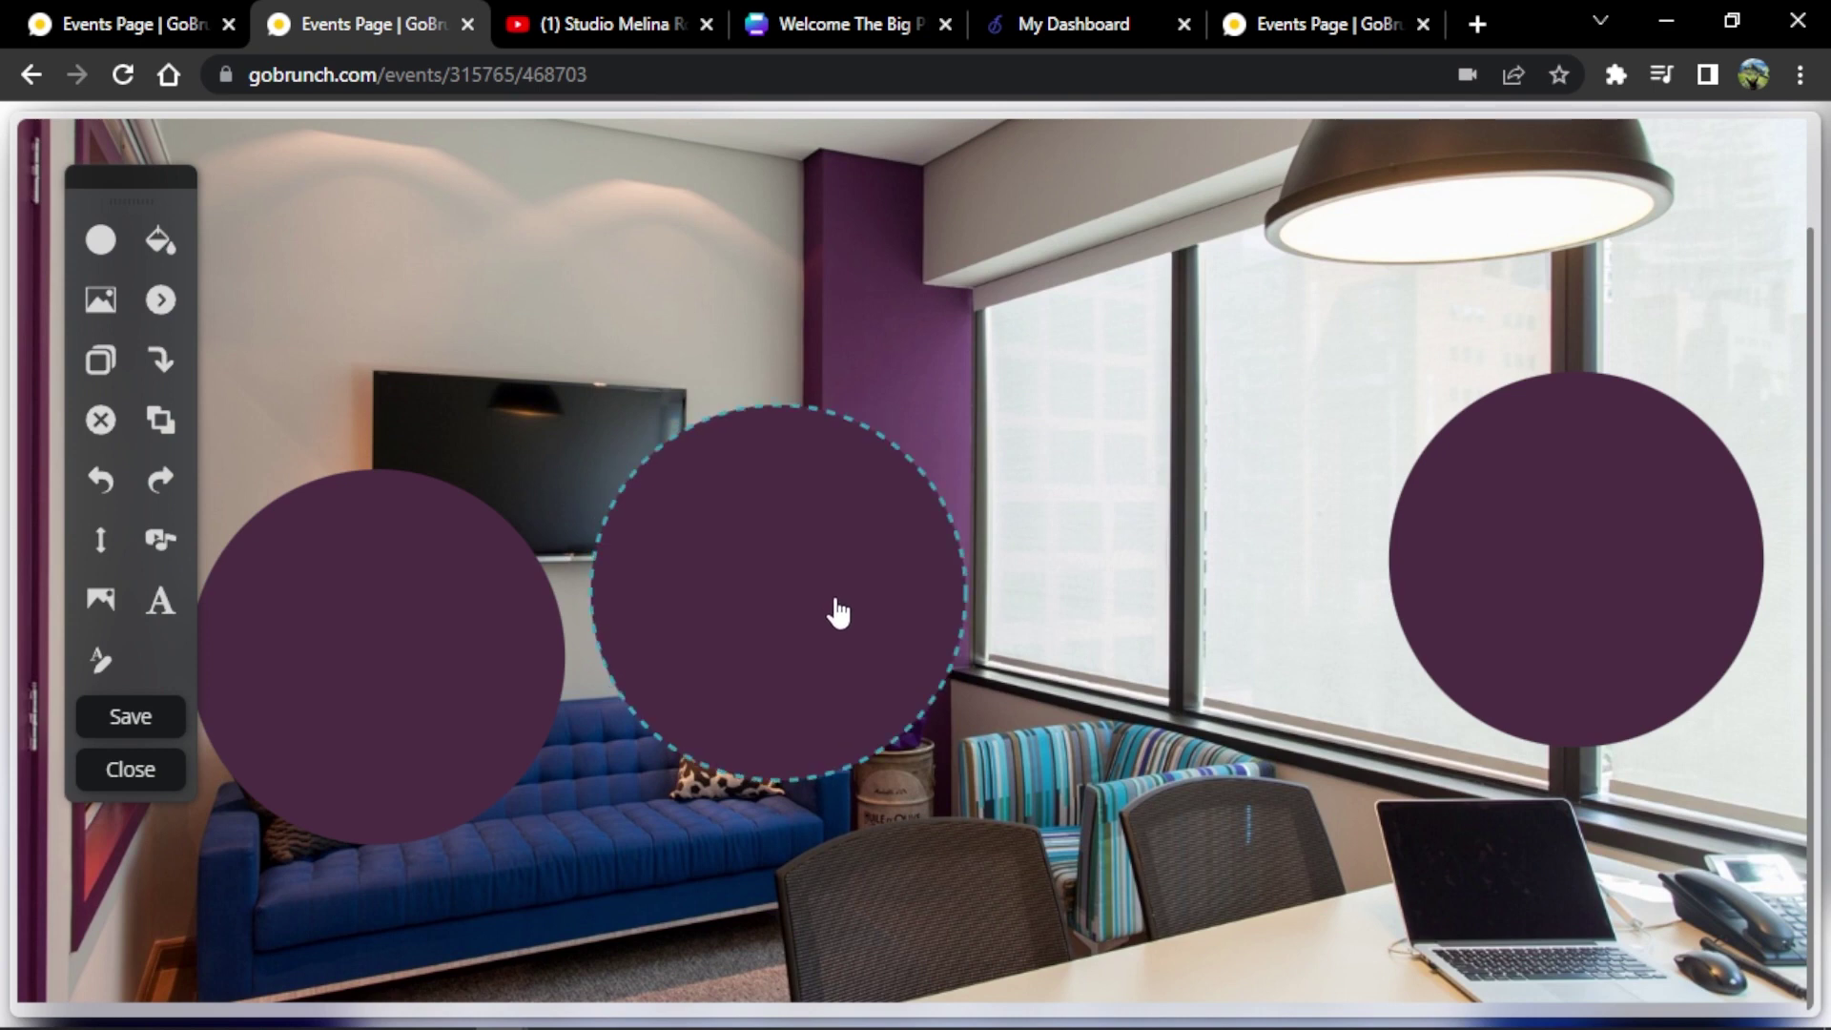
{"action": "left_click", "coordinate": [958, 405]}
{"action": "mouse_move", "coordinate": [1557, 535]}
{"action": "left_mouse_down"}
{"action": "mouse_move", "coordinate": [1533, 560]}
{"action": "mouse_move", "coordinate": [1545, 535]}
{"action": "left_mouse_up"}
{"action": "left_click", "coordinate": [770, 616]}
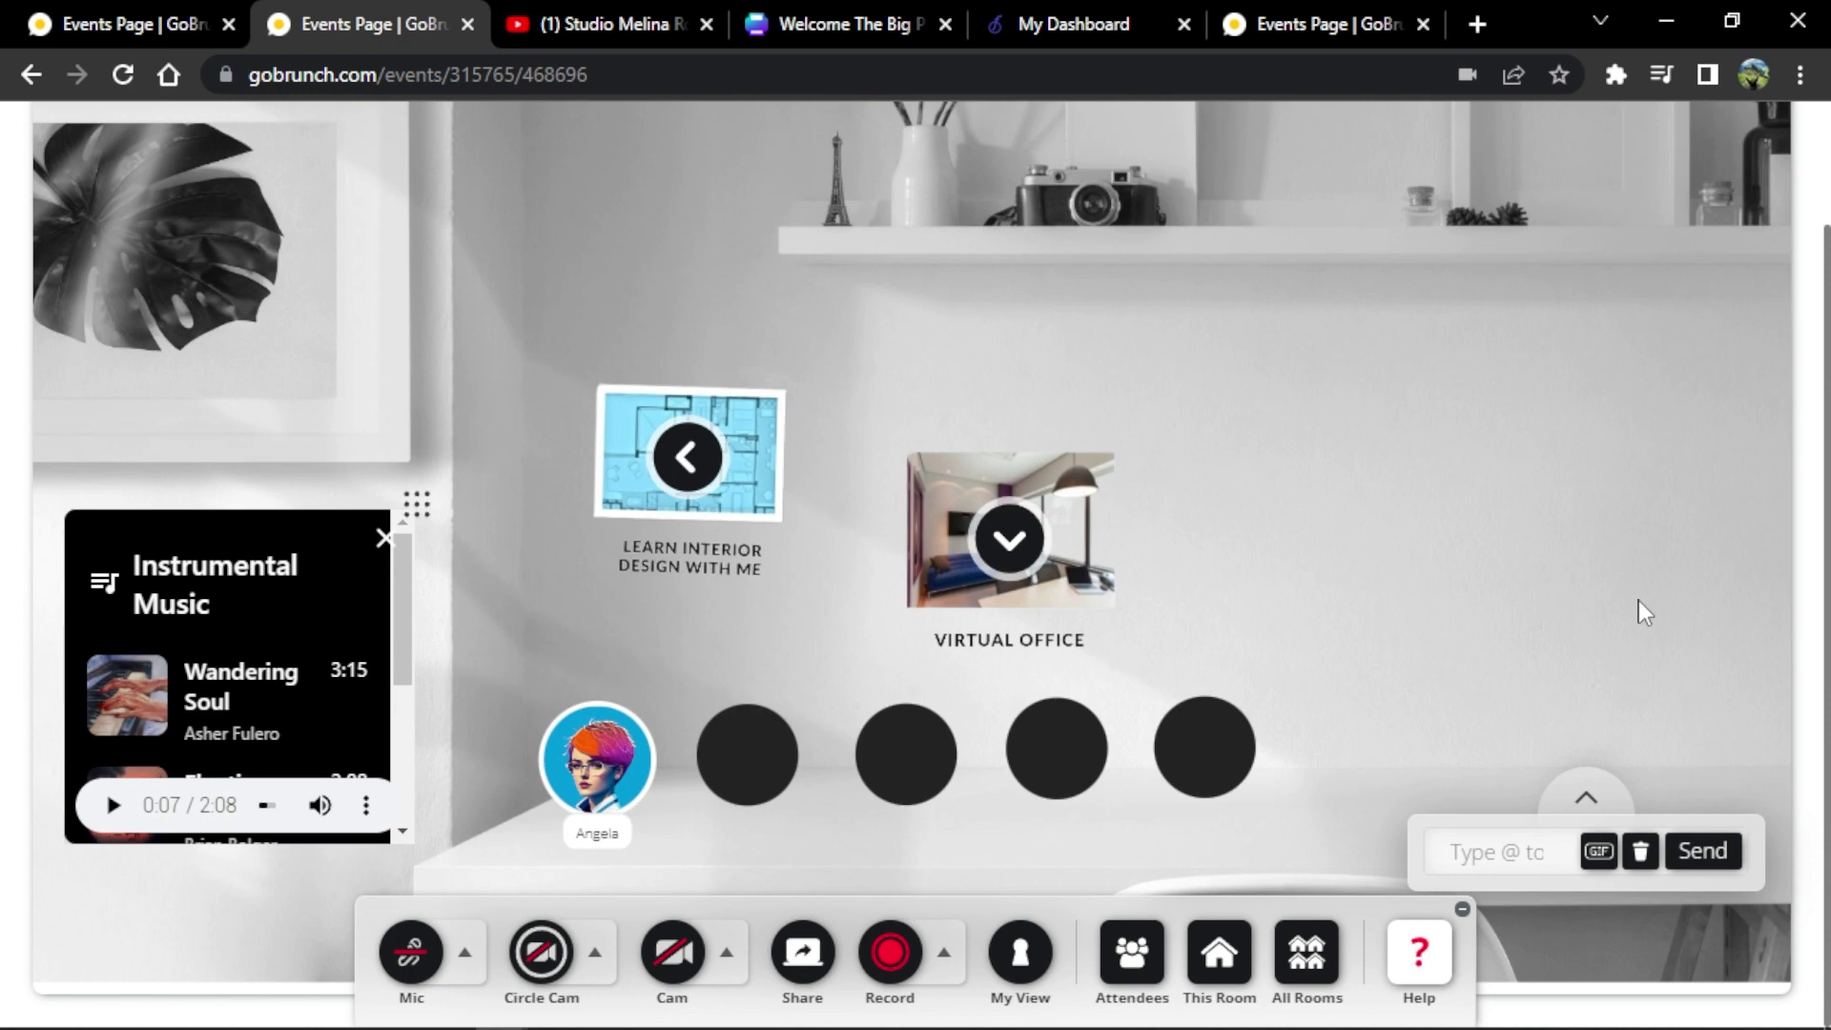
Step: Place the Virtual Gallery picture on the table-of-contents room's wall
{"action": "left_click", "coordinate": [1218, 950]}
{"action": "left_click", "coordinate": [991, 686]}
{"action": "left_click_drag", "start_coordinate": [270, 246], "coordinate": [1643, 256]}
{"action": "left_click", "coordinate": [1621, 359]}
{"action": "left_click", "coordinate": [890, 610]}
{"action": "left_click", "coordinate": [245, 76]}
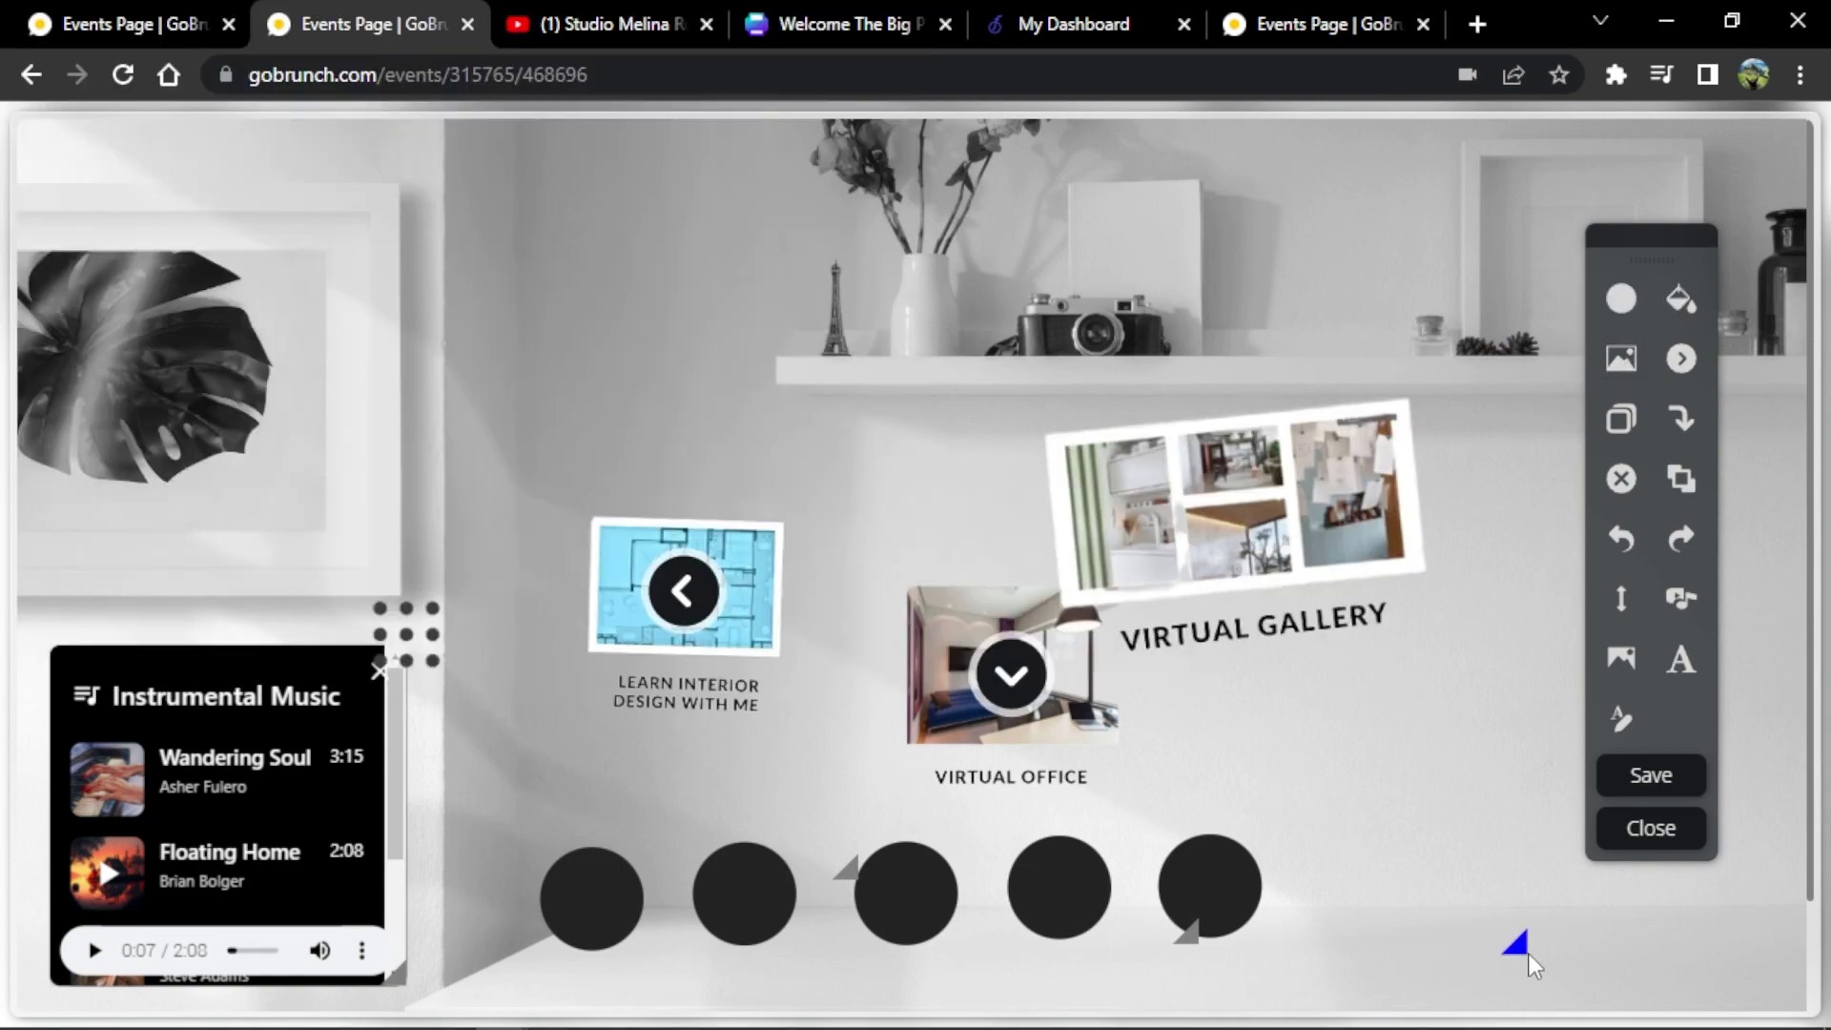
{"action": "left_click_drag", "start_coordinate": [1529, 963], "coordinate": [1157, 466]}
Step: Link the picture to the TABLE OF CONTENT - COPY room, save, and follow the link
{"action": "left_click", "coordinate": [1681, 361]}
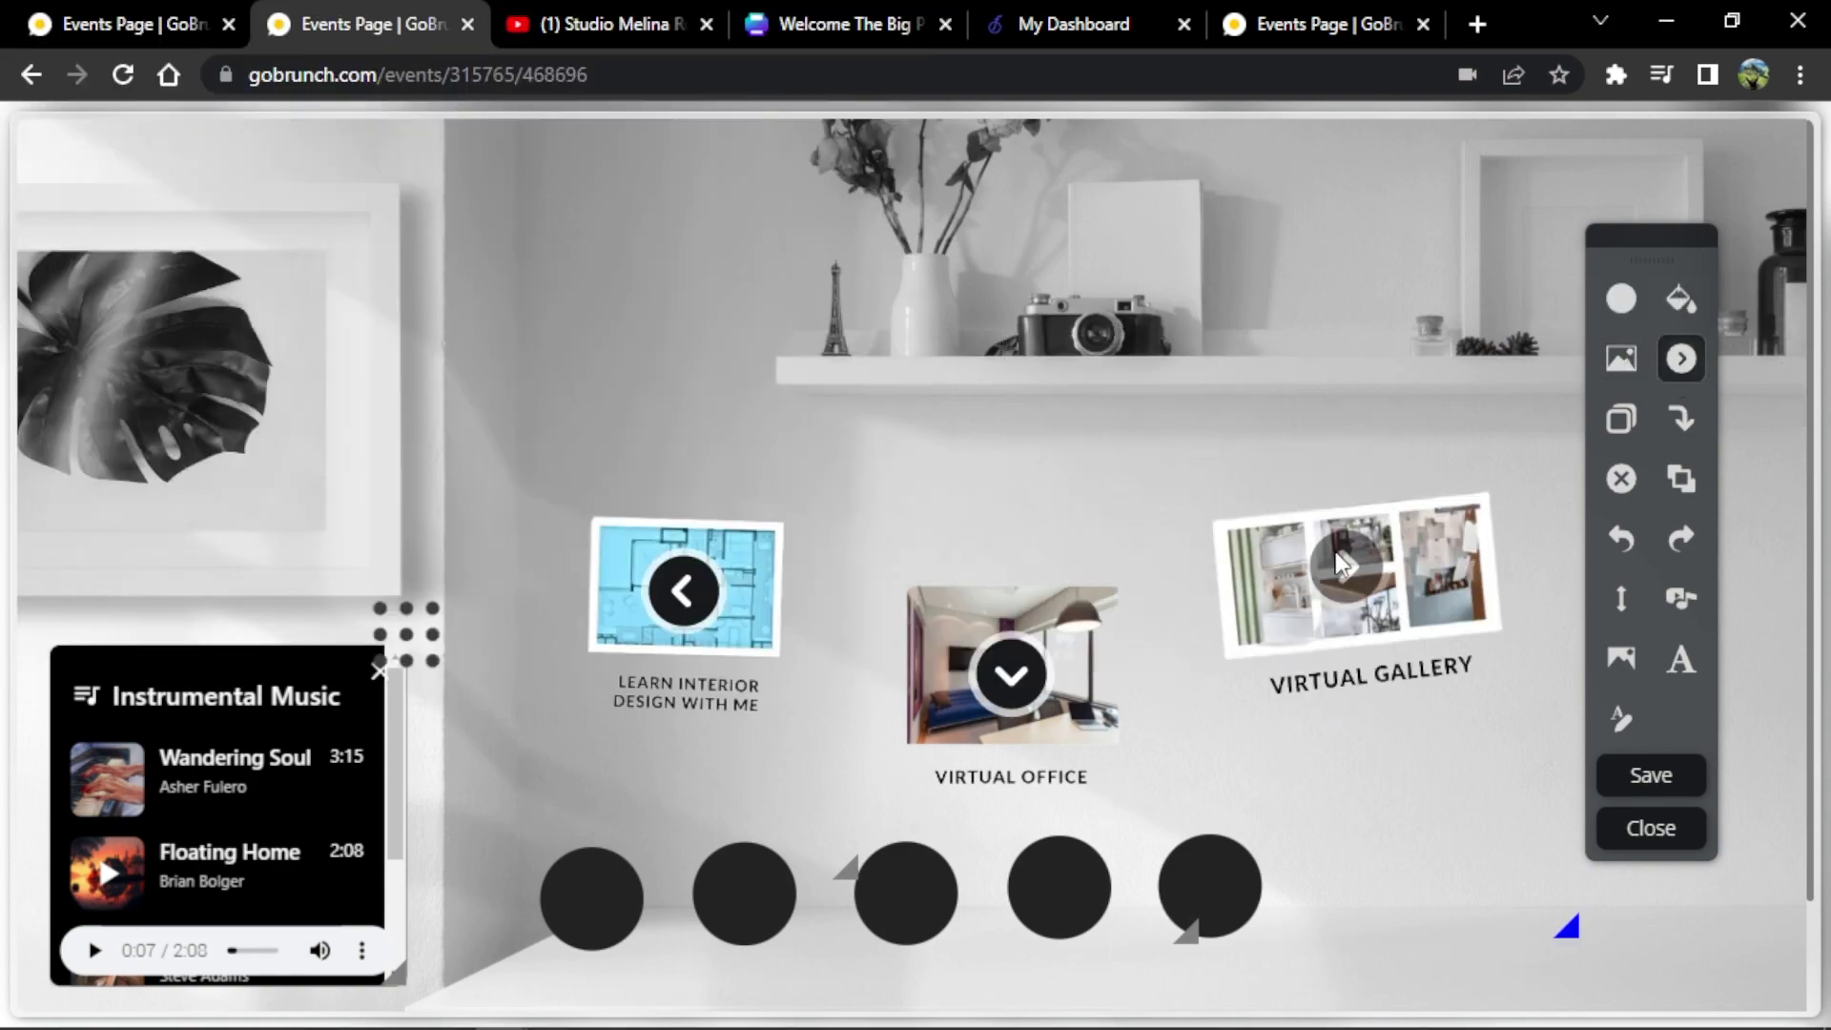
{"action": "left_click", "coordinate": [1357, 573]}
{"action": "left_click", "coordinate": [939, 782]}
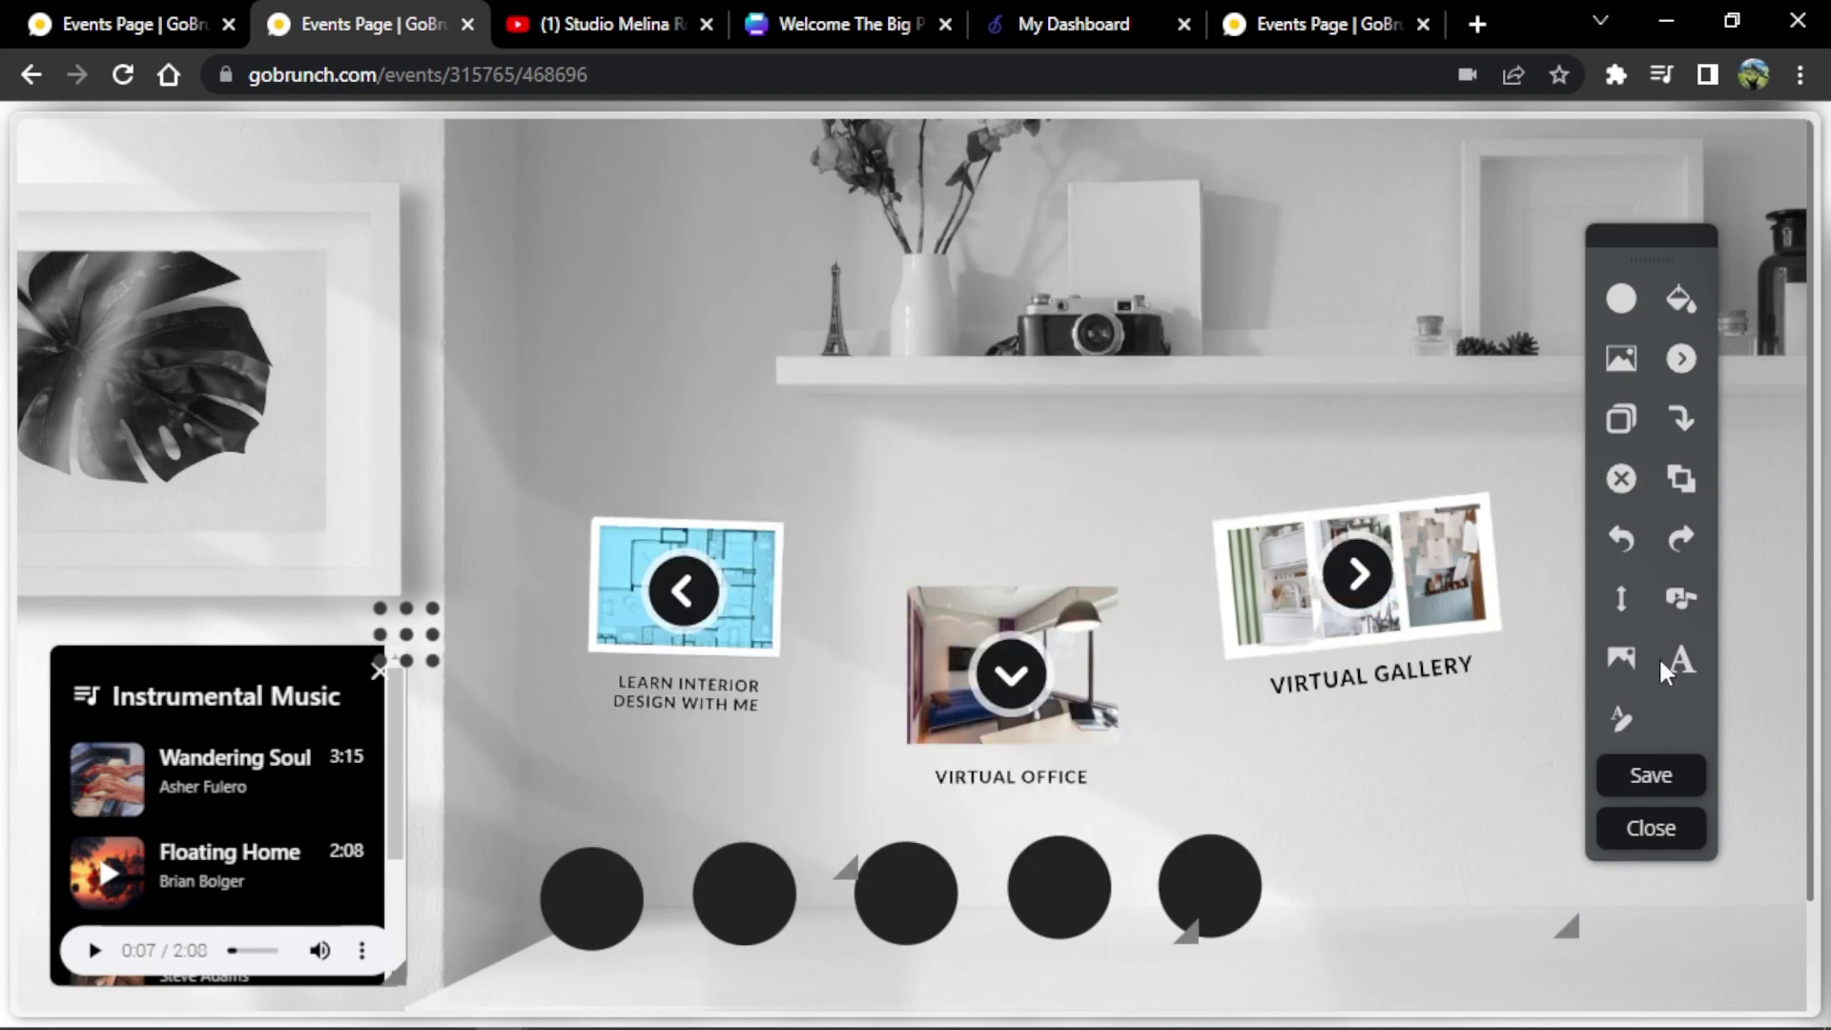
{"action": "left_click", "coordinate": [1640, 768]}
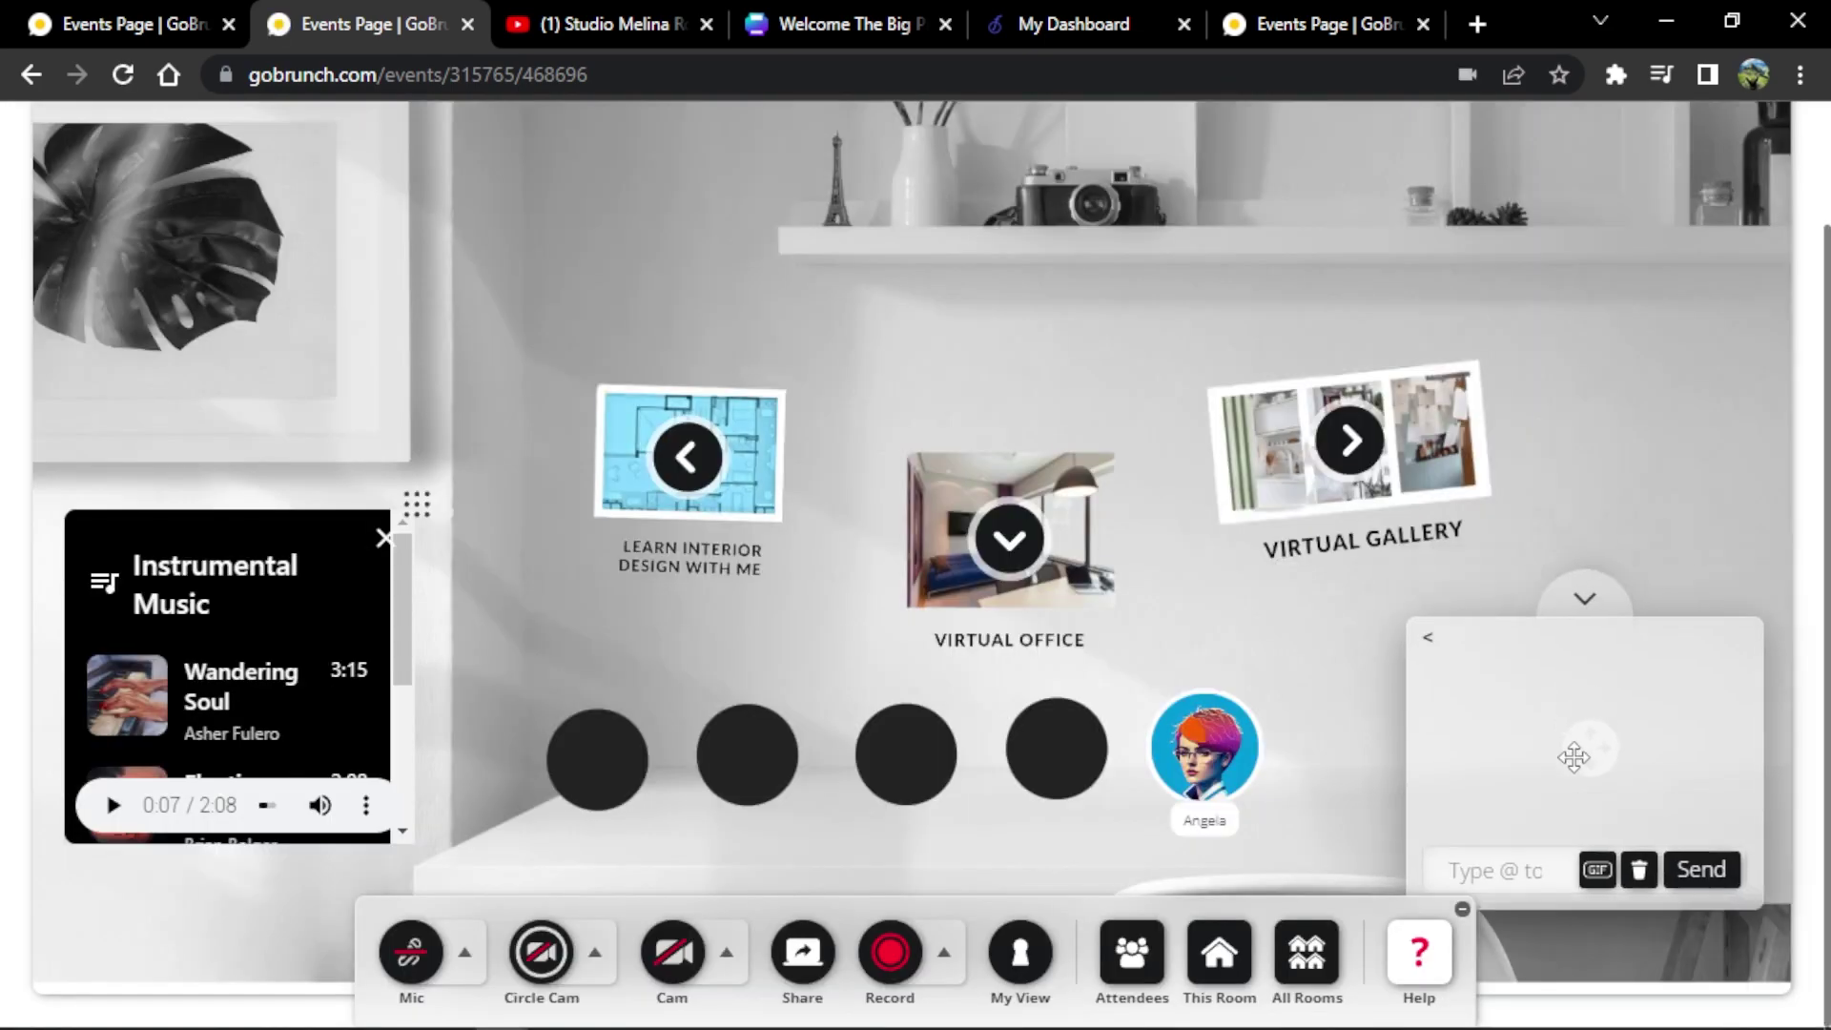
{"action": "left_click", "coordinate": [1605, 593]}
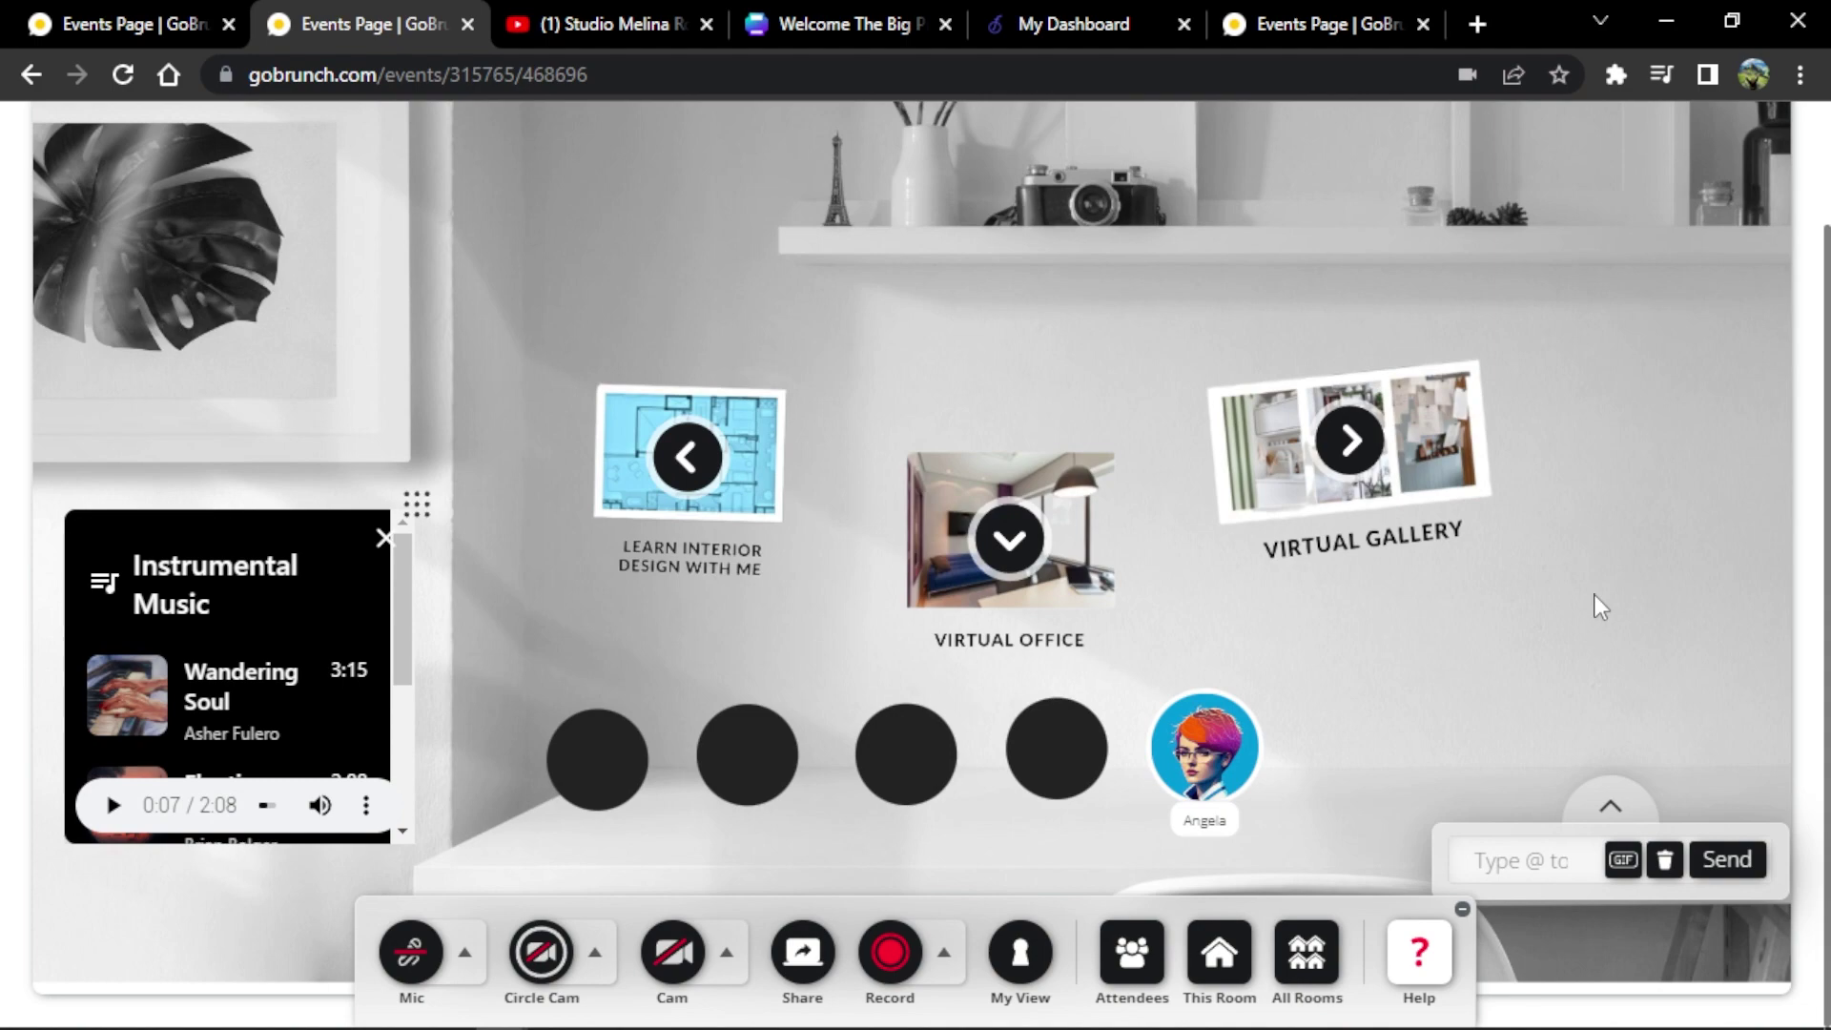
{"action": "left_click", "coordinate": [1350, 439]}
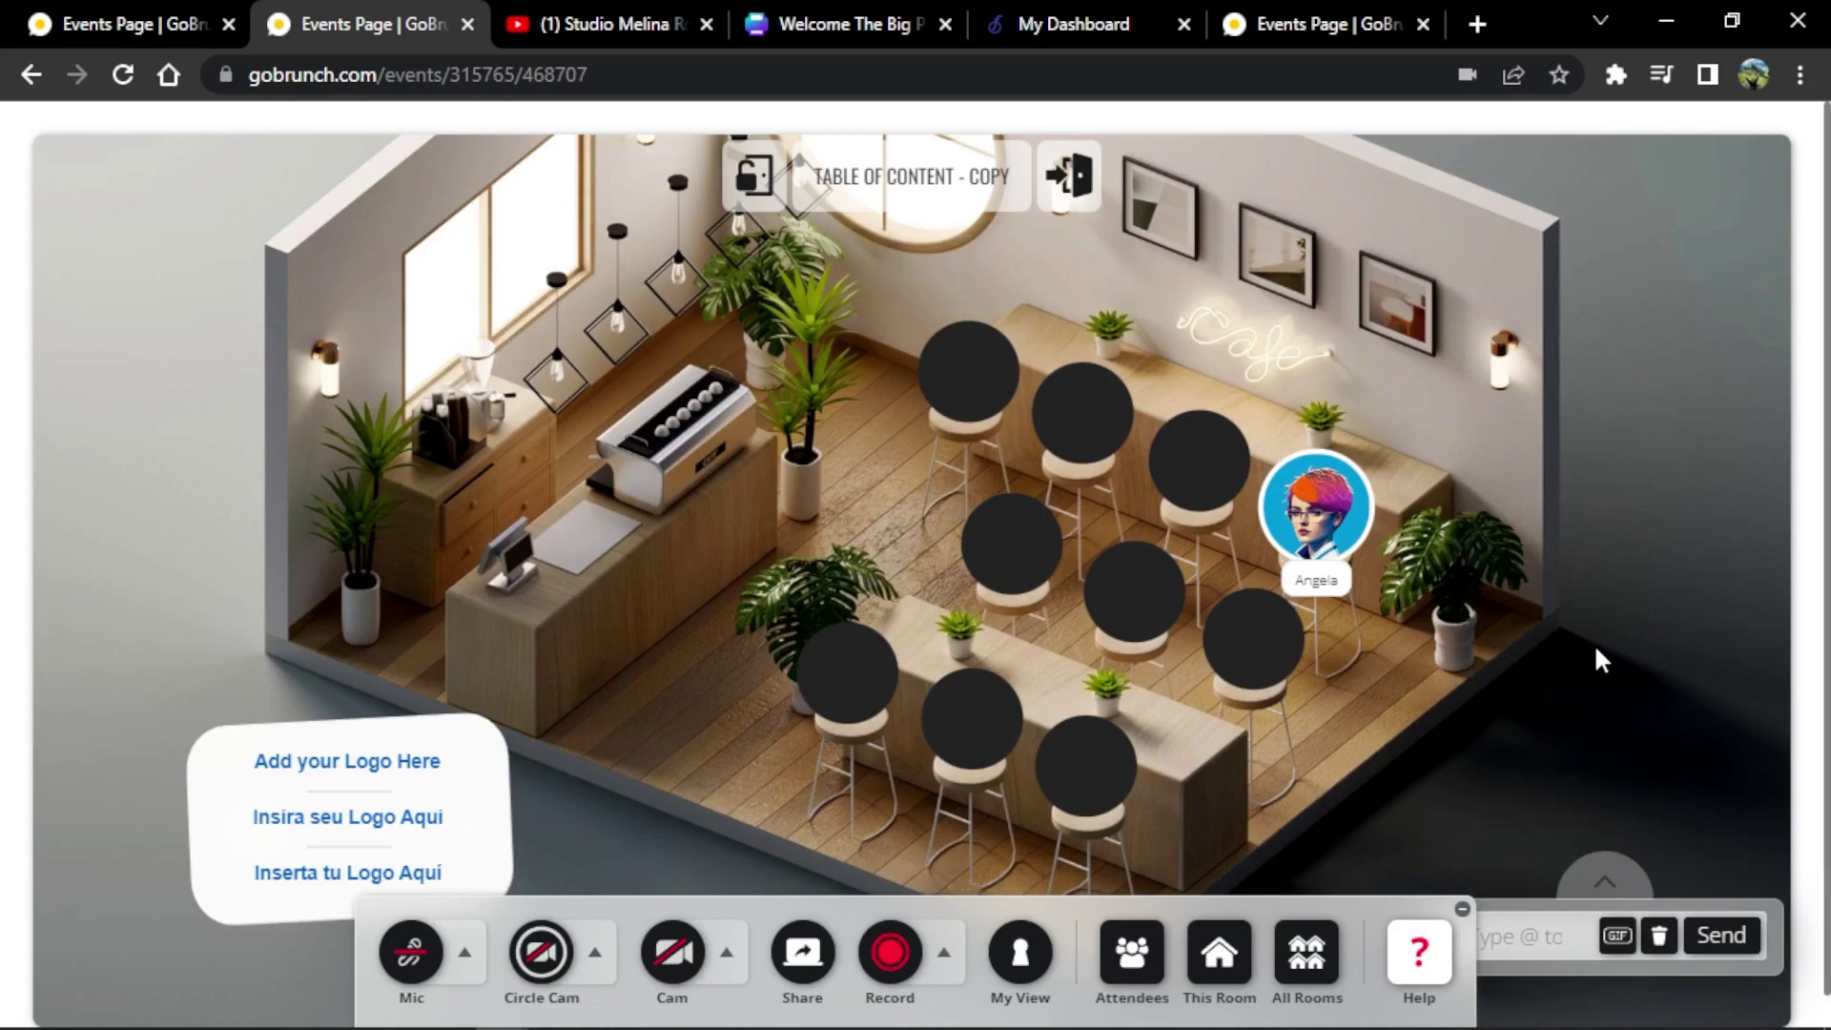
Step: Set image 01 from the Virtual Gallery folder as the room background
{"action": "left_click", "coordinate": [1220, 952]}
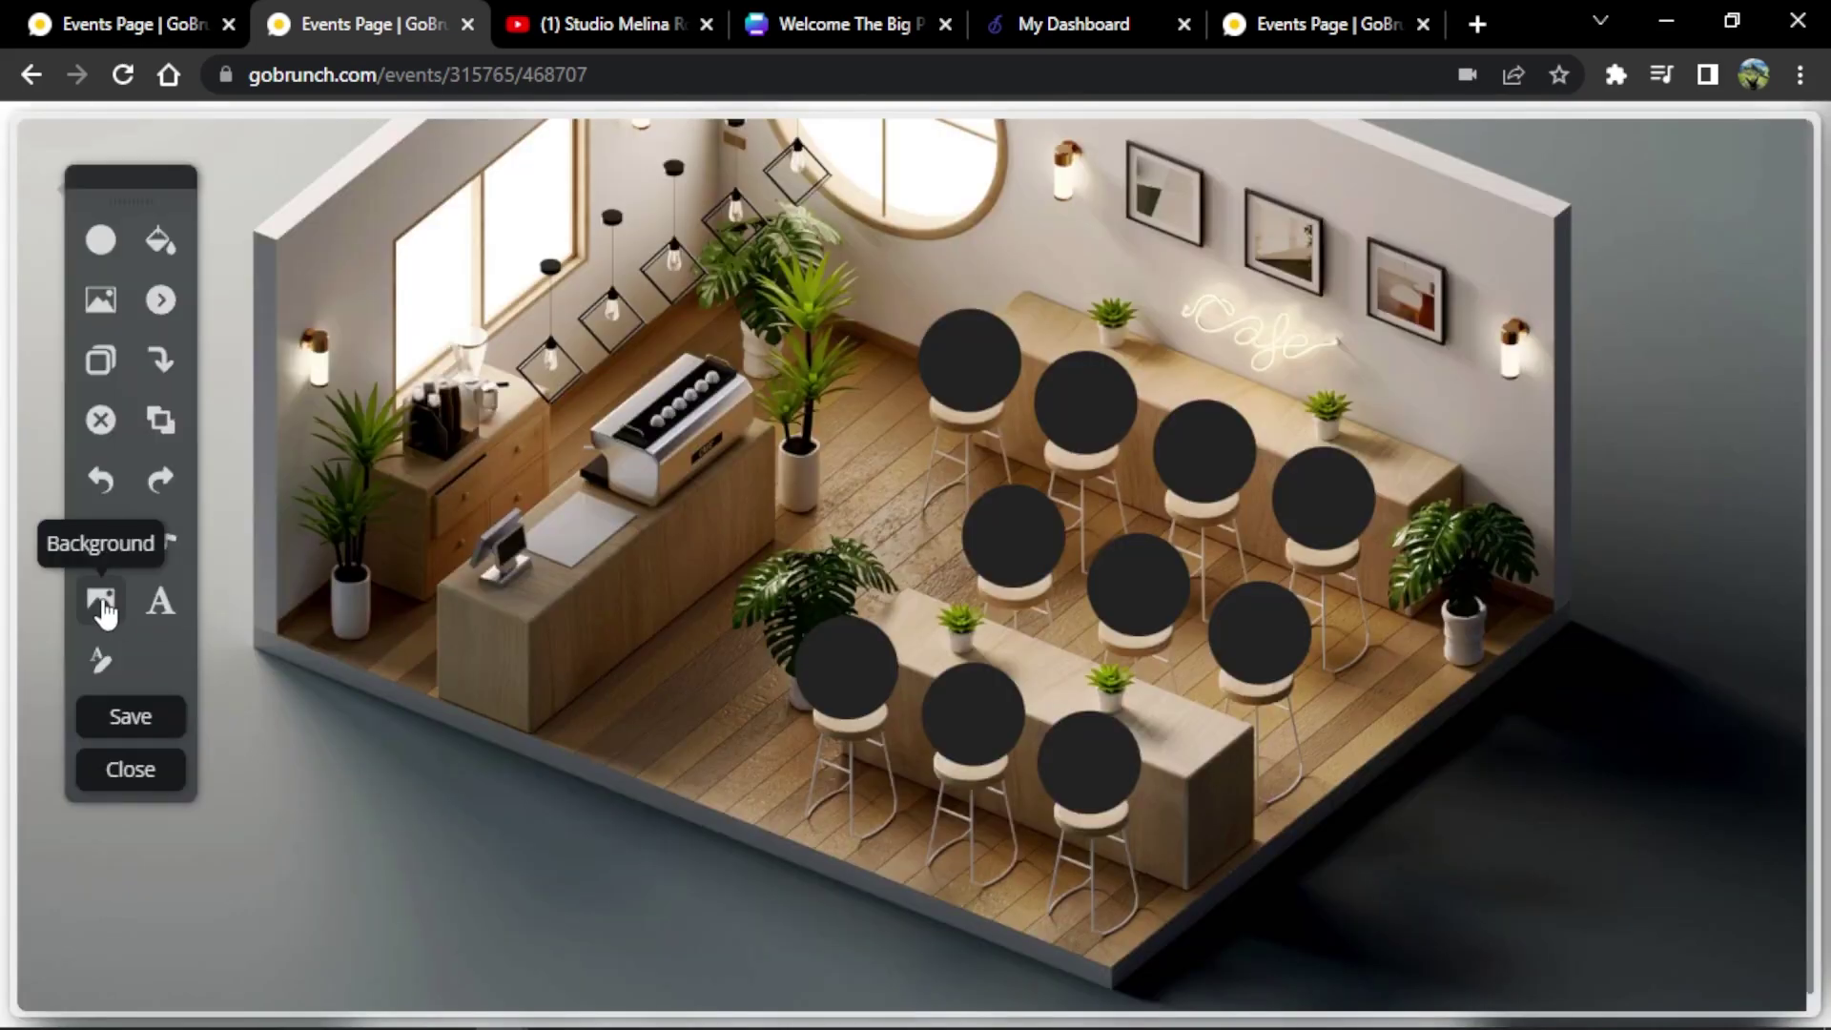
{"action": "left_click", "coordinate": [100, 598]}
{"action": "left_click", "coordinate": [900, 593]}
{"action": "left_click", "coordinate": [238, 70]}
{"action": "double_click", "coordinate": [359, 352]}
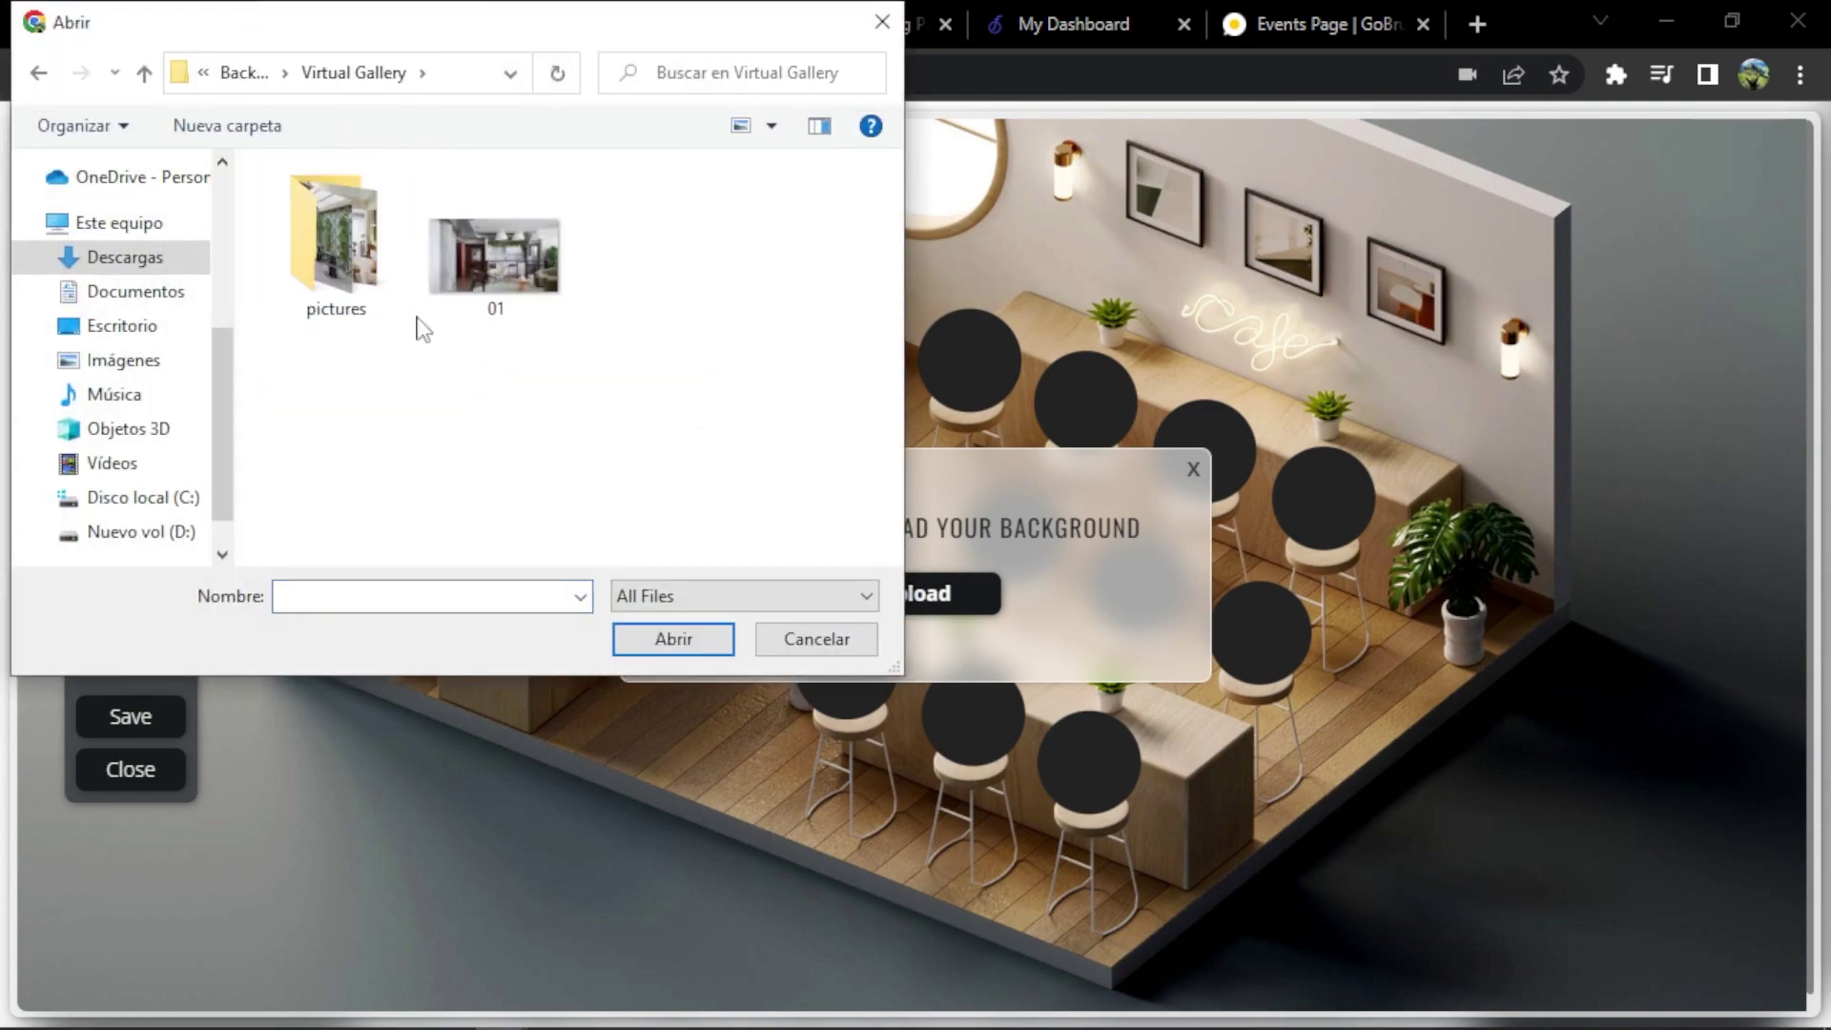
{"action": "double_click", "coordinate": [486, 262]}
Step: Move seat circles onto the chairs and recolour them peach sampled from the photo
{"action": "left_click_drag", "start_coordinate": [811, 696], "coordinate": [619, 839]}
{"action": "left_click_drag", "start_coordinate": [963, 707], "coordinate": [942, 831]}
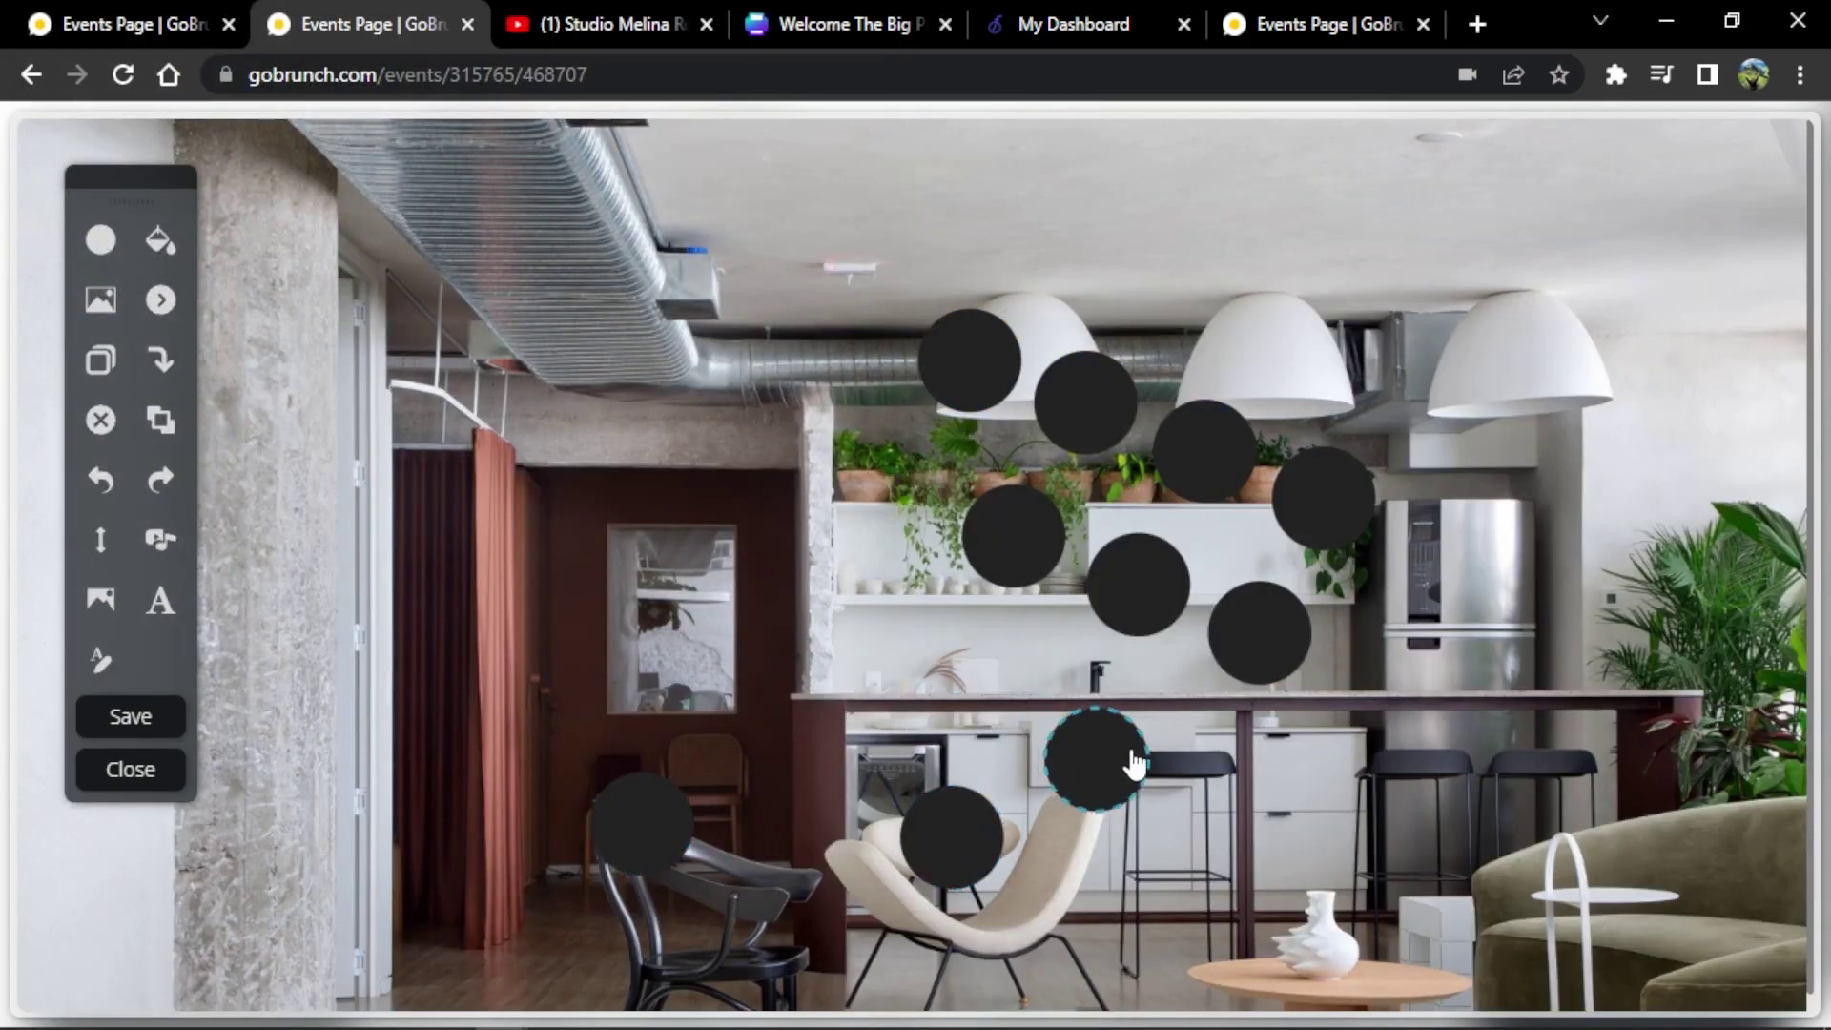
{"action": "left_click_drag", "start_coordinate": [1096, 750], "coordinate": [1188, 702]}
{"action": "left_click", "coordinate": [1252, 639]}
{"action": "left_click", "coordinate": [915, 555]}
{"action": "left_click", "coordinate": [874, 805]}
{"action": "left_click", "coordinate": [1654, 434]}
{"action": "left_click", "coordinate": [915, 631]}
Step: Add seat circles at the bar stools and by the sofa, for six in total
{"action": "left_click", "coordinate": [101, 241]}
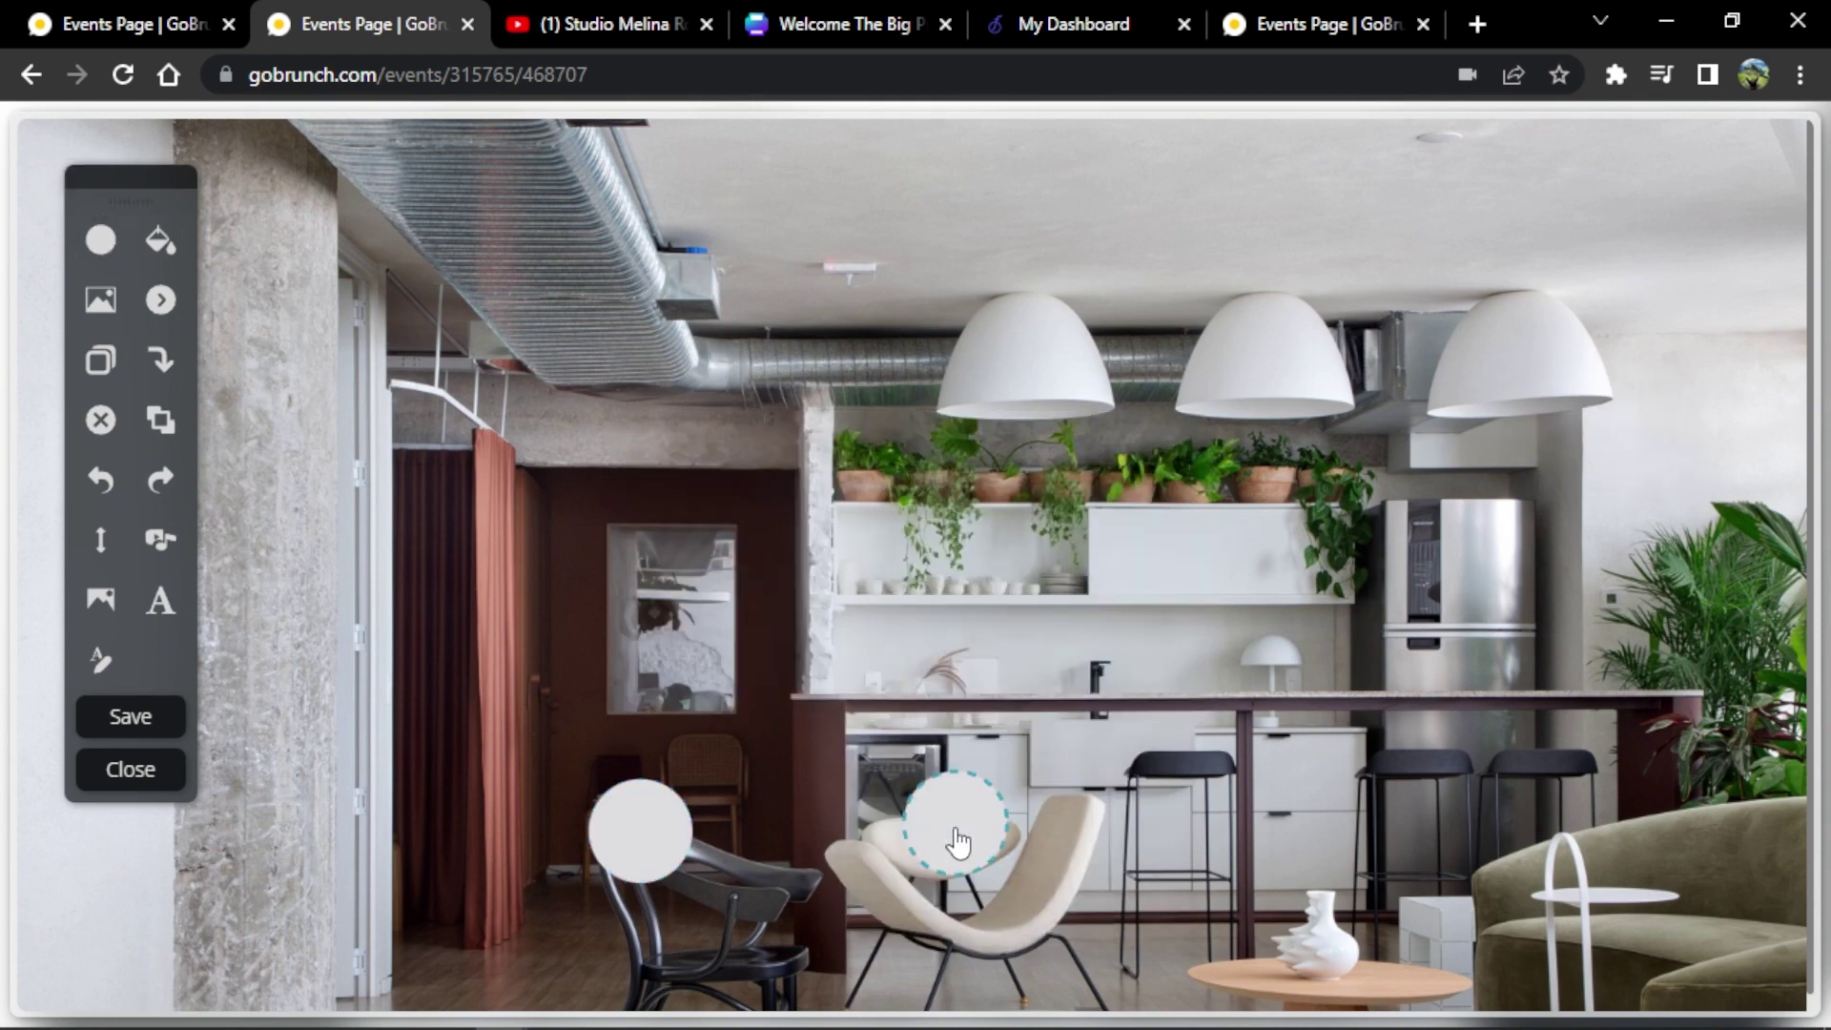
{"action": "left_click_drag", "start_coordinate": [961, 832], "coordinate": [973, 846]}
{"action": "left_click", "coordinate": [101, 241]}
{"action": "left_click_drag", "start_coordinate": [345, 248], "coordinate": [1186, 717]}
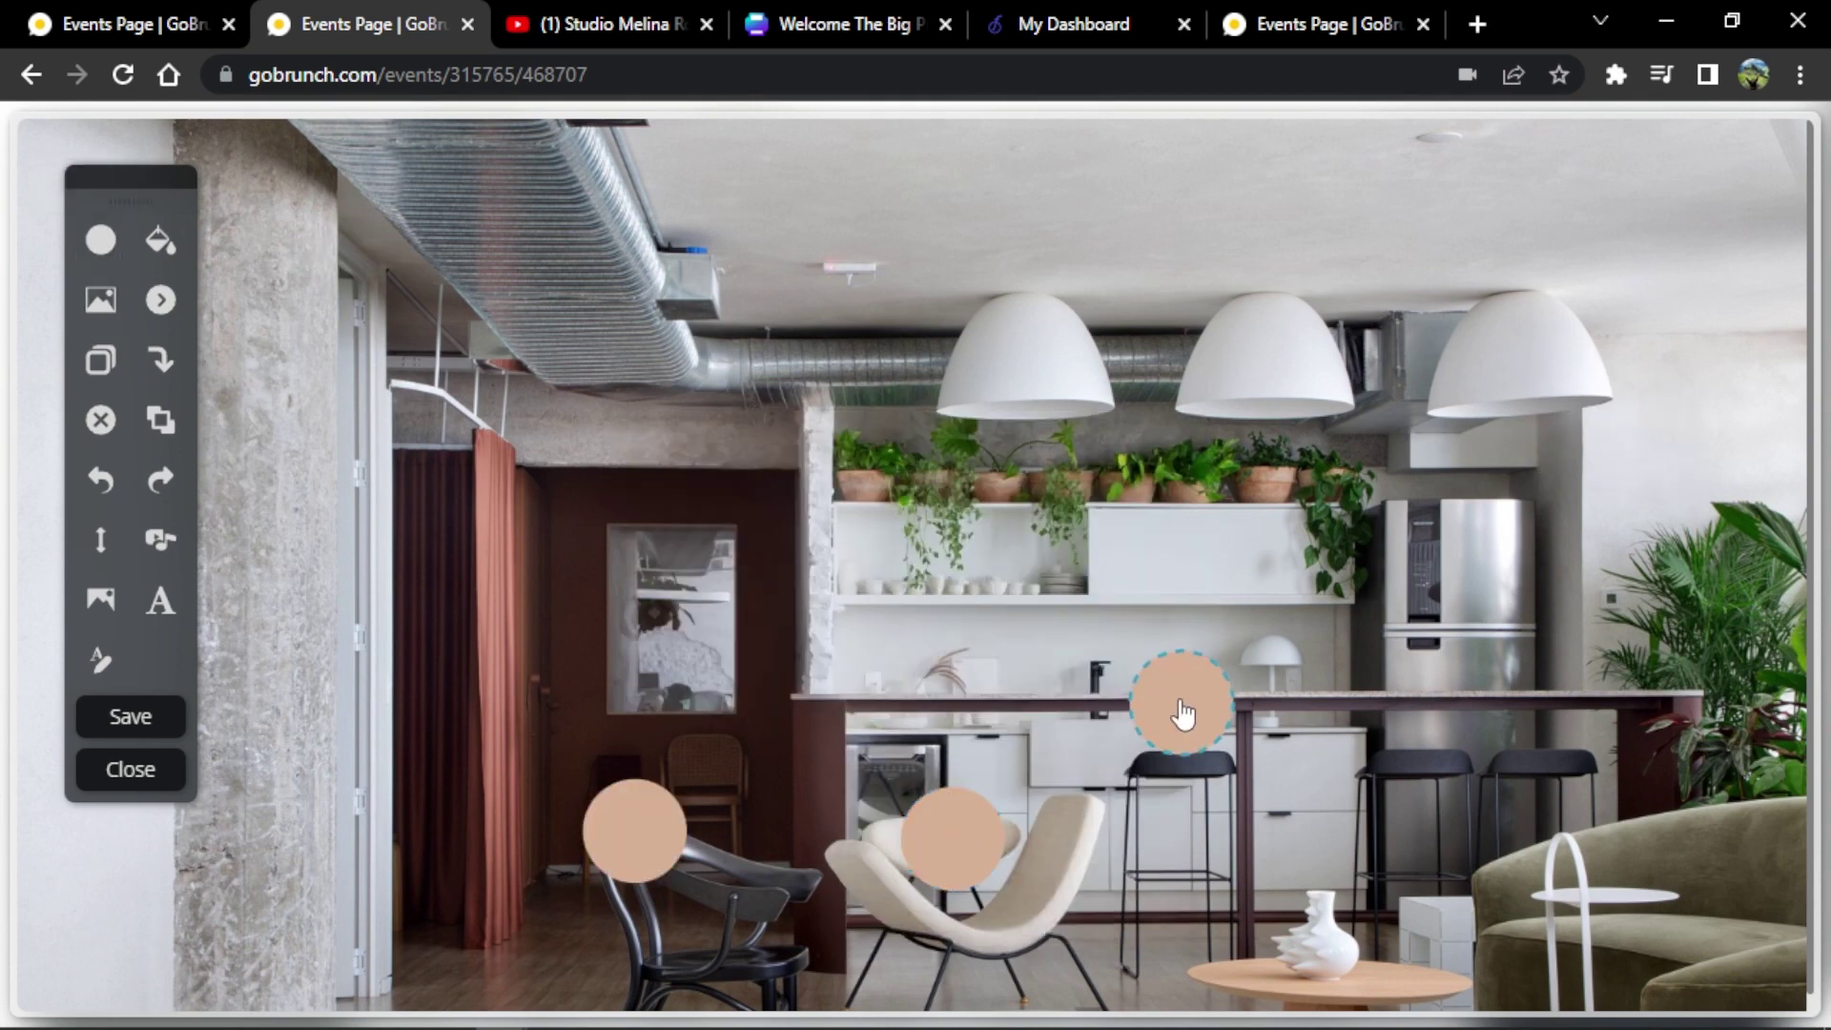
{"action": "left_click", "coordinate": [101, 241]}
{"action": "left_click_drag", "start_coordinate": [346, 248], "coordinate": [1430, 724]}
{"action": "left_click", "coordinate": [101, 240]}
{"action": "left_click_drag", "start_coordinate": [345, 248], "coordinate": [1560, 723]}
{"action": "left_click", "coordinate": [1709, 437]}
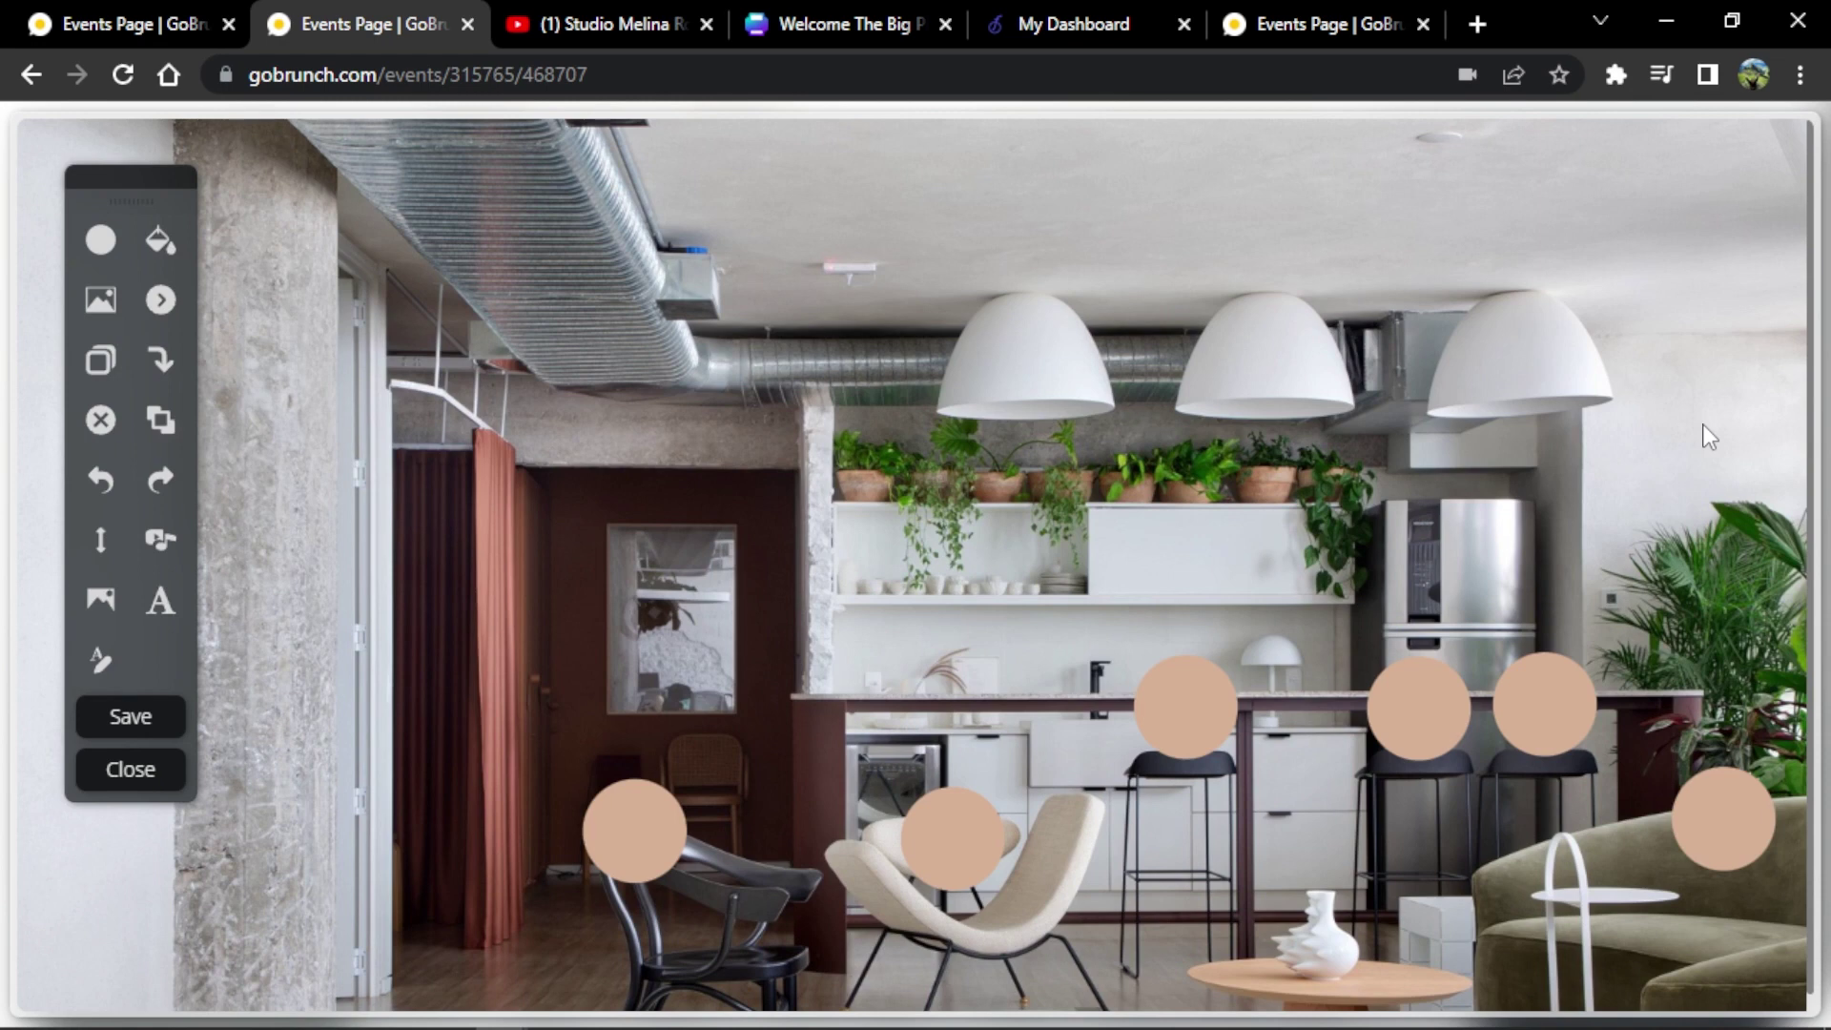
Step: Insert balcony picture 01 as a thumbnail above the kitchen shelf
{"action": "left_click", "coordinate": [105, 303]}
{"action": "left_click", "coordinate": [915, 592]}
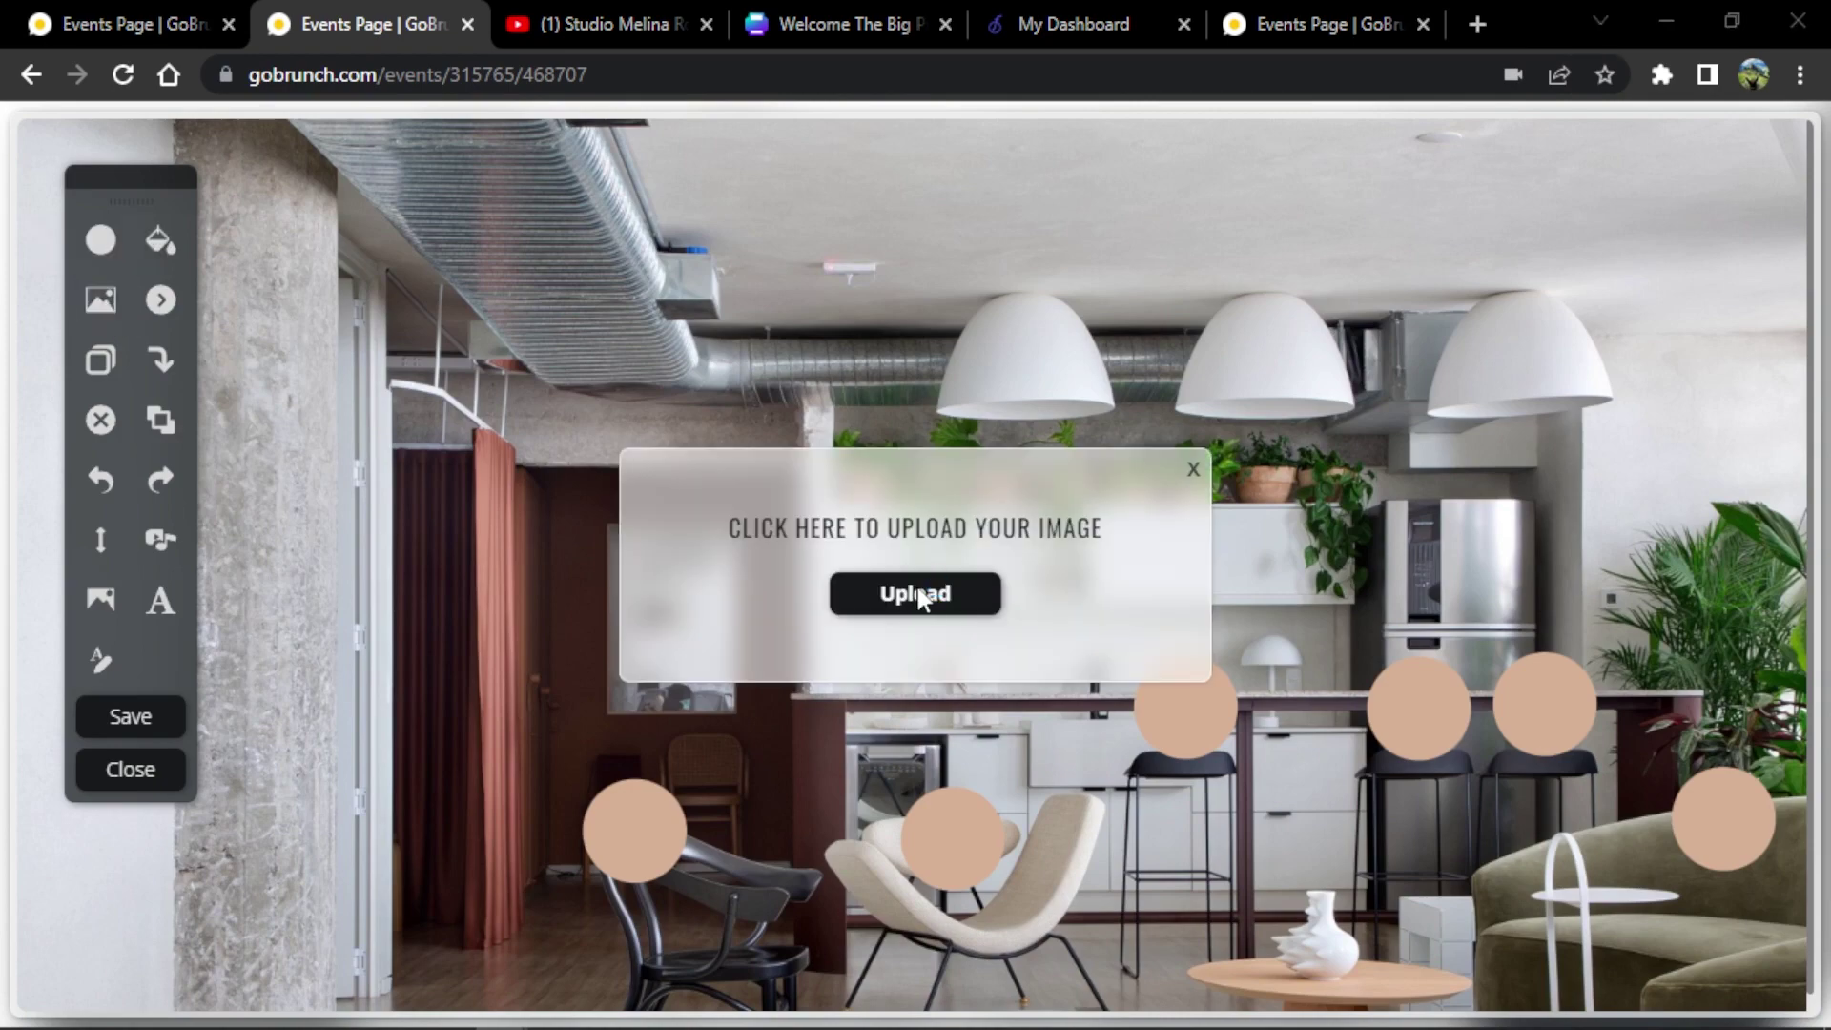
{"action": "double_click", "coordinate": [328, 242]}
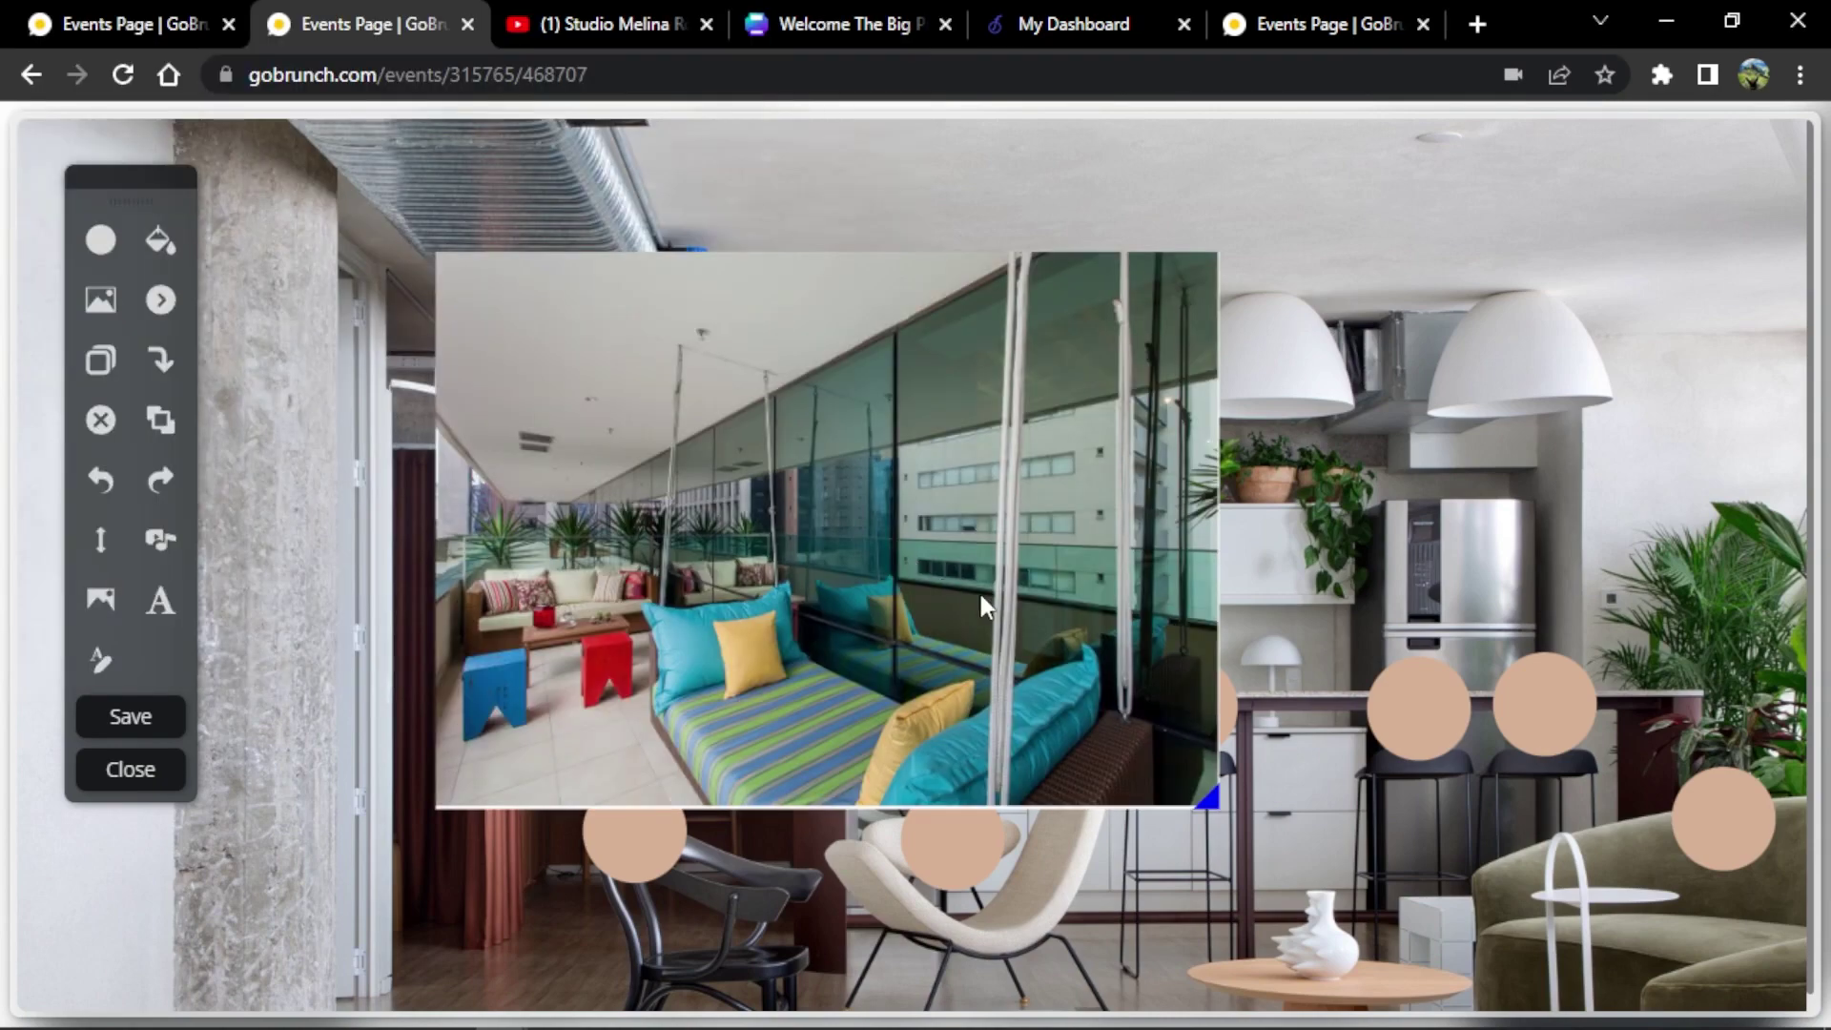
{"action": "left_click_drag", "start_coordinate": [1211, 799], "coordinate": [639, 443]}
{"action": "left_click_drag", "start_coordinate": [591, 377], "coordinate": [1059, 391]}
Step: Add the plant-filled picture 02, shrunk and placed beside the balcony one
{"action": "left_click", "coordinate": [101, 304]}
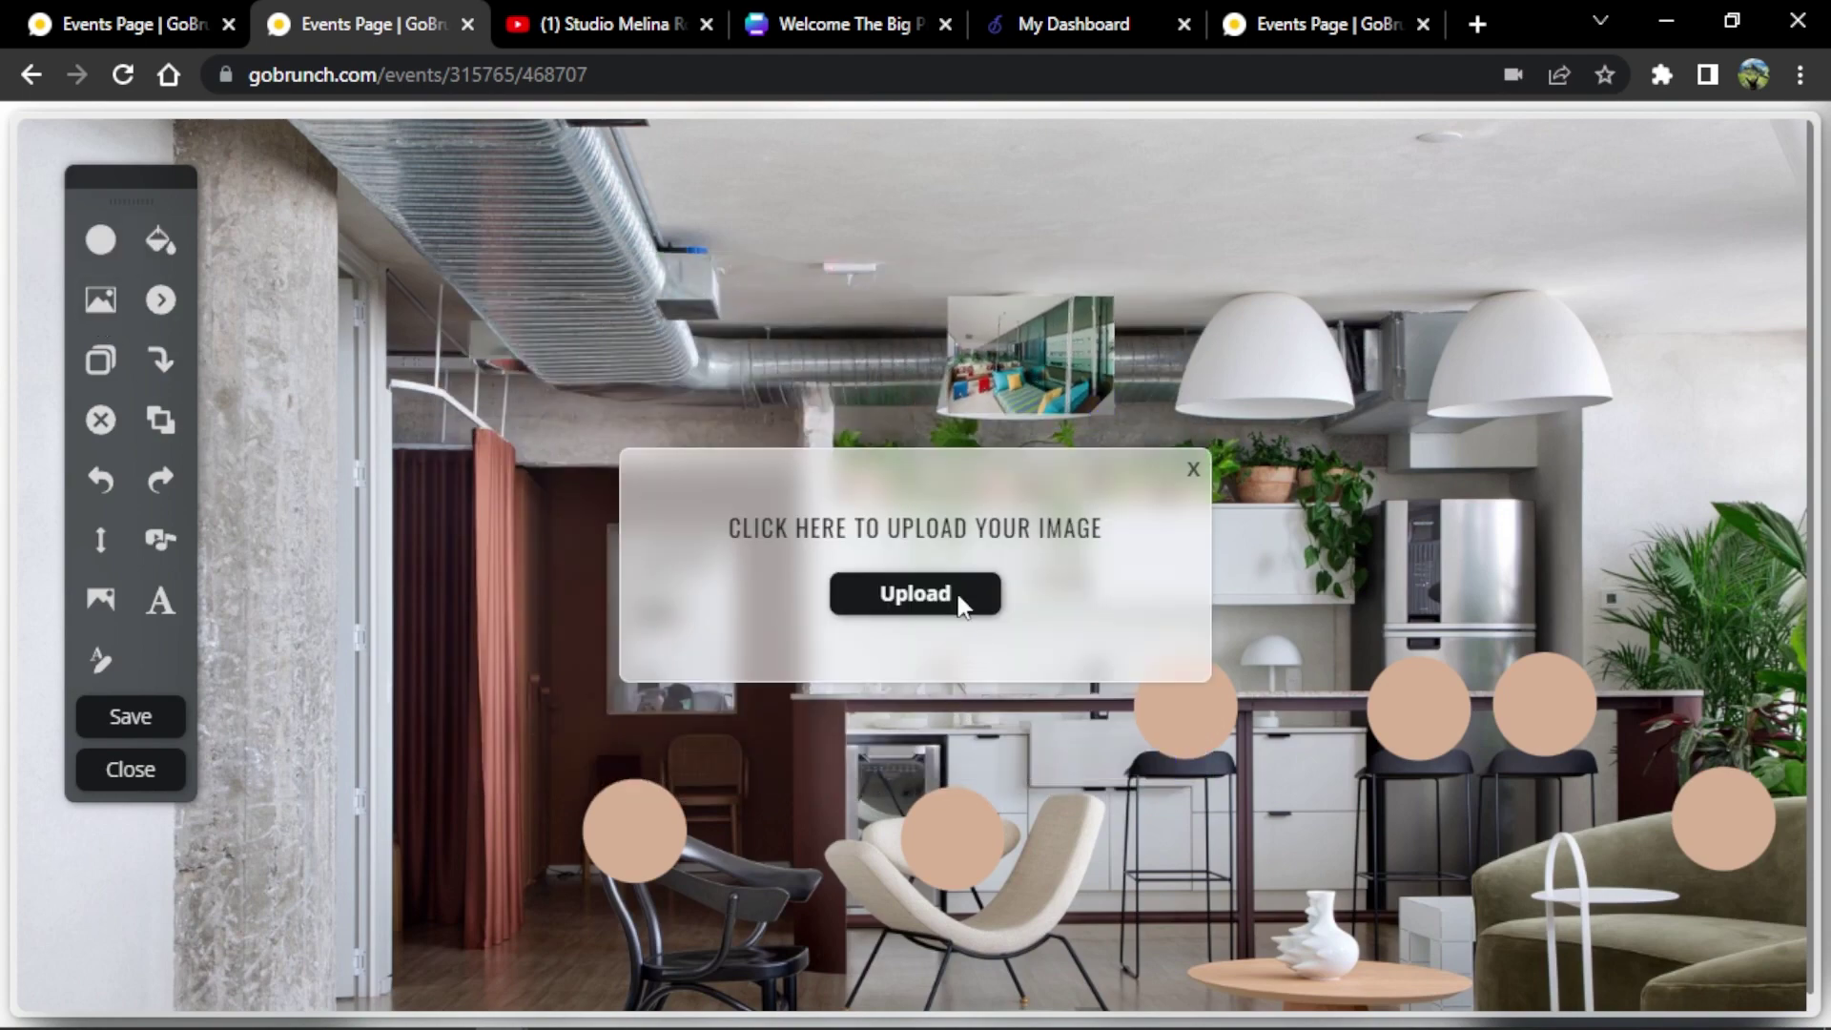
{"action": "left_click", "coordinate": [961, 602]}
{"action": "double_click", "coordinate": [496, 238]}
{"action": "left_click_drag", "start_coordinate": [1292, 901], "coordinate": [1394, 548]}
{"action": "left_click_drag", "start_coordinate": [1316, 458], "coordinate": [1274, 376]}
Step: Add living-room picture 03 beside the others and save the room
{"action": "left_click", "coordinate": [996, 610]}
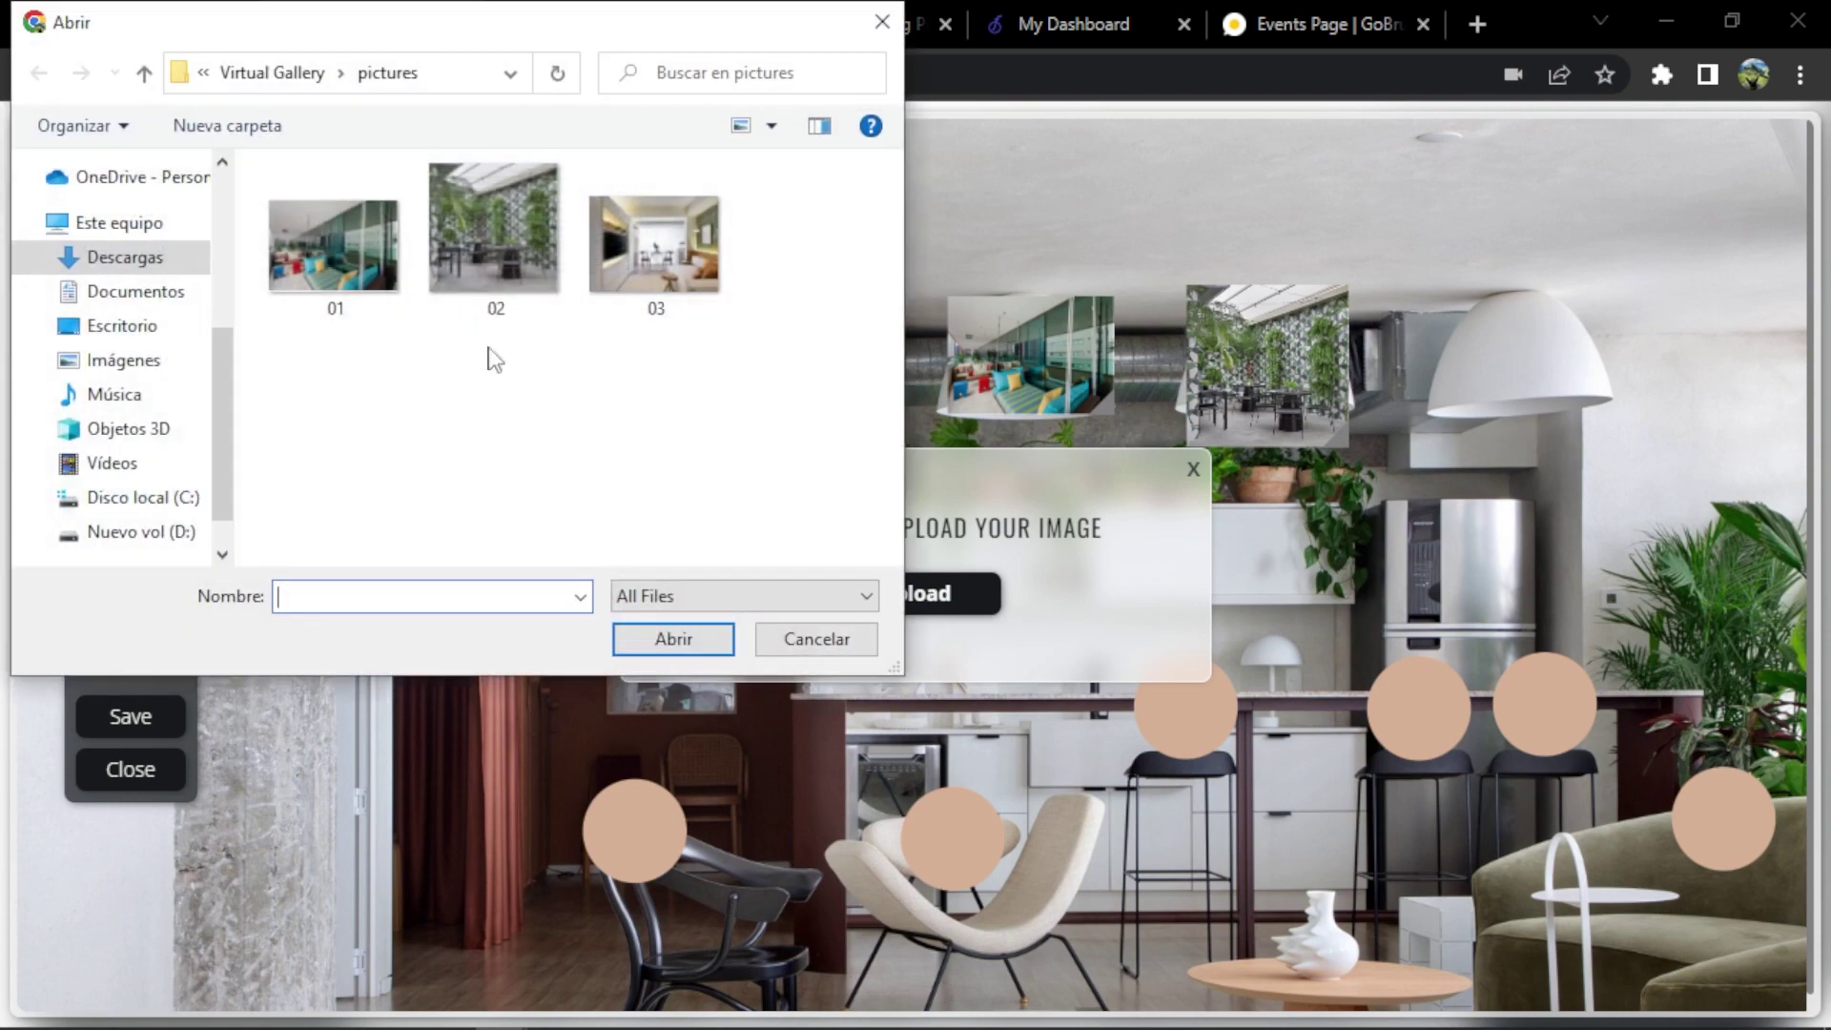
{"action": "double_click", "coordinate": [654, 249]}
{"action": "left_click_drag", "start_coordinate": [1297, 692], "coordinate": [753, 315]}
{"action": "left_click_drag", "start_coordinate": [641, 217], "coordinate": [1545, 389]}
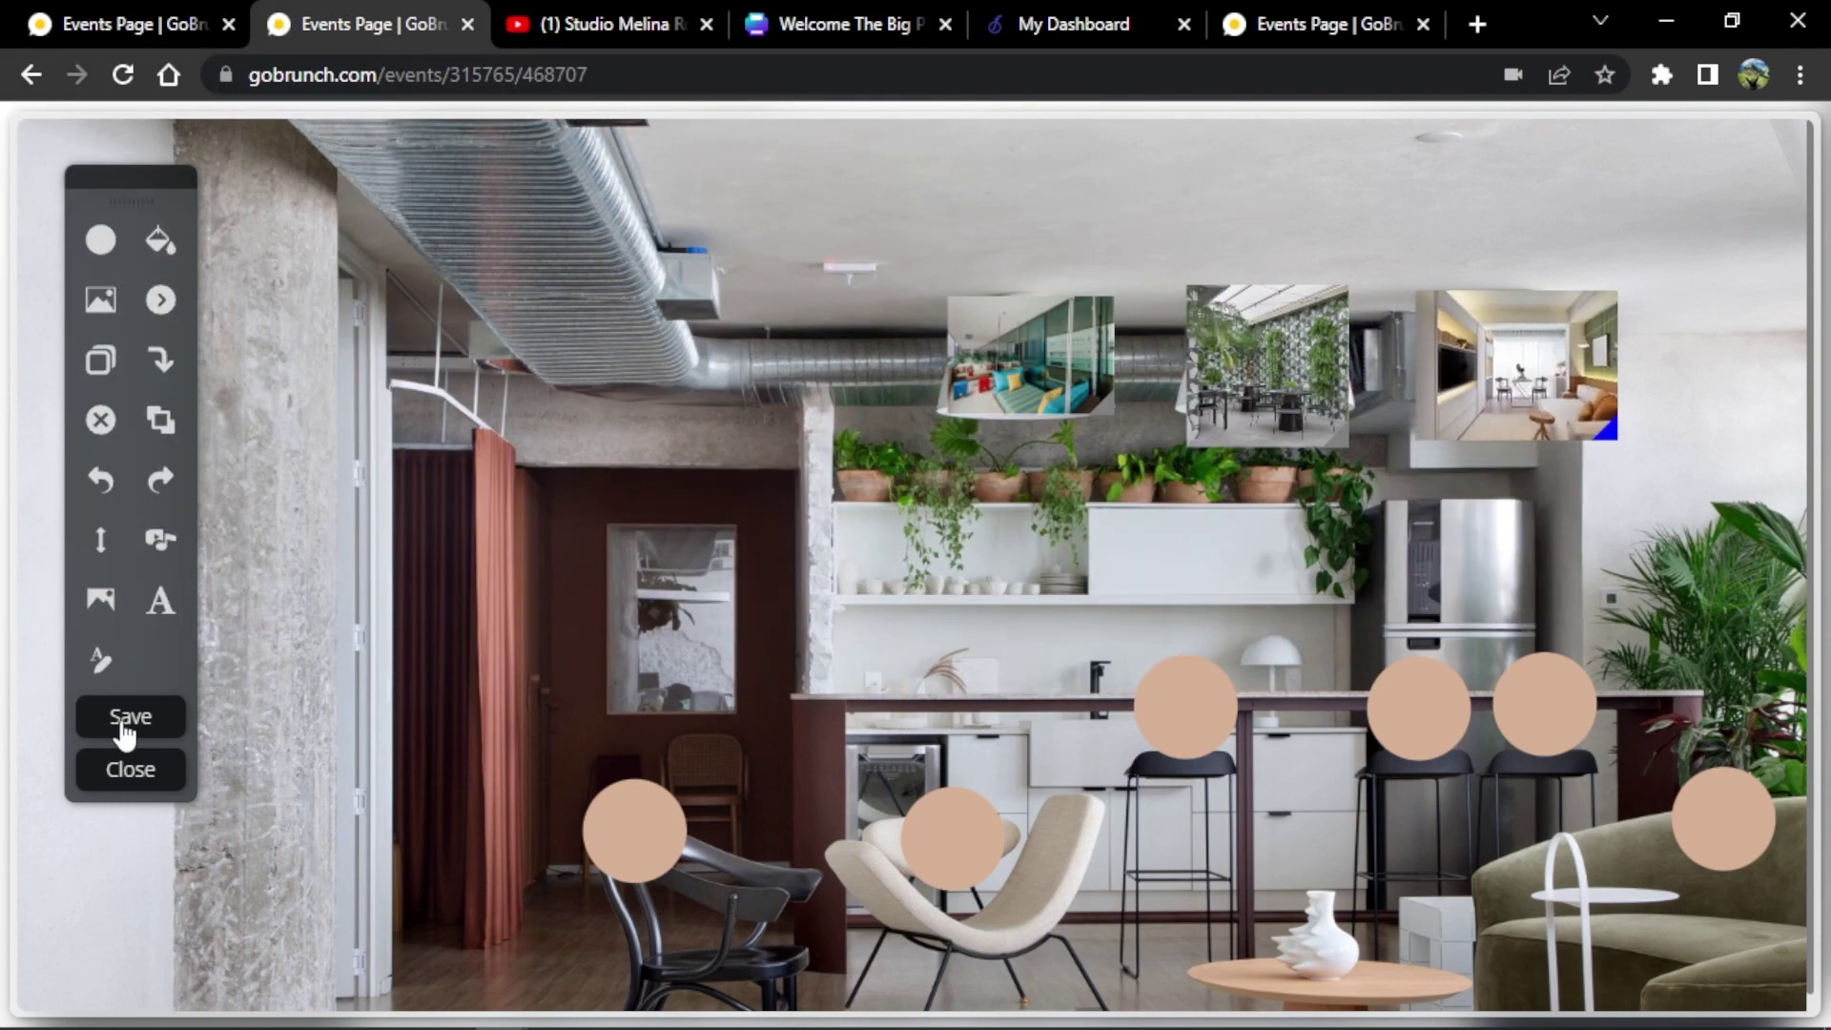
{"action": "left_click", "coordinate": [125, 722]}
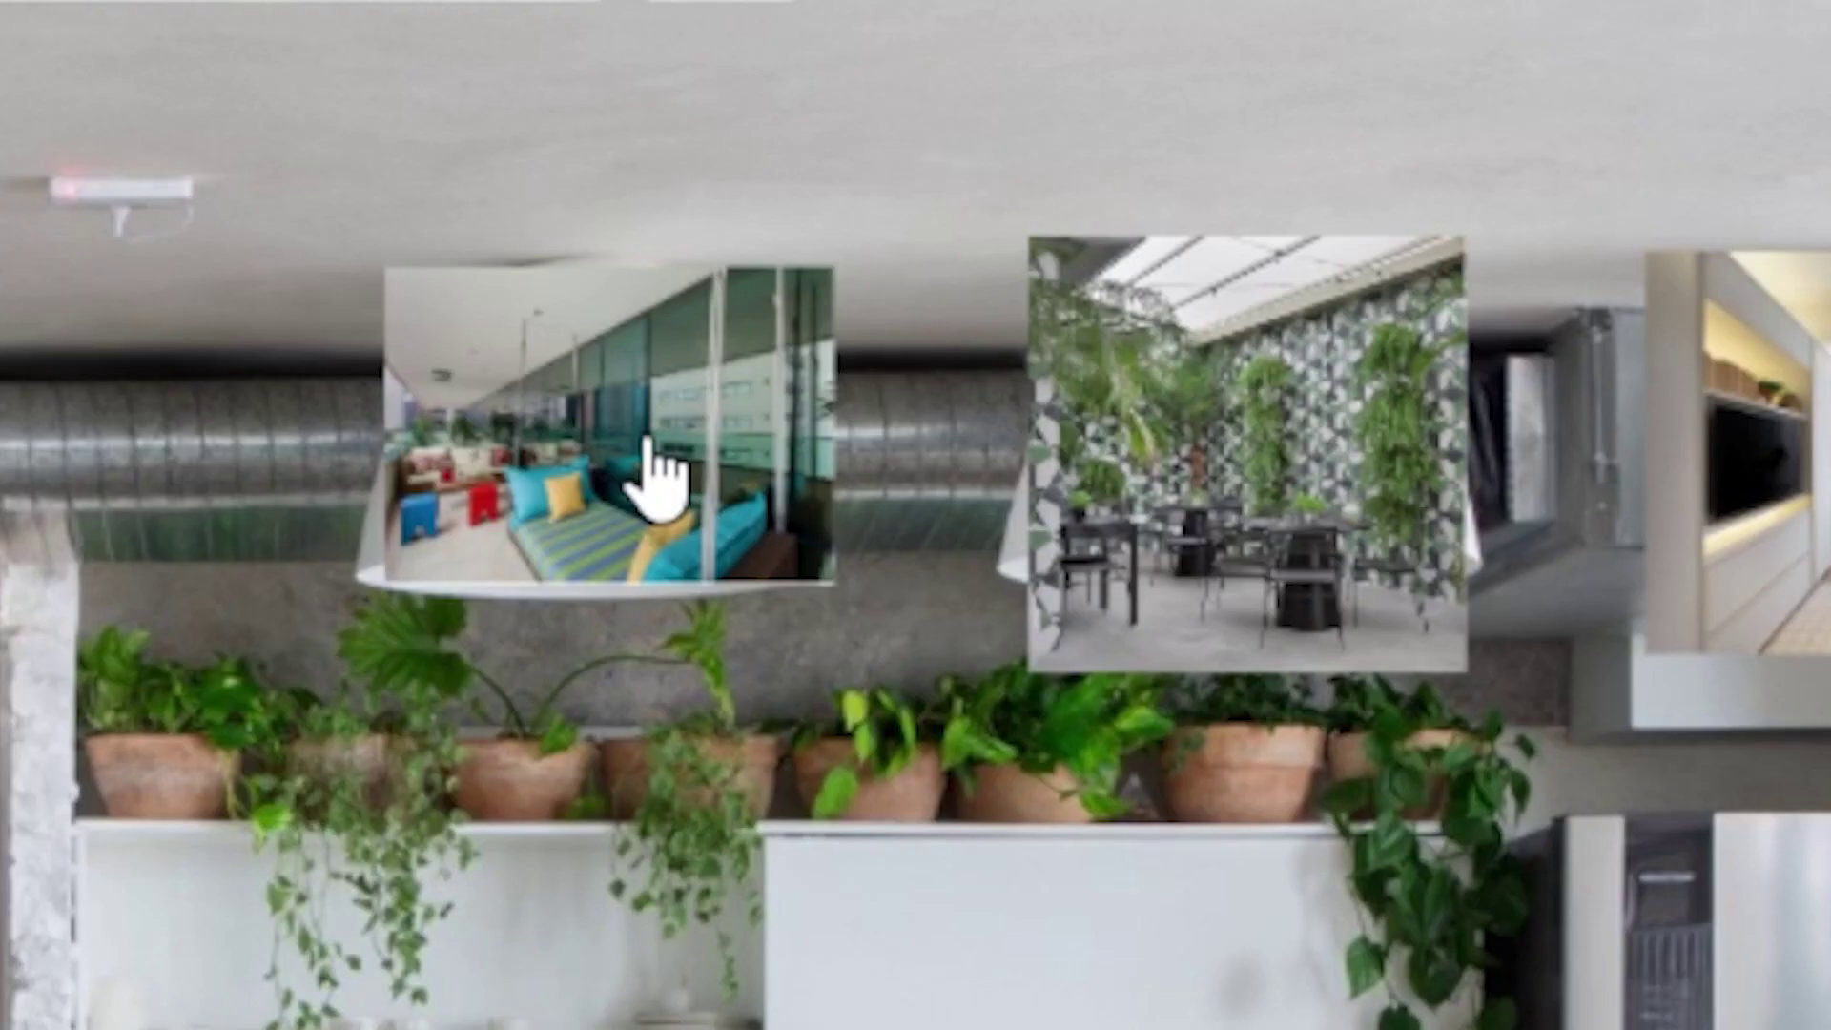
Step: Enlarge the balcony, plants and living-room pictures in turn, leaving the living-room one open
{"action": "left_click", "coordinate": [648, 442]}
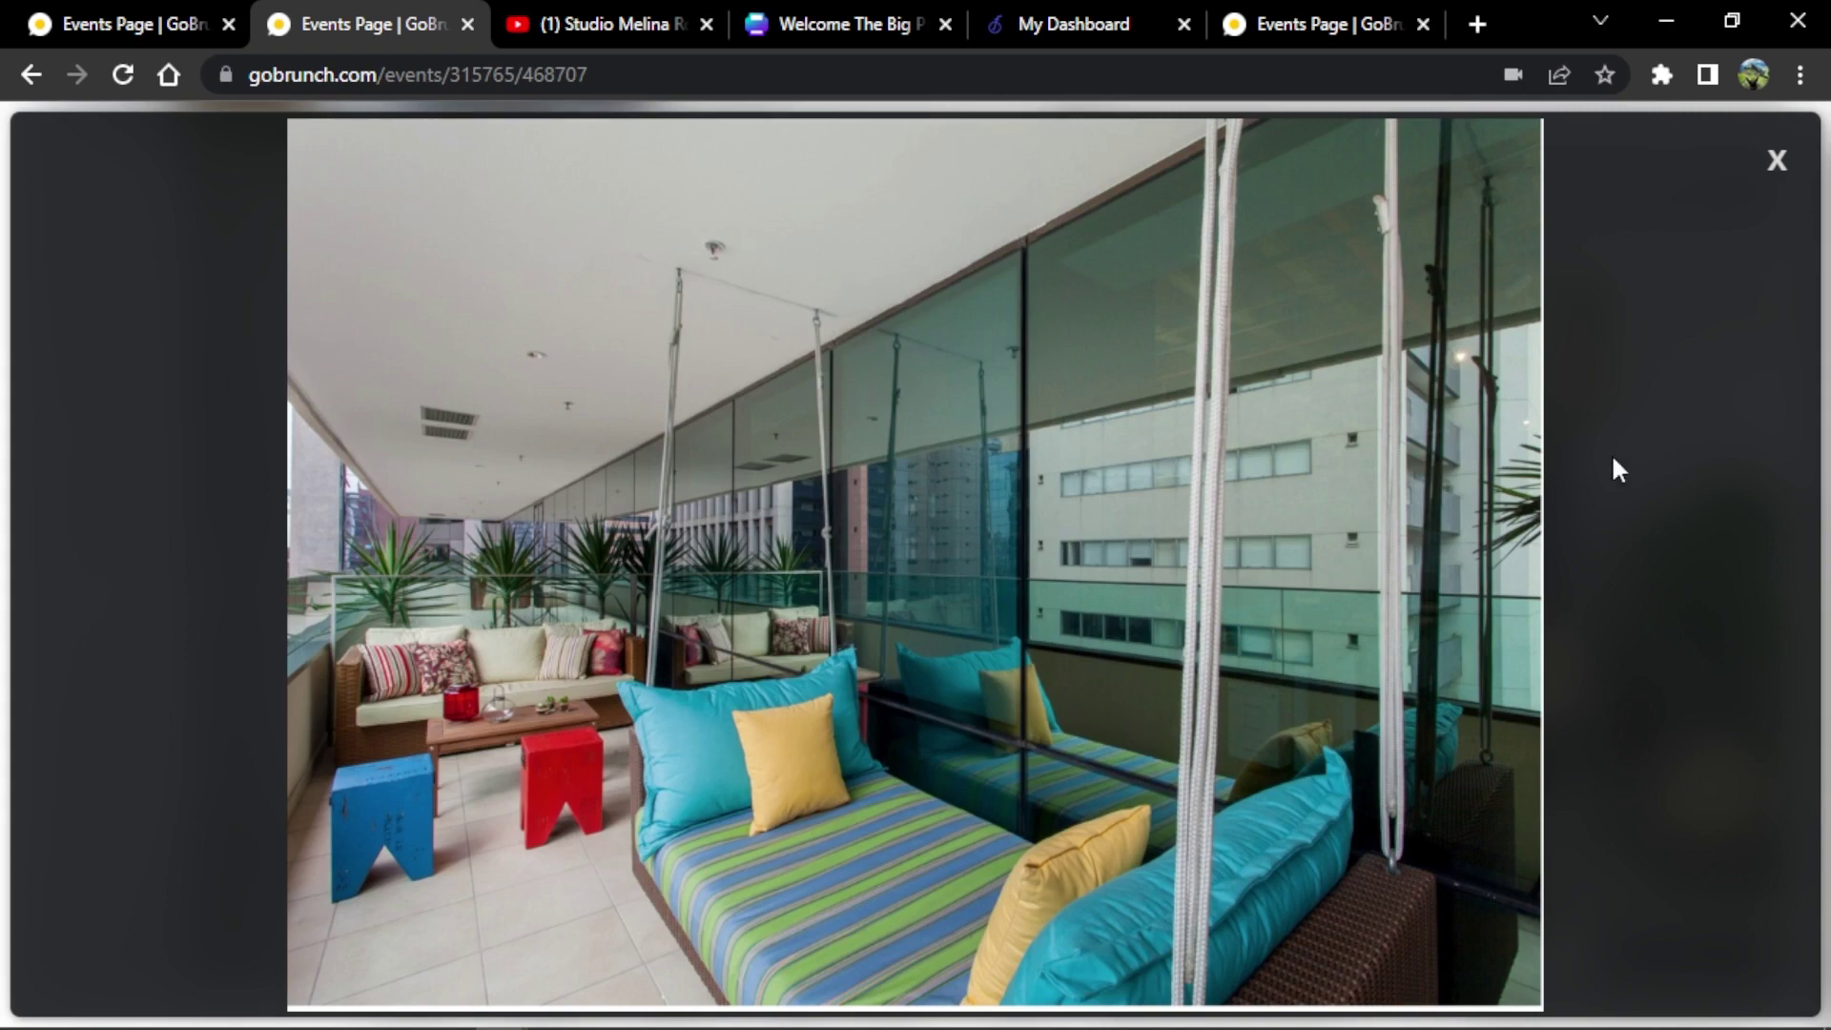
{"action": "left_click", "coordinate": [1777, 160]}
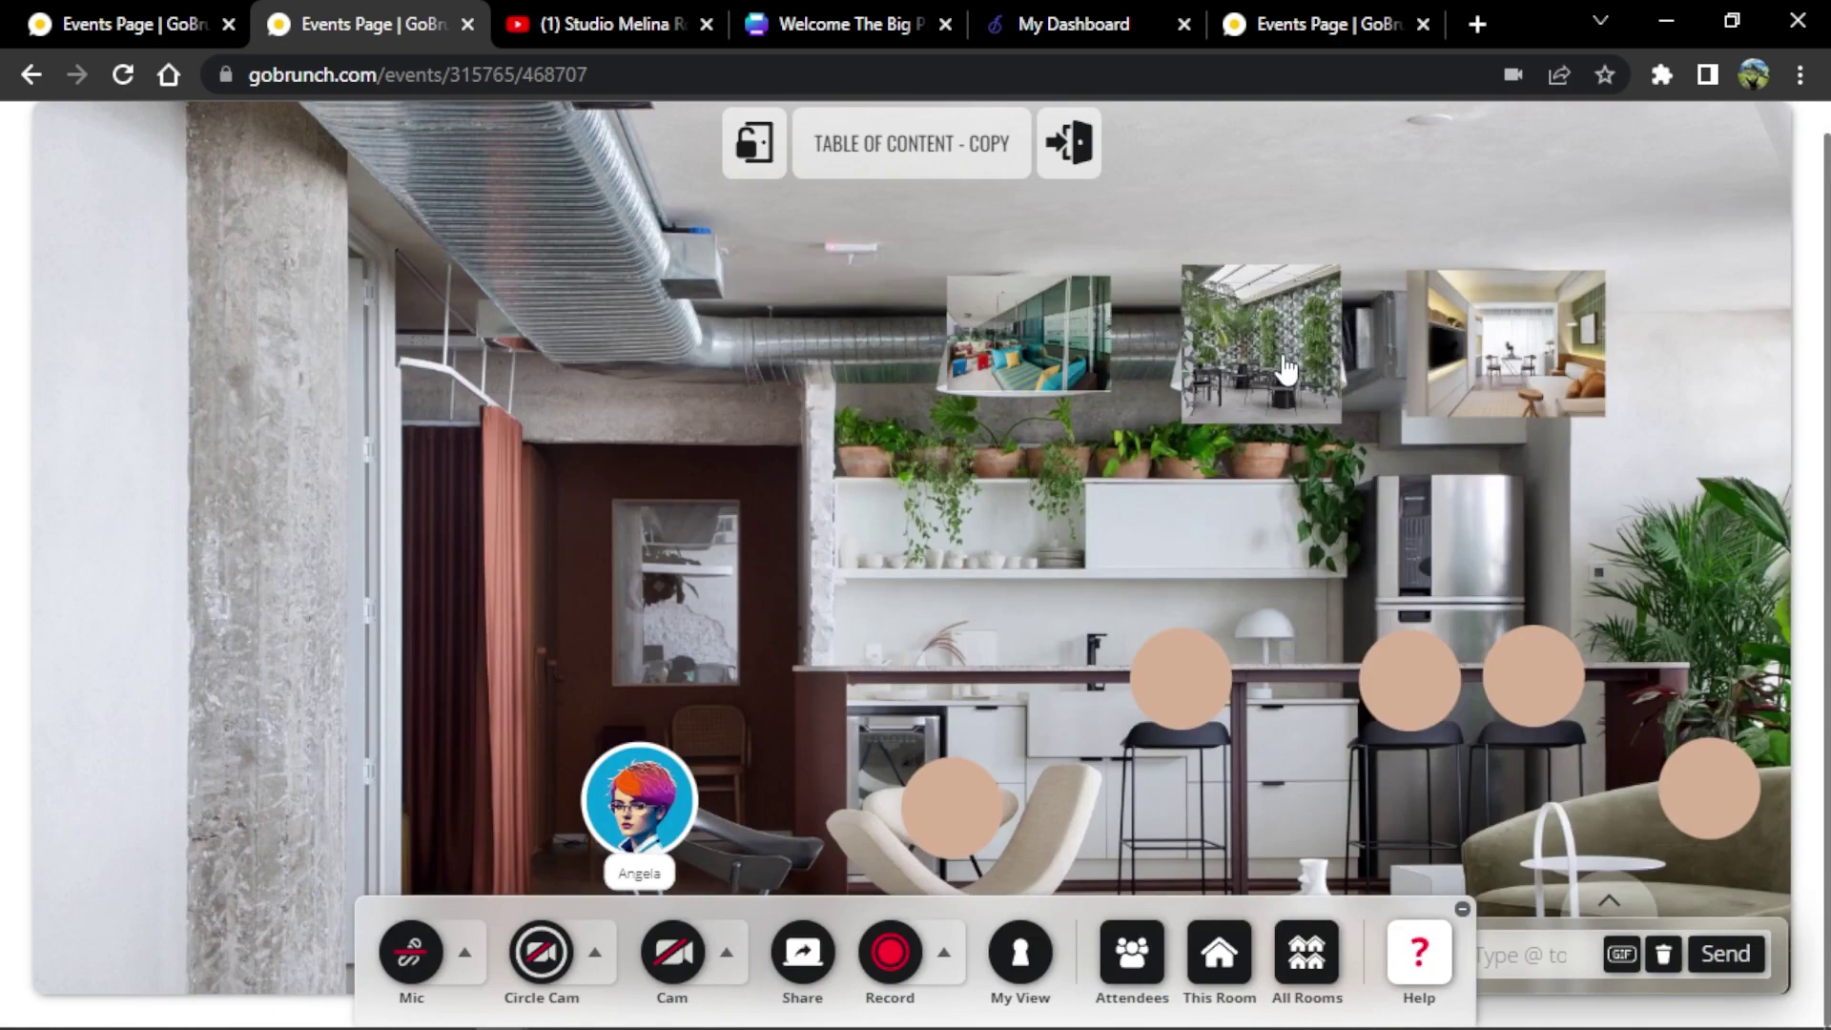
{"action": "left_click", "coordinate": [1280, 351]}
{"action": "left_click", "coordinate": [1777, 160]}
{"action": "left_click", "coordinate": [1537, 345]}
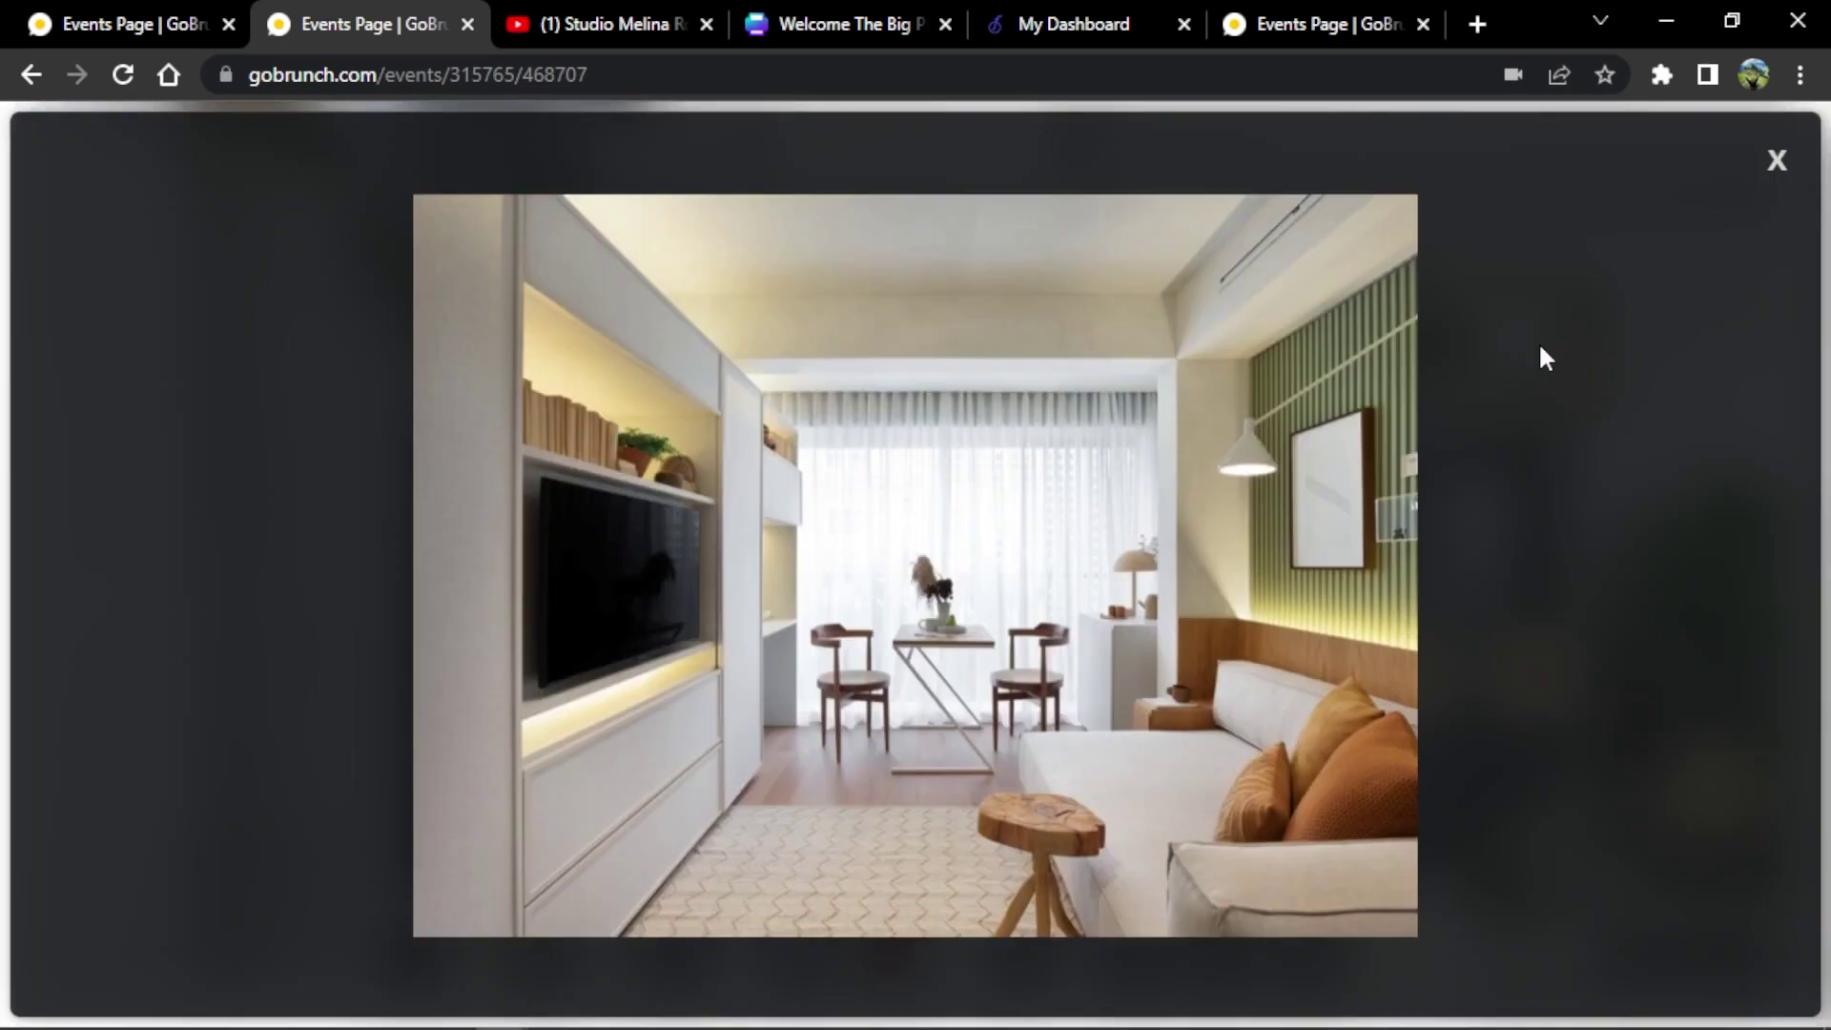